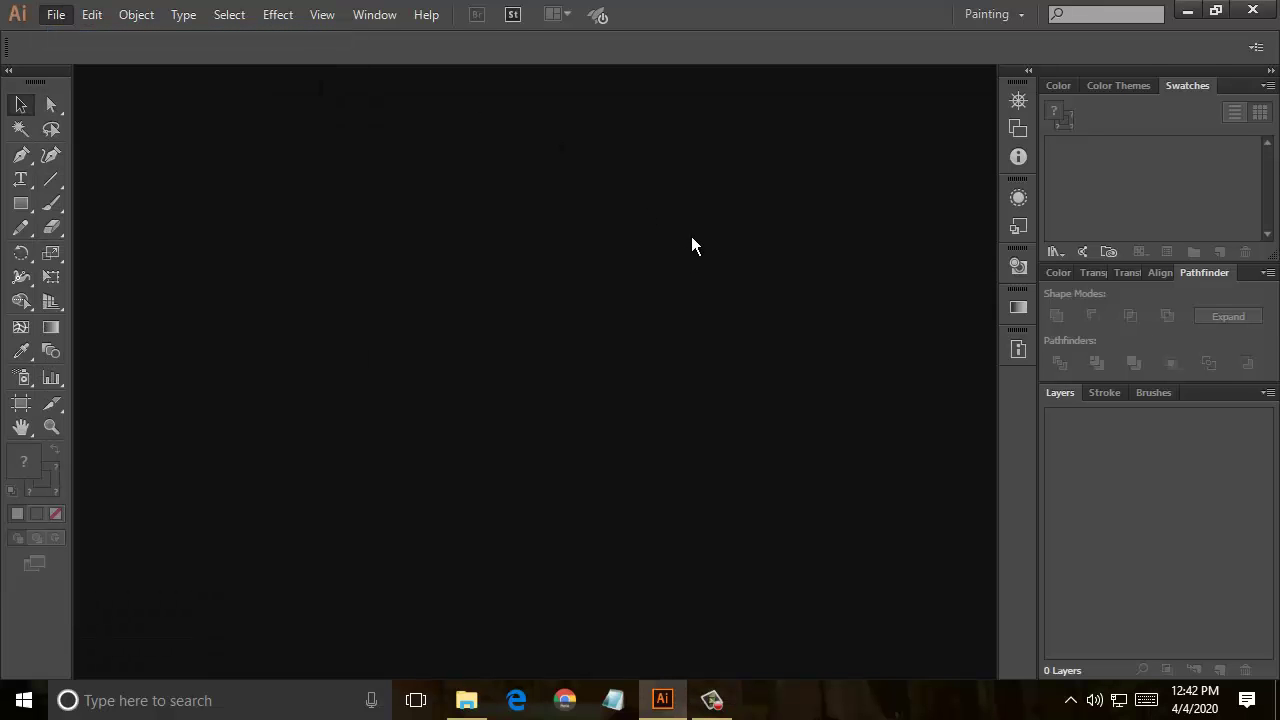
# Step: Create a 2000 × 2000 px document in pixels with High (300 ppi) raster effects
pyautogui.hotkey('ctrl', 'n')
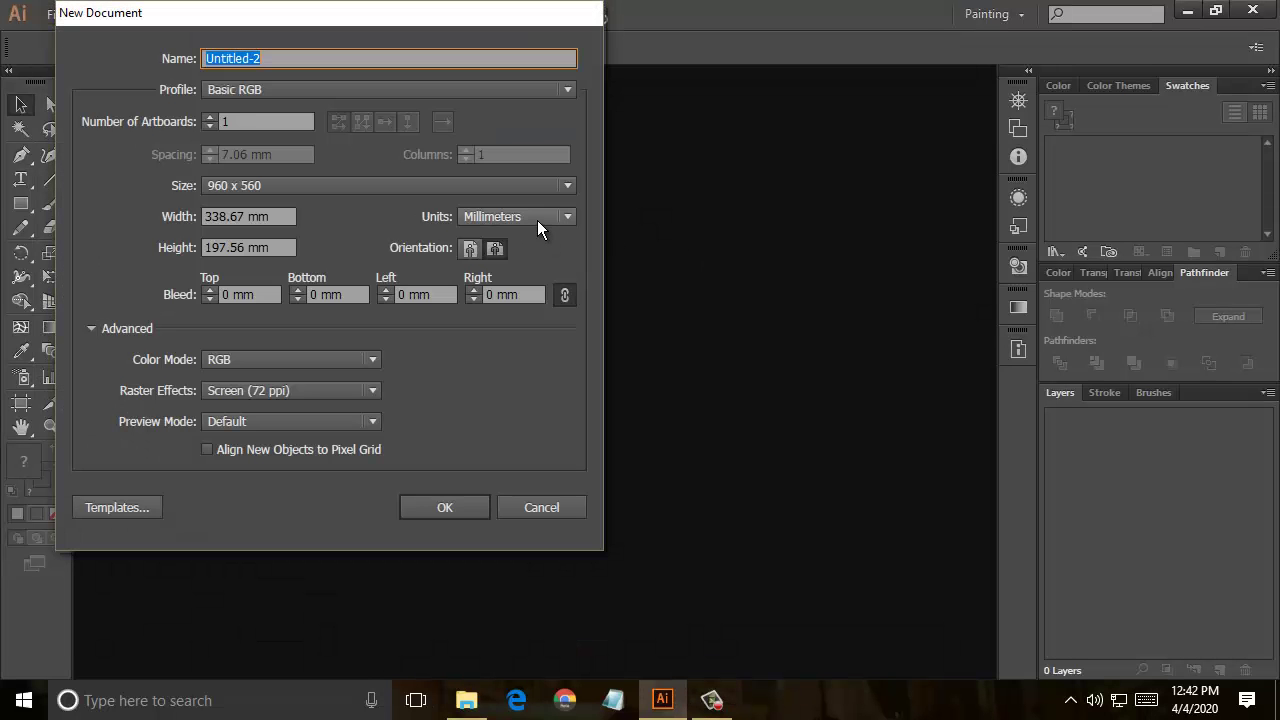
pyautogui.click(537, 220)
pyautogui.click(508, 346)
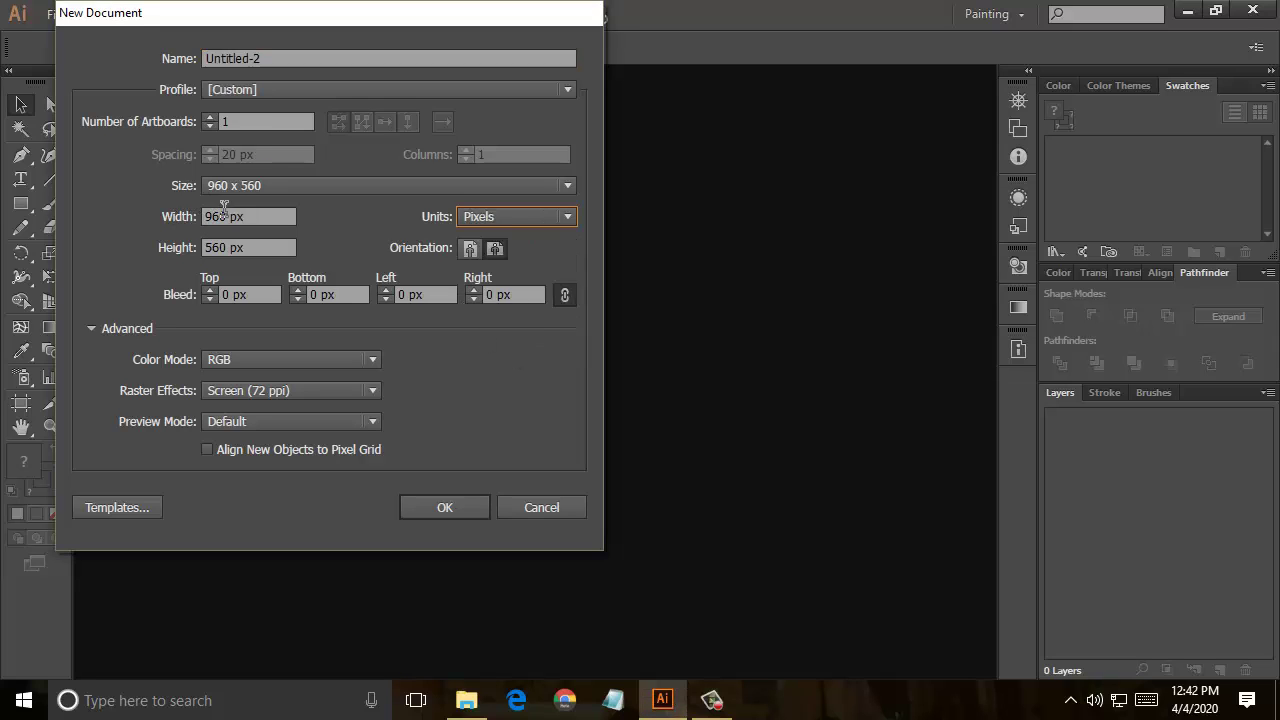
pyautogui.doubleClick(224, 214)
pyautogui.write('20')
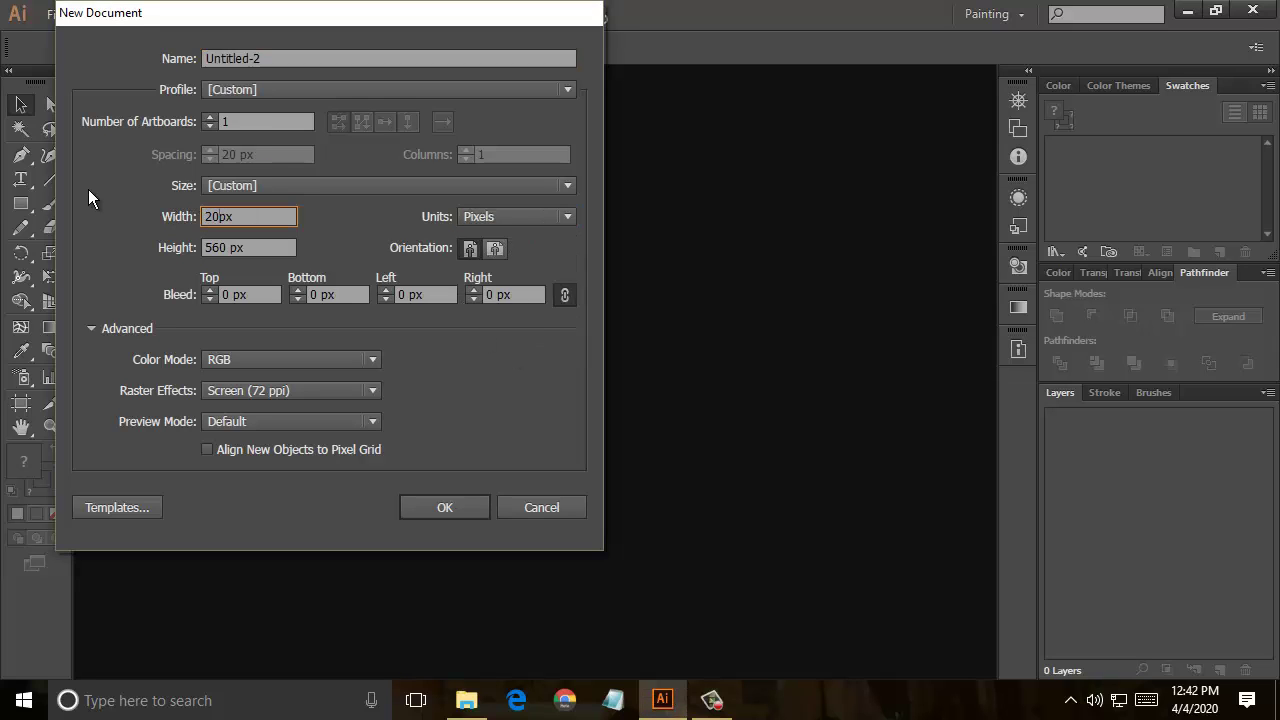
pyautogui.write('00')
pyautogui.press('Tab')
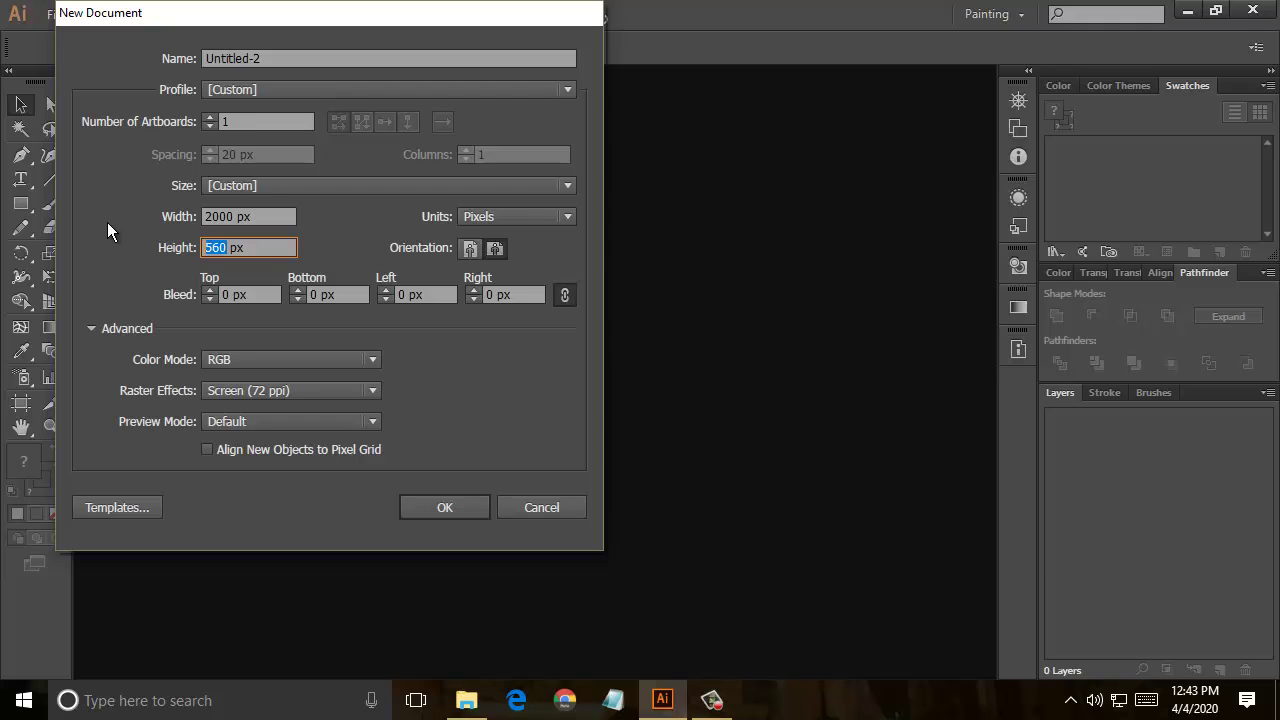
pyautogui.write('2000')
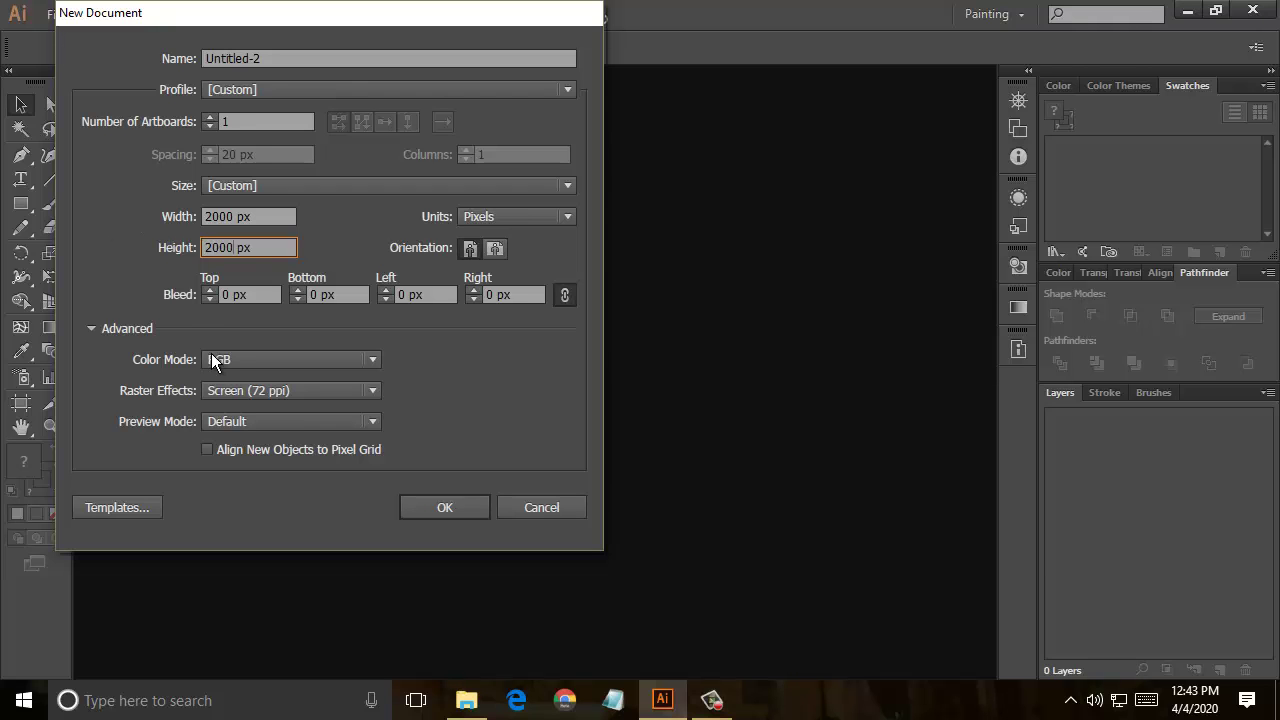
pyautogui.click(225, 390)
pyautogui.click(235, 408)
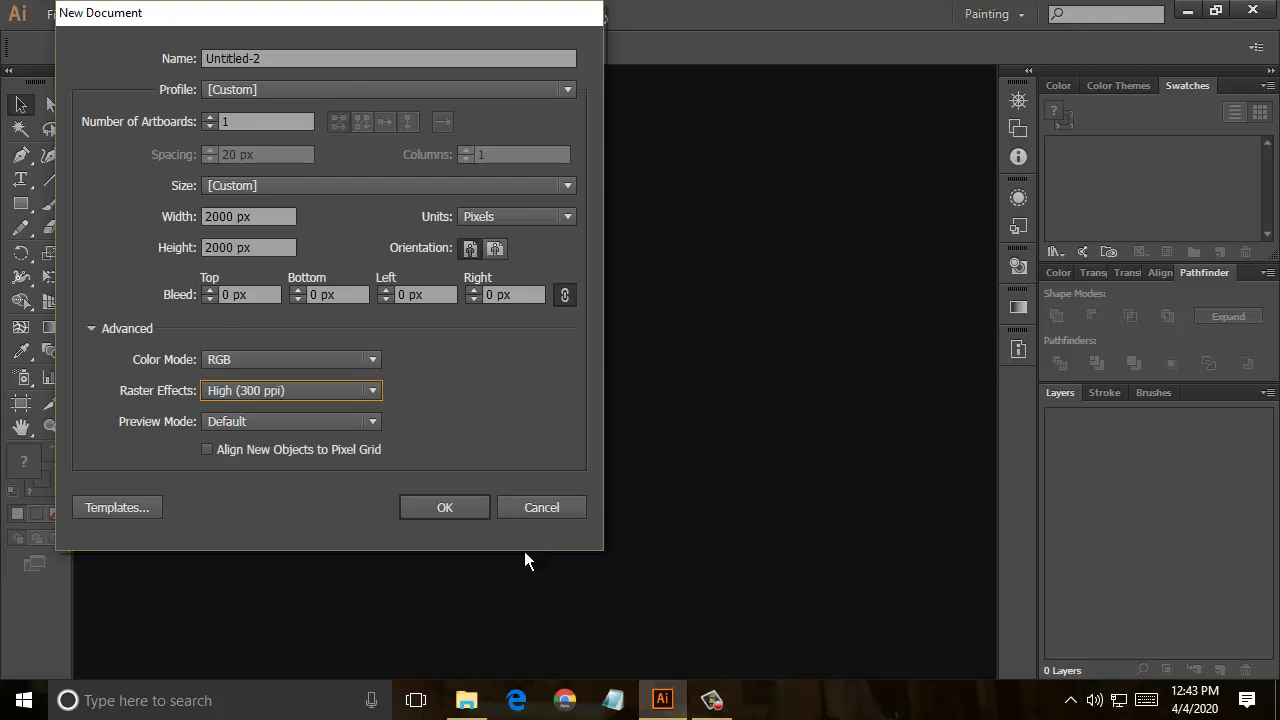
pyautogui.click(482, 500)
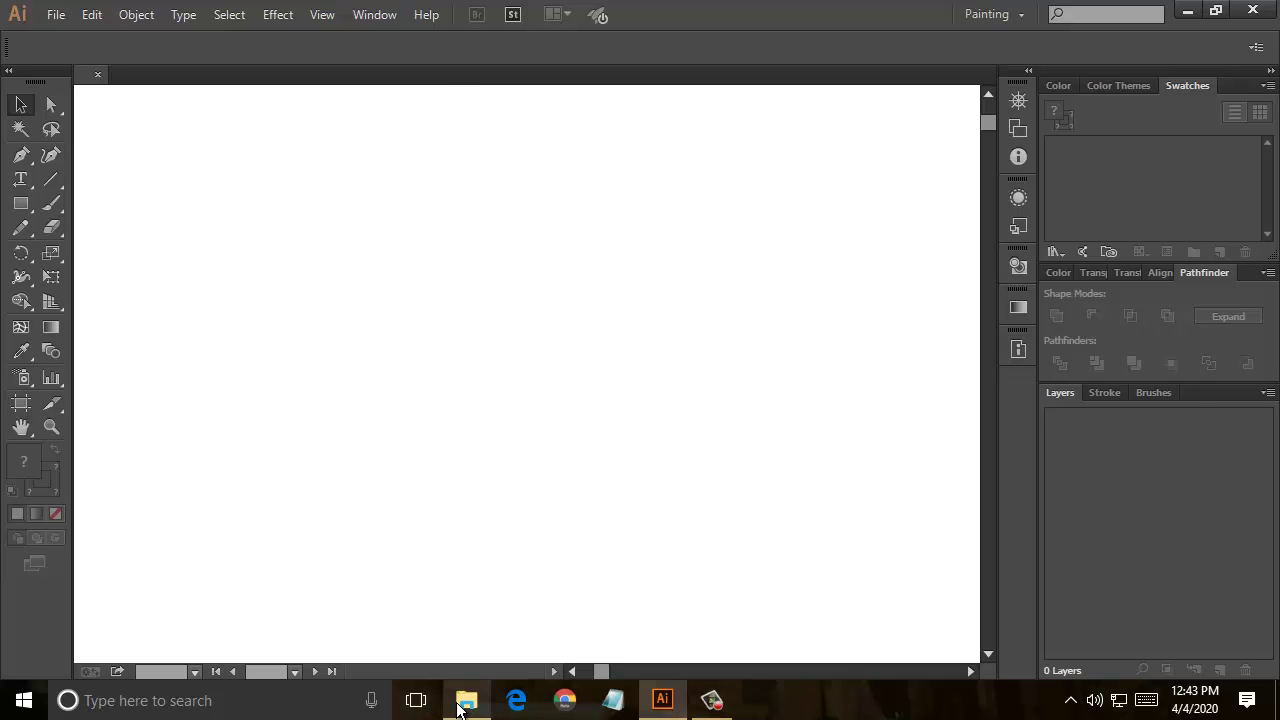
# Step: Drag the sketch photo into the document and rotate it -90° so the girl stands upright
pyautogui.click(455, 700)
pyautogui.moveTo(343, 212)
pyautogui.mouseDown()
pyautogui.moveTo(669, 704)
pyautogui.moveTo(558, 430)
pyautogui.mouseUp()
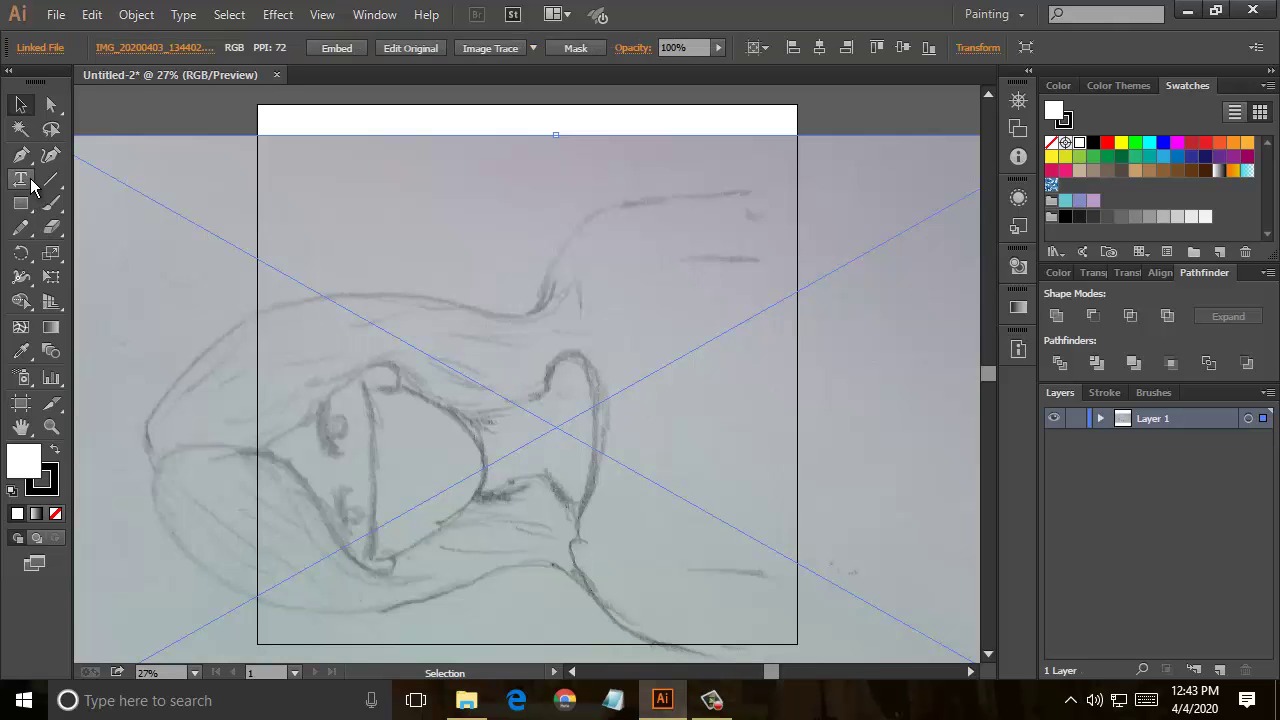
pyautogui.click(24, 258)
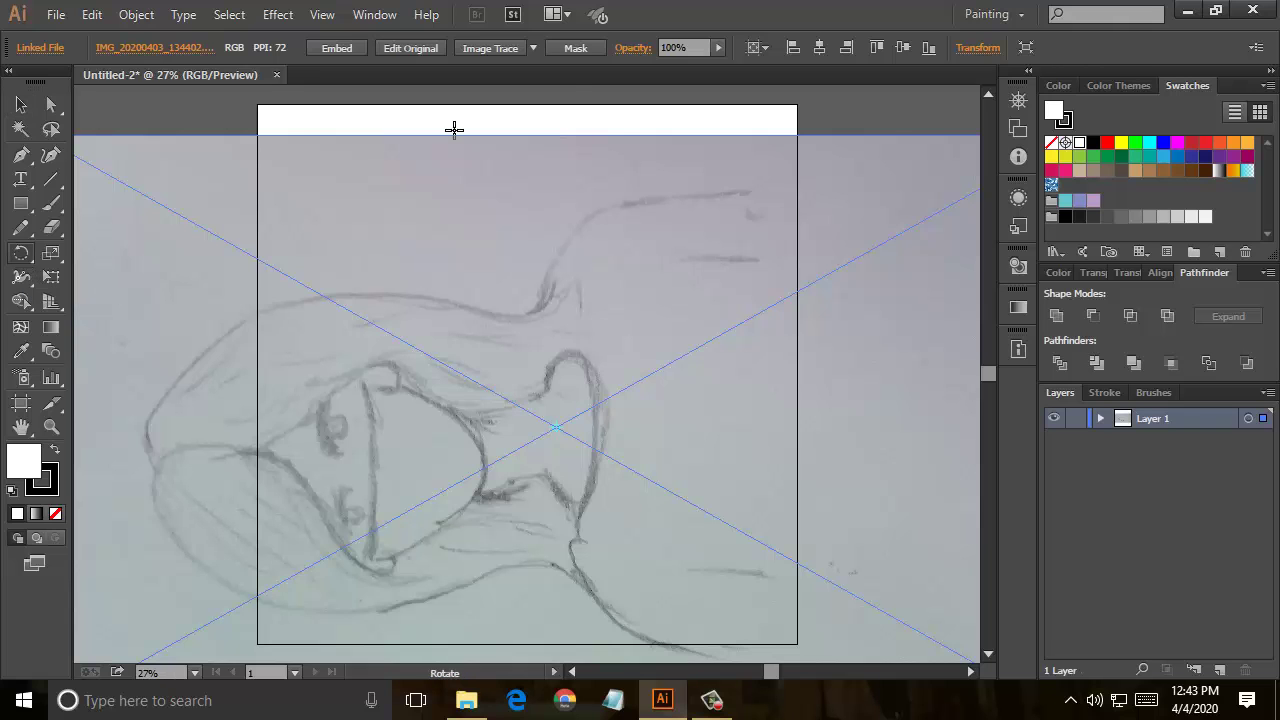
pyautogui.moveTo(607, 141); pyautogui.dragTo(900, 326)
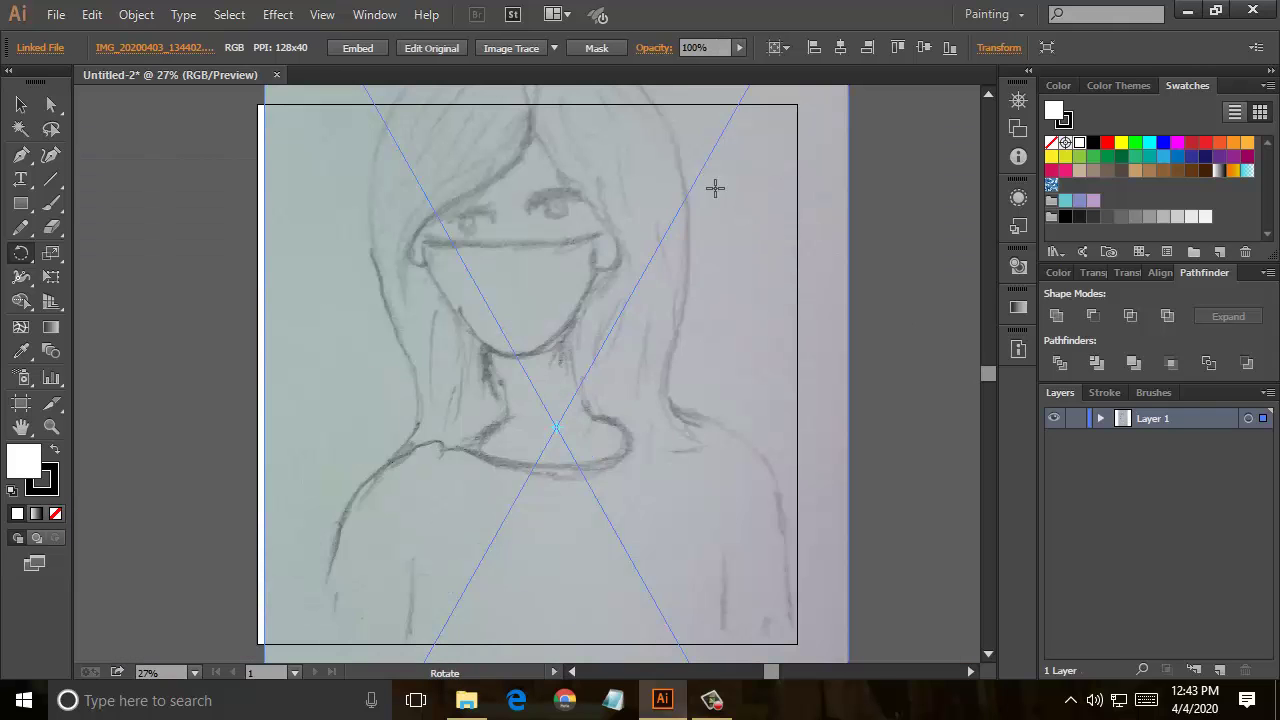
pyautogui.moveTo(693, 258); pyautogui.dragTo(650, 361)
# Step: Shrink the sketch to fit the artboard and centre it
pyautogui.click(21, 104)
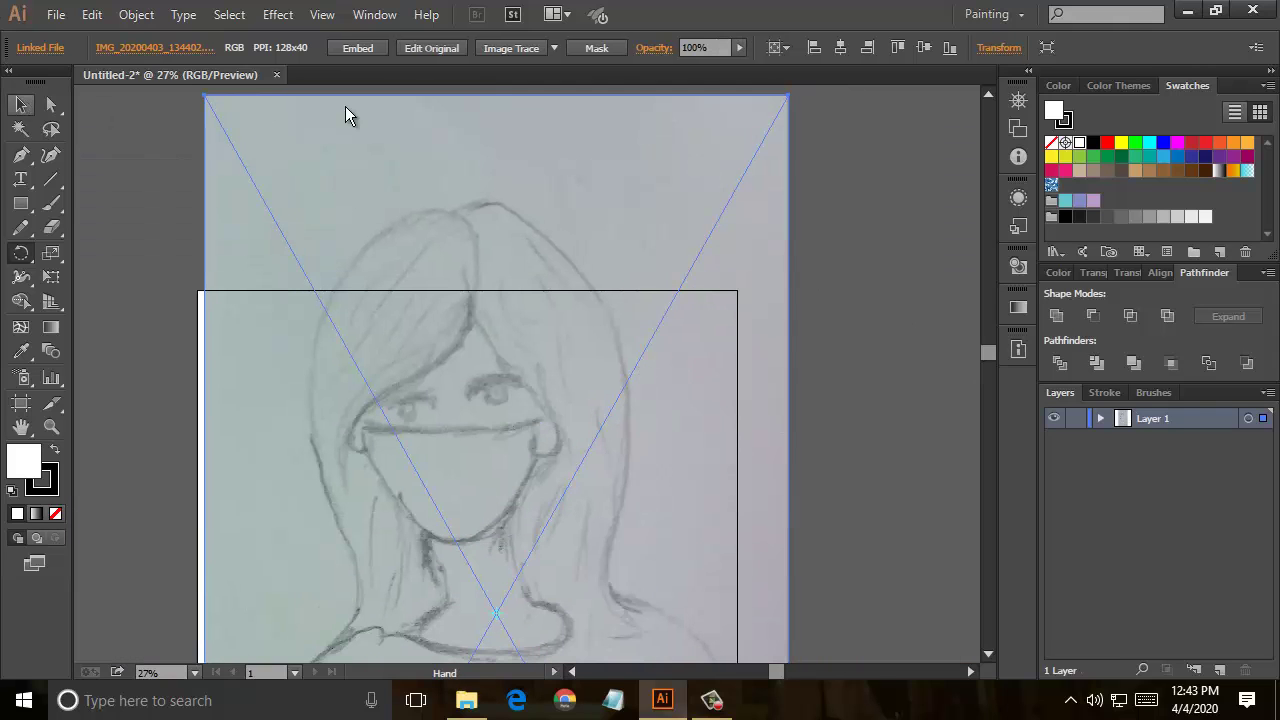
pyautogui.moveTo(786, 94); pyautogui.dragTo(789, 97)
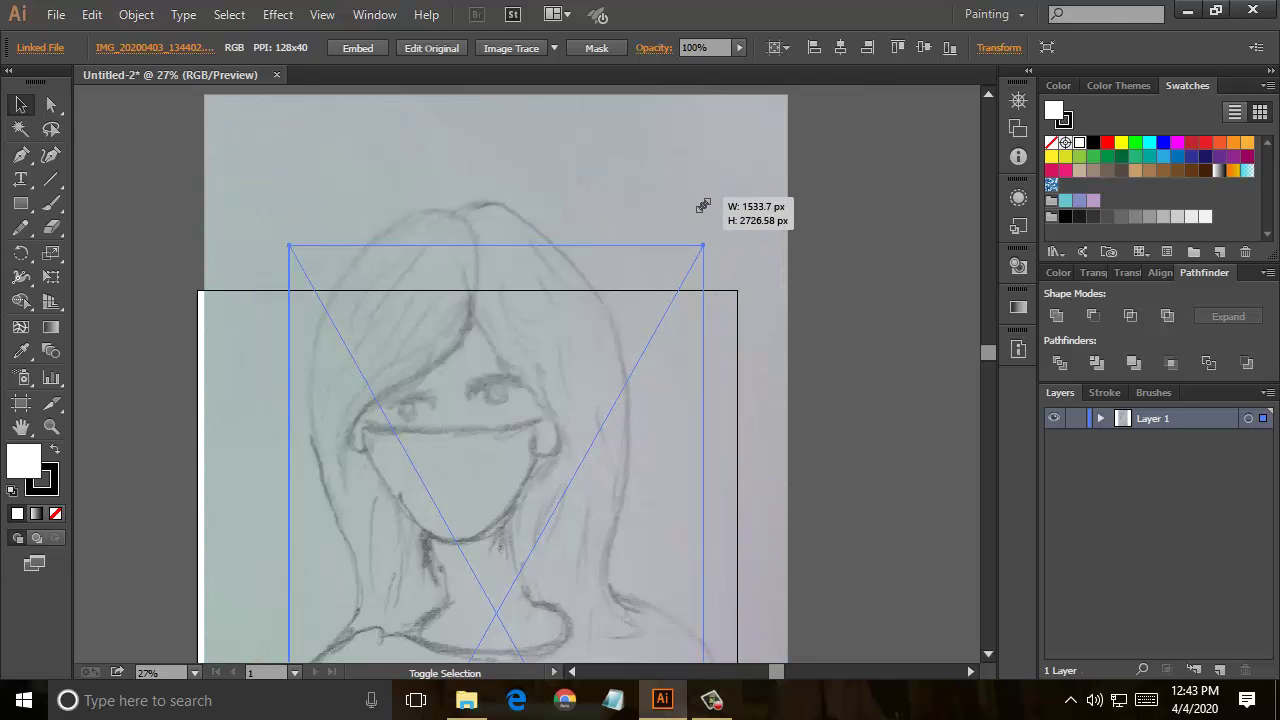
pyautogui.moveTo(762, 134); pyautogui.dragTo(709, 211)
pyautogui.scroll(-3, 617, 245)
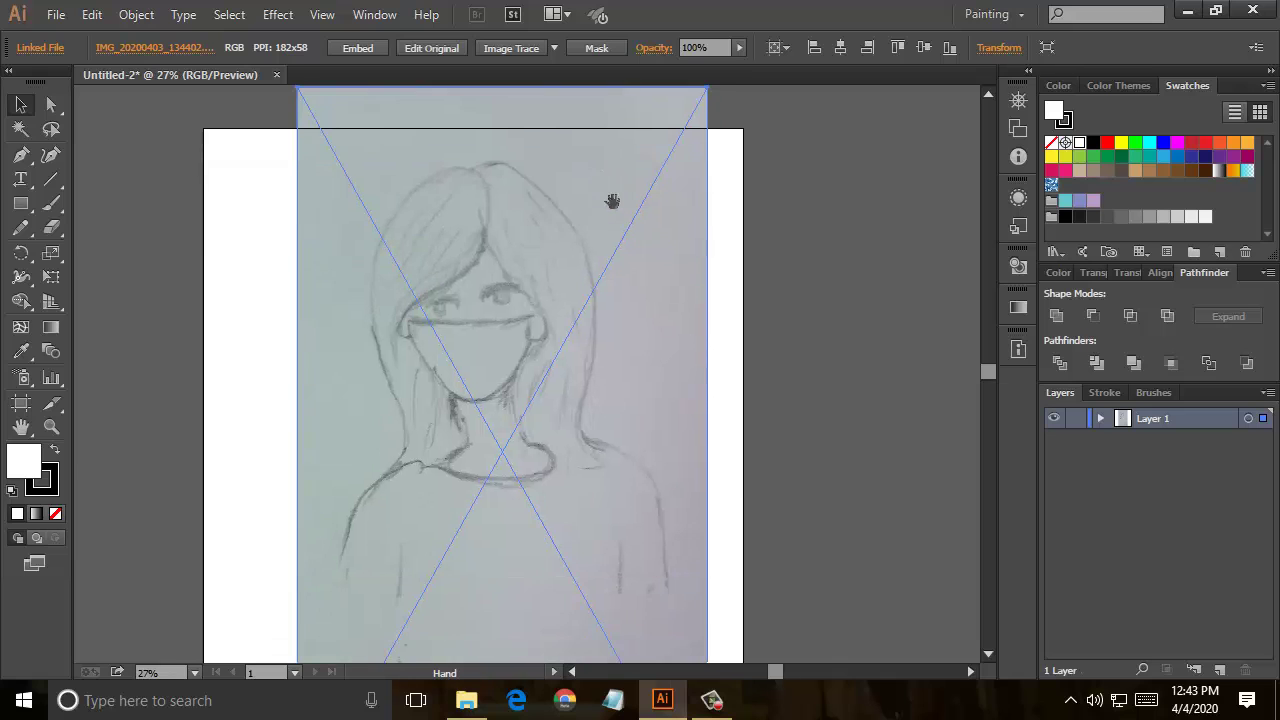
pyautogui.moveTo(566, 350); pyautogui.dragTo(530, 369)
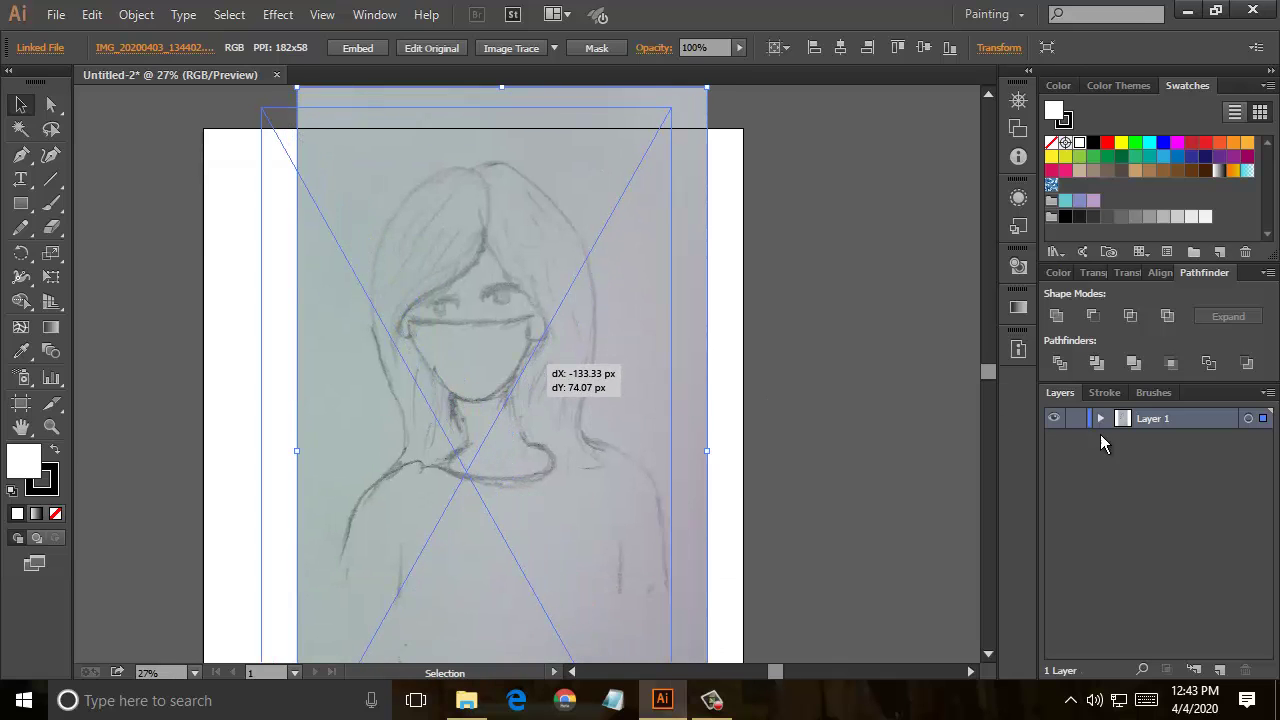
# Step: Add Layer 2 above the sketch and zoom in on the drawing
pyautogui.click(1219, 670)
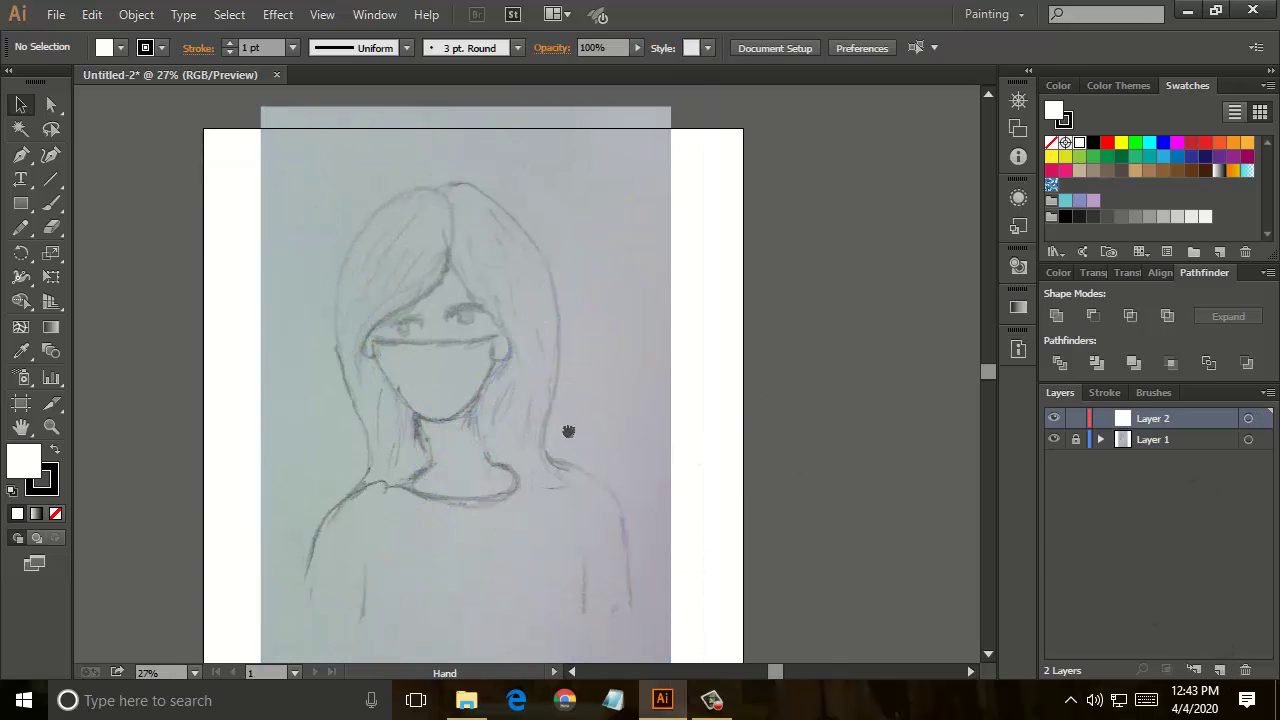
pyautogui.moveTo(569, 431)
pyautogui.mouseDown()
pyautogui.moveTo(712, 426)
pyautogui.moveTo(689, 425)
pyautogui.mouseUp()
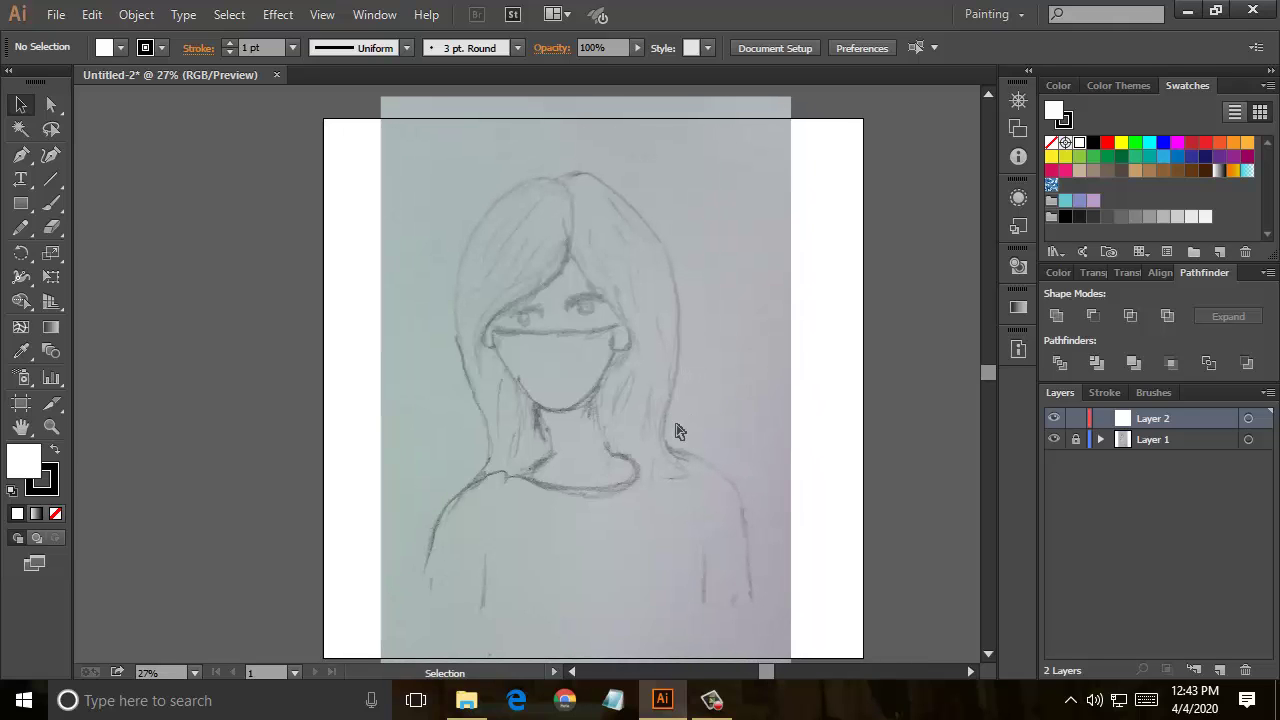
pyautogui.hotkey('ctrl', '+')
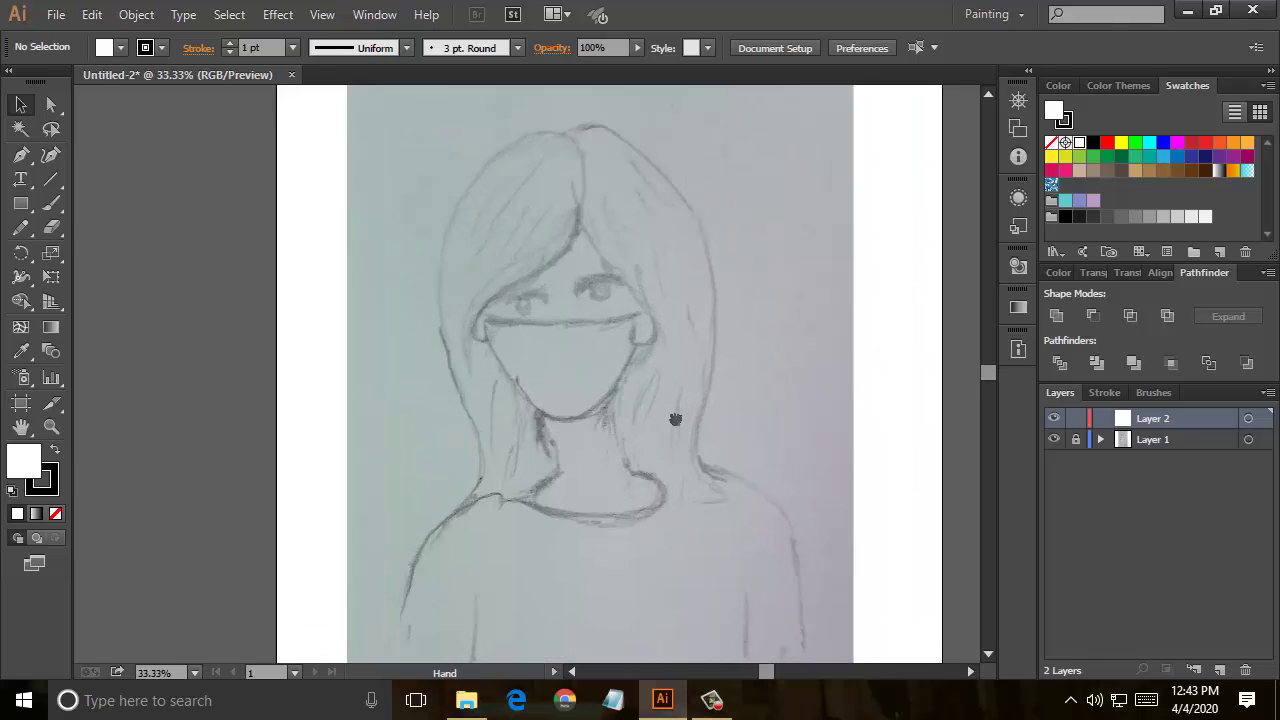
pyautogui.moveTo(675, 419); pyautogui.dragTo(673, 412)
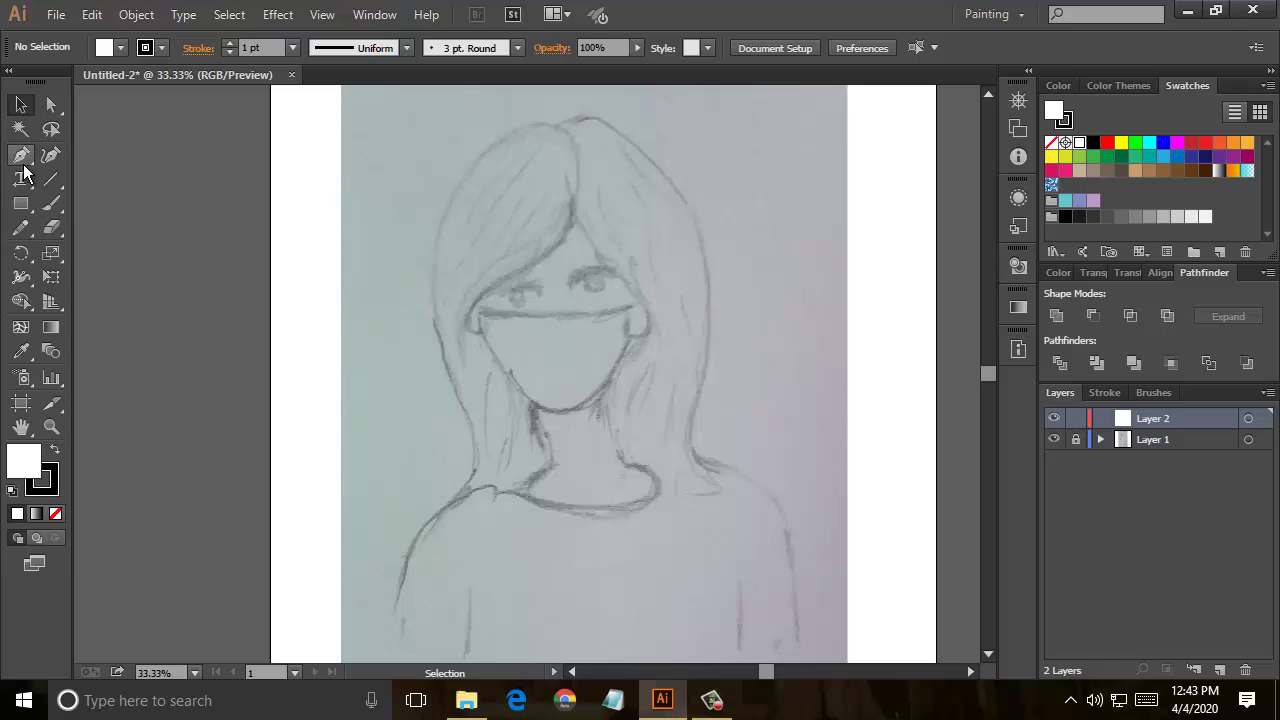
# Step: Pen-trace an unfilled outline from the hair parting down the fringe to the left cheek
pyautogui.click(21, 155)
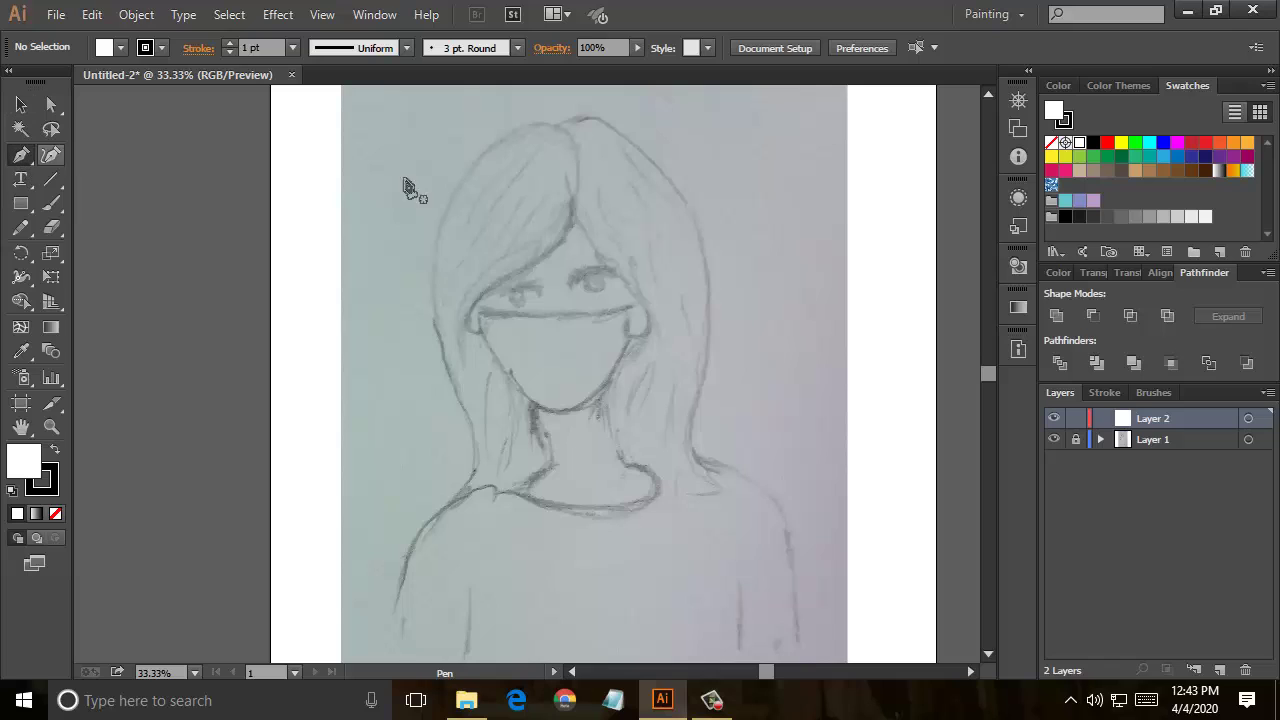
pyautogui.click(570, 200)
pyautogui.moveTo(503, 273); pyautogui.dragTo(478, 287)
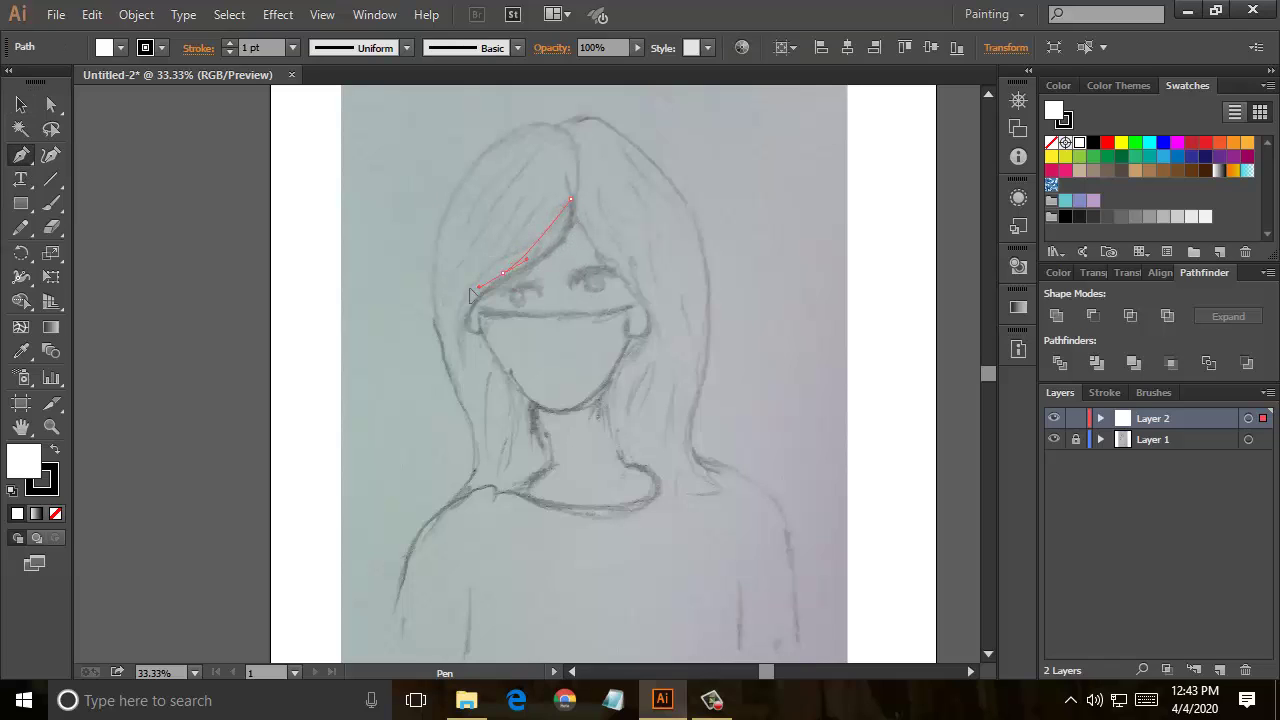
pyautogui.click(503, 273)
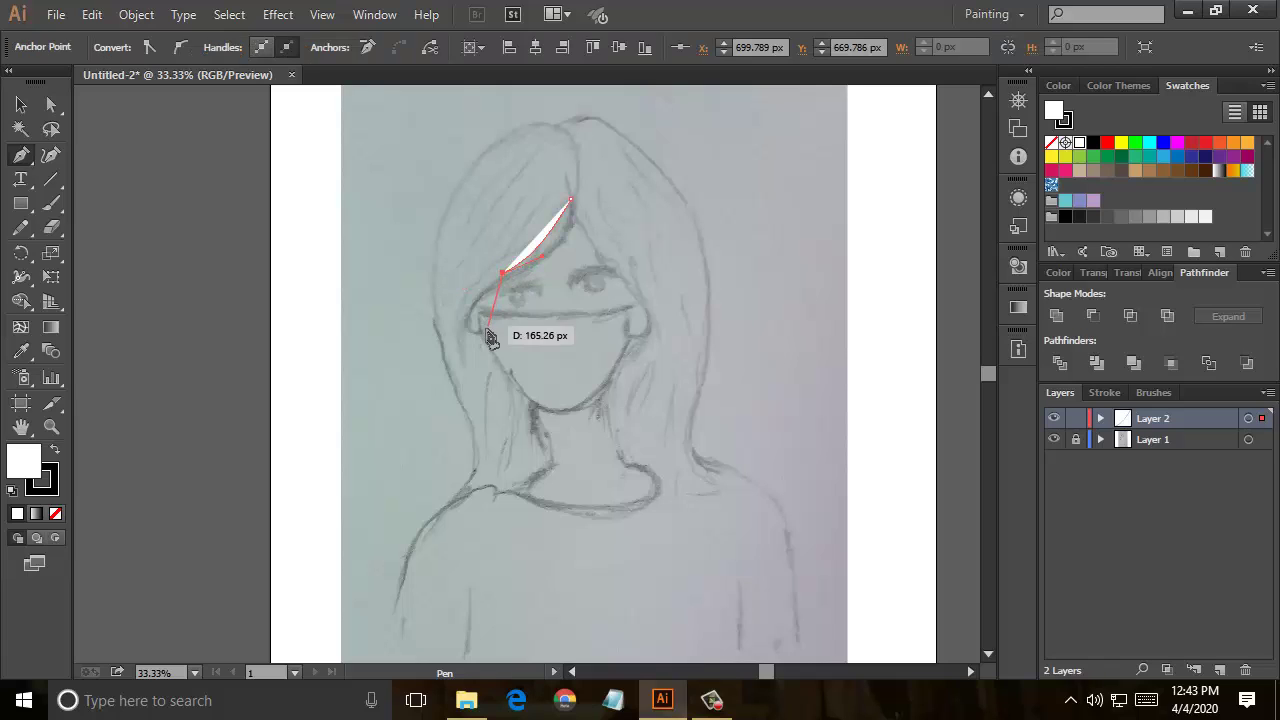
pyautogui.moveTo(479, 335); pyautogui.dragTo(494, 351)
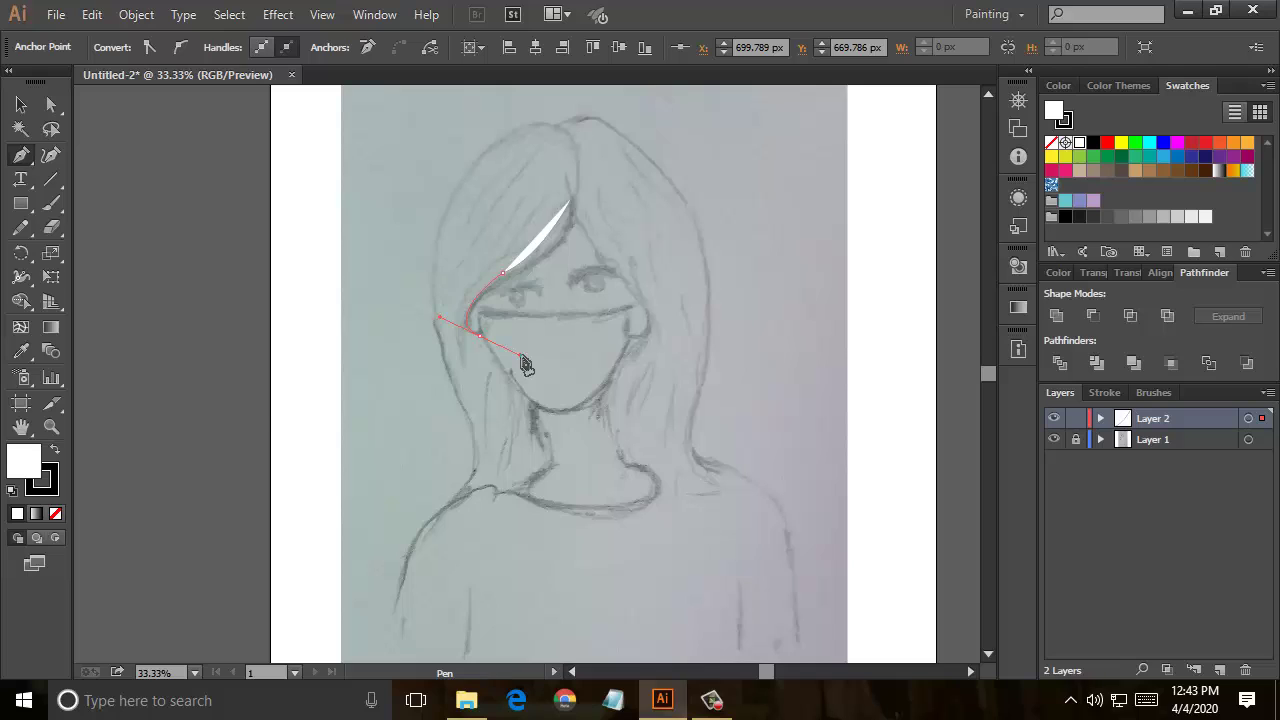
pyautogui.moveTo(520, 356); pyautogui.dragTo(519, 354)
pyautogui.click(56, 514)
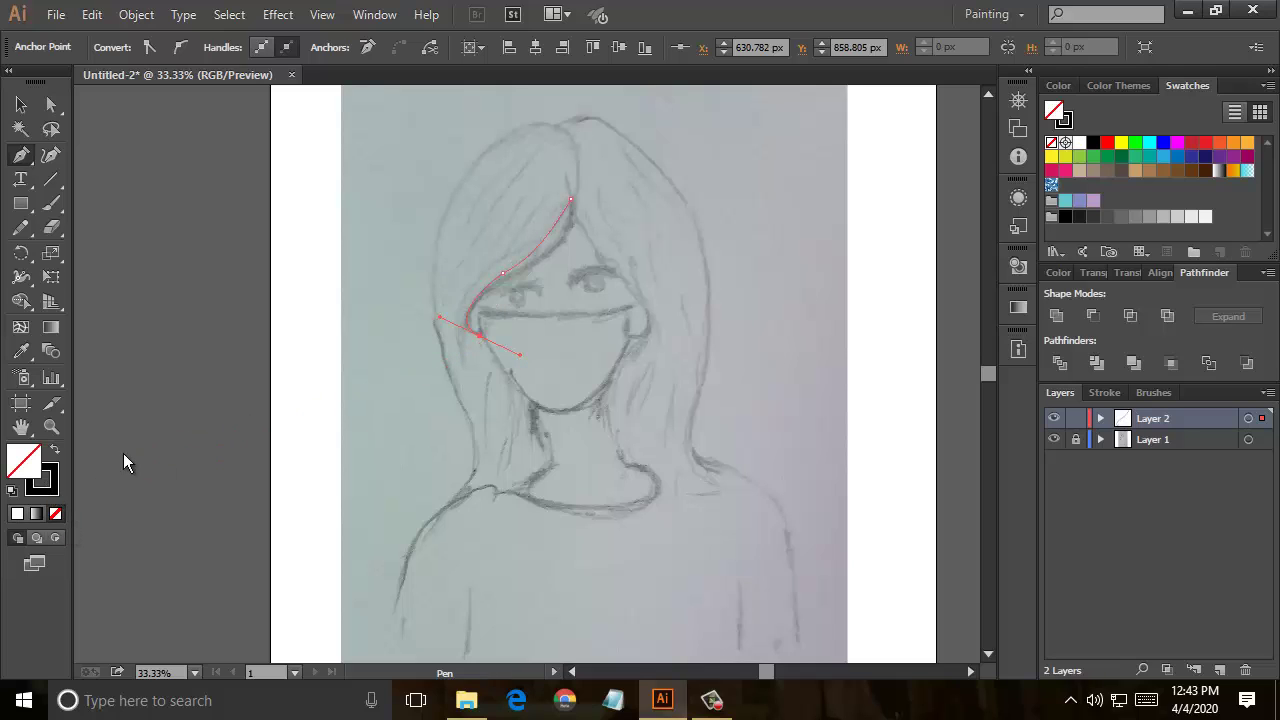
pyautogui.moveTo(480, 334)
pyautogui.mouseDown()
pyautogui.moveTo(497, 323)
pyautogui.moveTo(499, 337)
pyautogui.mouseUp()
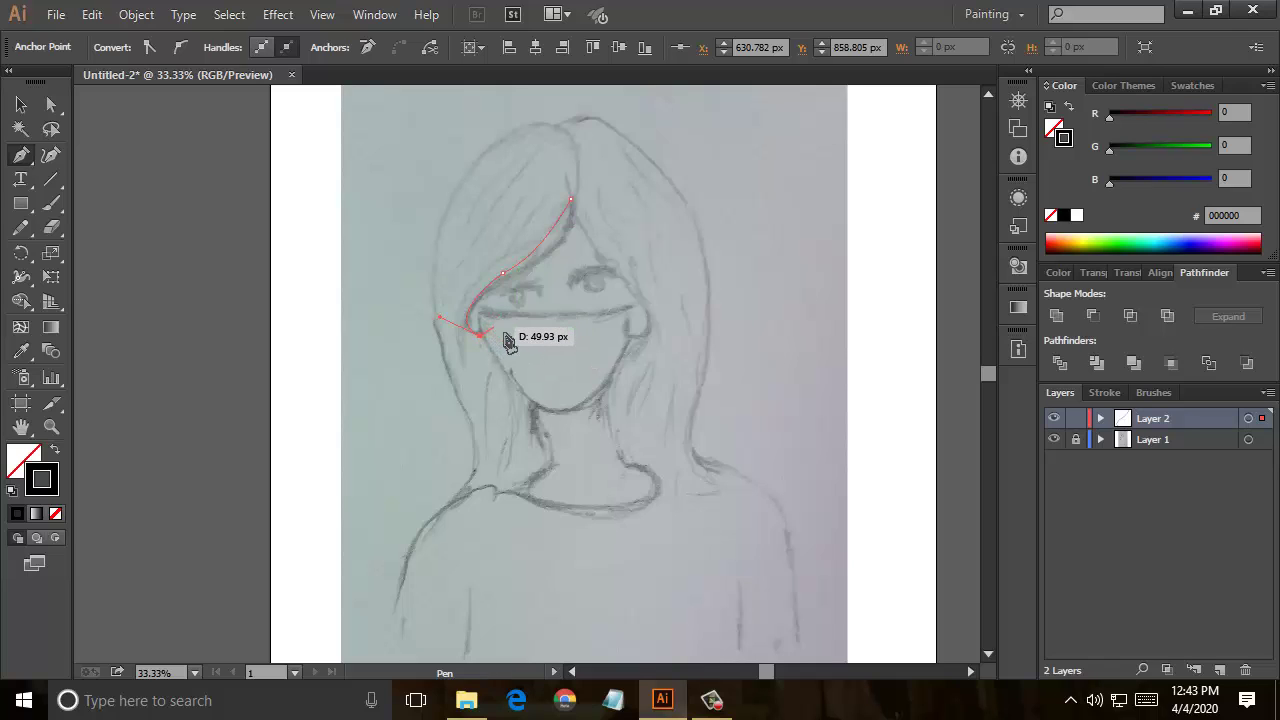
pyautogui.moveTo(509, 342); pyautogui.dragTo(482, 333)
pyautogui.press('Escape')
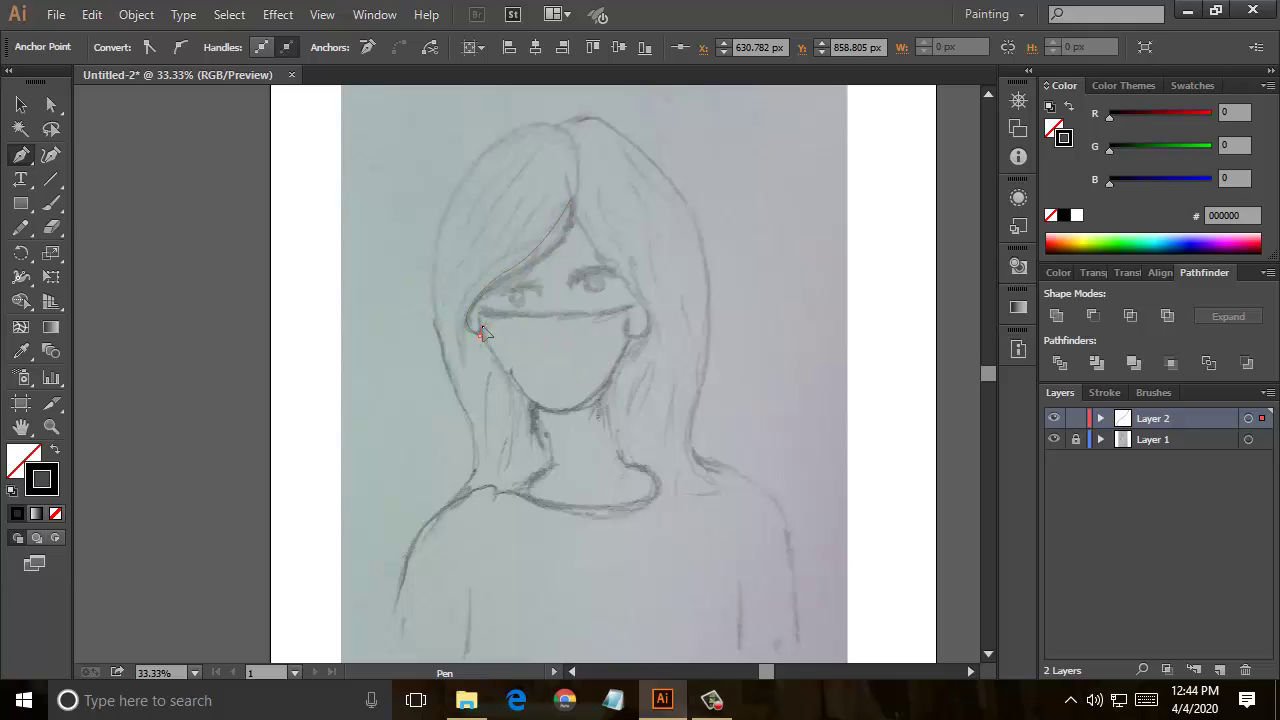
# Step: Continue the outline around the chin and right cheek, closing it at the parting
pyautogui.moveTo(561, 412); pyautogui.dragTo(594, 414)
pyautogui.moveTo(594, 430); pyautogui.dragTo(590, 426)
pyautogui.click(633, 344)
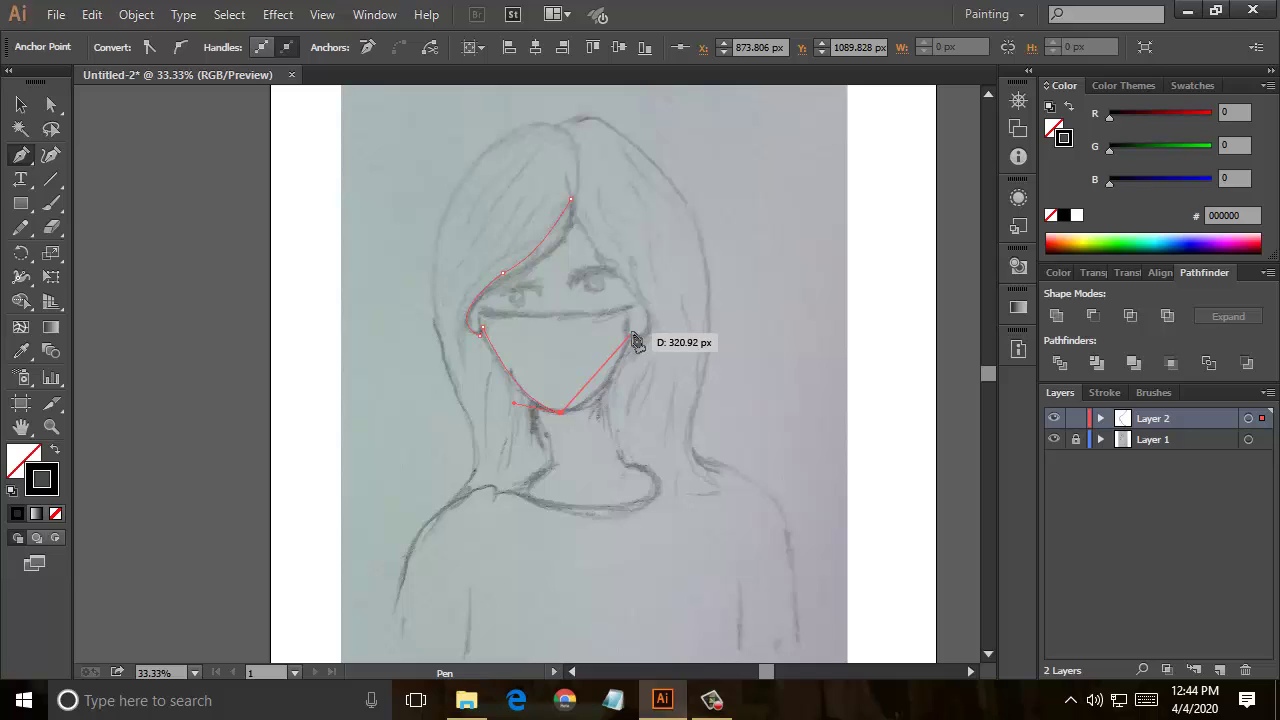
pyautogui.moveTo(633, 344); pyautogui.dragTo(645, 280)
pyautogui.click(632, 328)
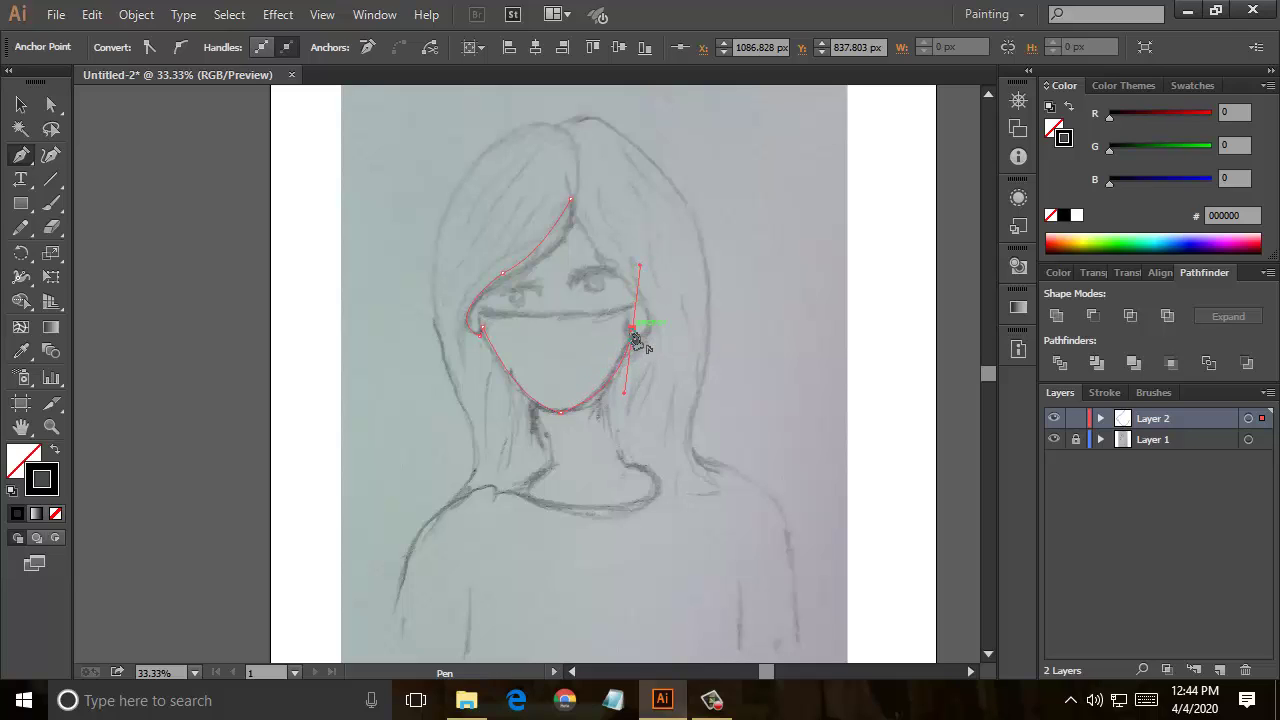
pyautogui.moveTo(645, 345); pyautogui.dragTo(657, 312)
pyautogui.click(655, 320)
pyautogui.click(571, 199)
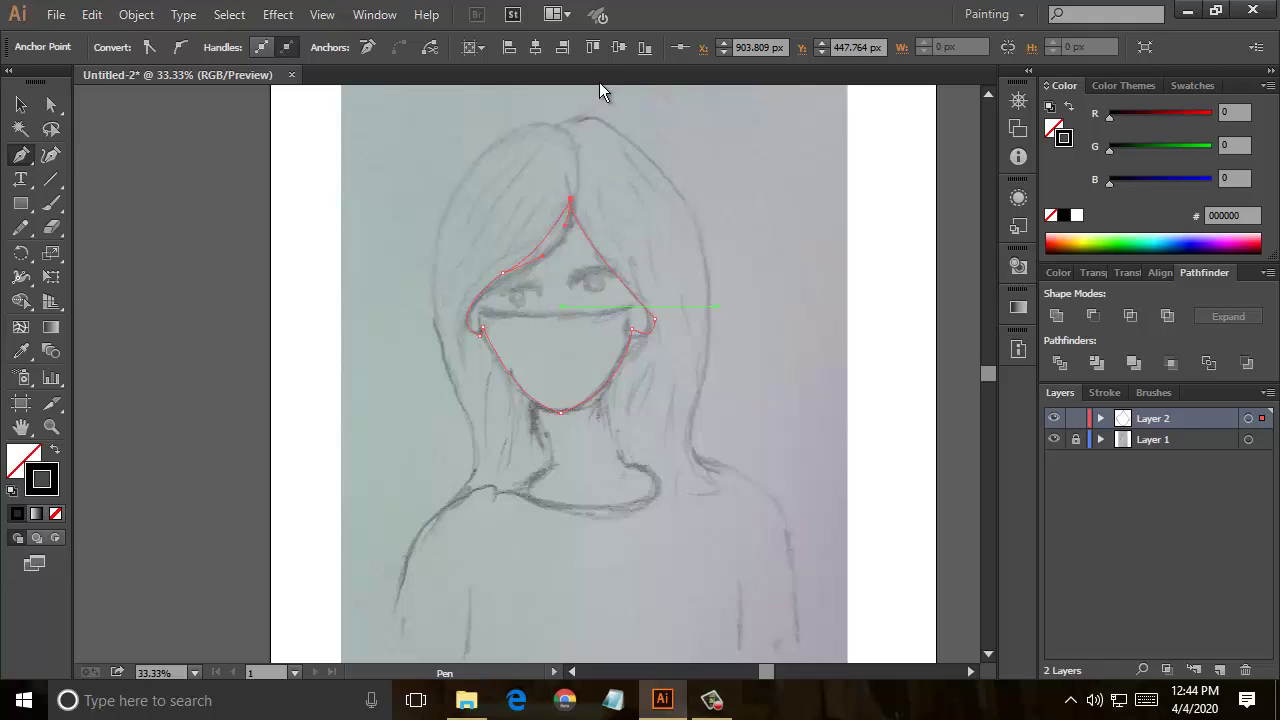
# Step: Trace the hair from the top of the head down the left edge to a corner at the shoulder
pyautogui.click(561, 125)
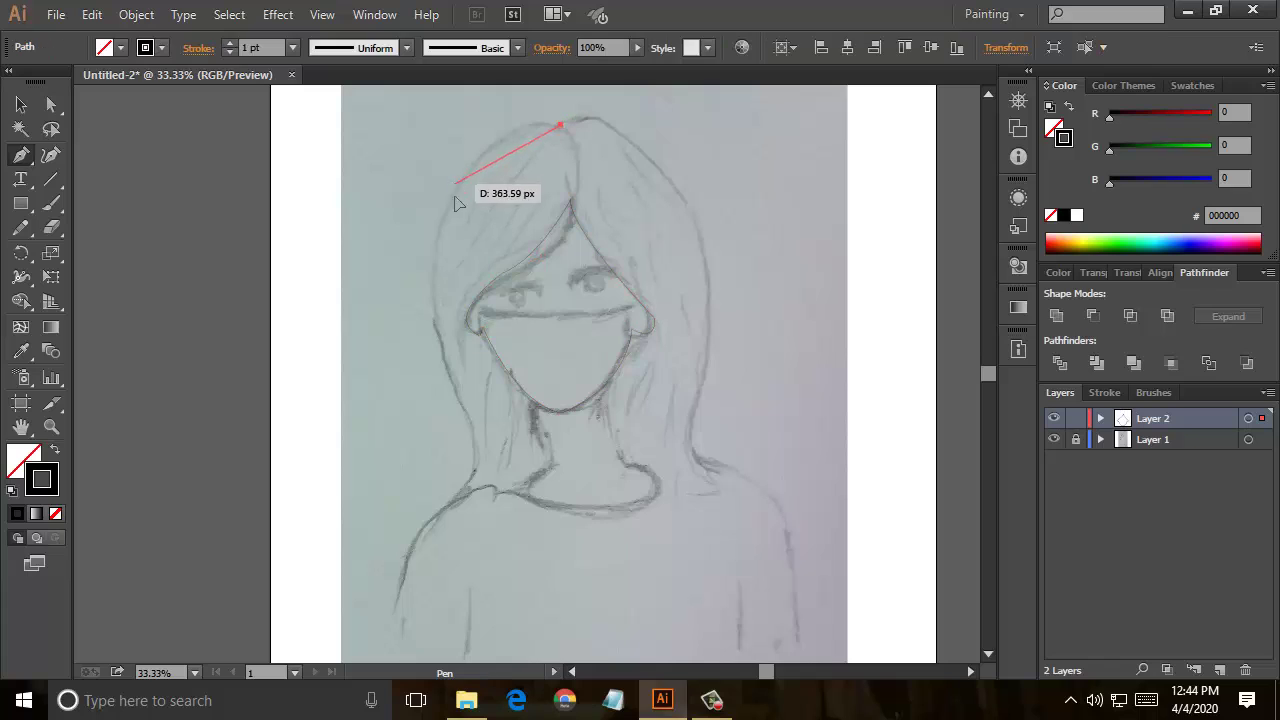
pyautogui.moveTo(455, 185); pyautogui.dragTo(414, 254)
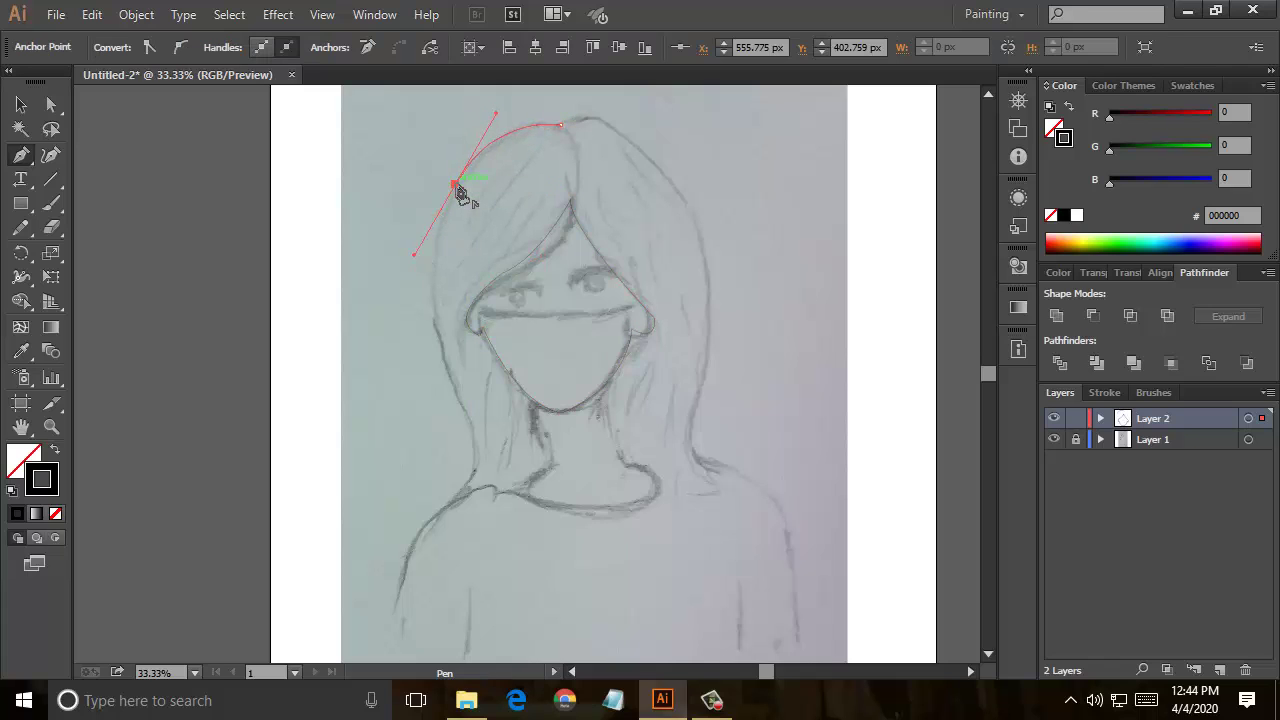
pyautogui.moveTo(457, 382); pyautogui.dragTo(515, 490)
pyautogui.click(457, 382)
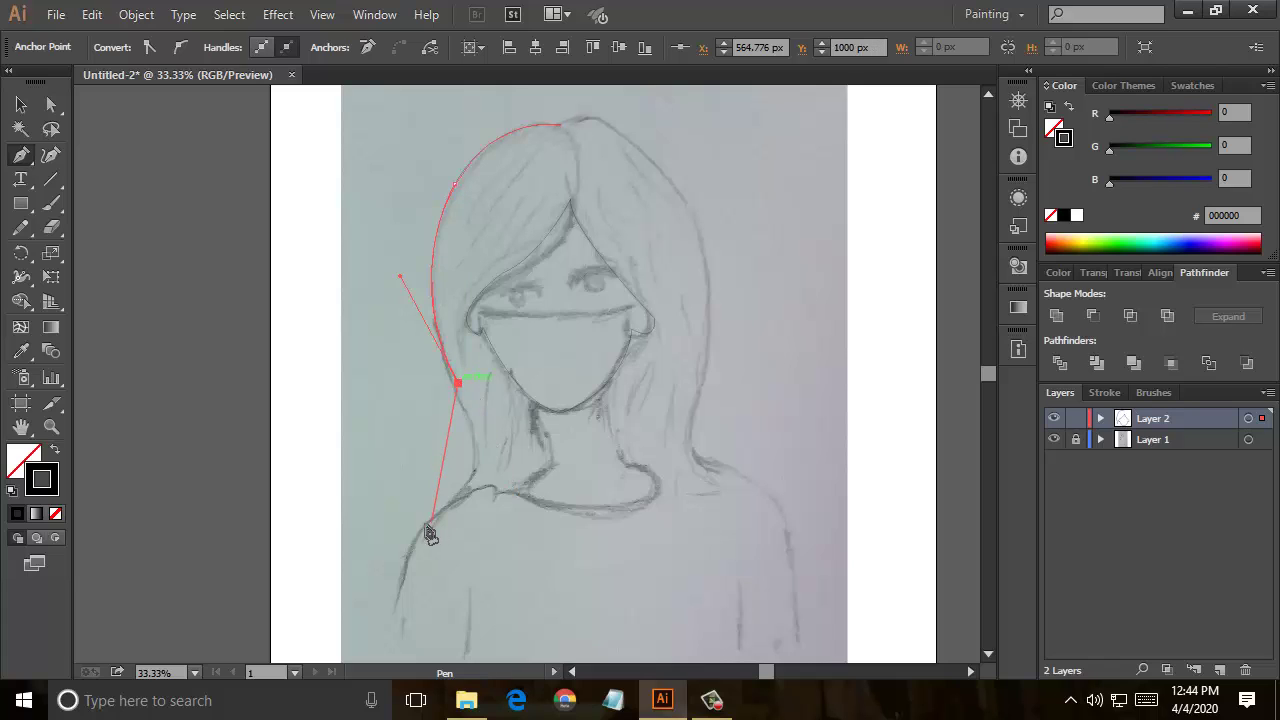
pyautogui.moveTo(487, 484)
pyautogui.mouseDown()
pyautogui.moveTo(338, 565)
pyautogui.moveTo(343, 548)
pyautogui.mouseUp()
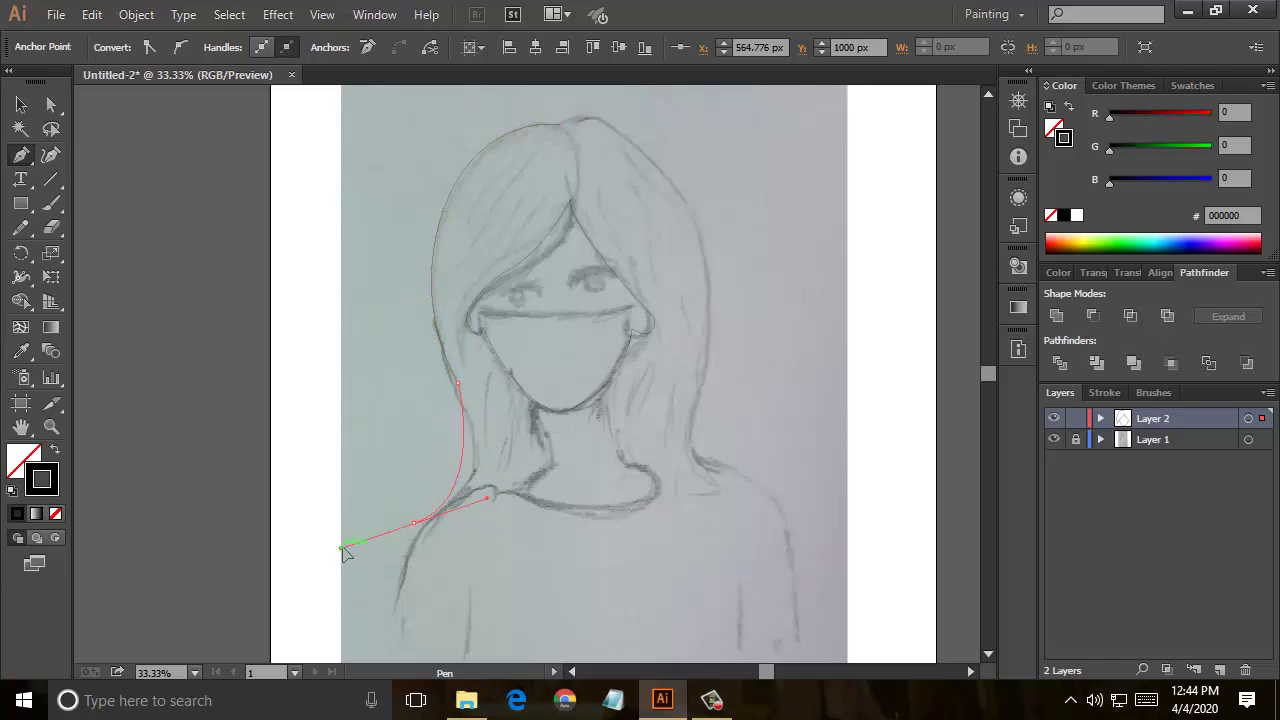
pyautogui.click(414, 522)
# Step: Run the outline along the shoulder to the neck, then up the neck and jaw toward the parting
pyautogui.moveTo(526, 489); pyautogui.dragTo(616, 435)
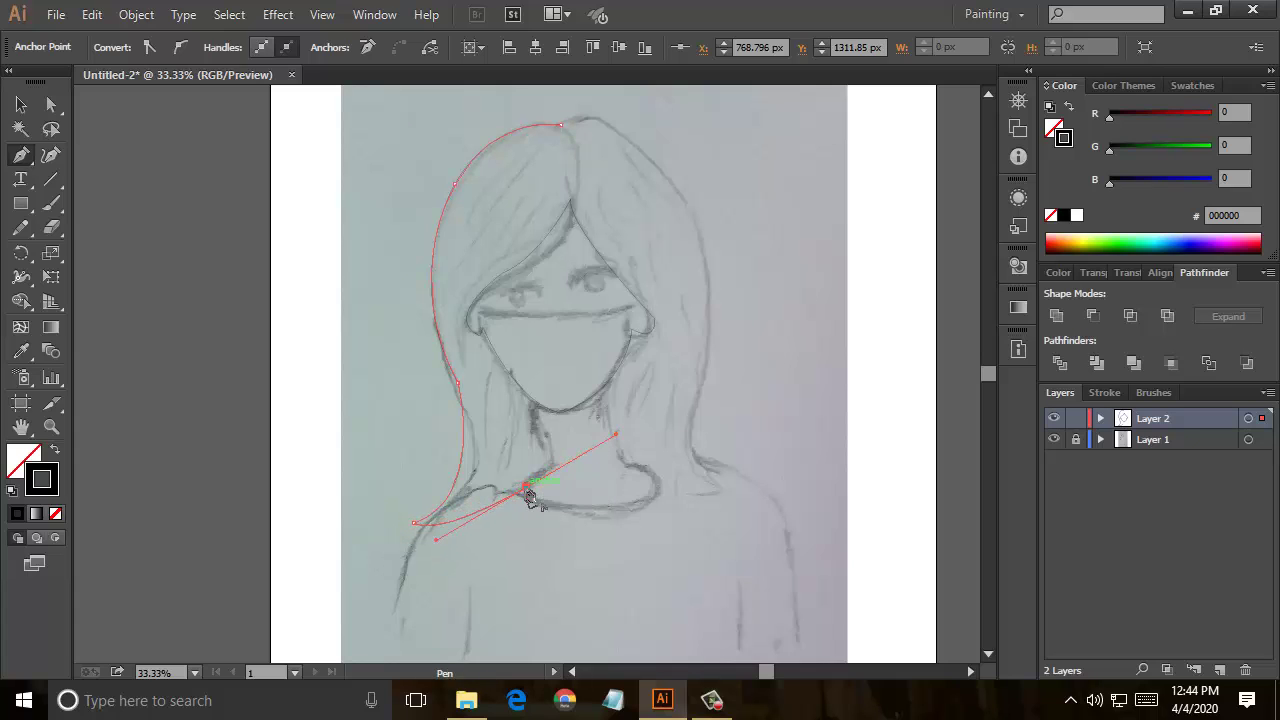
pyautogui.click(525, 489)
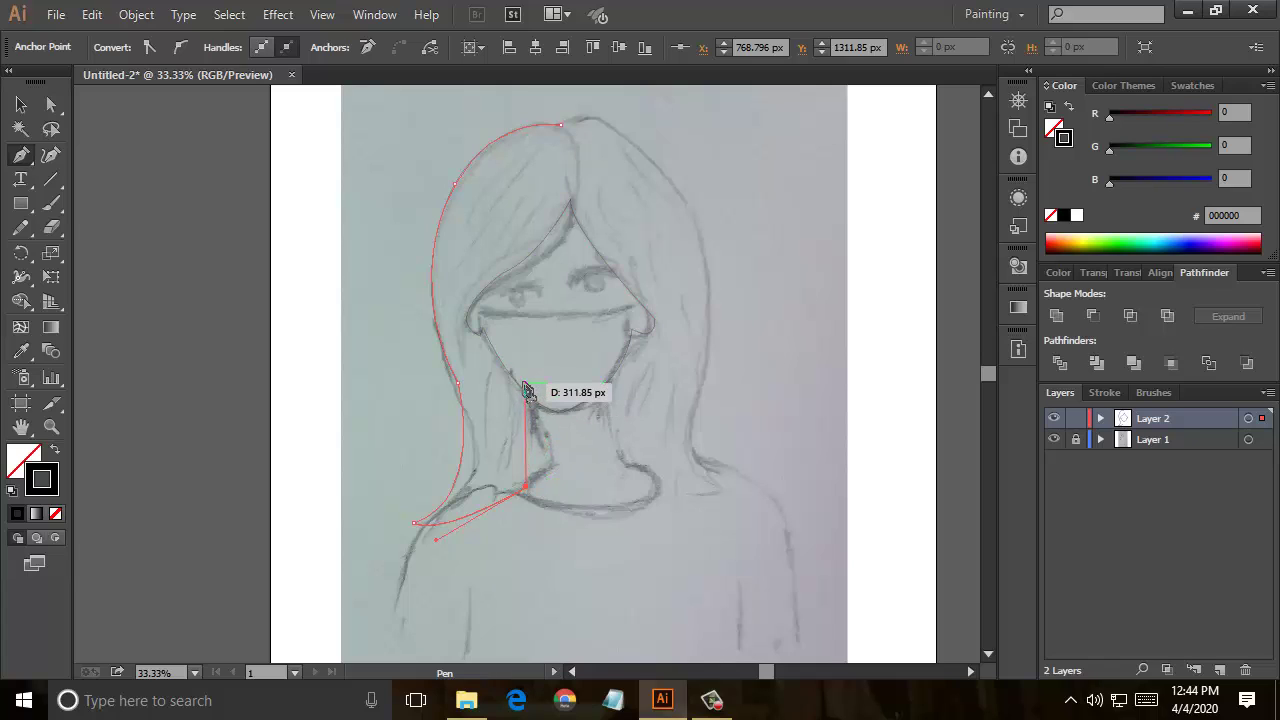
pyautogui.click(527, 391)
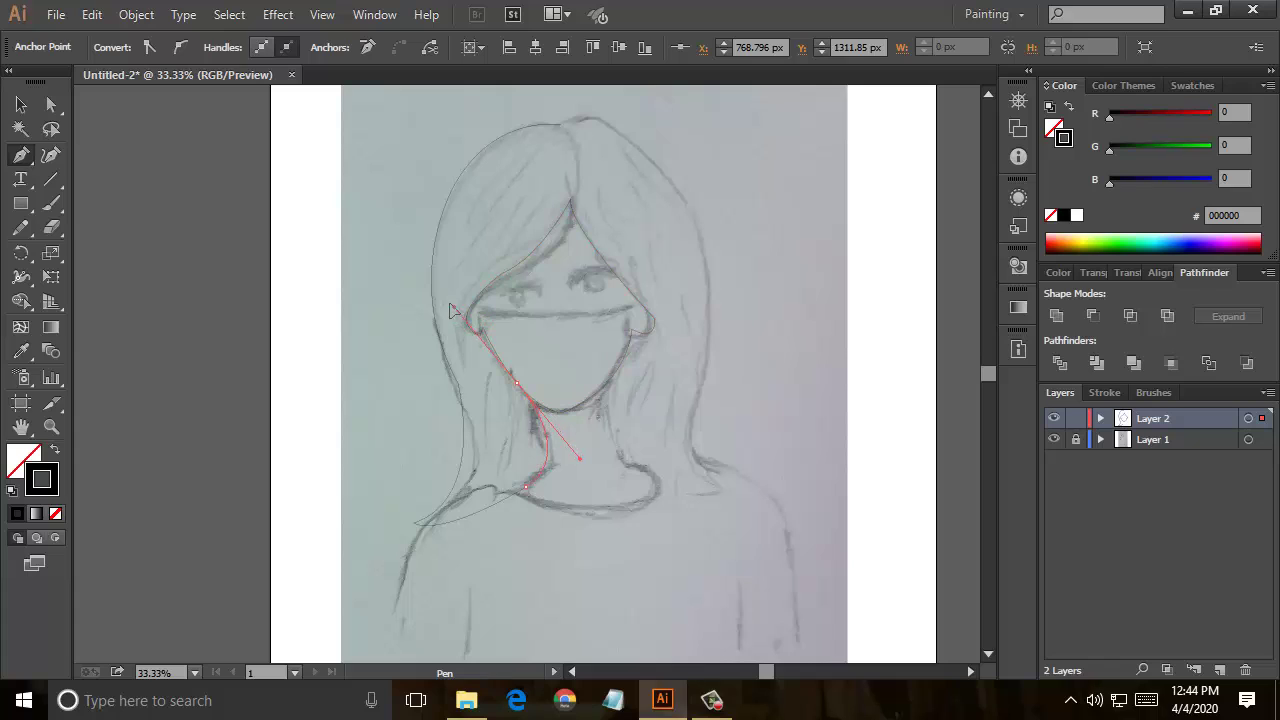
pyautogui.moveTo(452, 310); pyautogui.dragTo(444, 304)
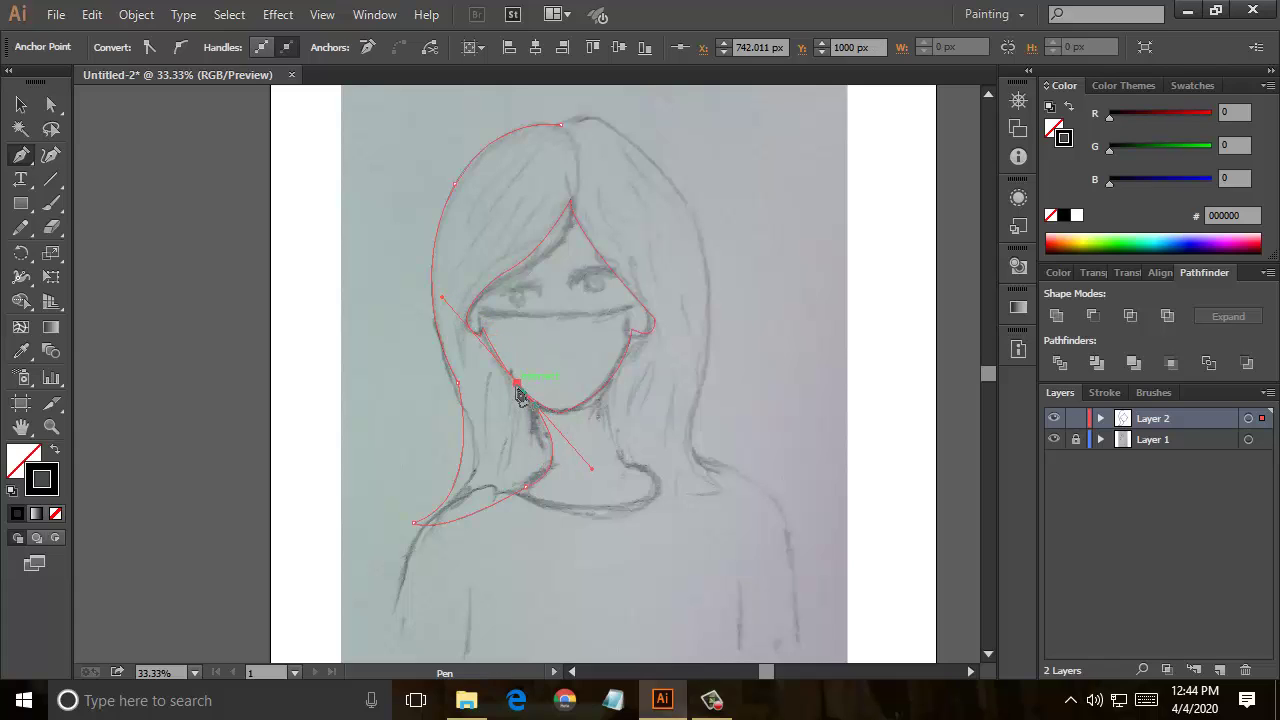
pyautogui.moveTo(516, 386); pyautogui.dragTo(476, 316)
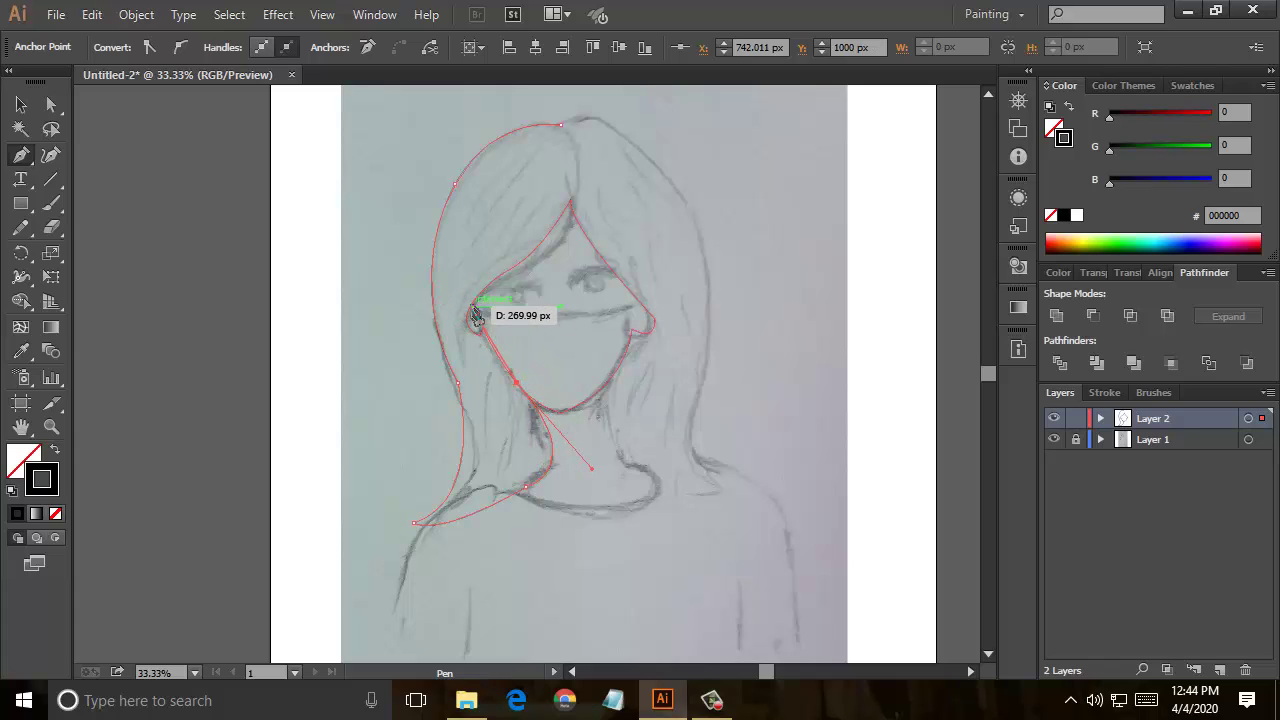
pyautogui.moveTo(496, 300)
pyautogui.mouseDown()
pyautogui.moveTo(576, 248)
pyautogui.moveTo(571, 212)
pyautogui.mouseUp()
# Step: Trace the right side of the hair down to the shoulder and close the outline at the top of the head
pyautogui.moveTo(571, 212)
pyautogui.mouseDown()
pyautogui.moveTo(636, 259)
pyautogui.moveTo(644, 139)
pyautogui.mouseUp()
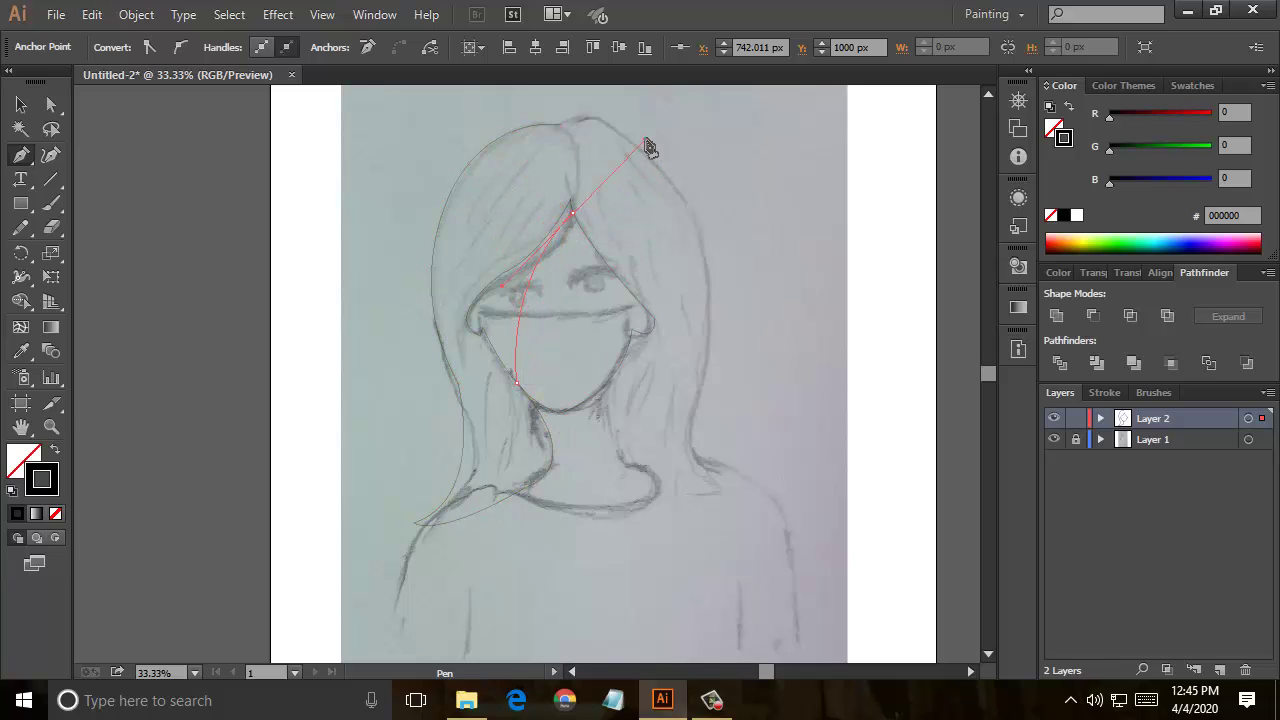
pyautogui.click(572, 213)
pyautogui.moveTo(594, 315); pyautogui.dragTo(606, 304)
pyautogui.moveTo(602, 383)
pyautogui.mouseDown()
pyautogui.moveTo(610, 420)
pyautogui.moveTo(565, 493)
pyautogui.moveTo(579, 484)
pyautogui.mouseUp()
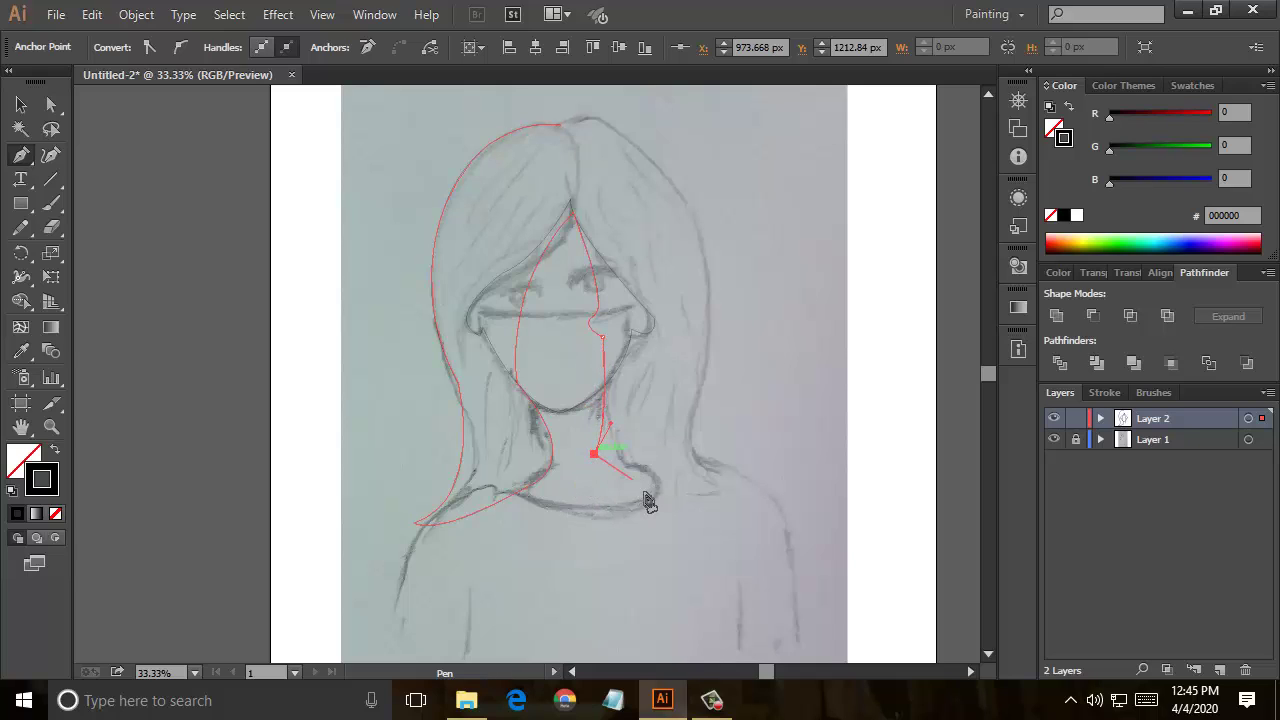
pyautogui.moveTo(592, 485)
pyautogui.mouseDown()
pyautogui.moveTo(703, 530)
pyautogui.moveTo(754, 598)
pyautogui.moveTo(709, 530)
pyautogui.mouseUp()
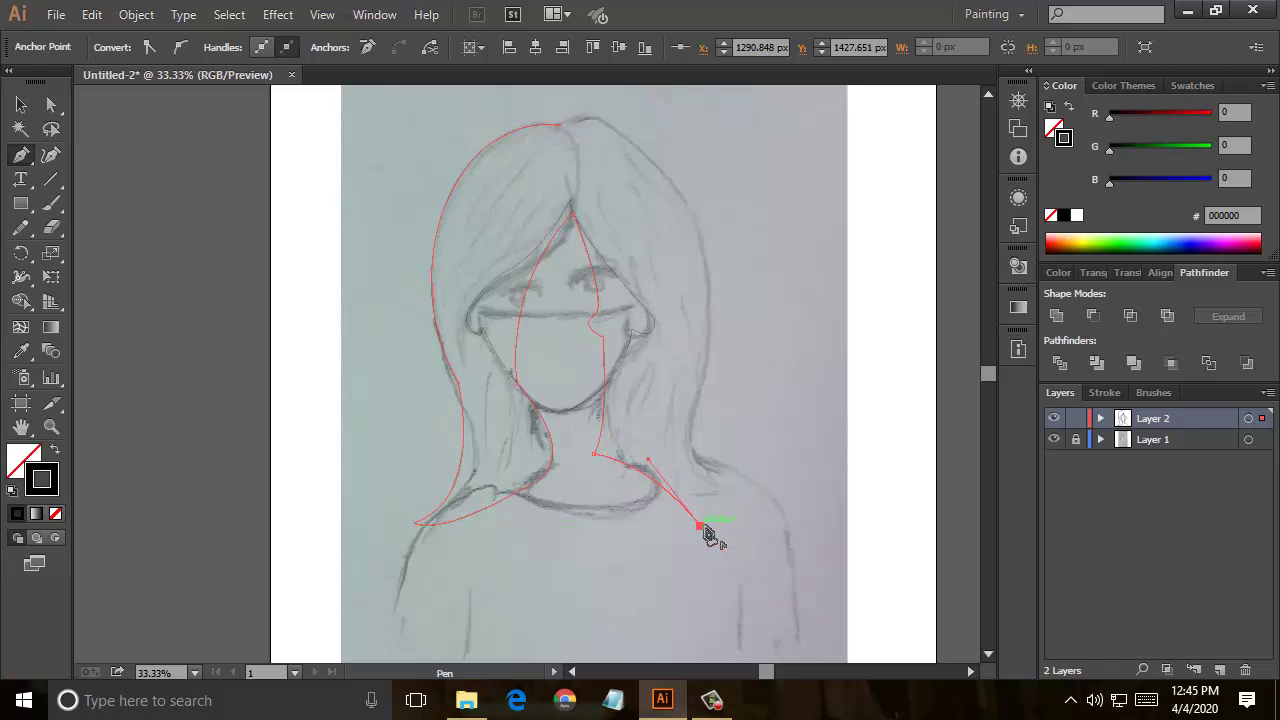
pyautogui.moveTo(781, 510)
pyautogui.mouseDown()
pyautogui.moveTo(787, 484)
pyautogui.moveTo(705, 457)
pyautogui.moveTo(733, 348)
pyautogui.mouseUp()
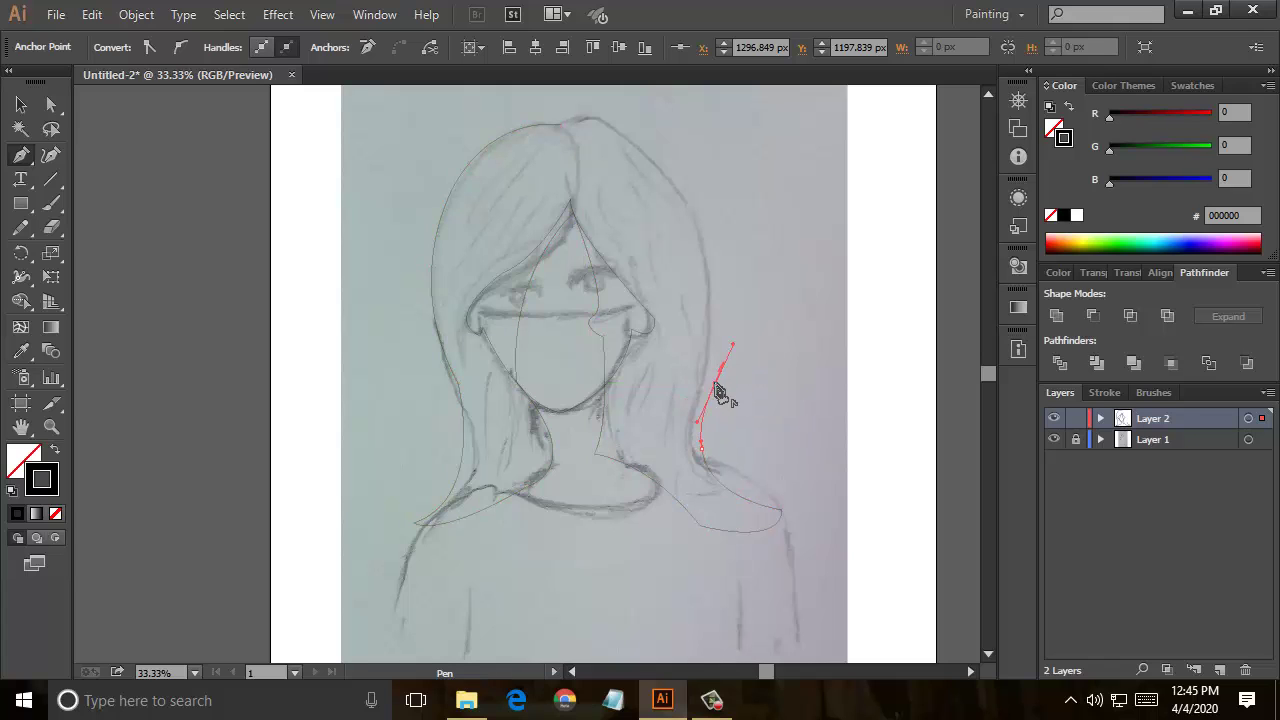
pyautogui.moveTo(588, 120)
pyautogui.mouseDown()
pyautogui.moveTo(445, 93)
pyautogui.moveTo(405, 213)
pyautogui.mouseUp()
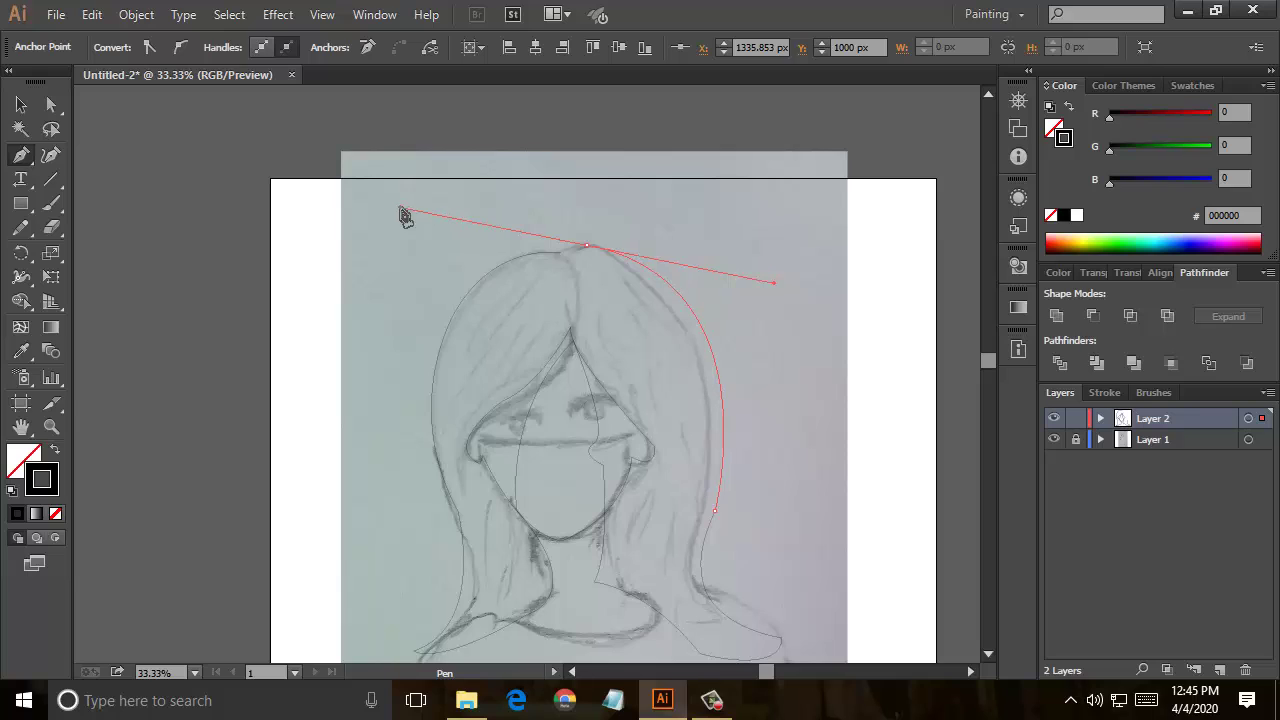
pyautogui.moveTo(560, 253); pyautogui.dragTo(564, 258)
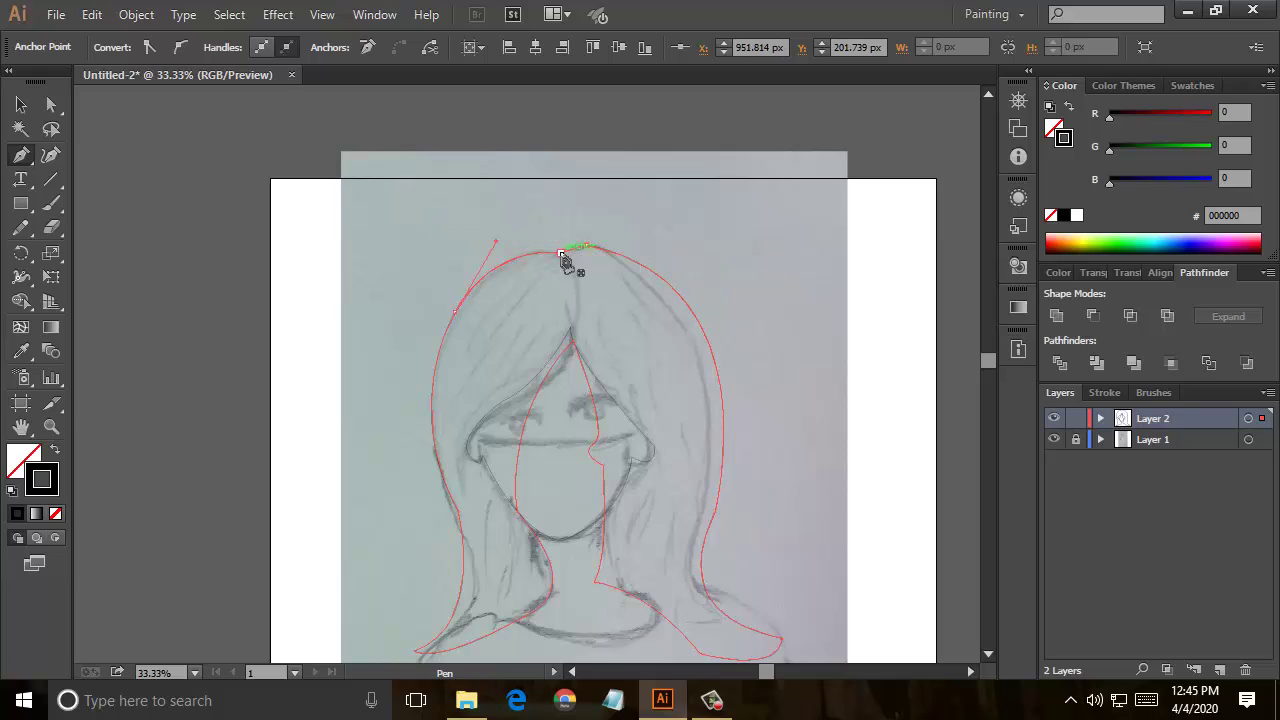
# Step: Round the top of the hair outline and duplicate the face path in Layers
pyautogui.click(51, 104)
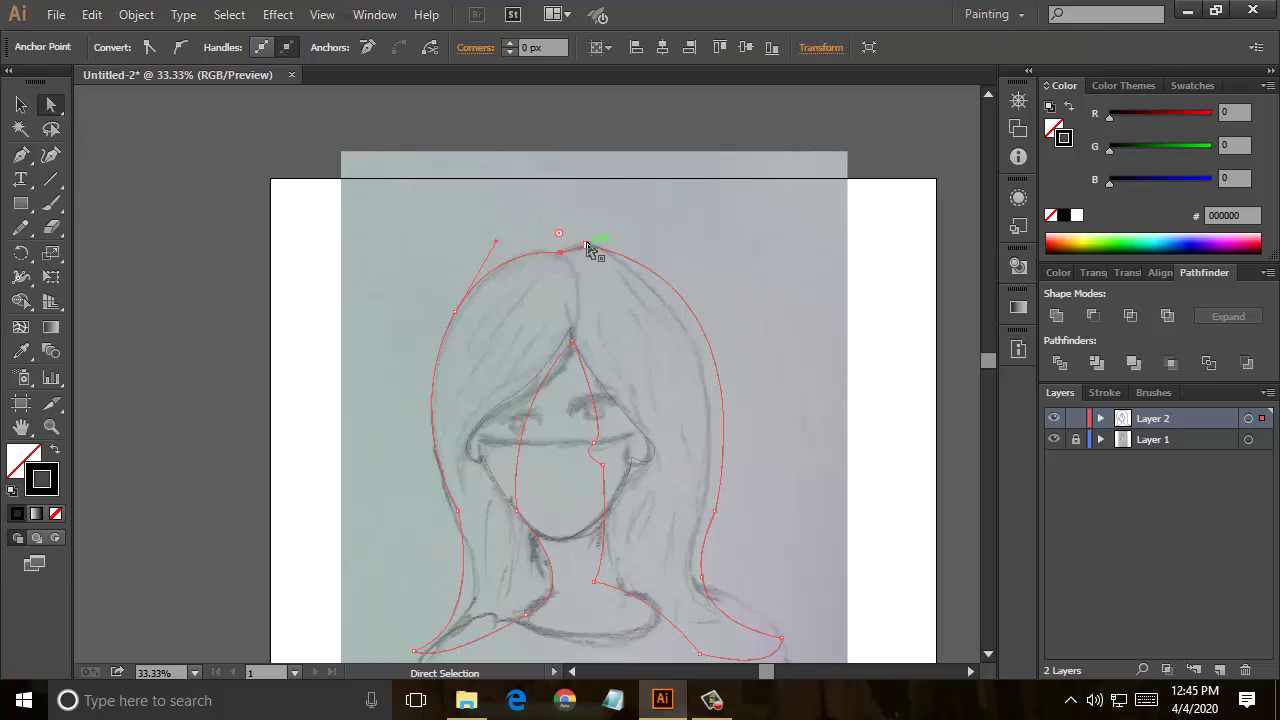
pyautogui.moveTo(588, 247); pyautogui.dragTo(591, 360)
pyautogui.scroll(-2, 658, 358)
pyautogui.scroll(-3, 658, 358)
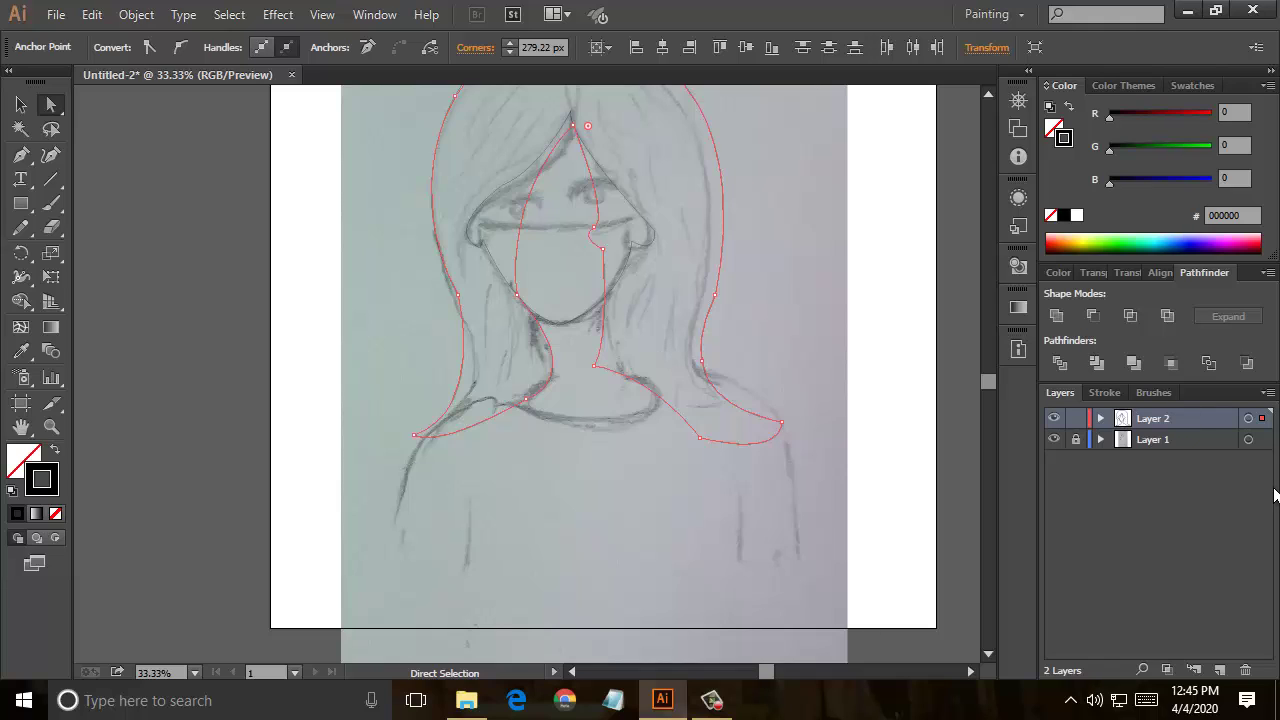
pyautogui.click(1101, 418)
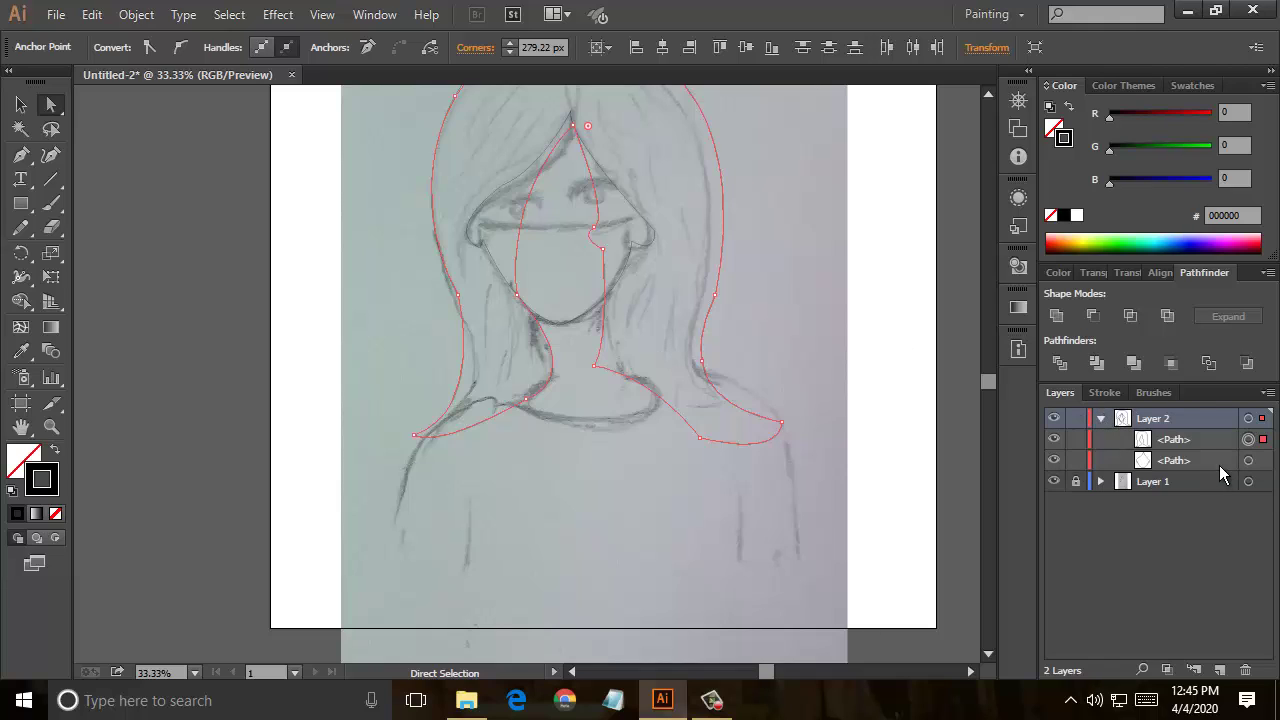
pyautogui.moveTo(1220, 460); pyautogui.dragTo(1219, 670)
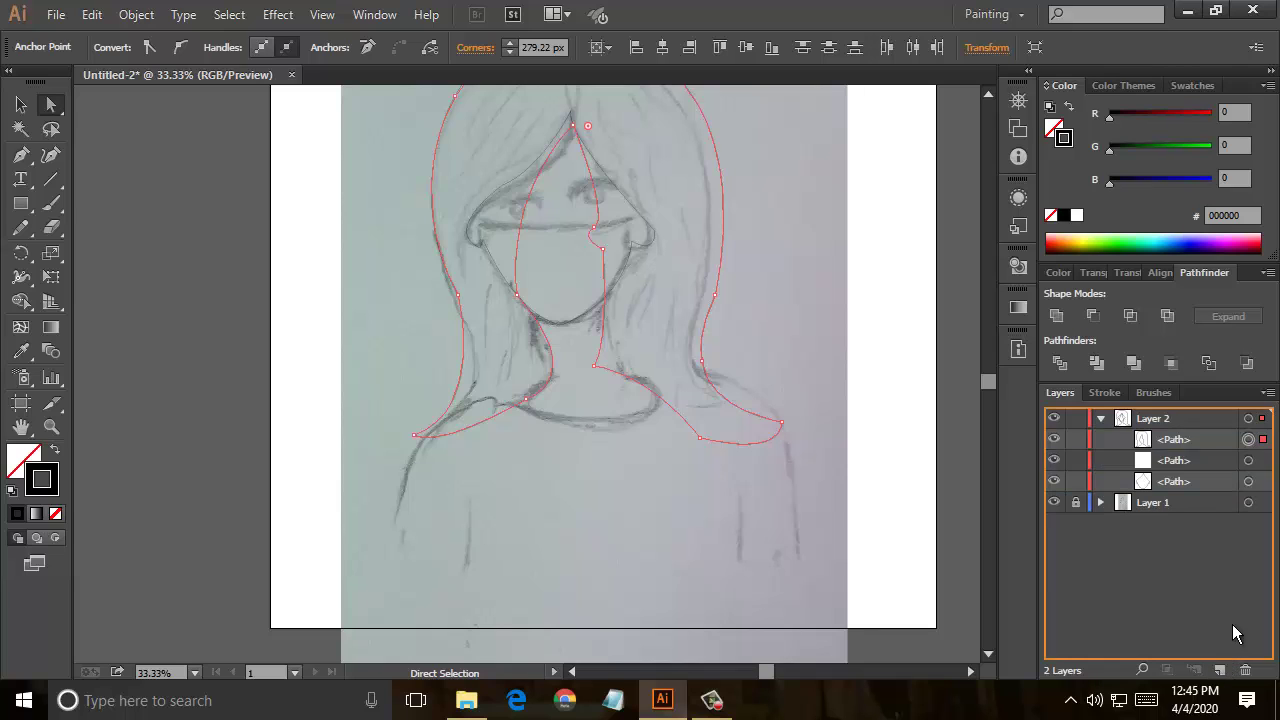
# Step: Give the copied face shape a tan skin fill
pyautogui.click(1248, 460)
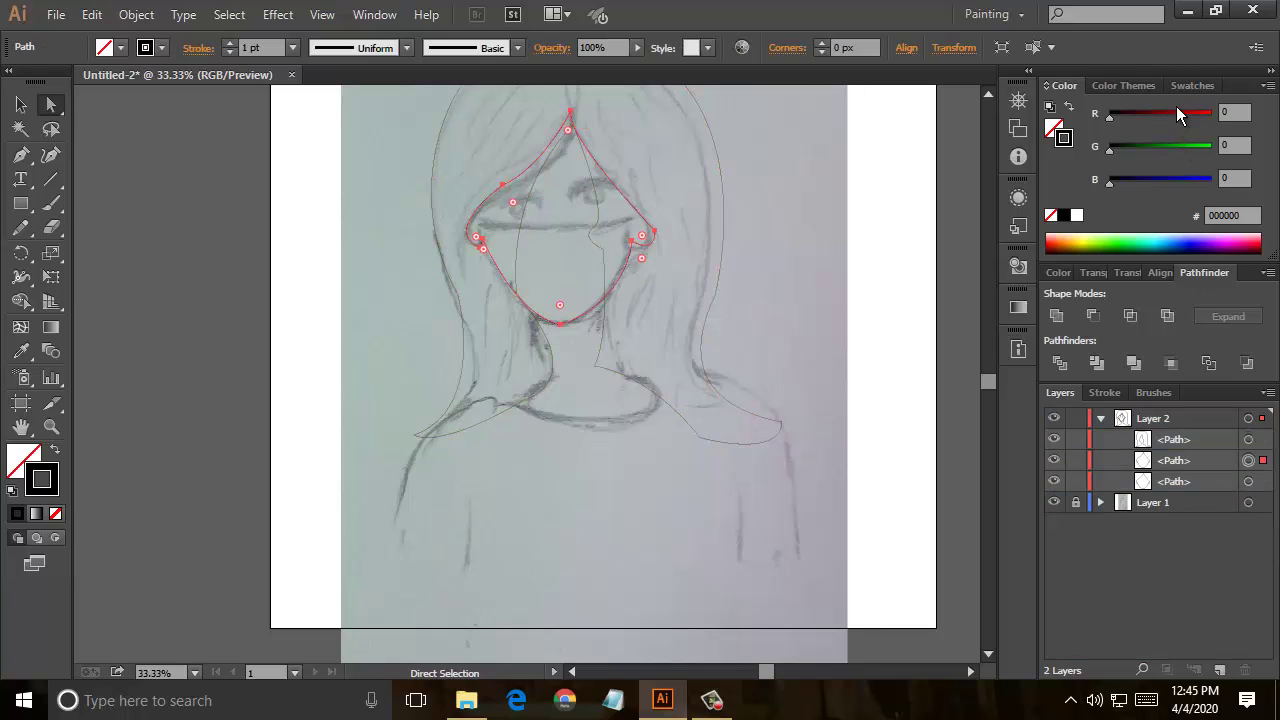
pyautogui.click(1188, 84)
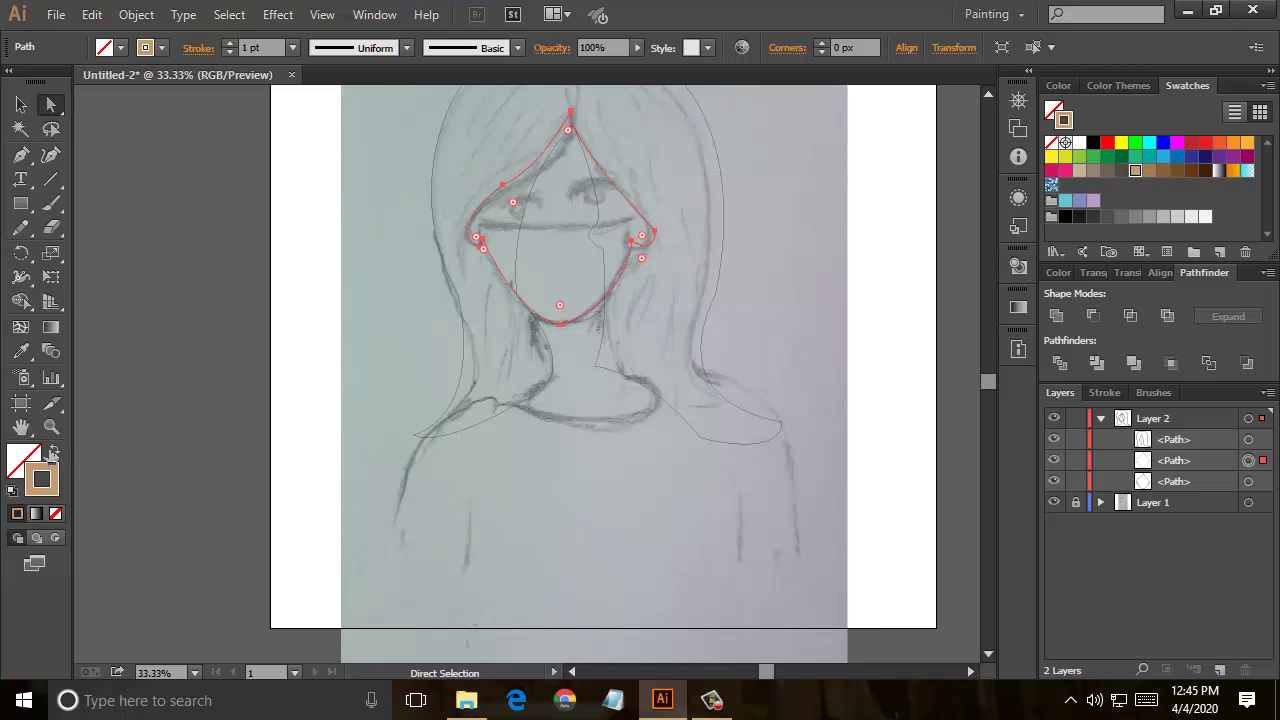
pyautogui.click(55, 452)
pyautogui.click(20, 104)
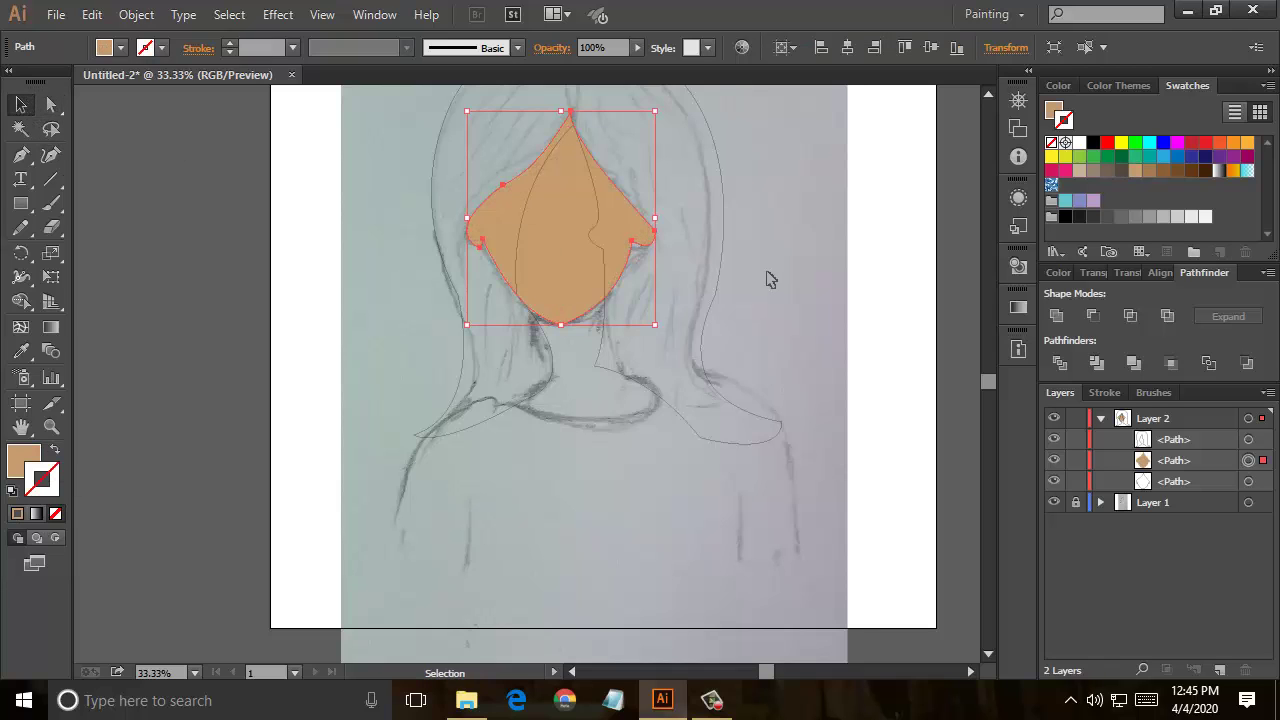
pyautogui.click(731, 257)
# Step: Fill the hair shape solid black and add the face shape to the selection
pyautogui.click(711, 300)
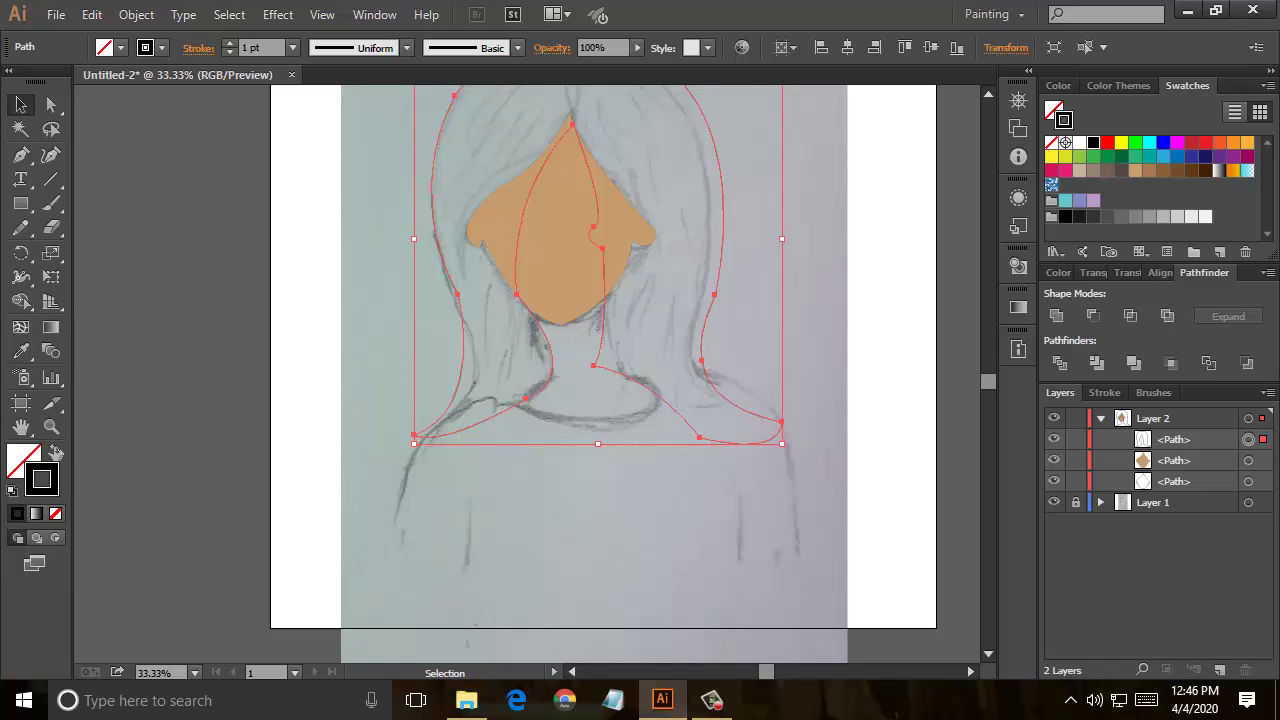
pyautogui.click(55, 452)
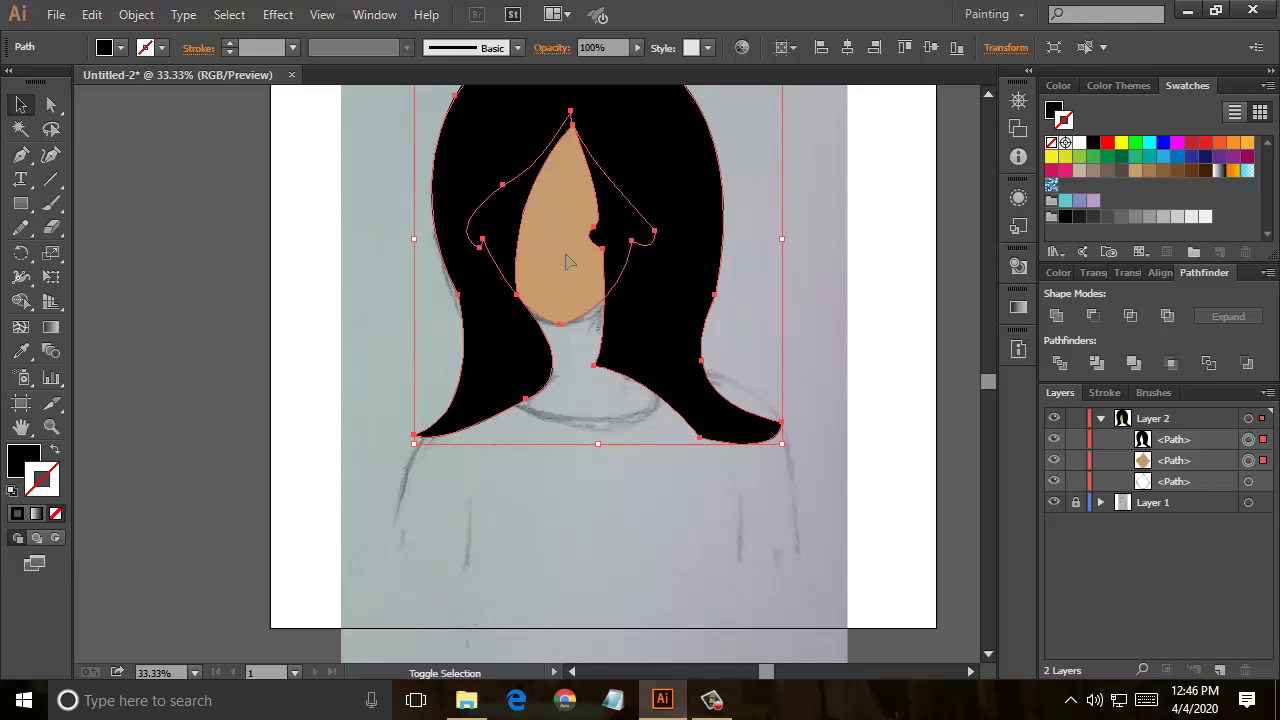
pyautogui.keyDown('shift'); pyautogui.click(566, 261); pyautogui.keyUp('shift')
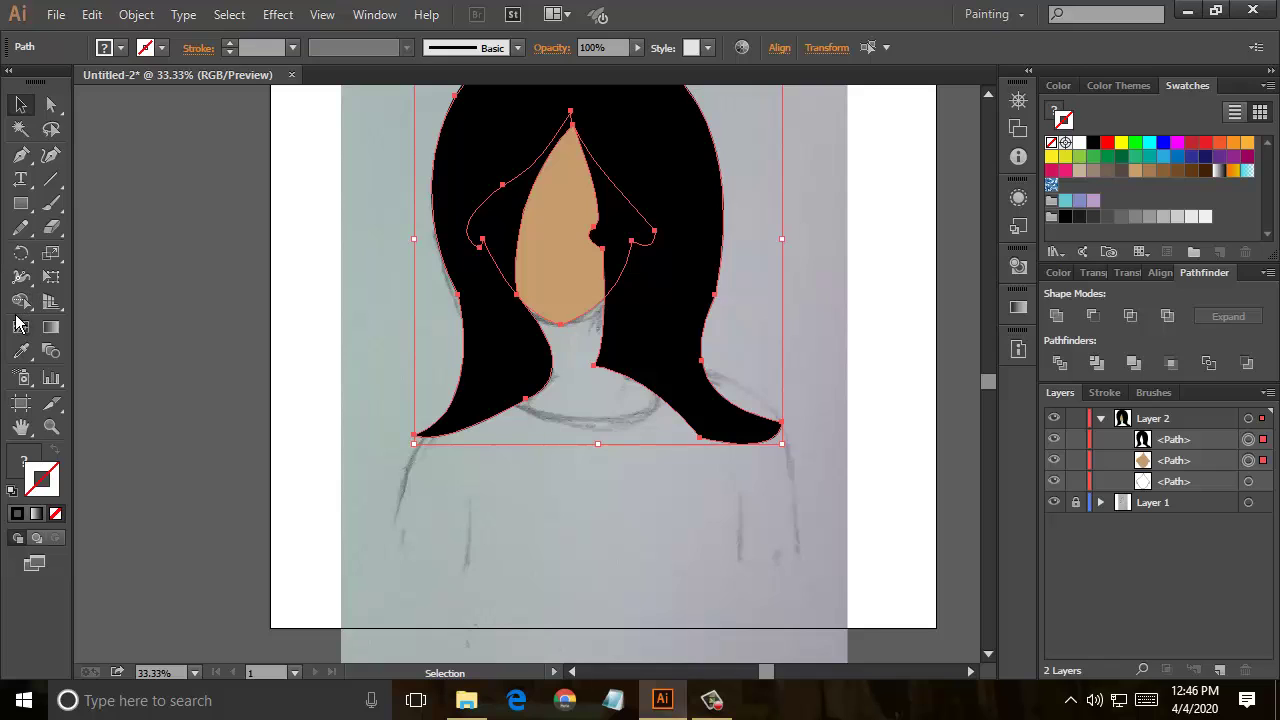
# Step: Remove the tan face region from the hair with Shape Builder after undoing two Pathfinder attempts
pyautogui.click(1092, 316)
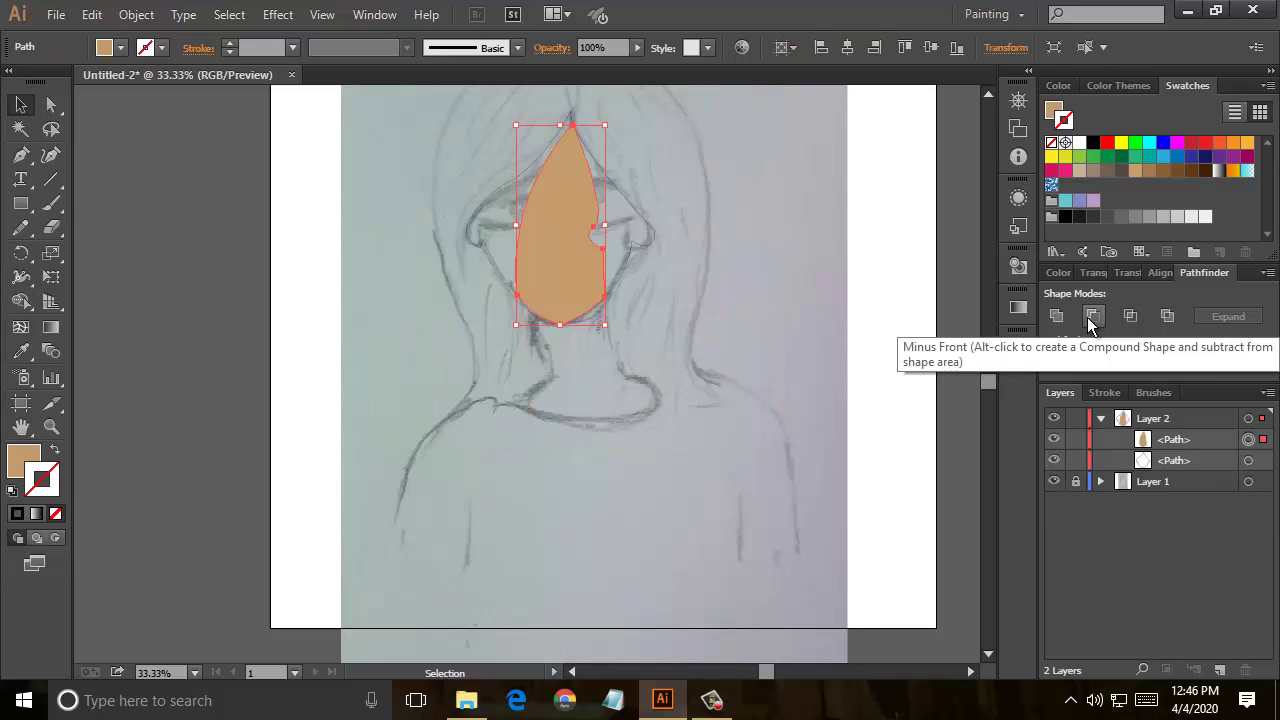
pyautogui.hotkey('ctrl', 'z')
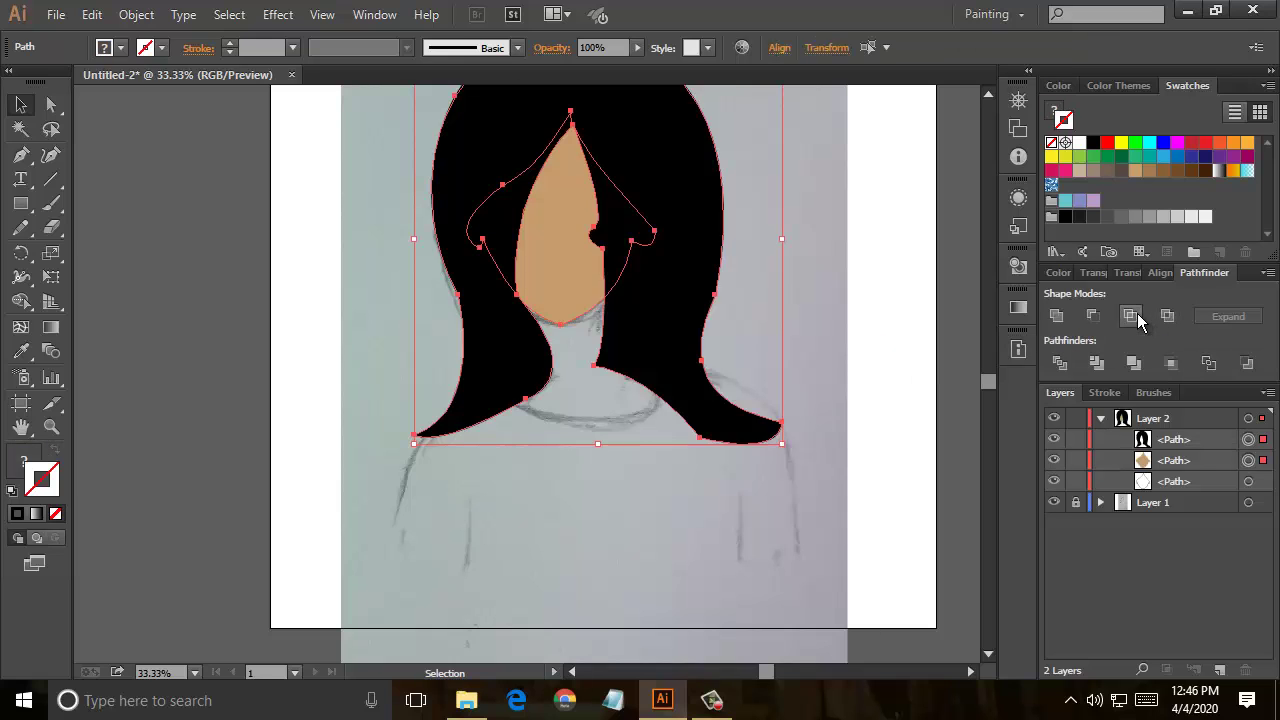
pyautogui.click(1138, 318)
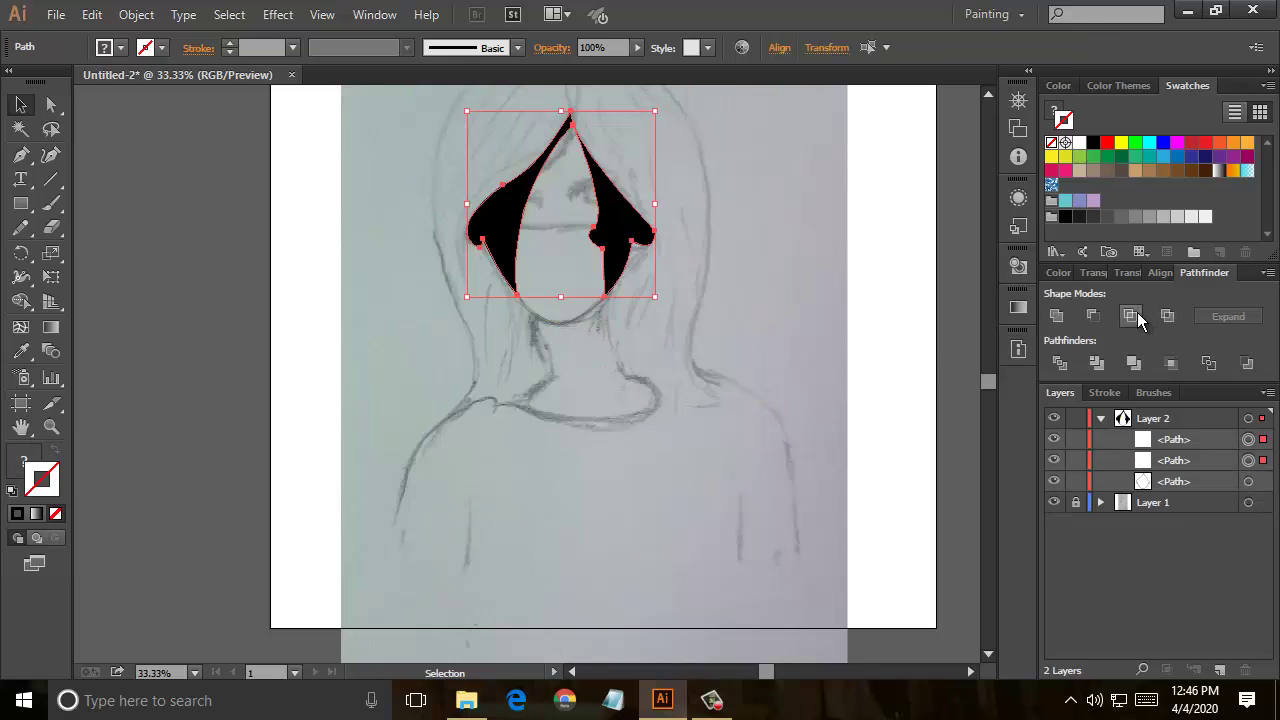
pyautogui.hotkey('ctrl', 'z')
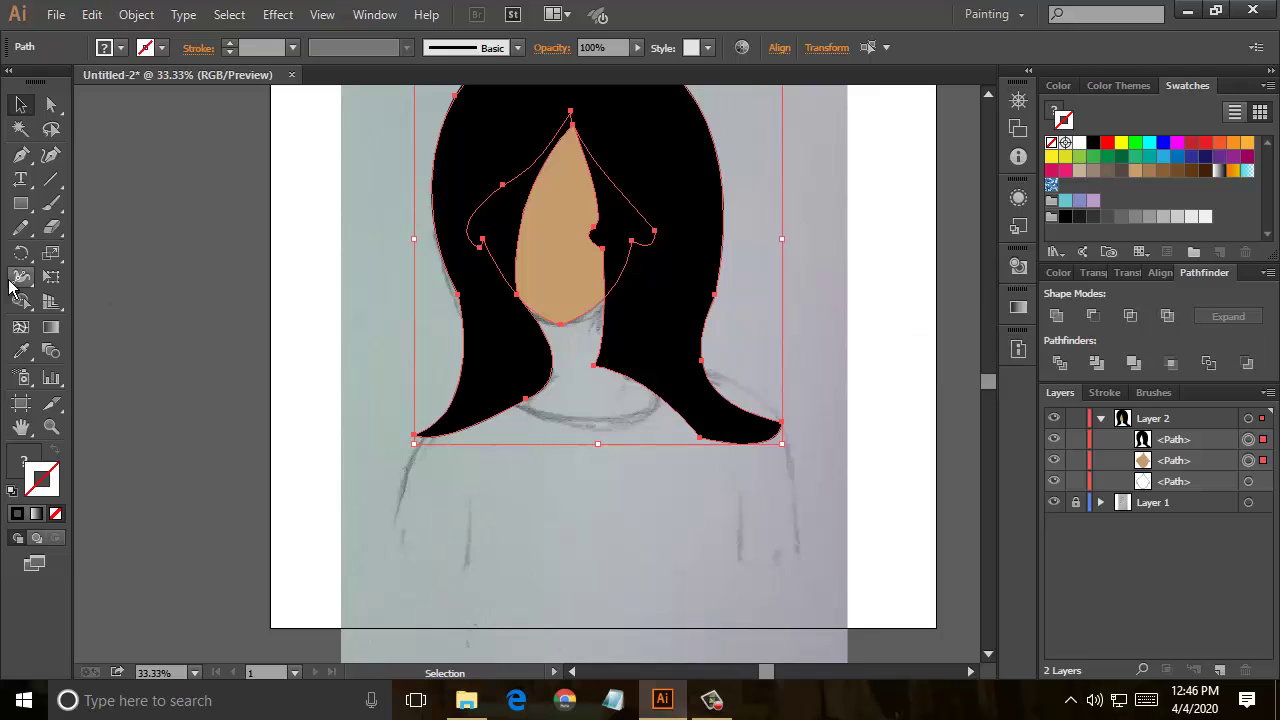
pyautogui.click(21, 301)
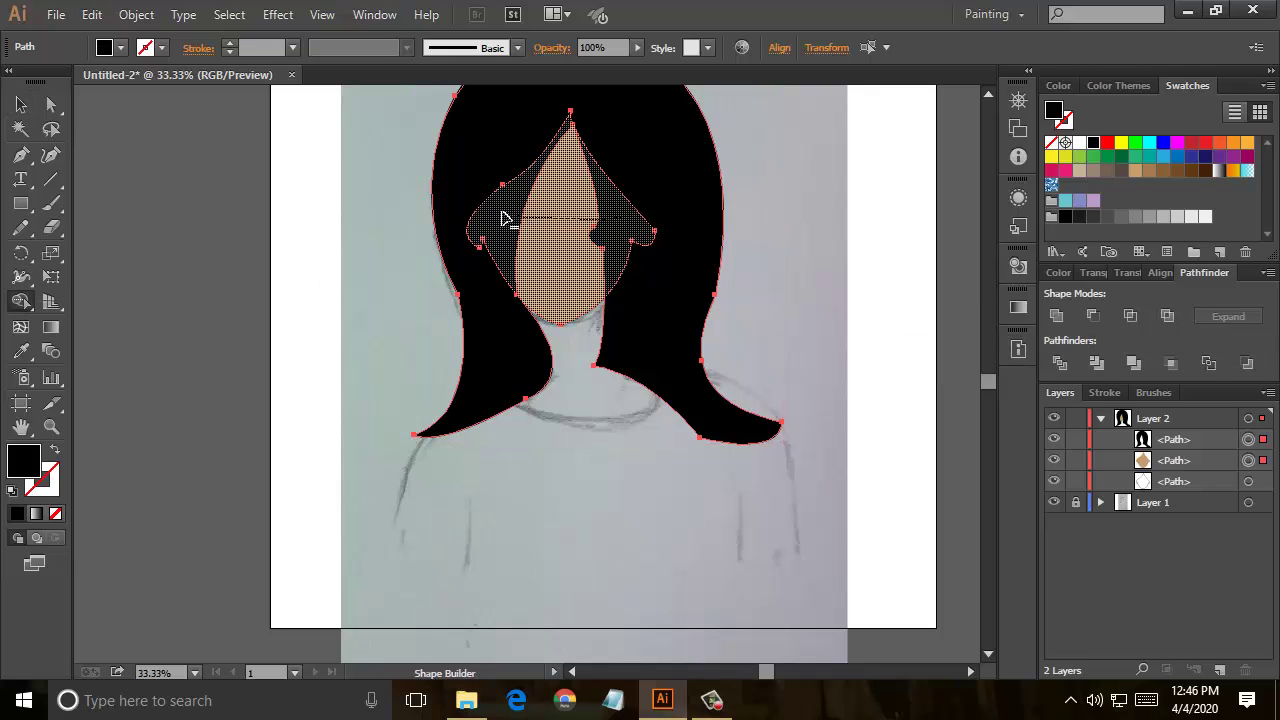
pyautogui.keyDown('alt'); pyautogui.click(506, 214); pyautogui.keyUp('alt')
pyautogui.click(20, 105)
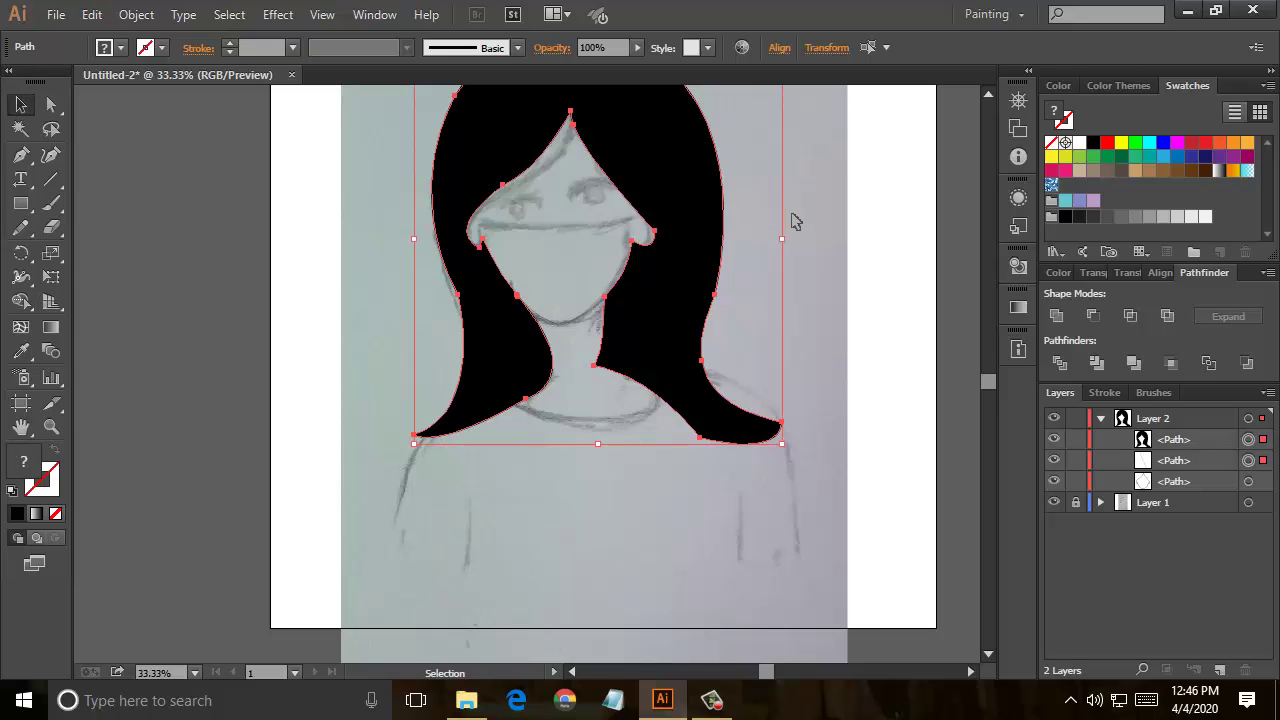
pyautogui.click(815, 321)
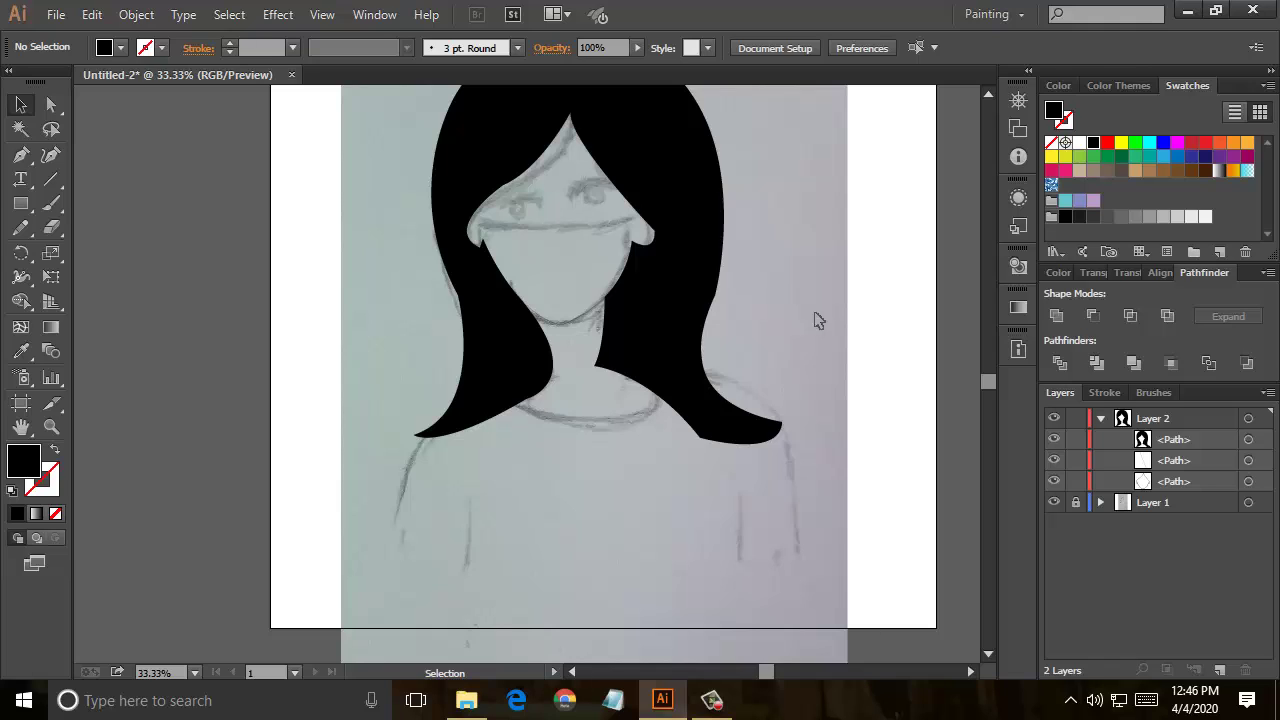
# Step: Delete the stray tan piece atop the head and turn the hair back into an unfilled outline
pyautogui.click(1249, 460)
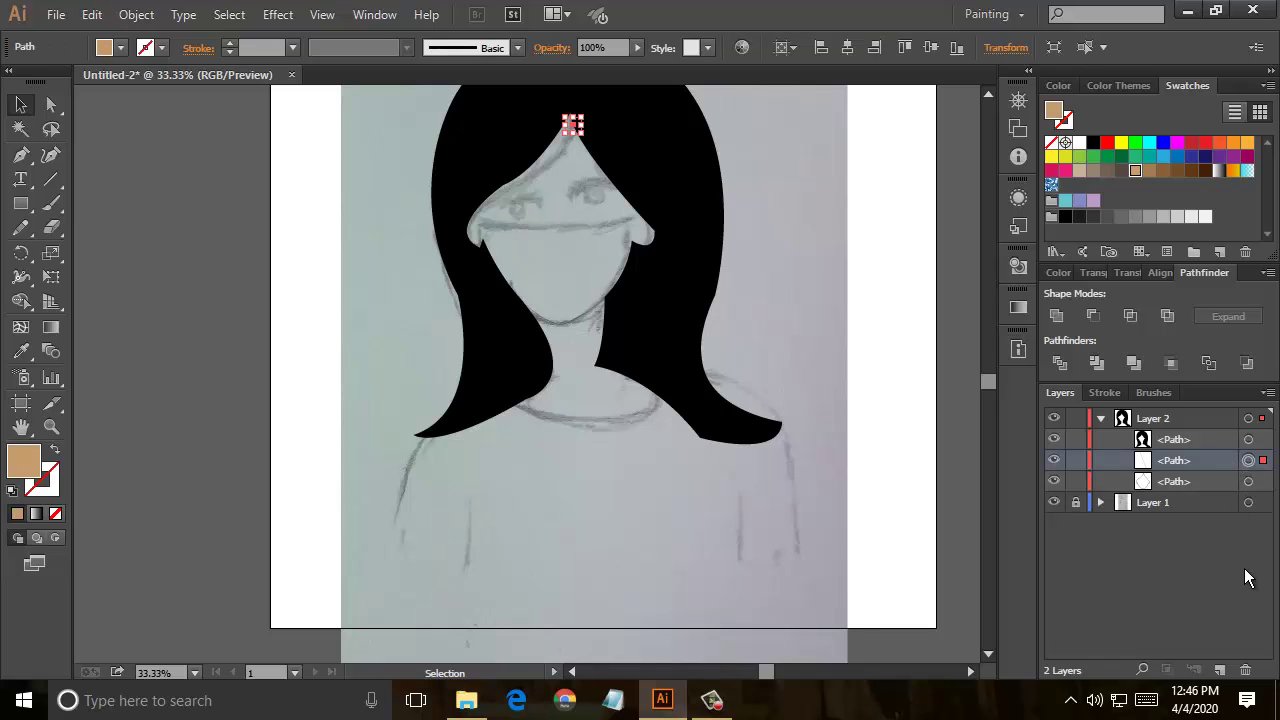
pyautogui.click(1246, 667)
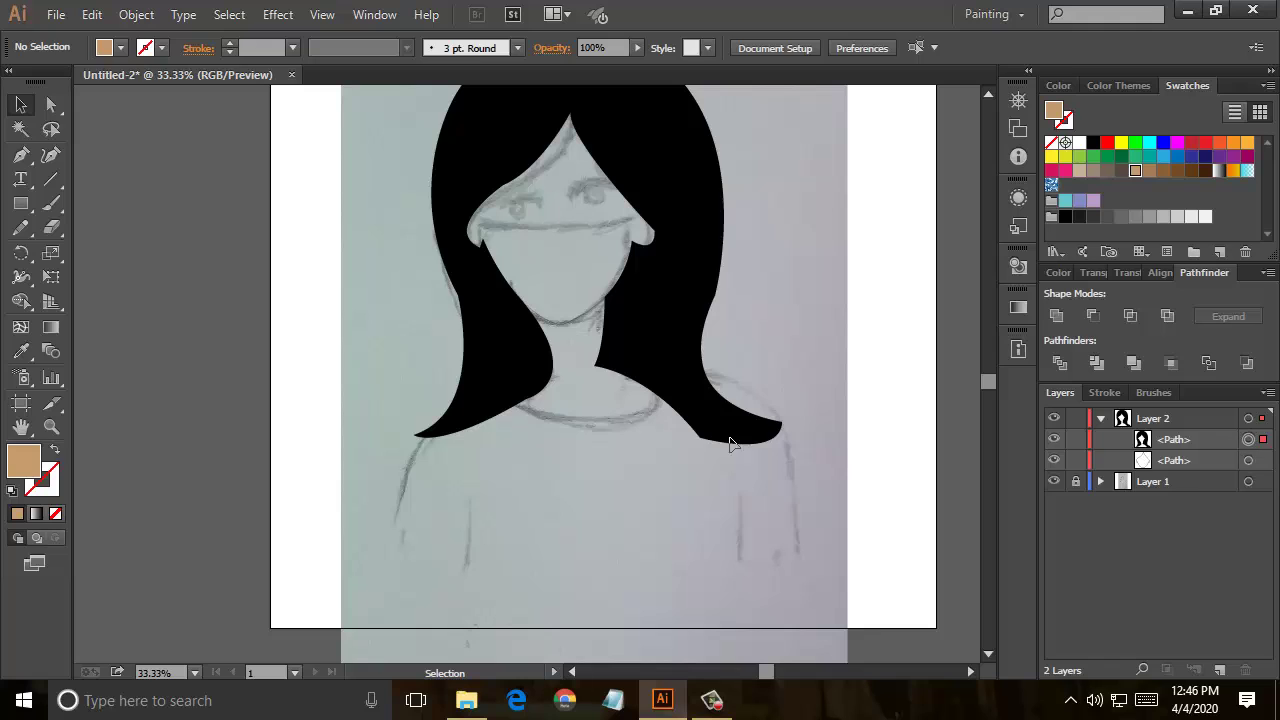
pyautogui.click(1248, 440)
pyautogui.click(55, 451)
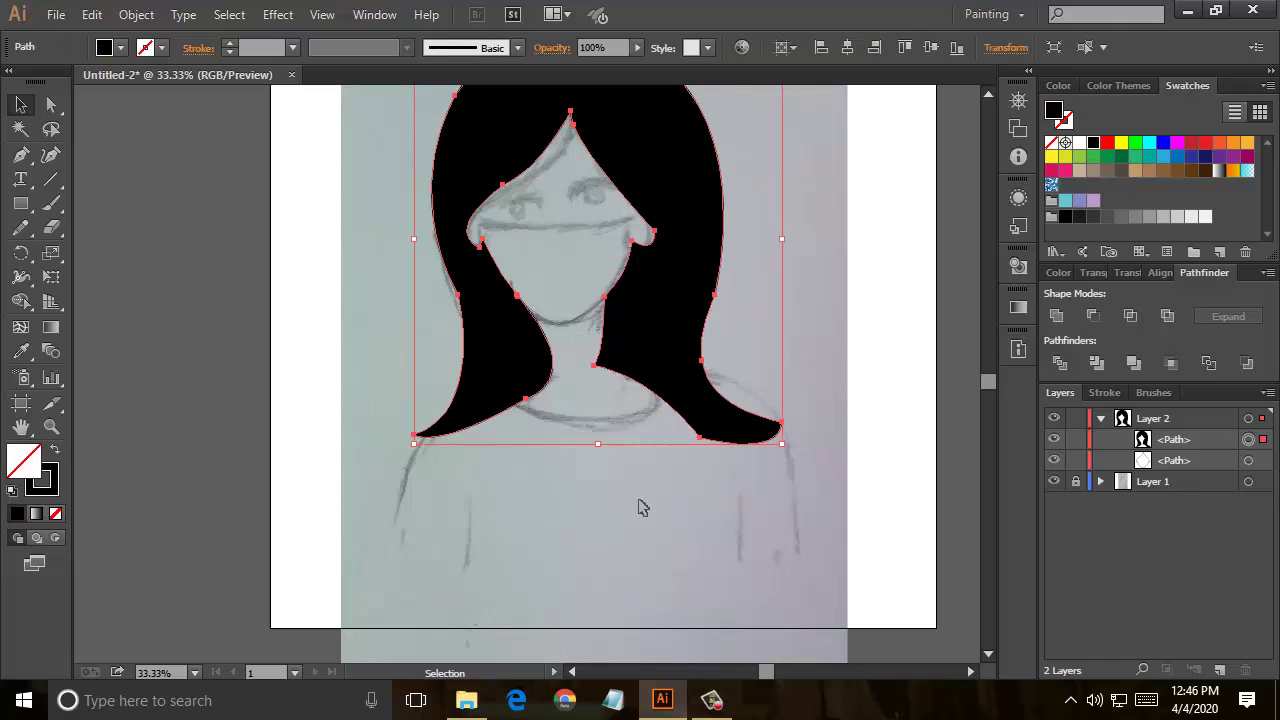
pyautogui.click(651, 523)
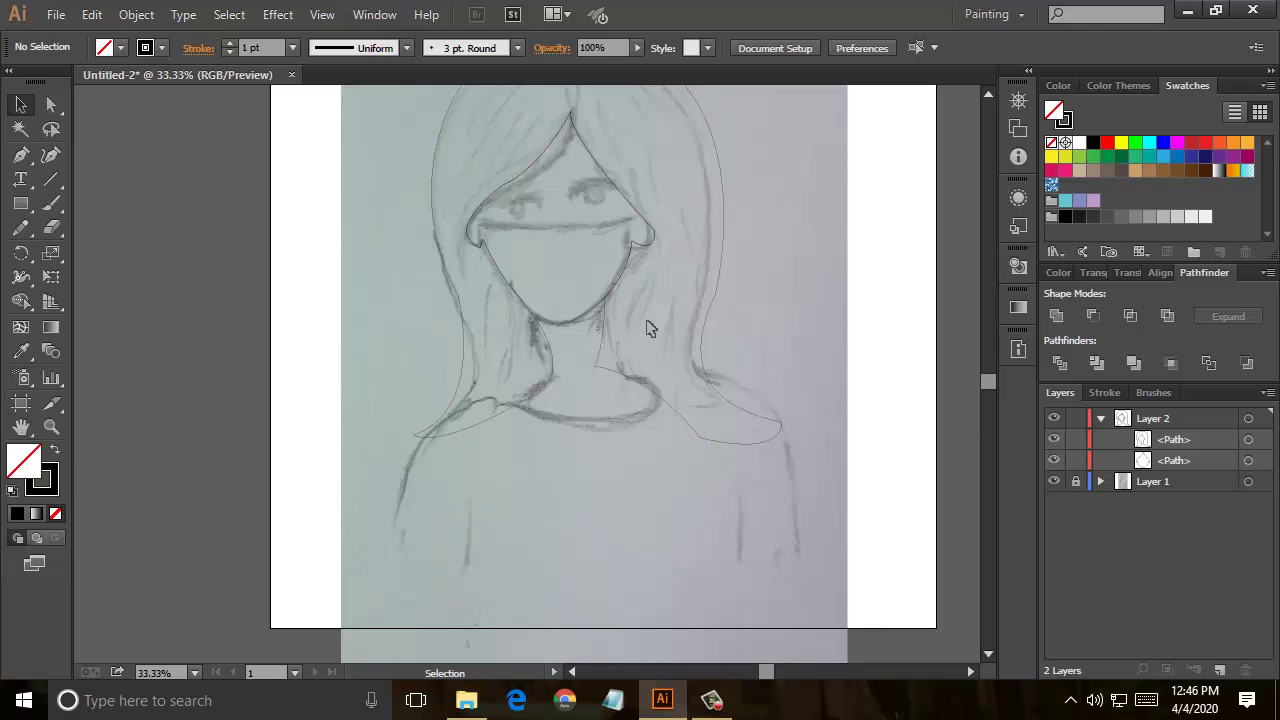
# Step: Draw a rectangle over the neck between the chin and the collar line
pyautogui.hotkey('ctrl', '+')
pyautogui.hotkey('ctrl', '+')
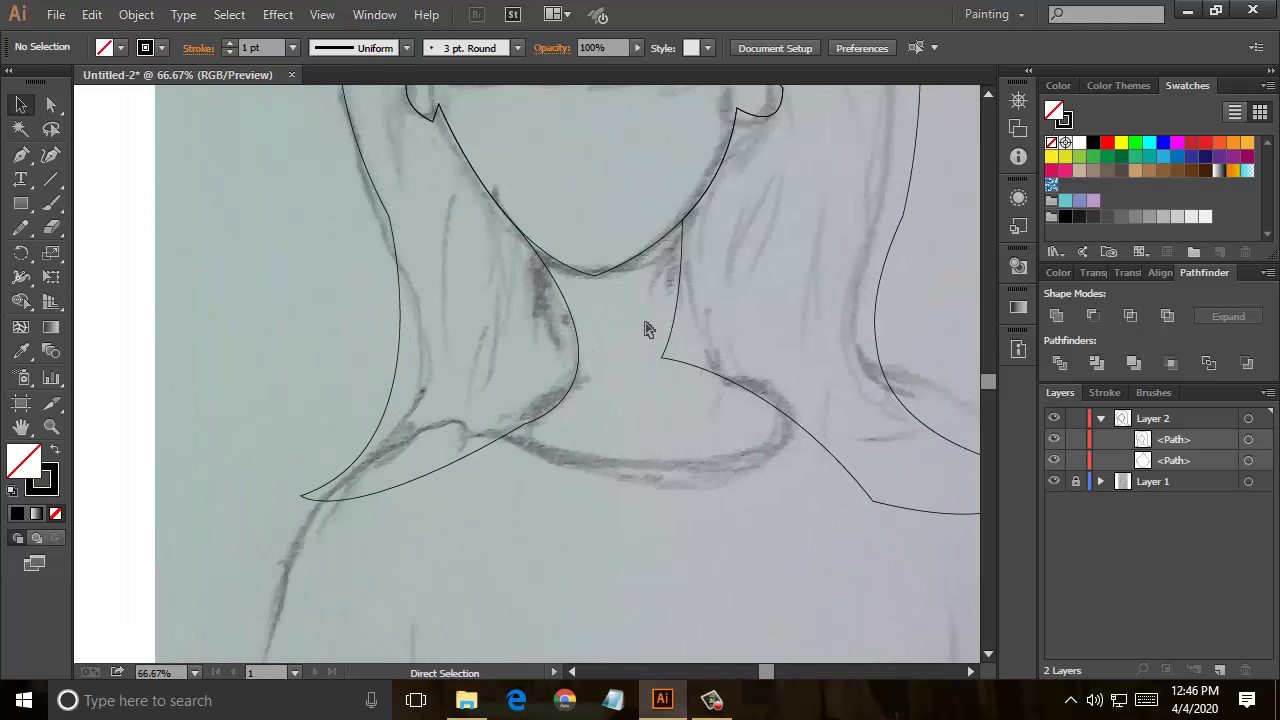
pyautogui.moveTo(633, 337); pyautogui.dragTo(612, 362)
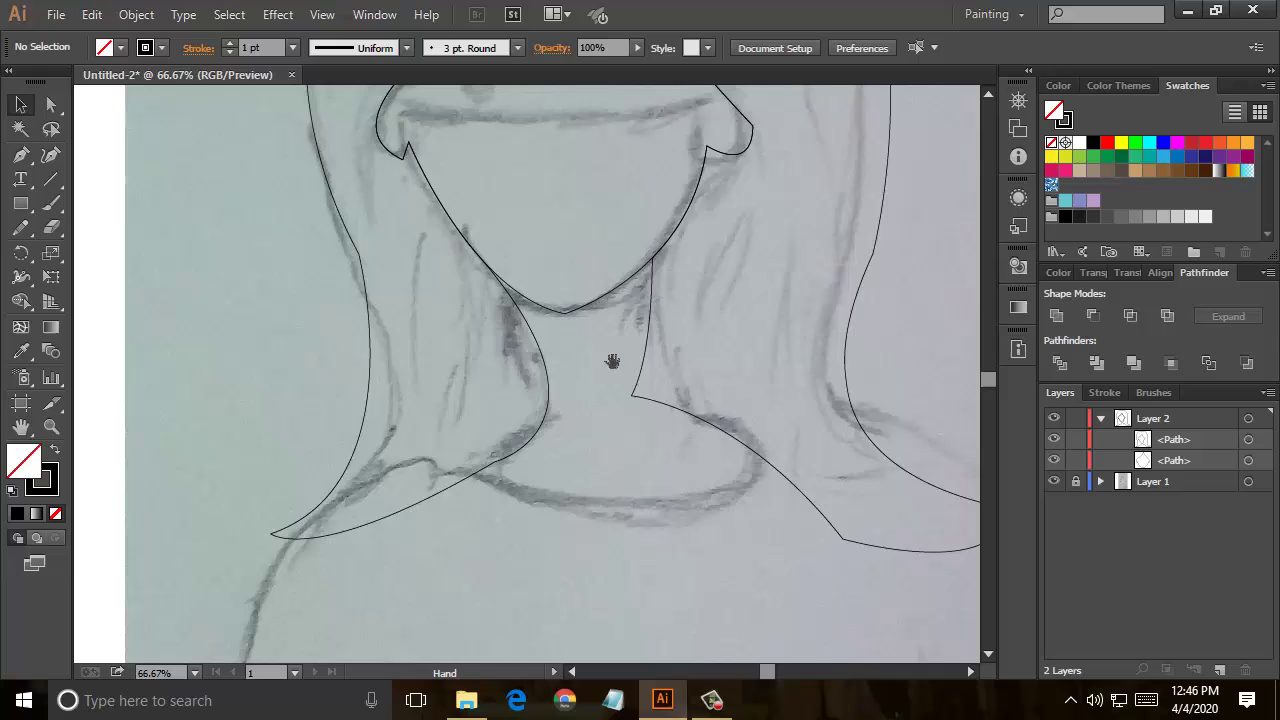
pyautogui.click(21, 203)
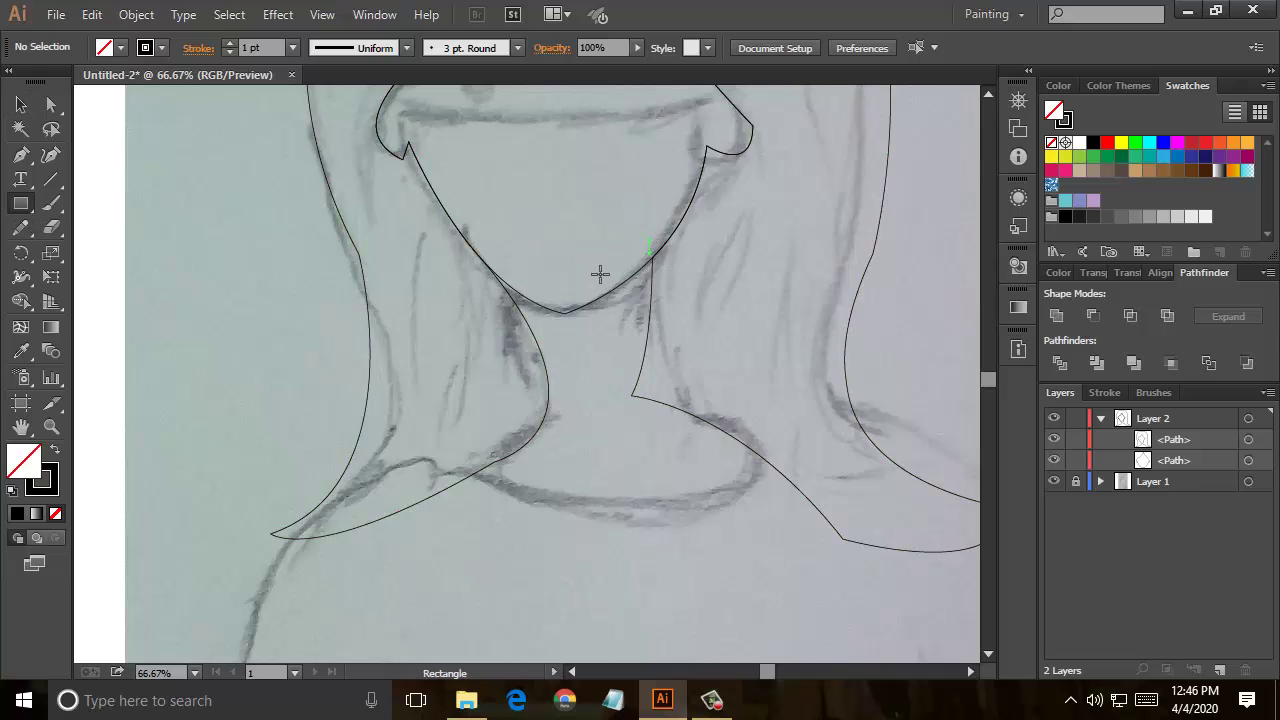
pyautogui.moveTo(648, 241); pyautogui.dragTo(499, 458)
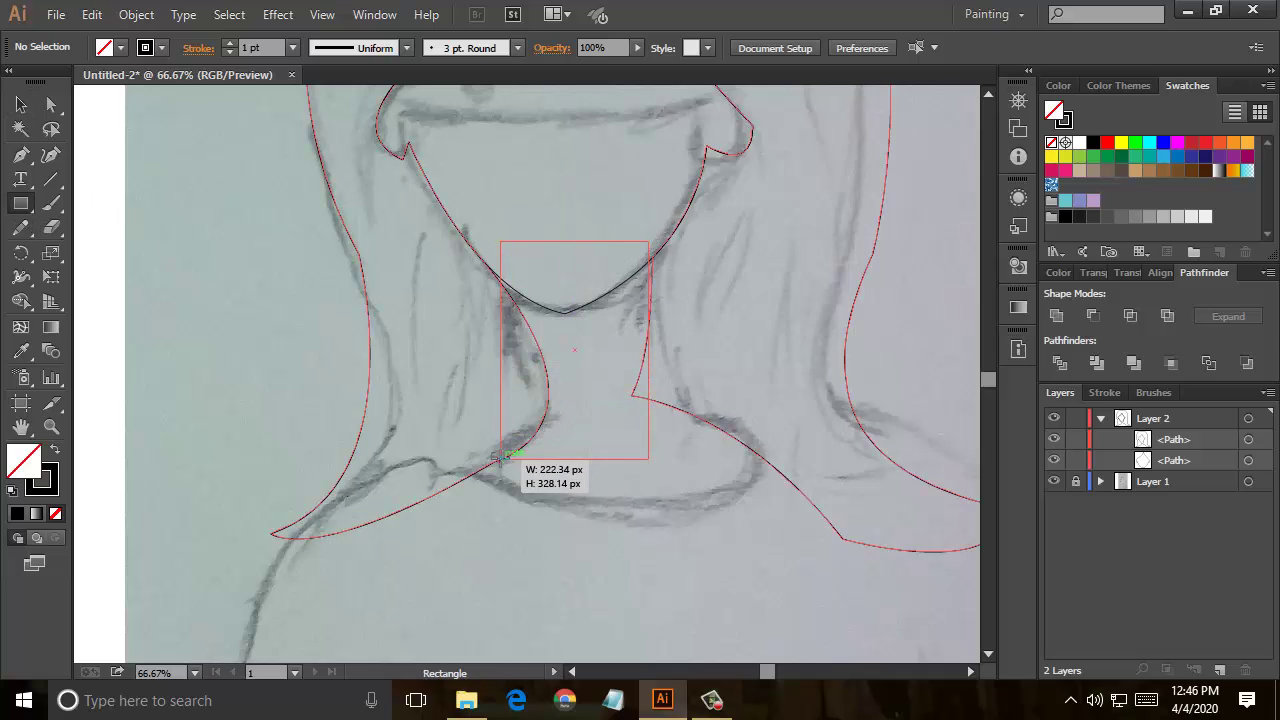
pyautogui.moveTo(499, 458); pyautogui.dragTo(500, 459)
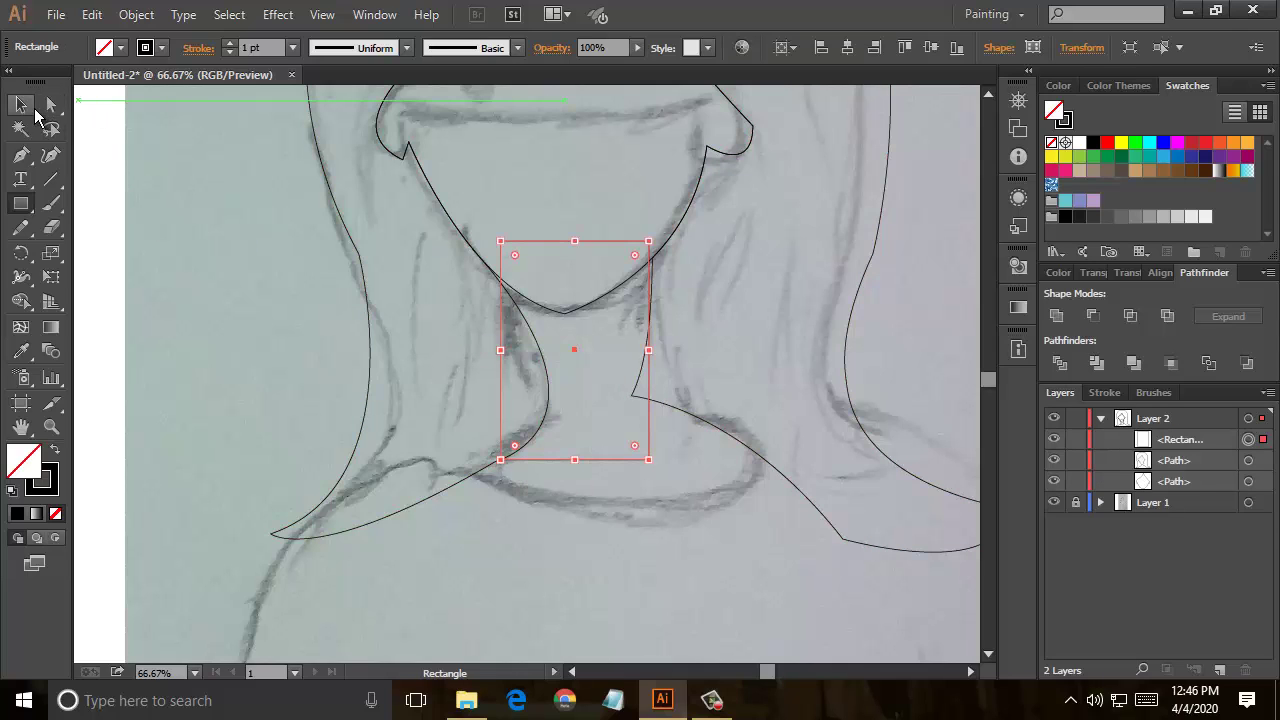
pyautogui.click(51, 104)
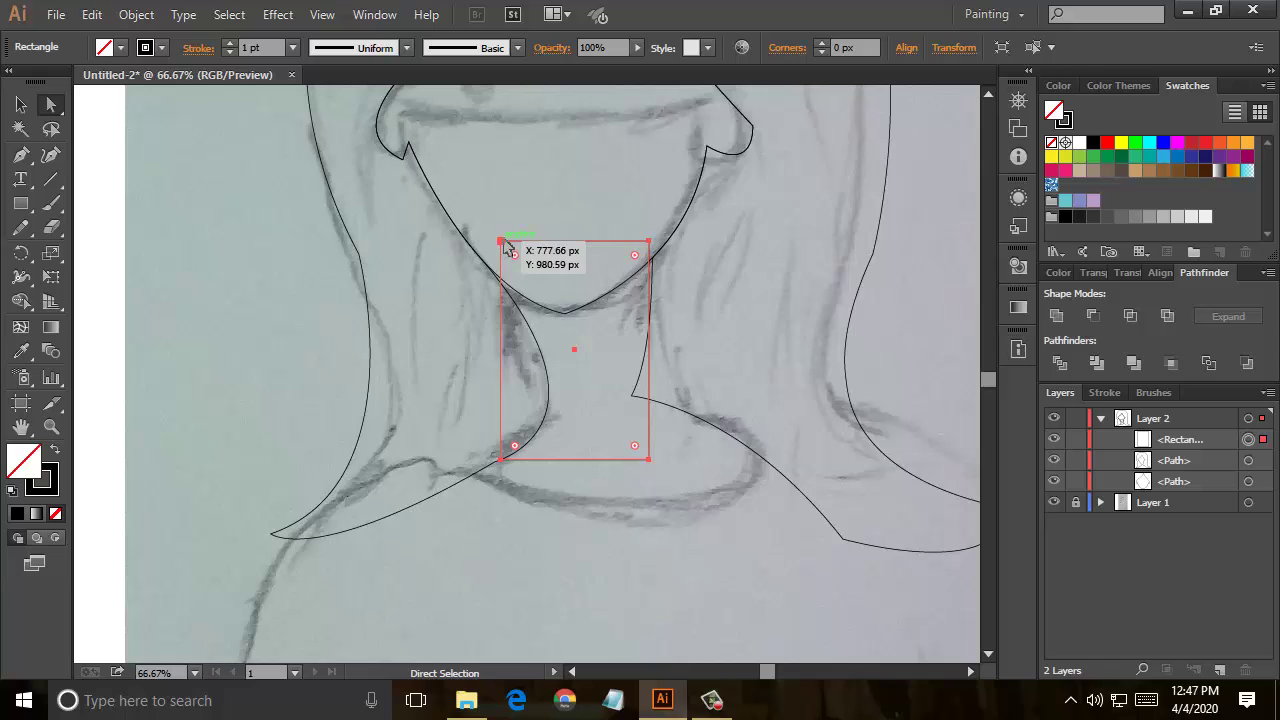
pyautogui.click(500, 241)
pyautogui.click(21, 104)
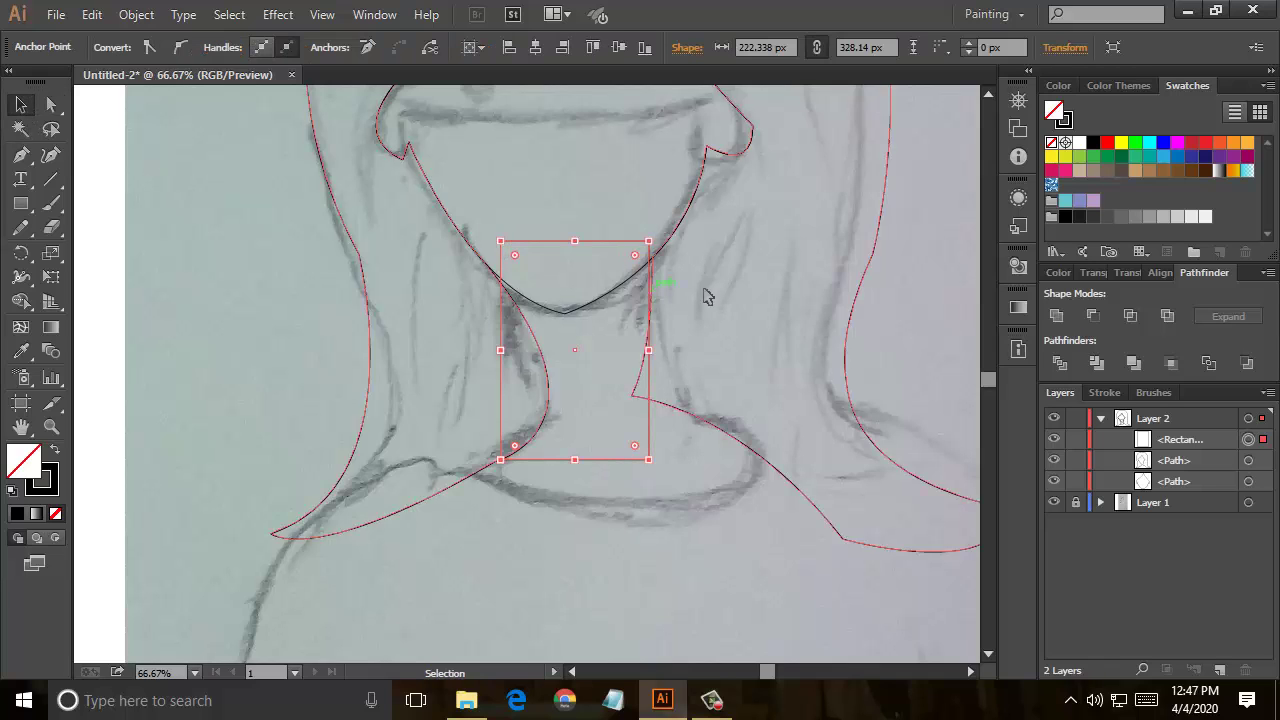
pyautogui.click(720, 300)
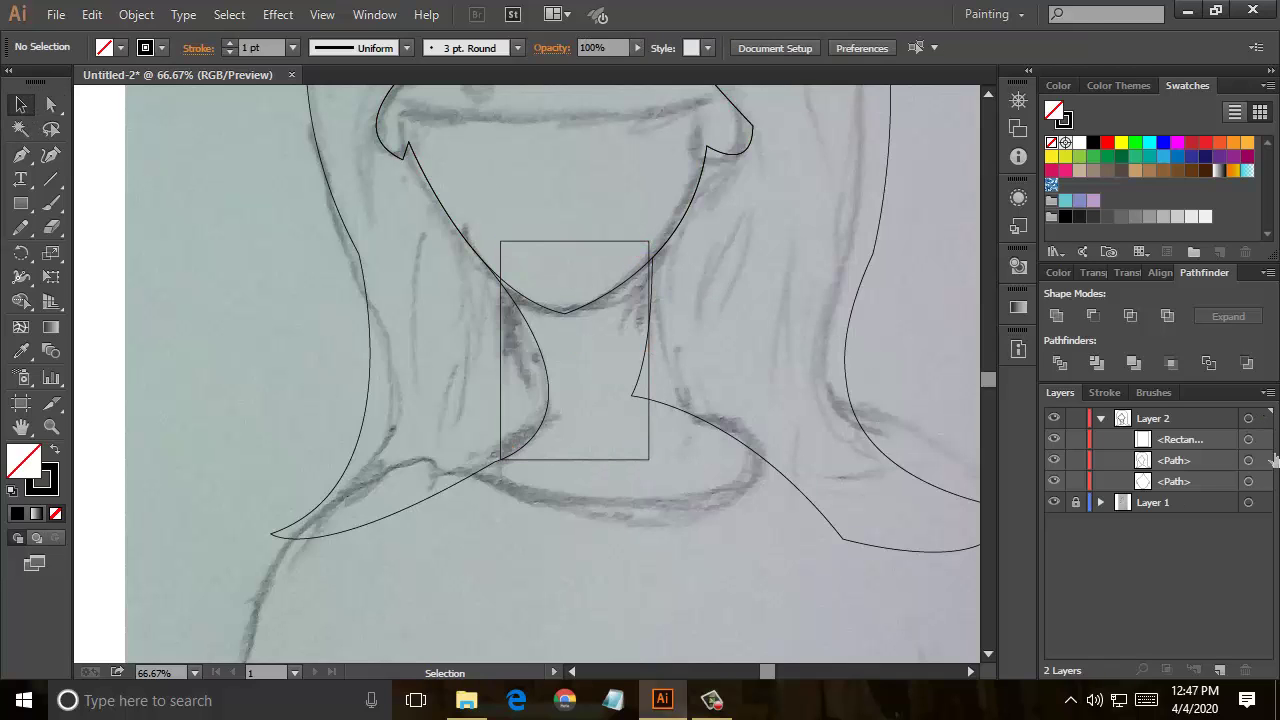
# Step: Give the neck rectangle a solid tan fill
pyautogui.click(611, 460)
pyautogui.hotkey('shift', 'x')
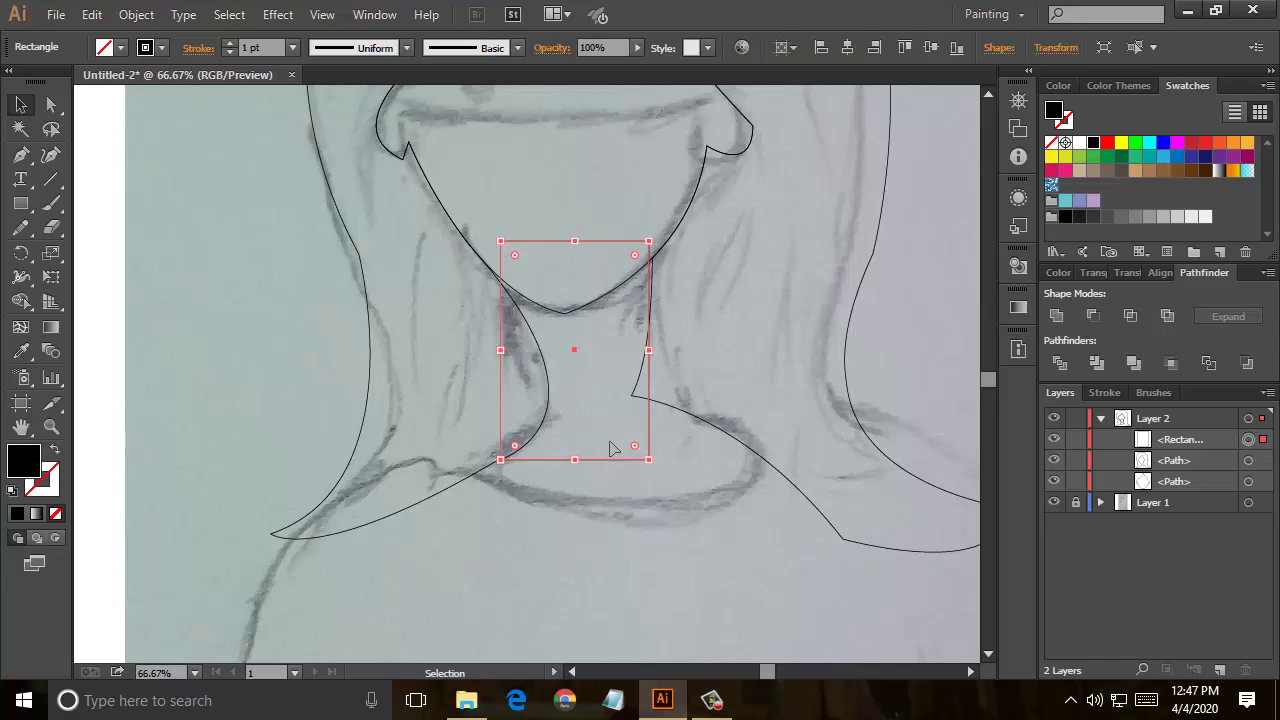
pyautogui.click(1135, 170)
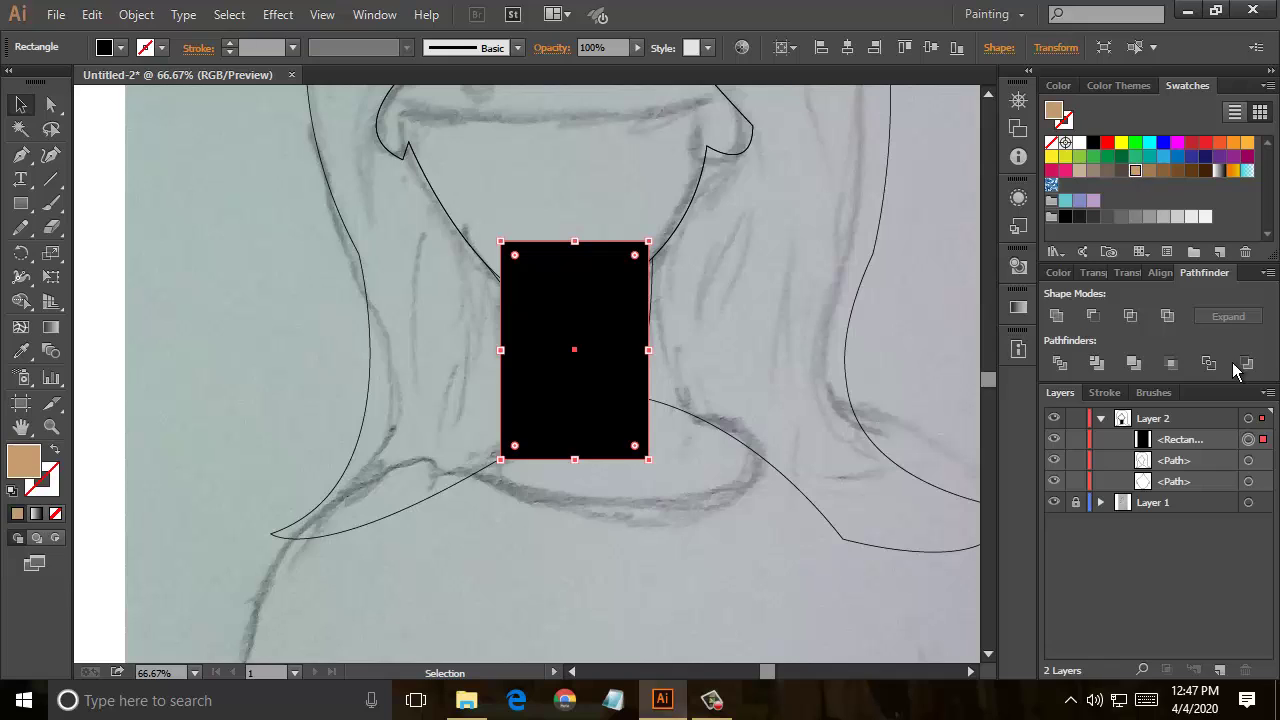
pyautogui.click(1263, 461)
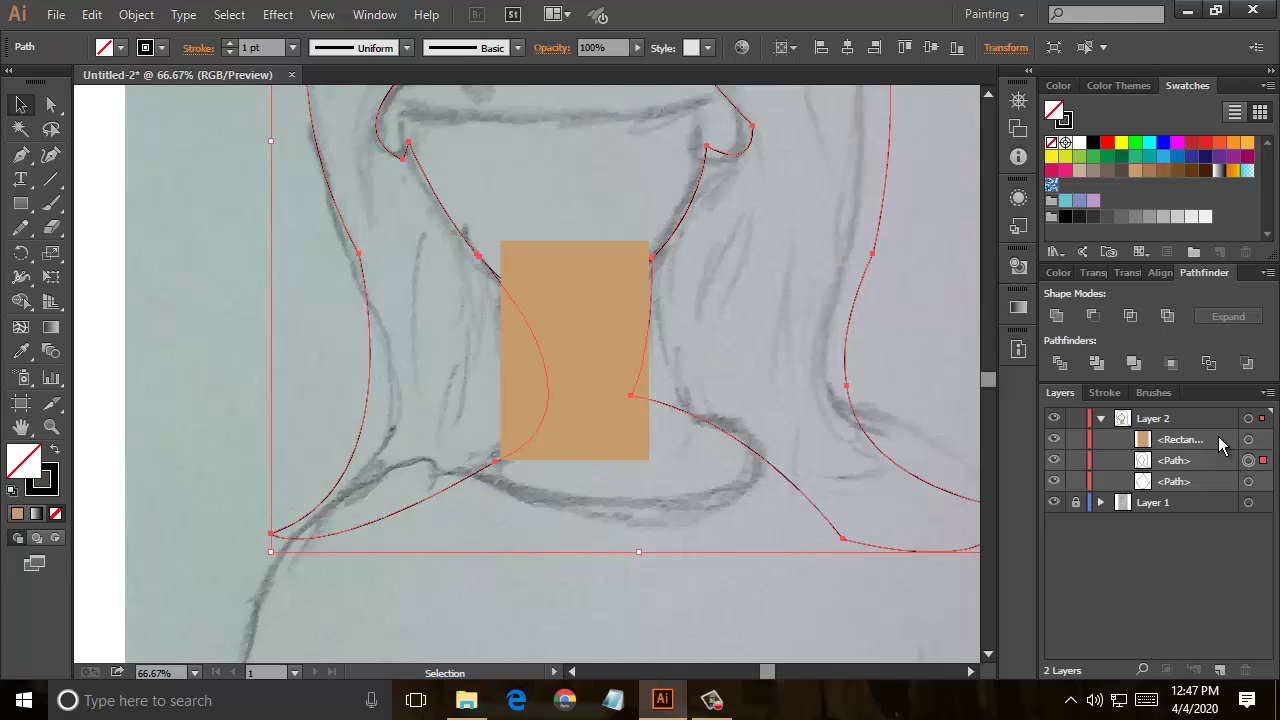
# Step: Duplicate the neck rectangle and merge the copy with the hair outline using Shape Builder
pyautogui.moveTo(1218, 436)
pyautogui.mouseDown()
pyautogui.moveTo(1224, 572)
pyautogui.moveTo(1220, 540)
pyautogui.mouseUp()
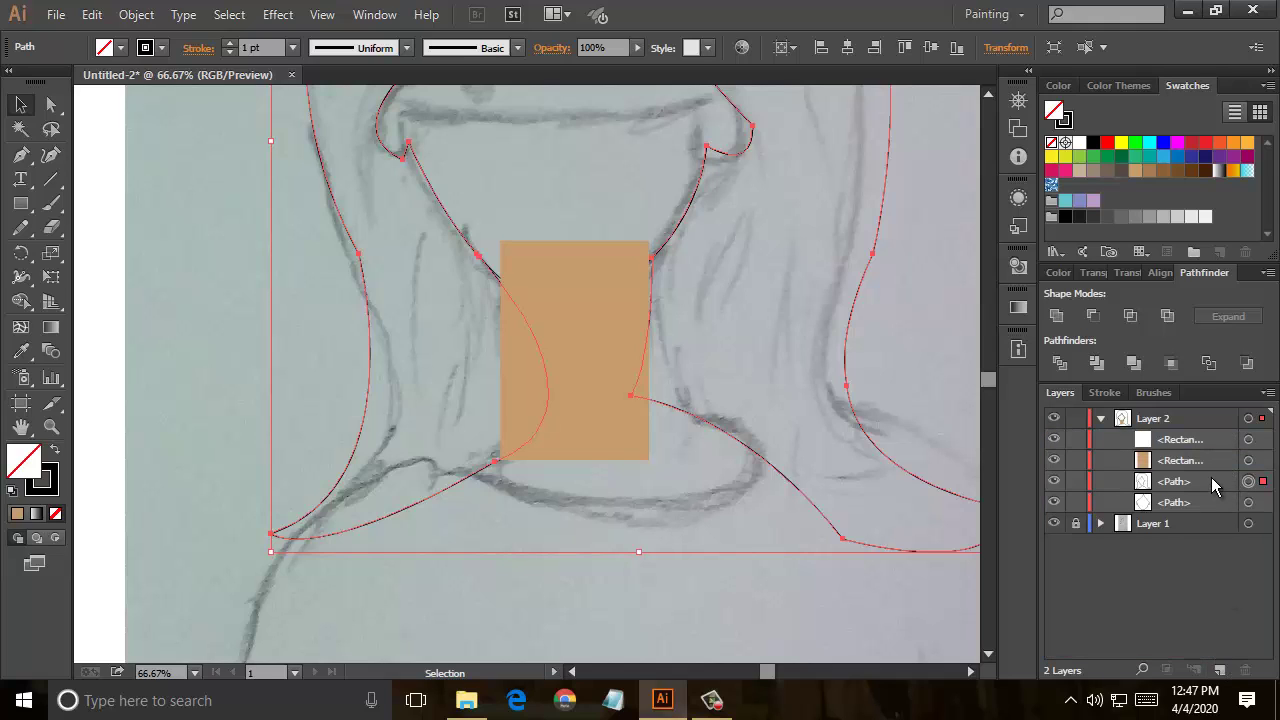
pyautogui.keyDown('shift'); pyautogui.click(1248, 440); pyautogui.keyUp('shift')
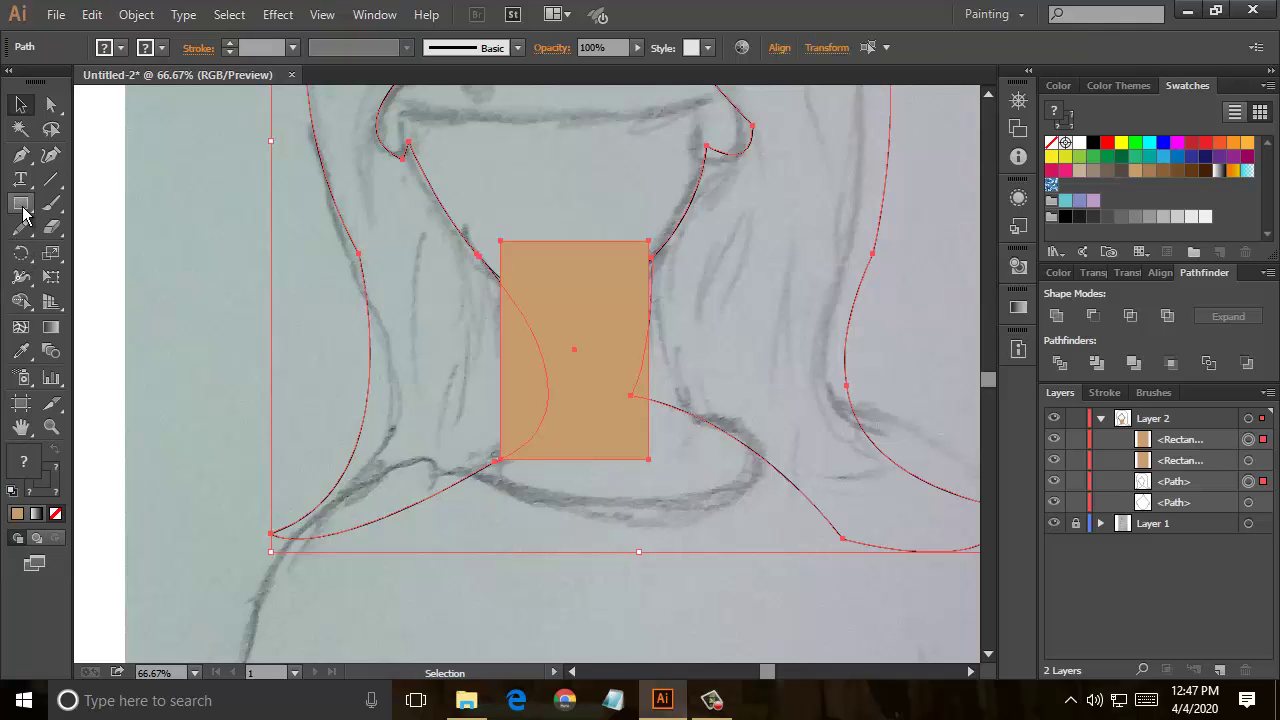
pyautogui.click(21, 301)
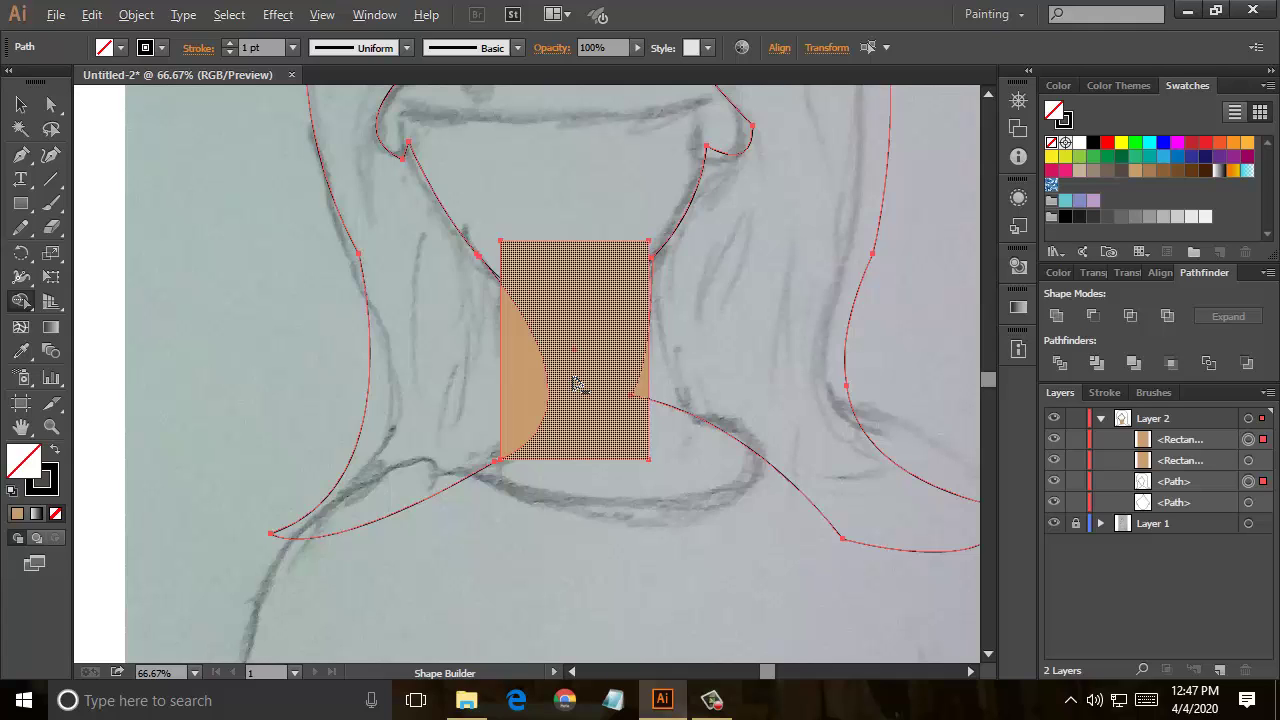
pyautogui.moveTo(535, 386); pyautogui.dragTo(645, 397)
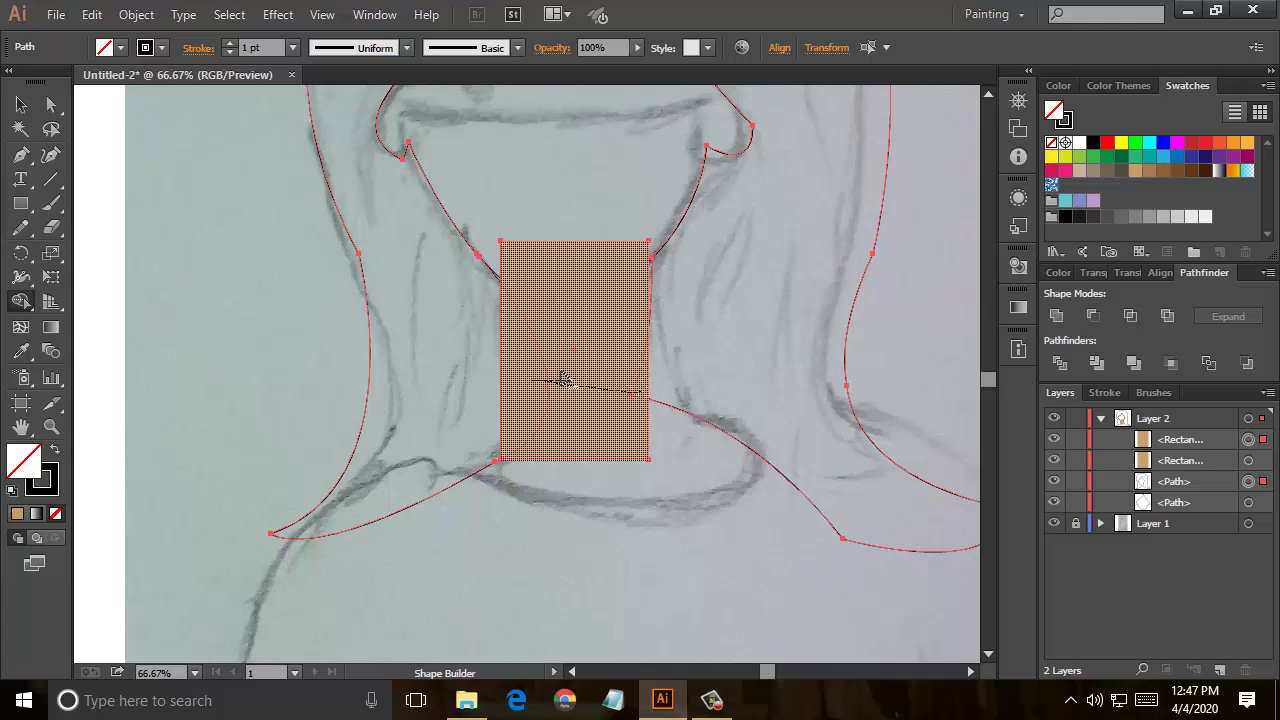
pyautogui.moveTo(565, 380); pyautogui.dragTo(563, 373)
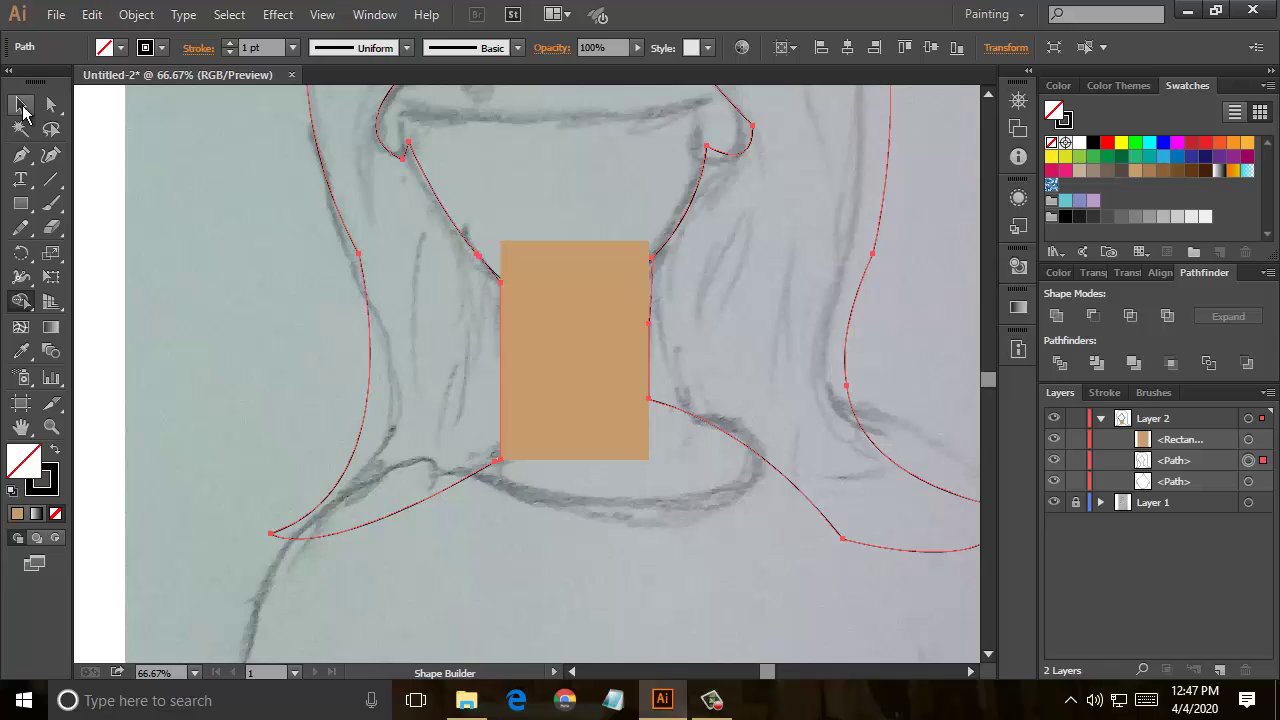
pyautogui.click(22, 105)
pyautogui.click(657, 485)
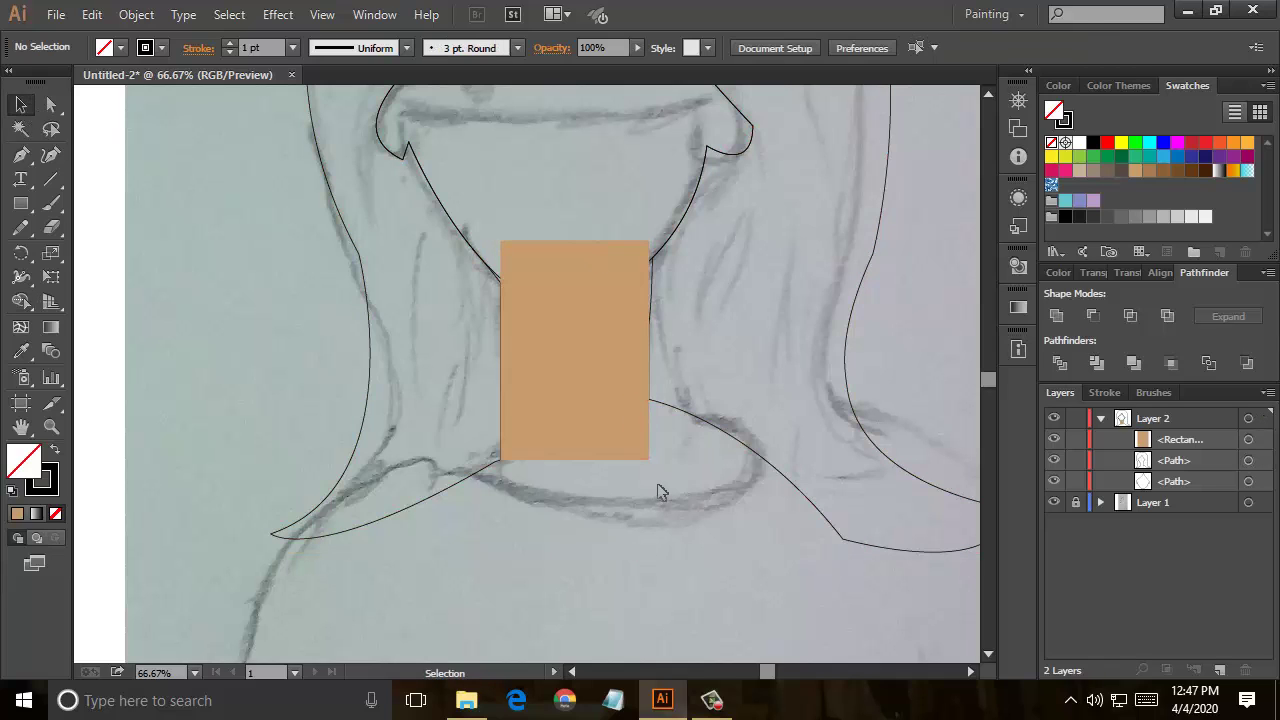
# Step: Fill the face outline with tan and remove its black stroke
pyautogui.click(1248, 460)
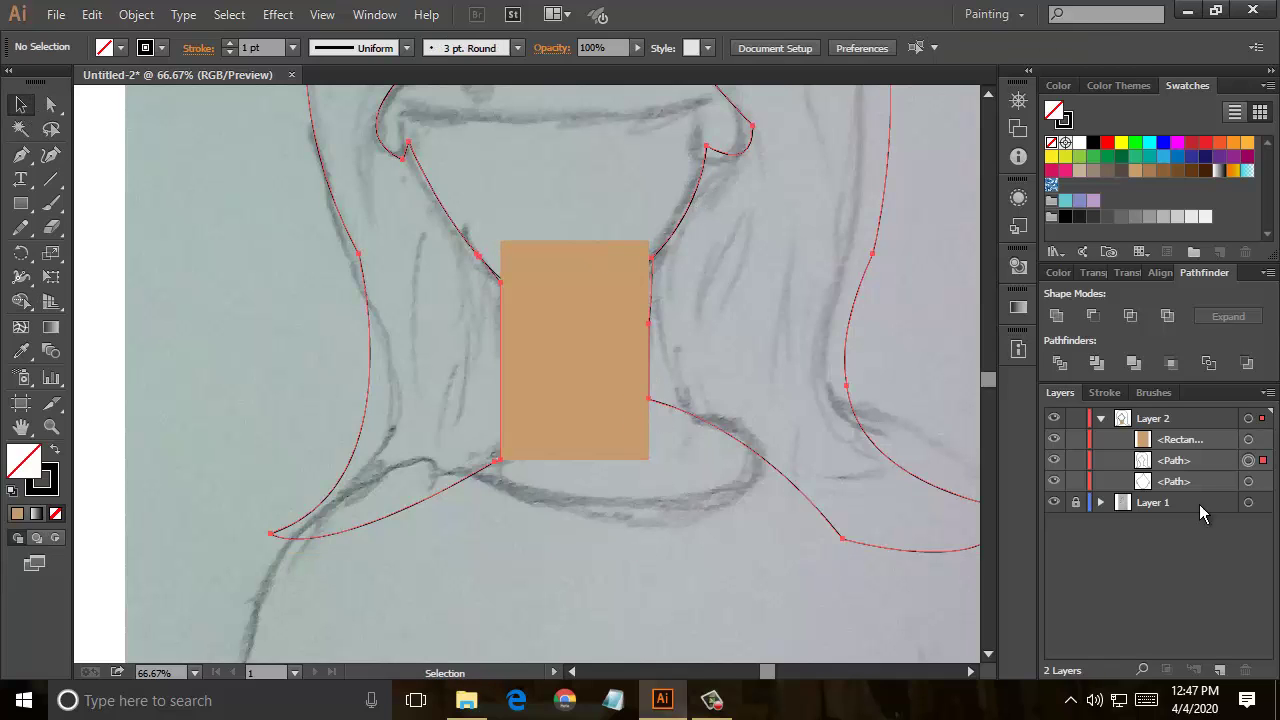
pyautogui.click(1250, 482)
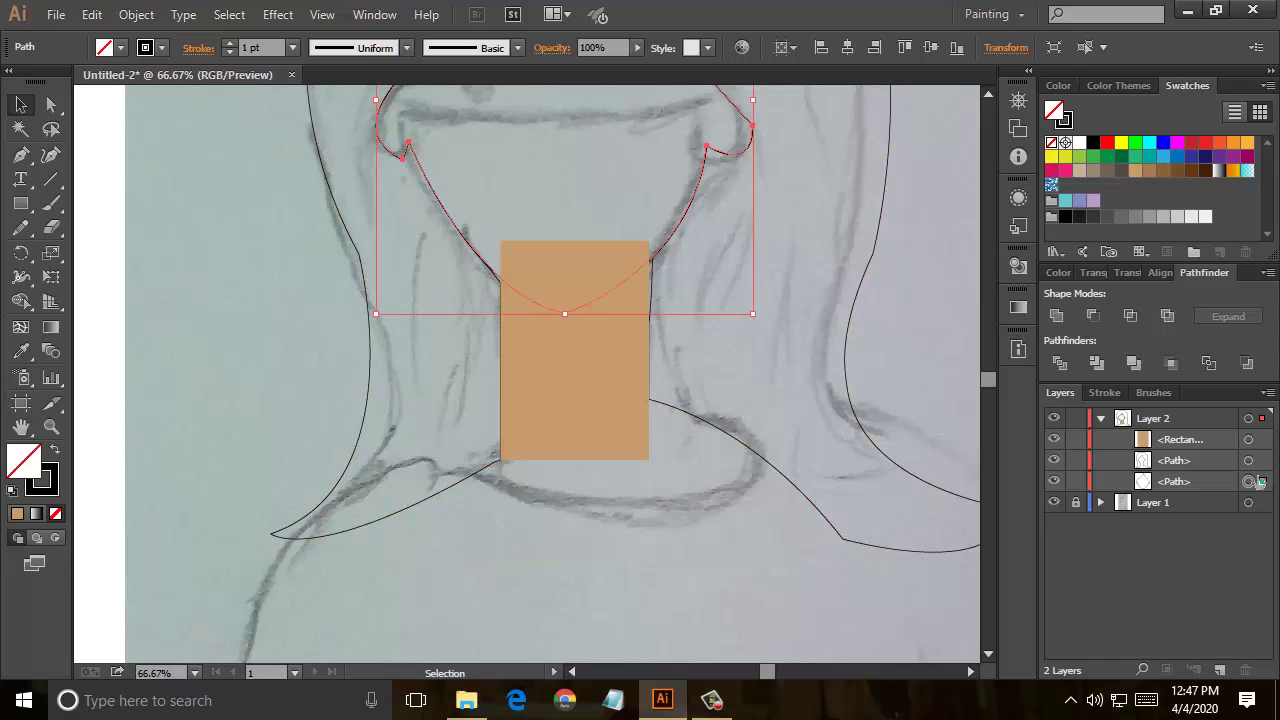
pyautogui.click(17, 514)
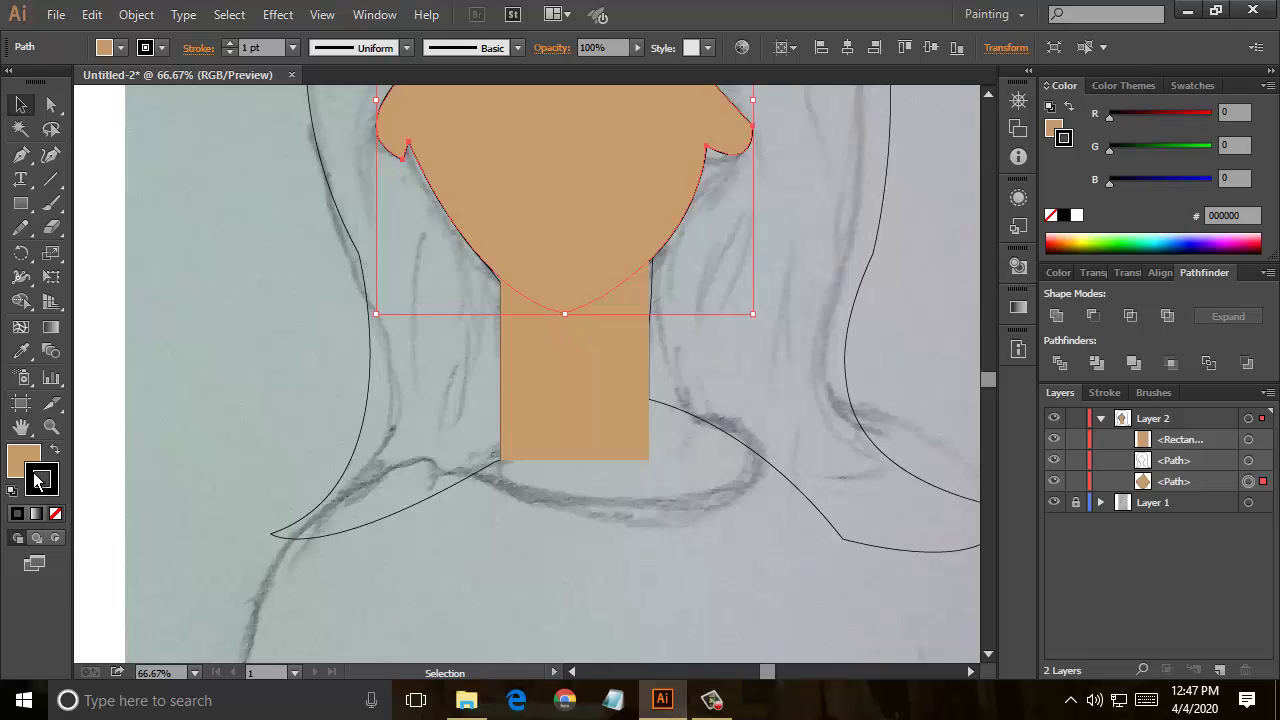
pyautogui.click(55, 514)
pyautogui.press('x')
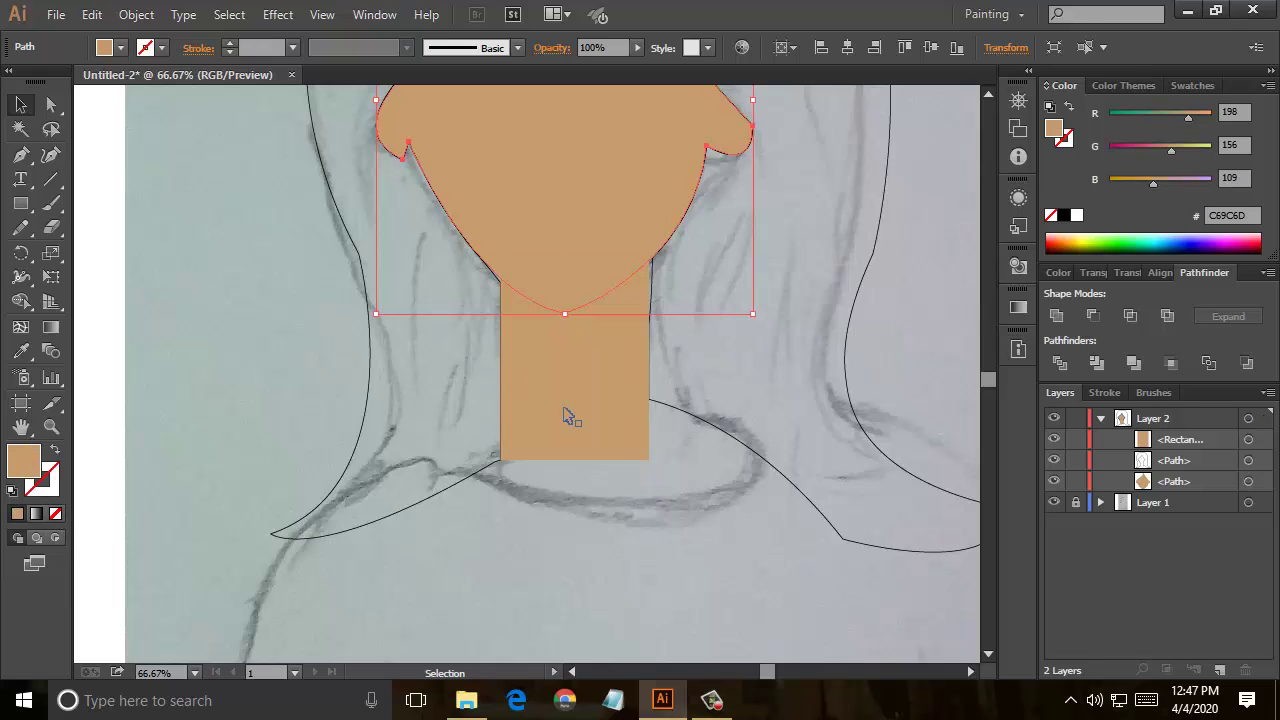
# Step: Move the neck rectangle below the face and hair paths, then bring up Recolor Artwork
pyautogui.click(571, 414)
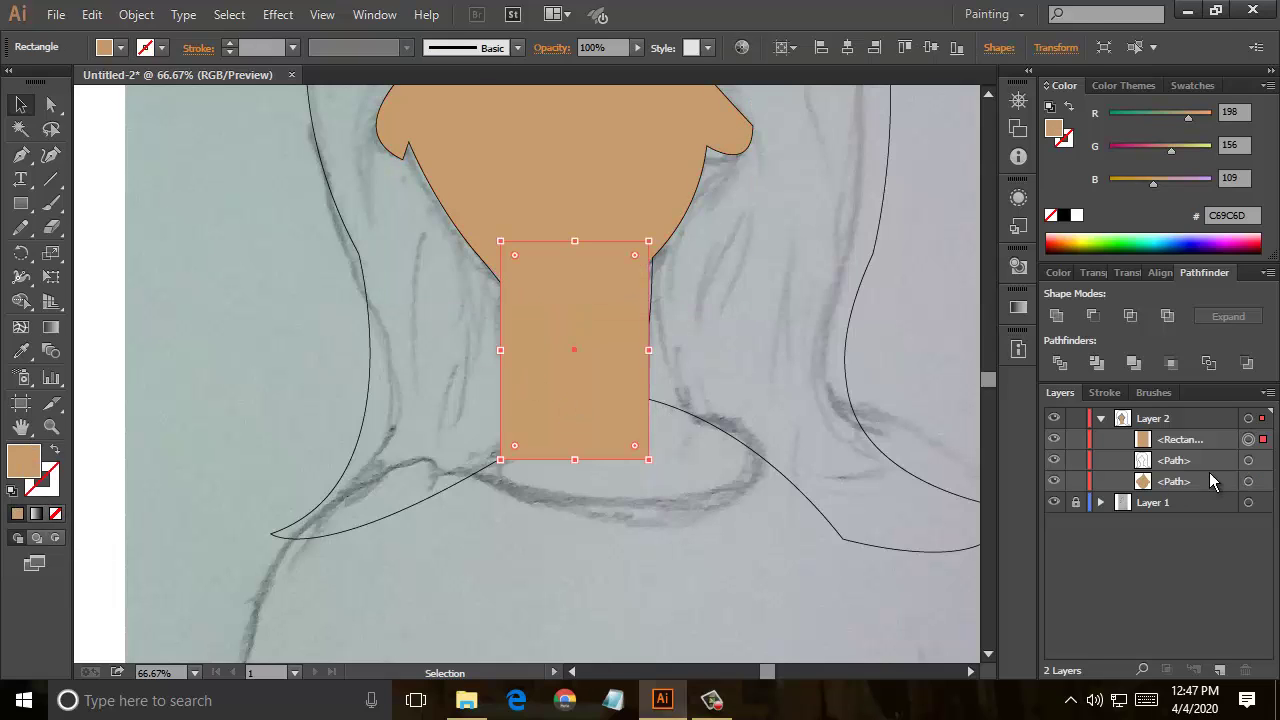
pyautogui.moveTo(1199, 441); pyautogui.dragTo(1214, 500)
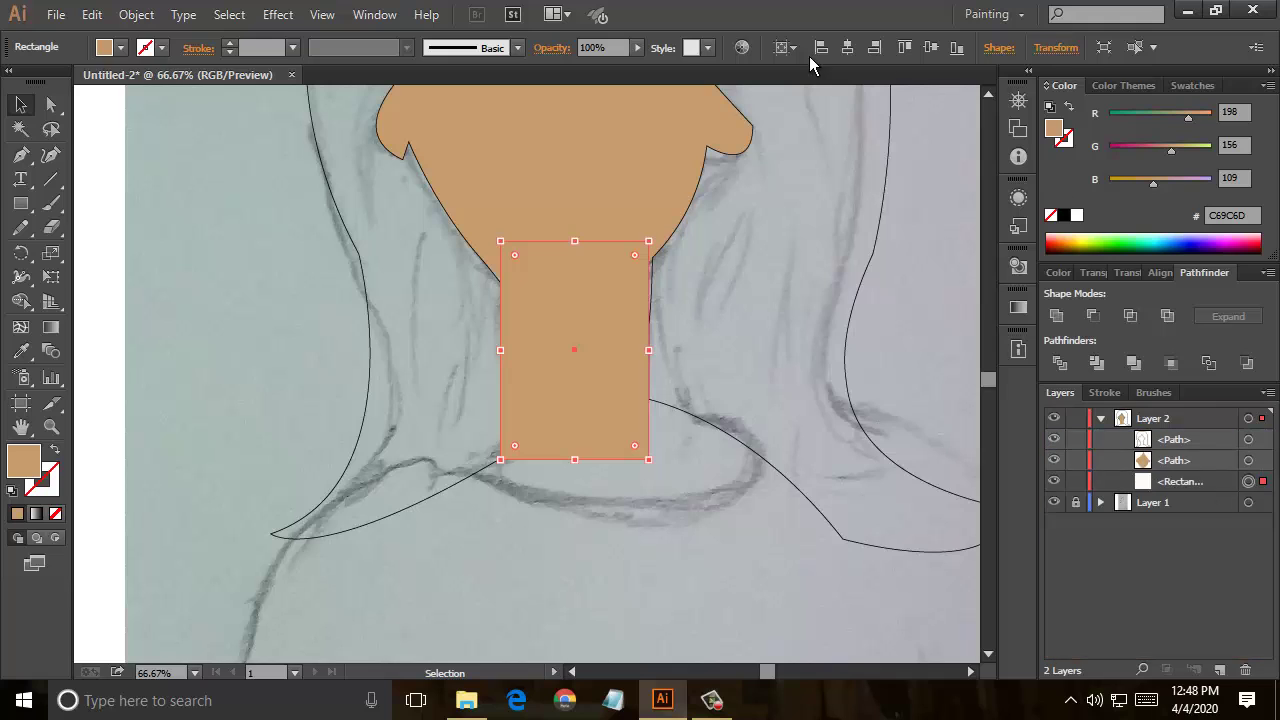
pyautogui.click(741, 48)
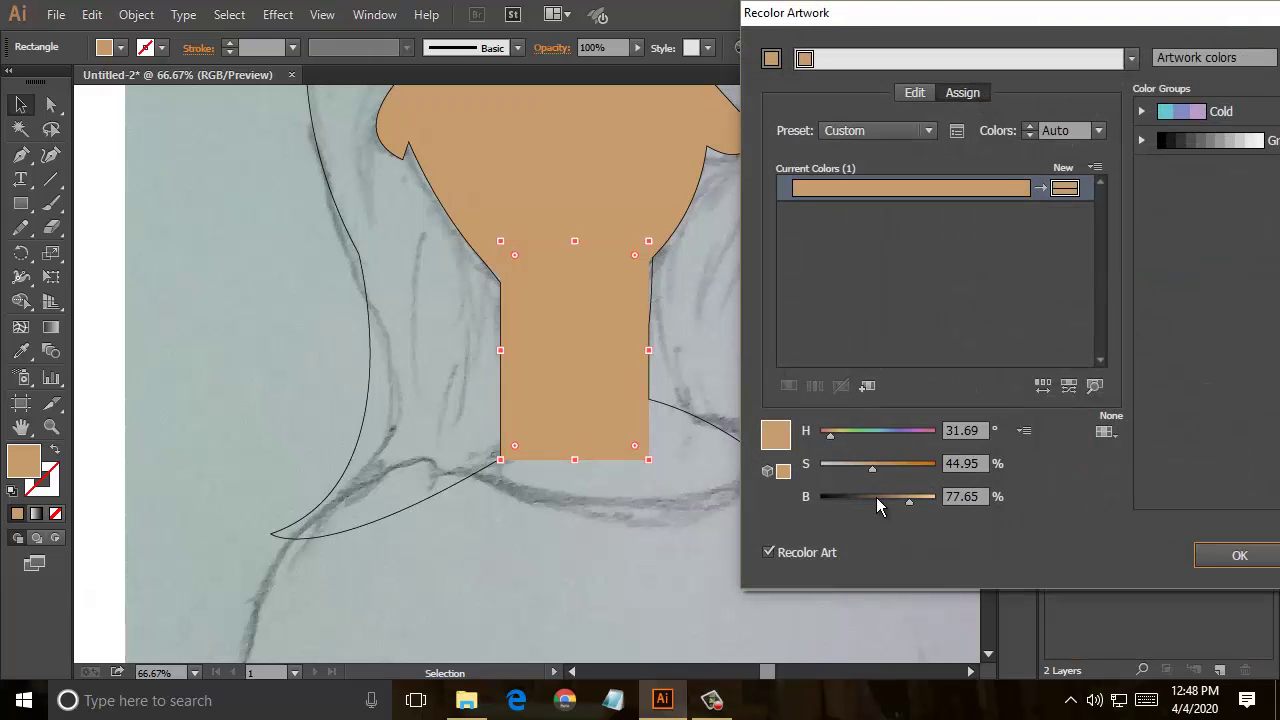
# Step: Darken the neck to tan A17F58 by lowering Recolor Artwork brightness to 63
pyautogui.moveTo(906, 497); pyautogui.dragTo(886, 497)
pyautogui.click(1210, 560)
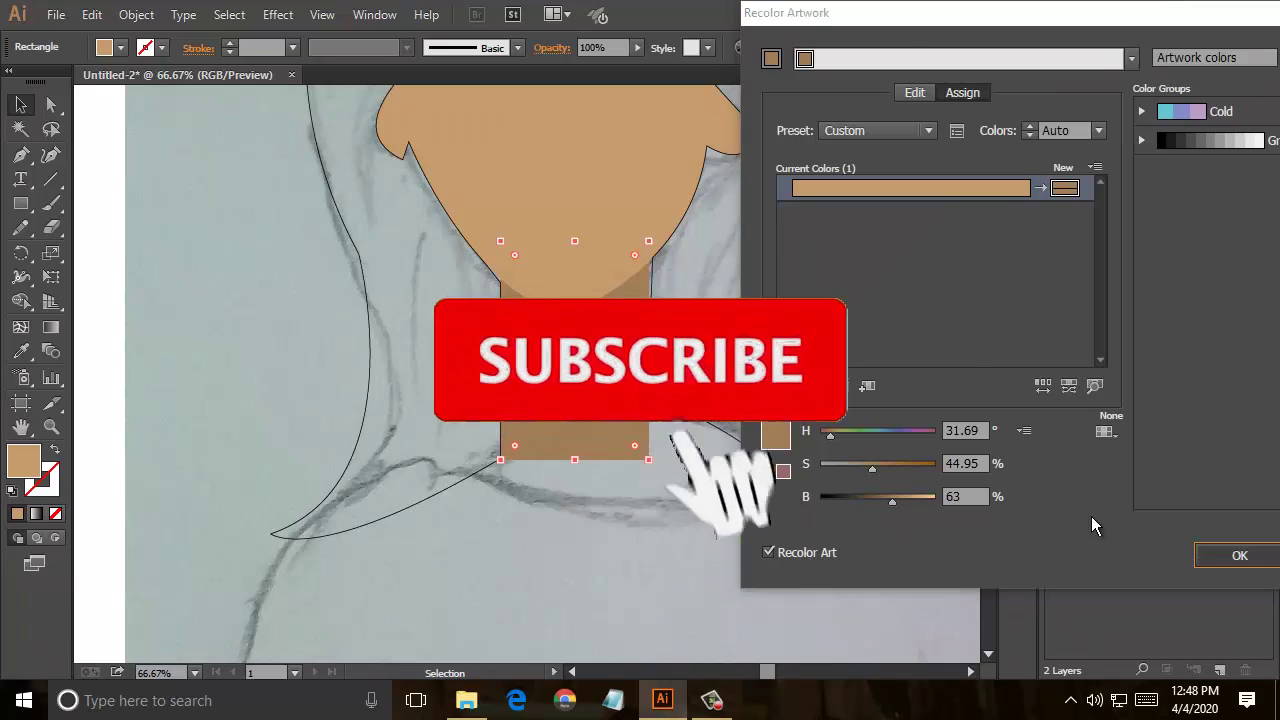
pyautogui.click(960, 620)
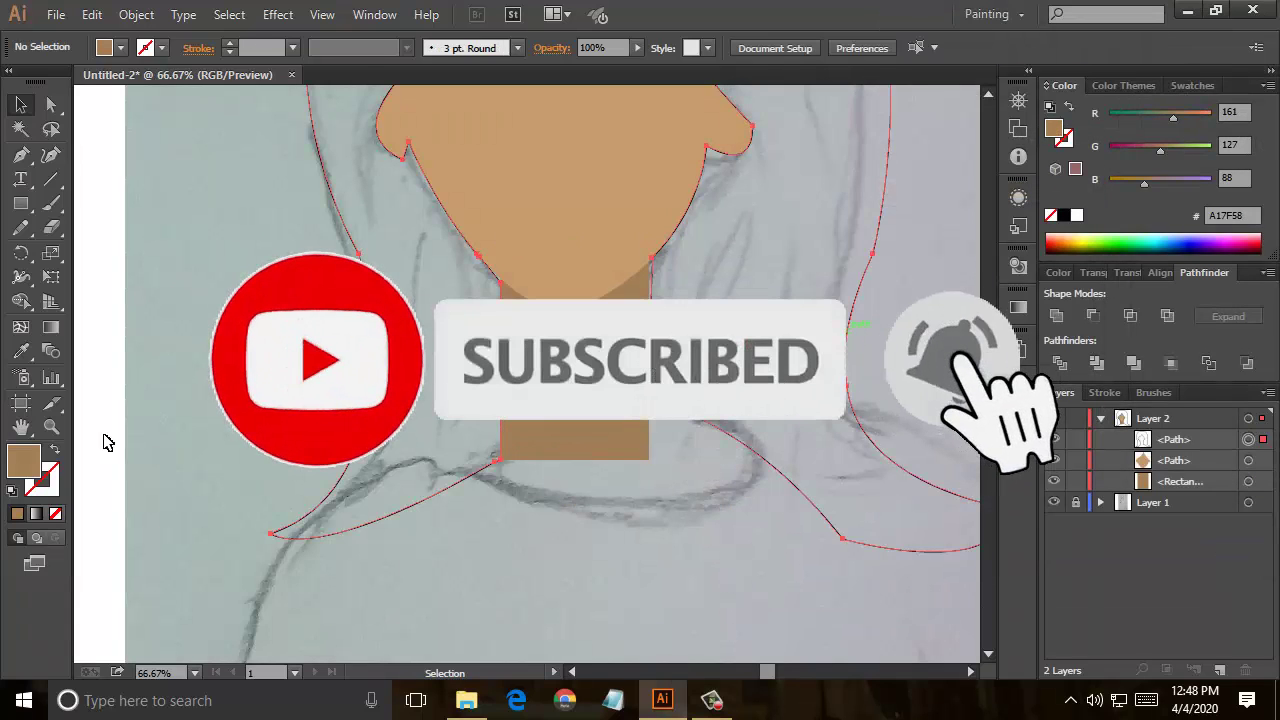
# Step: Fill the long hair shape solid black by swapping its fill and stroke
pyautogui.click(978, 497)
pyautogui.hotkey('shift', 'x')
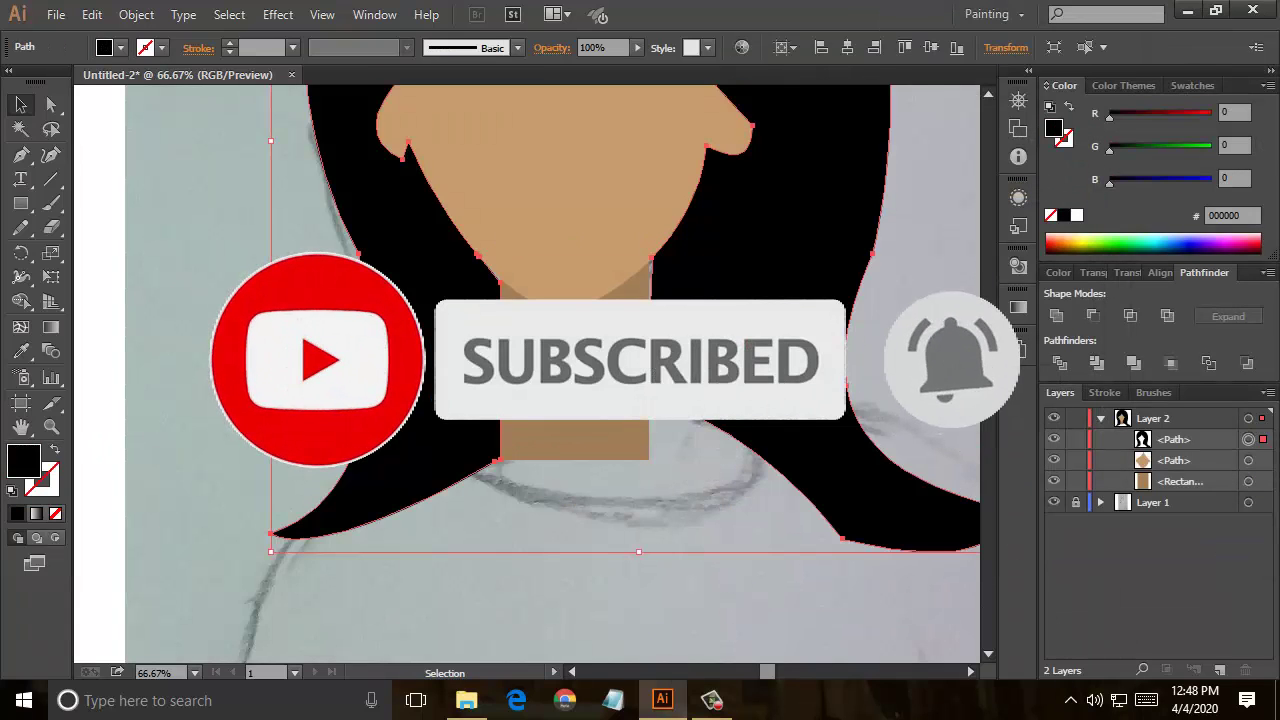
pyautogui.scroll(3, 800, 420)
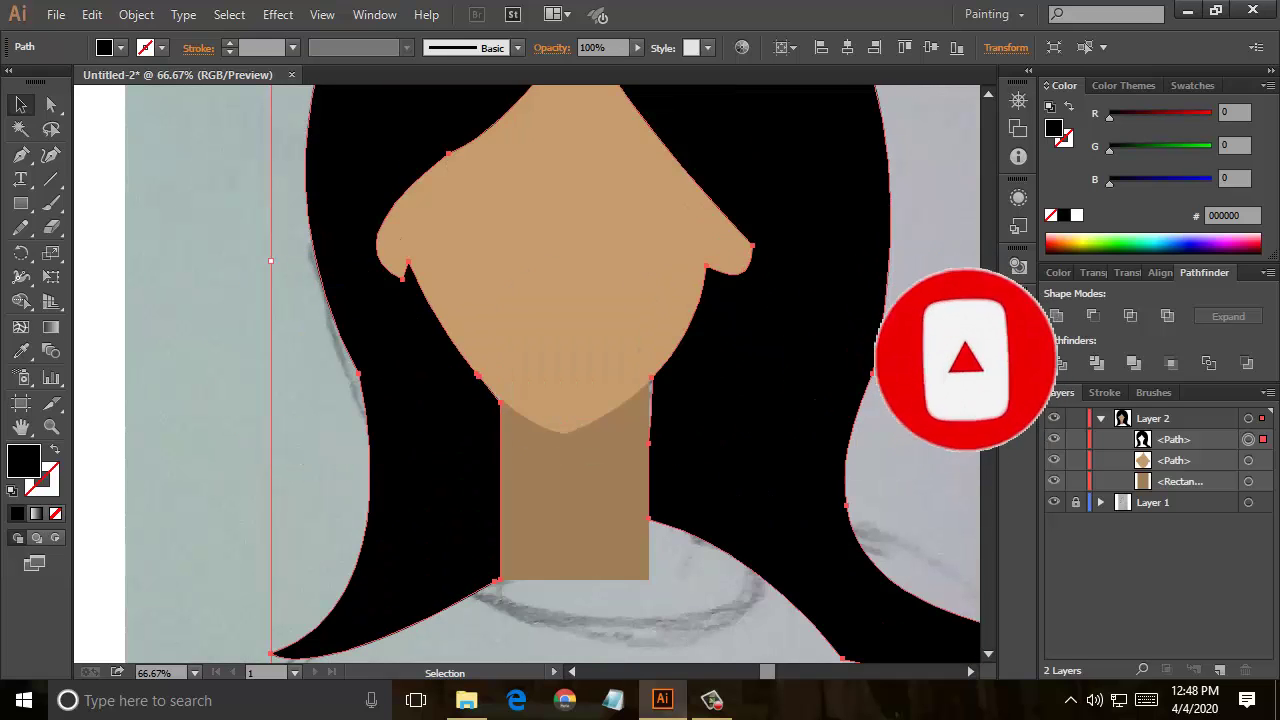
pyautogui.click(945, 354)
pyautogui.scroll(2, 945, 354)
pyautogui.scroll(-1, 945, 354)
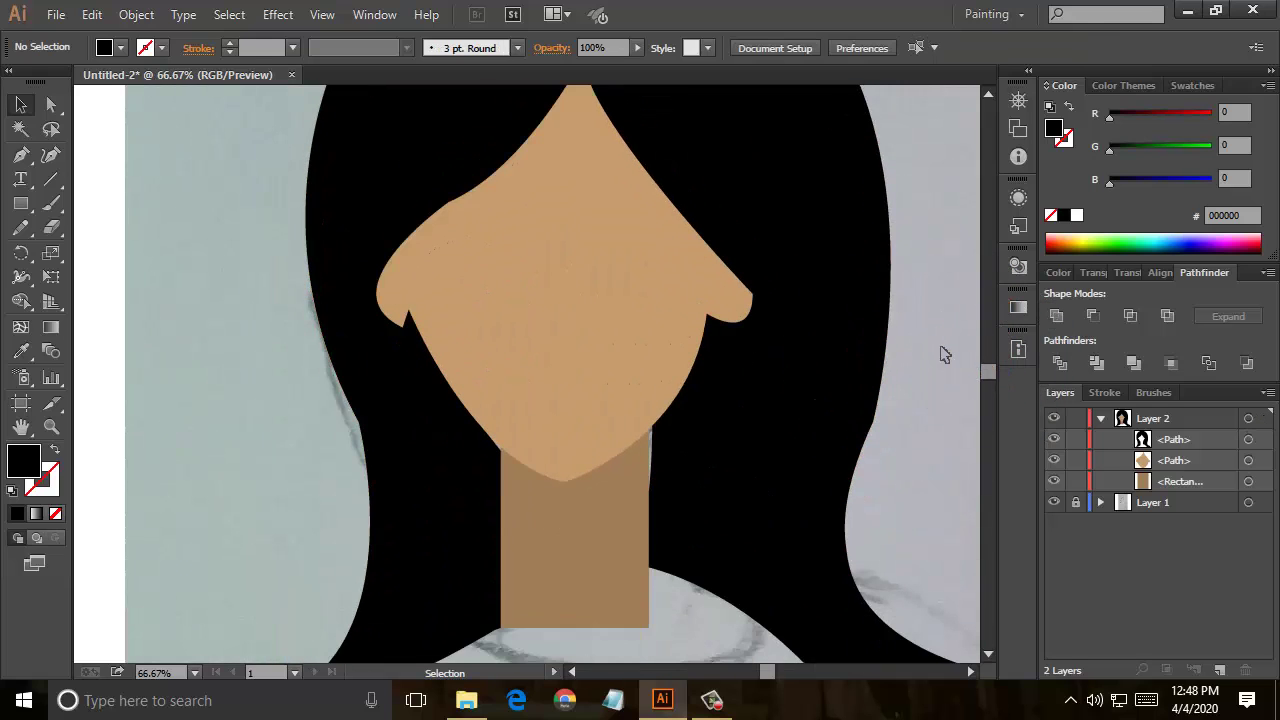
pyautogui.scroll(-2, 945, 354)
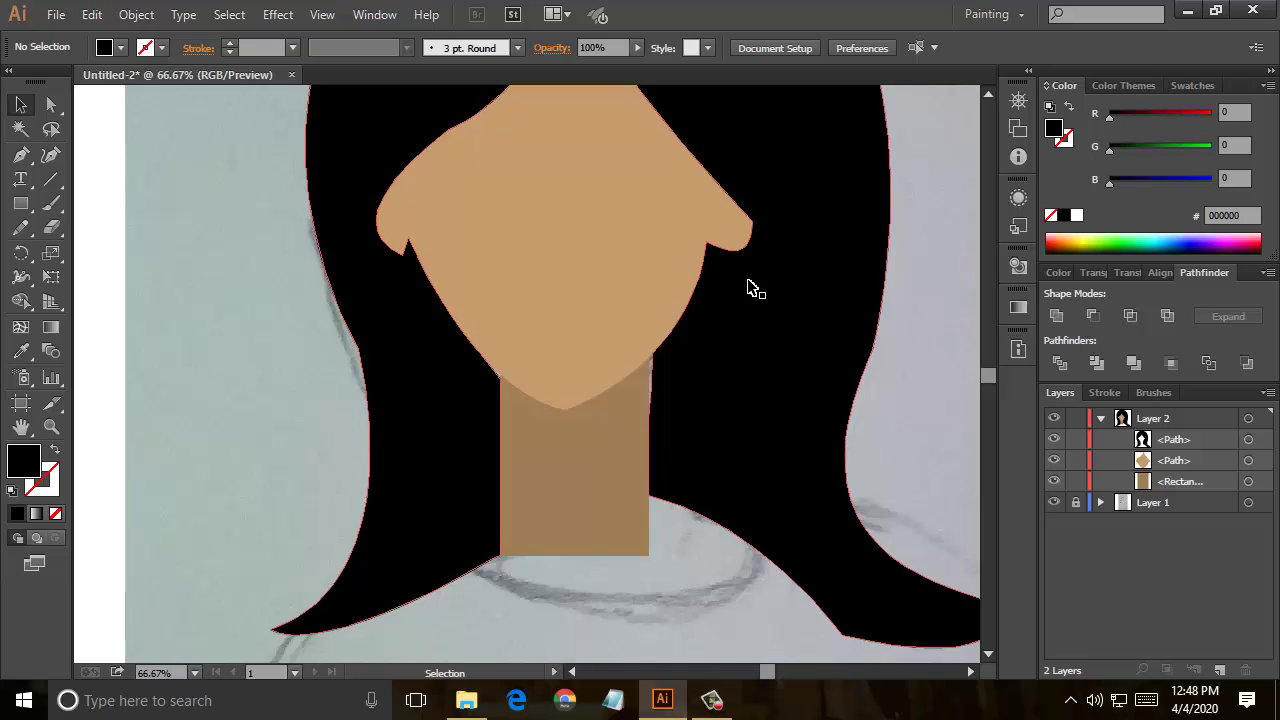
# Step: Widen the neck rectangle by pulling both its side edges outward
pyautogui.click(594, 466)
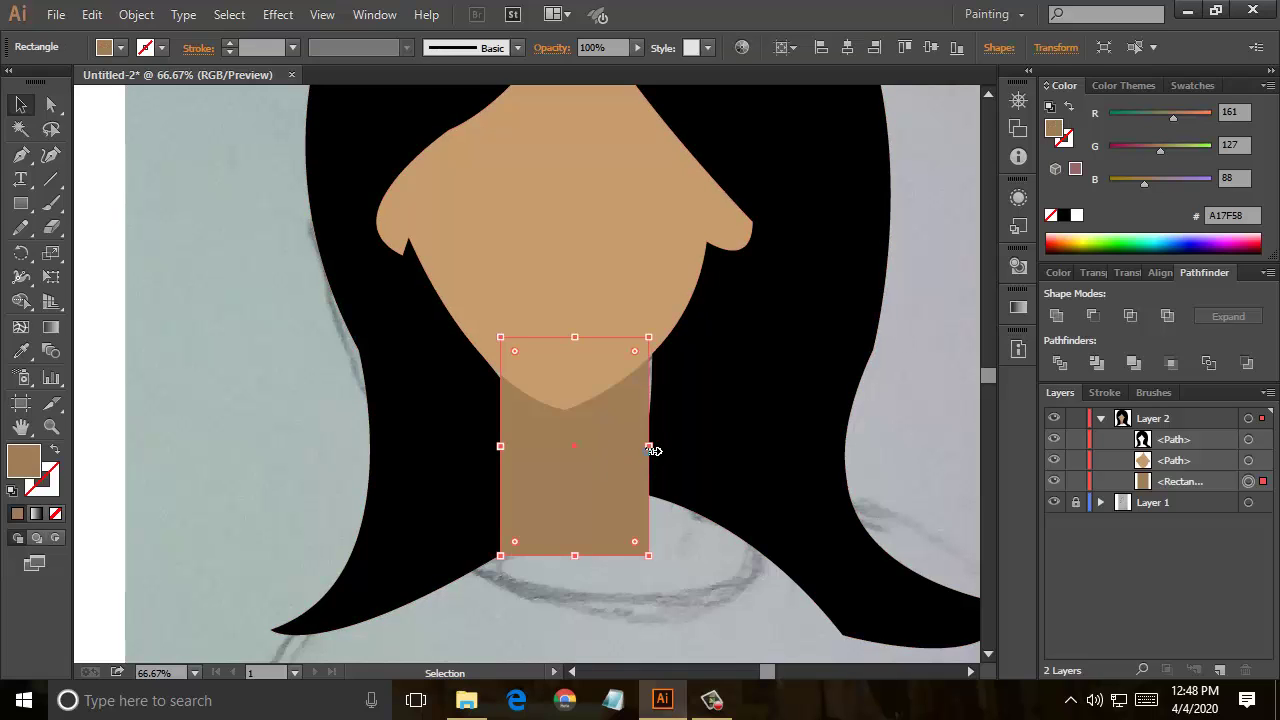
pyautogui.moveTo(649, 446); pyautogui.dragTo(658, 446)
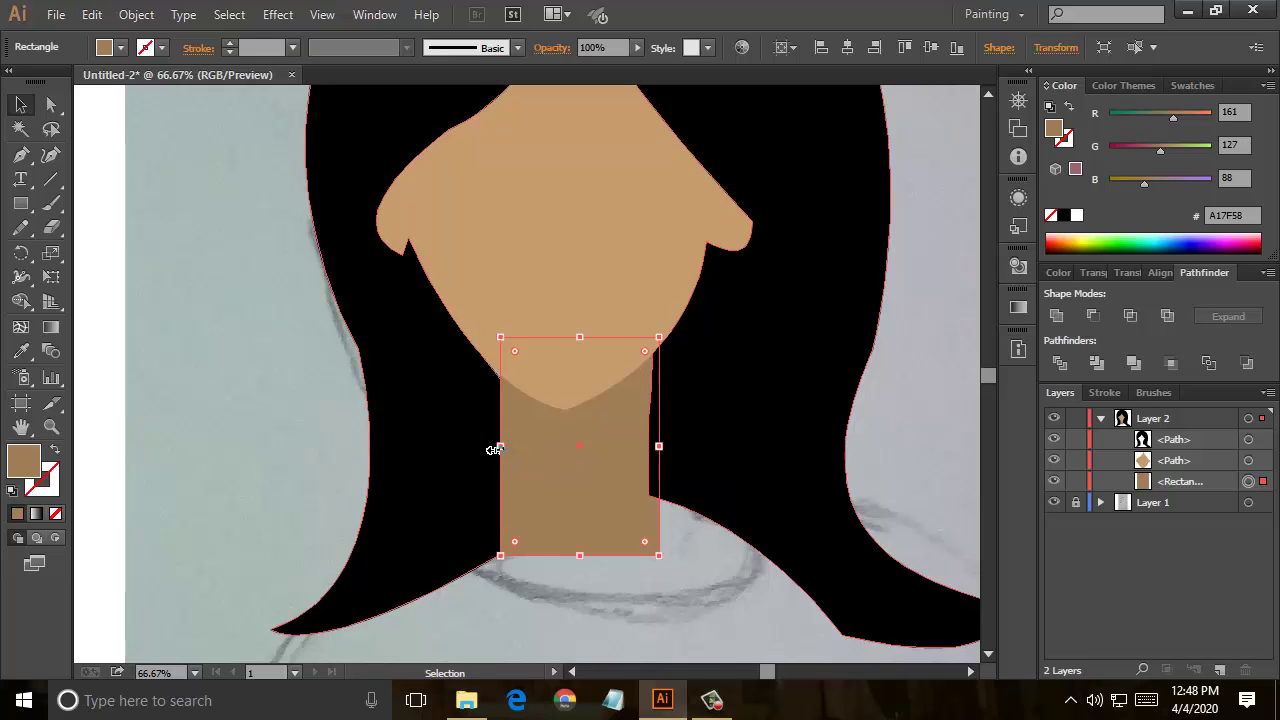
pyautogui.moveTo(494, 450); pyautogui.dragTo(481, 450)
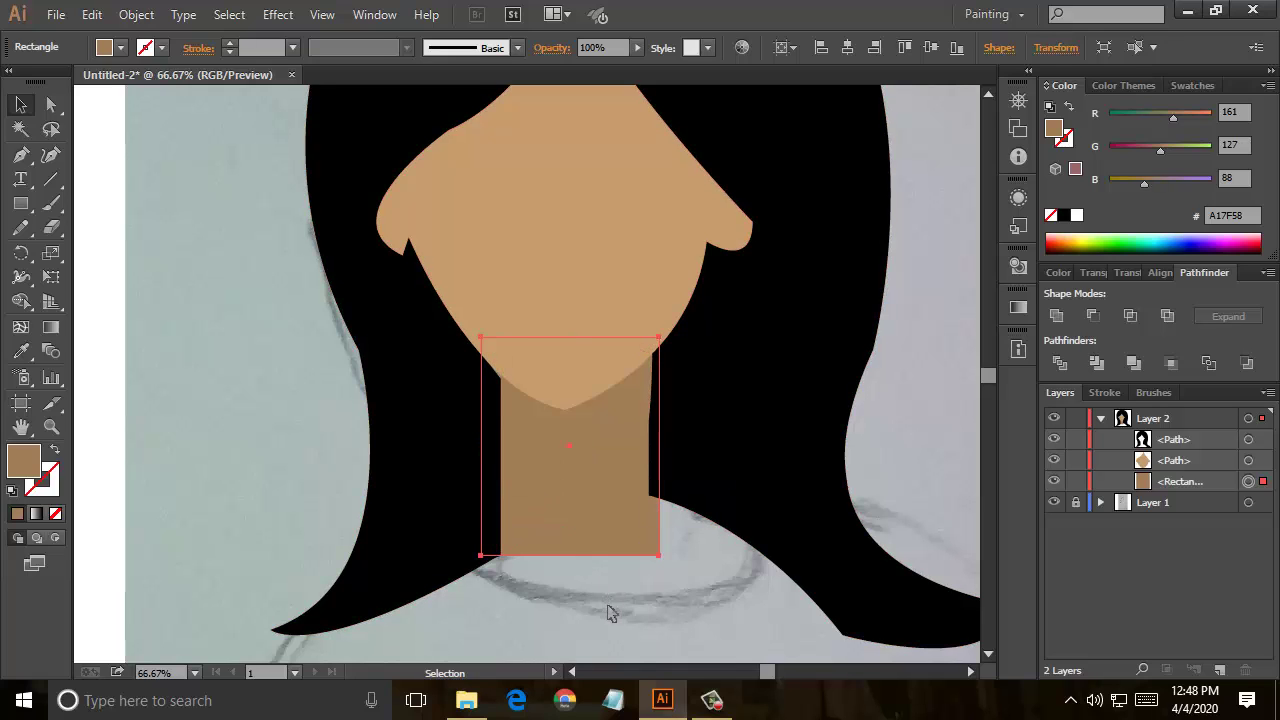
pyautogui.click(612, 612)
pyautogui.click(460, 455)
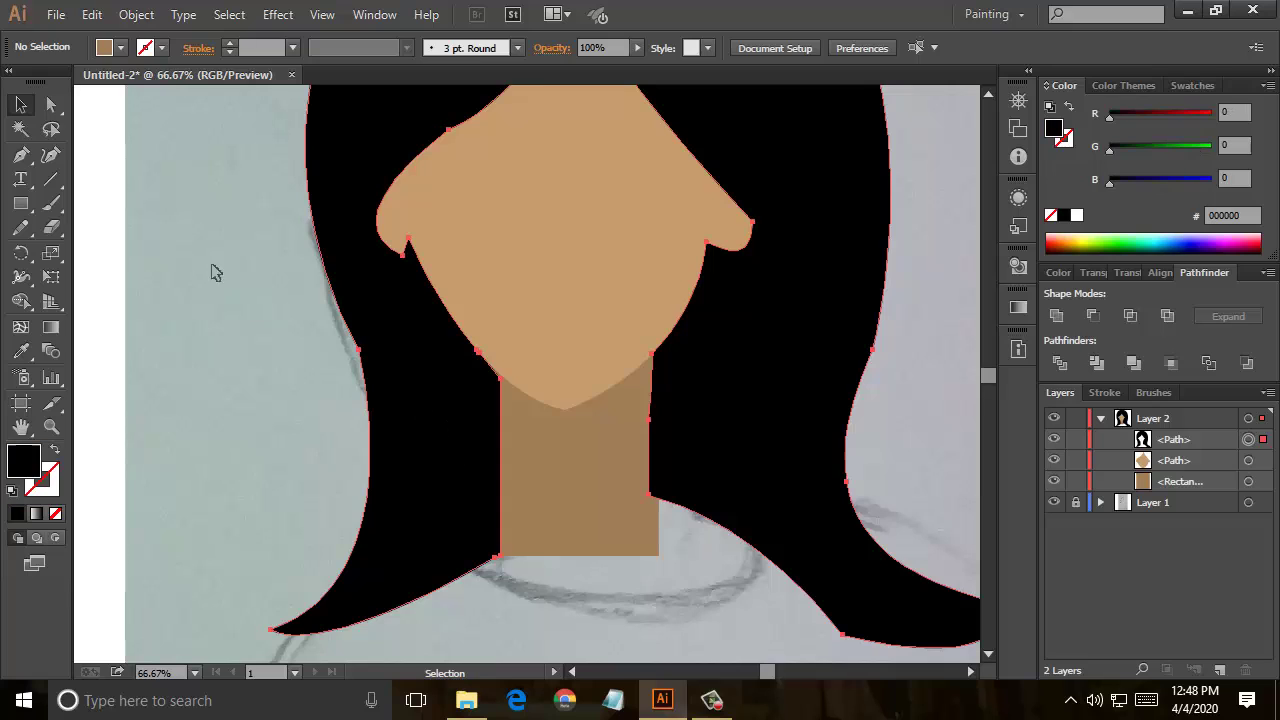
# Step: Round the hair's inner corners beside the lower neck and where the neck meets the chin
pyautogui.press('a')
pyautogui.click(505, 562)
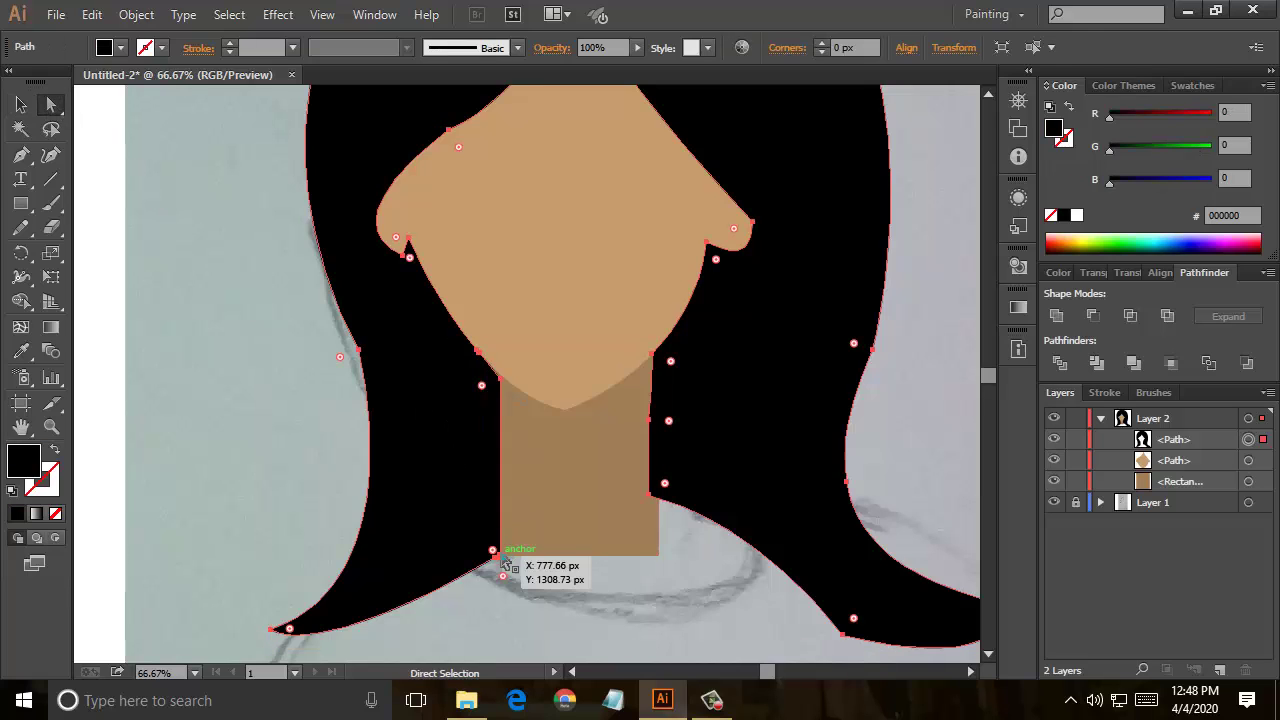
pyautogui.click(505, 566)
pyautogui.moveTo(474, 543); pyautogui.dragTo(524, 553)
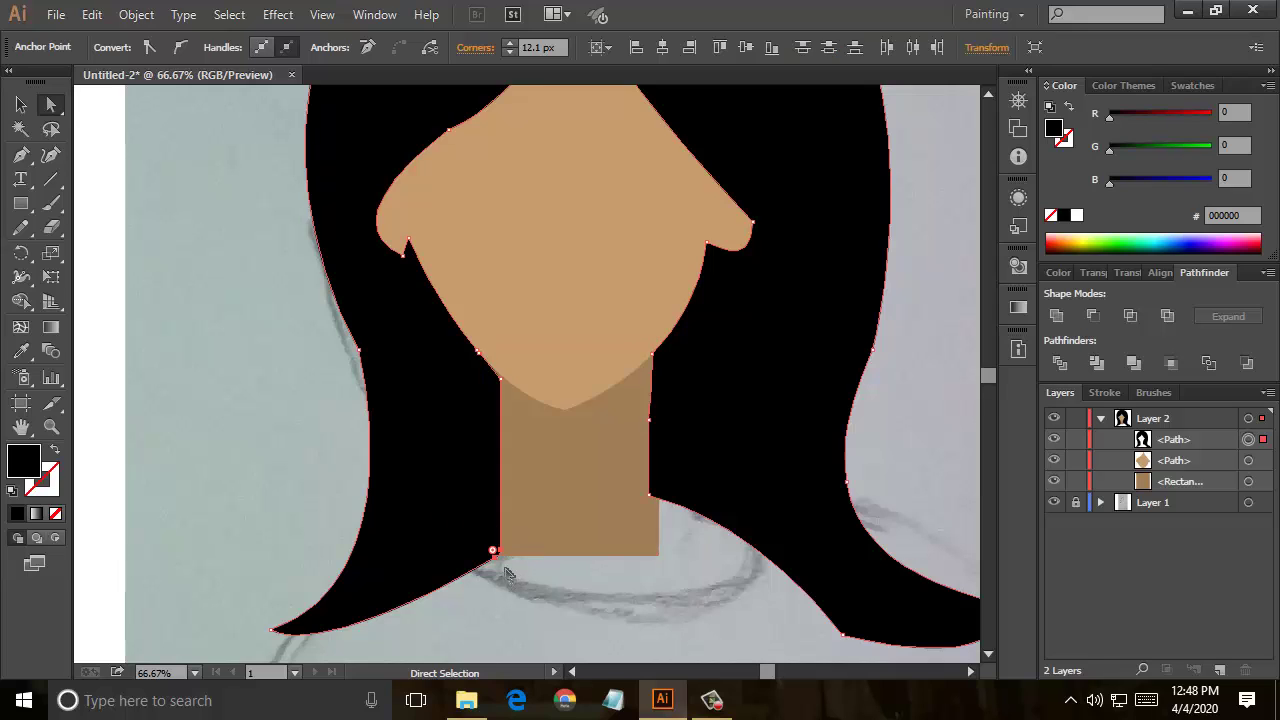
pyautogui.click(500, 380)
pyautogui.moveTo(481, 388); pyautogui.dragTo(200, 410)
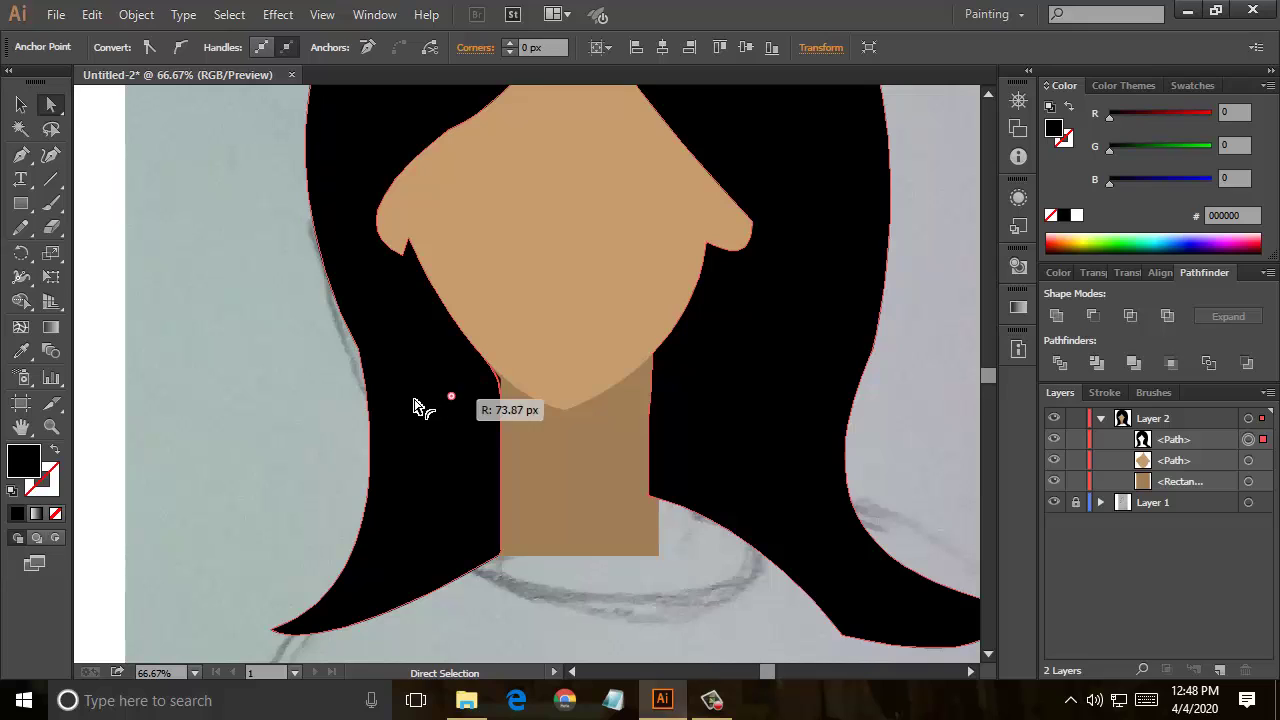
pyautogui.click(417, 474)
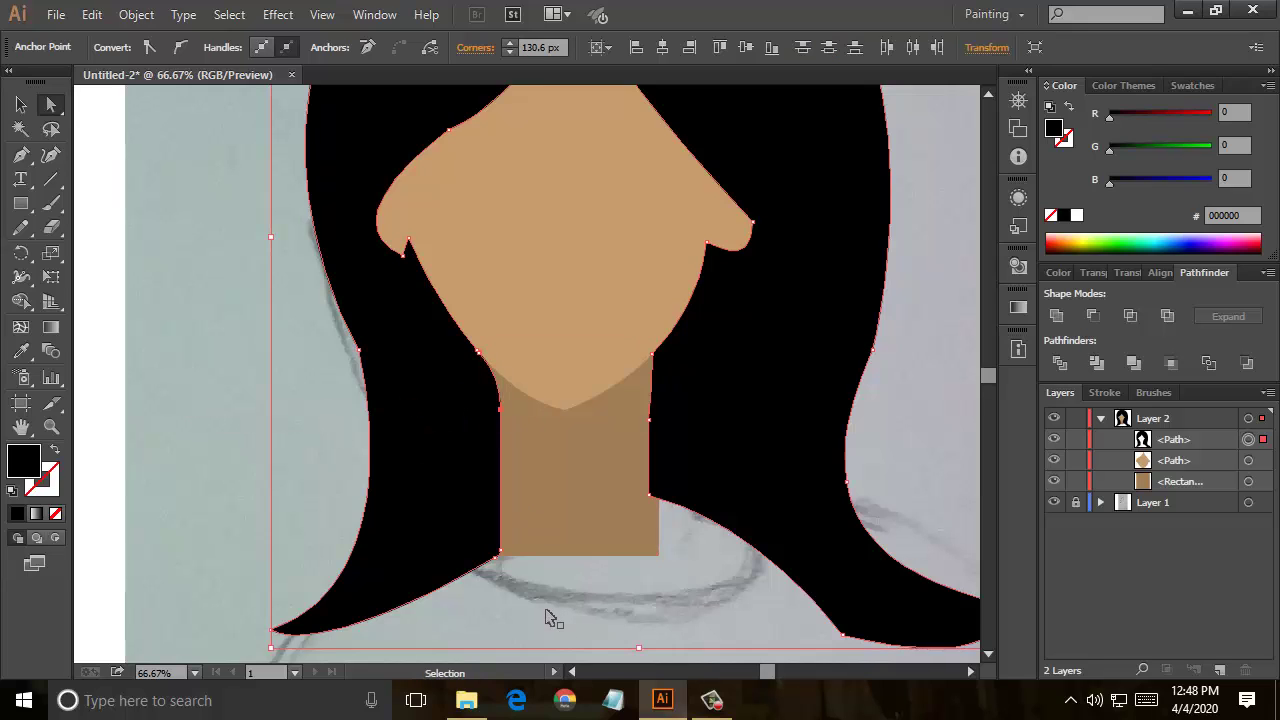
# Step: Zoom in and round the hair corners at the right and left shoulders
pyautogui.hotkey('ctrl', '=')
pyautogui.hotkey('ctrl', '=')
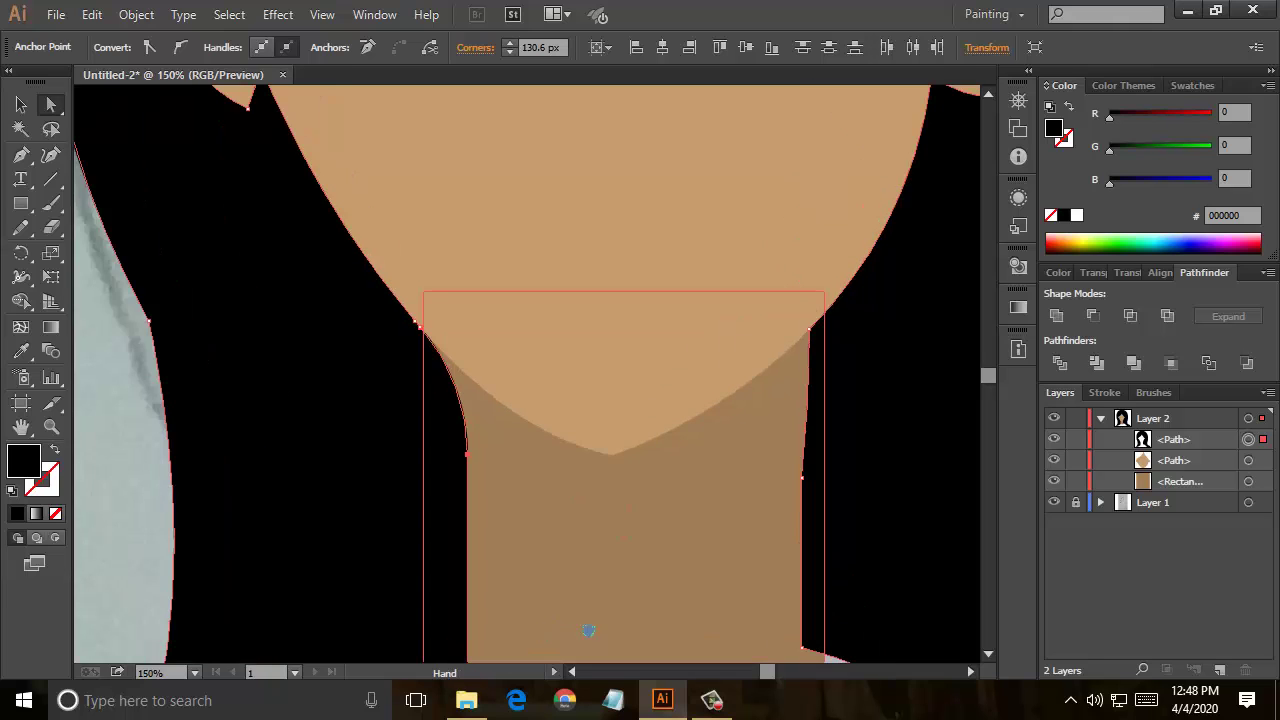
pyautogui.moveTo(586, 634); pyautogui.dragTo(506, 371)
pyautogui.click(714, 385)
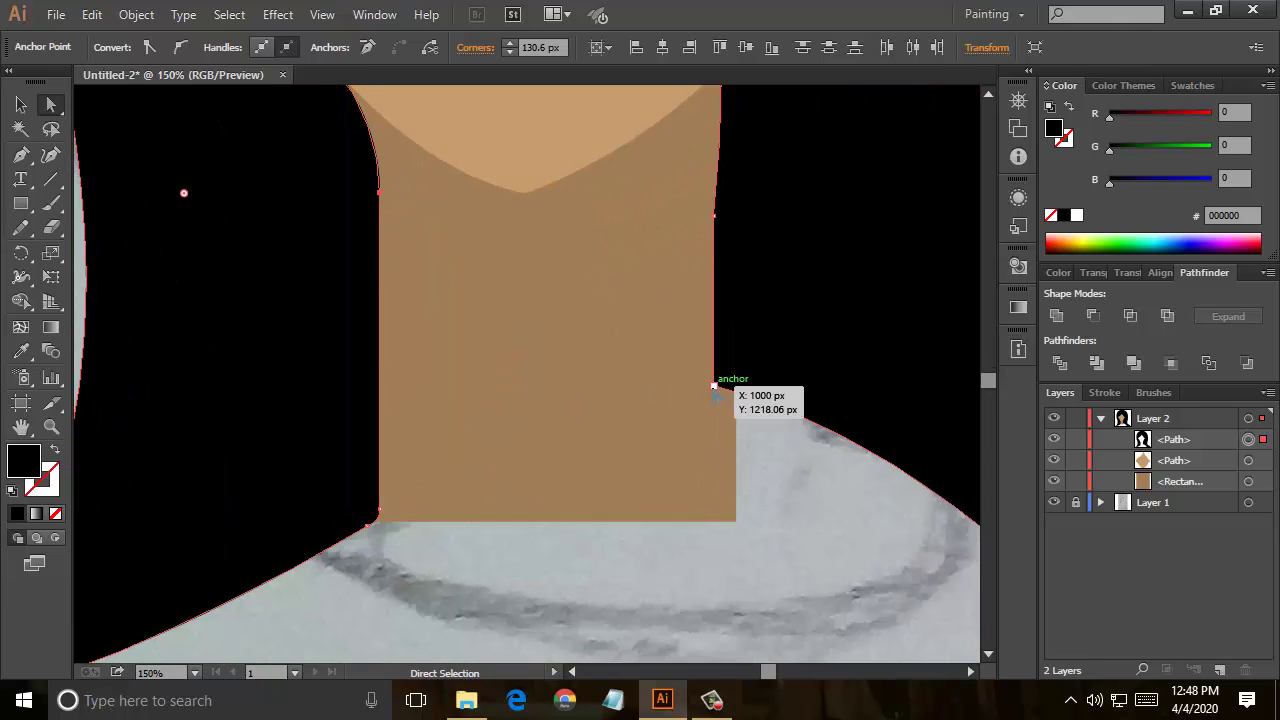
pyautogui.moveTo(733, 372); pyautogui.dragTo(748, 372)
pyautogui.moveTo(672, 397); pyautogui.dragTo(650, 553)
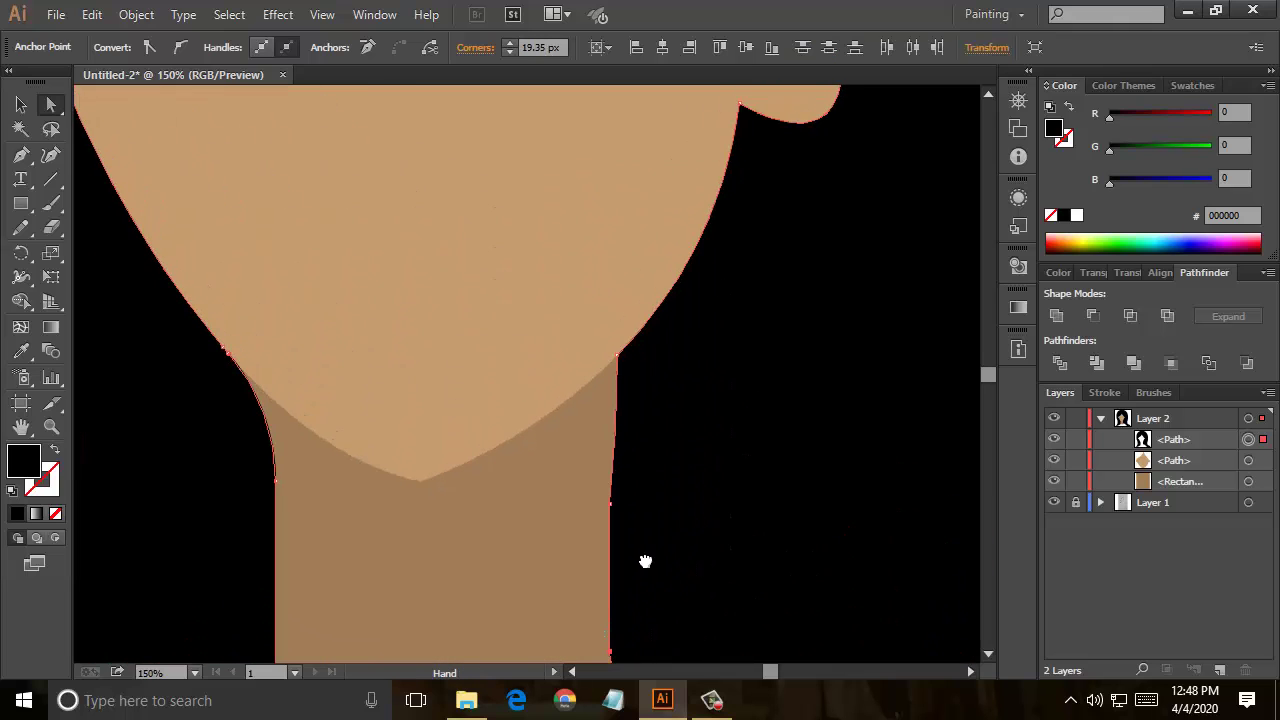
pyautogui.scroll(-5, 706, 391)
pyautogui.click(706, 498)
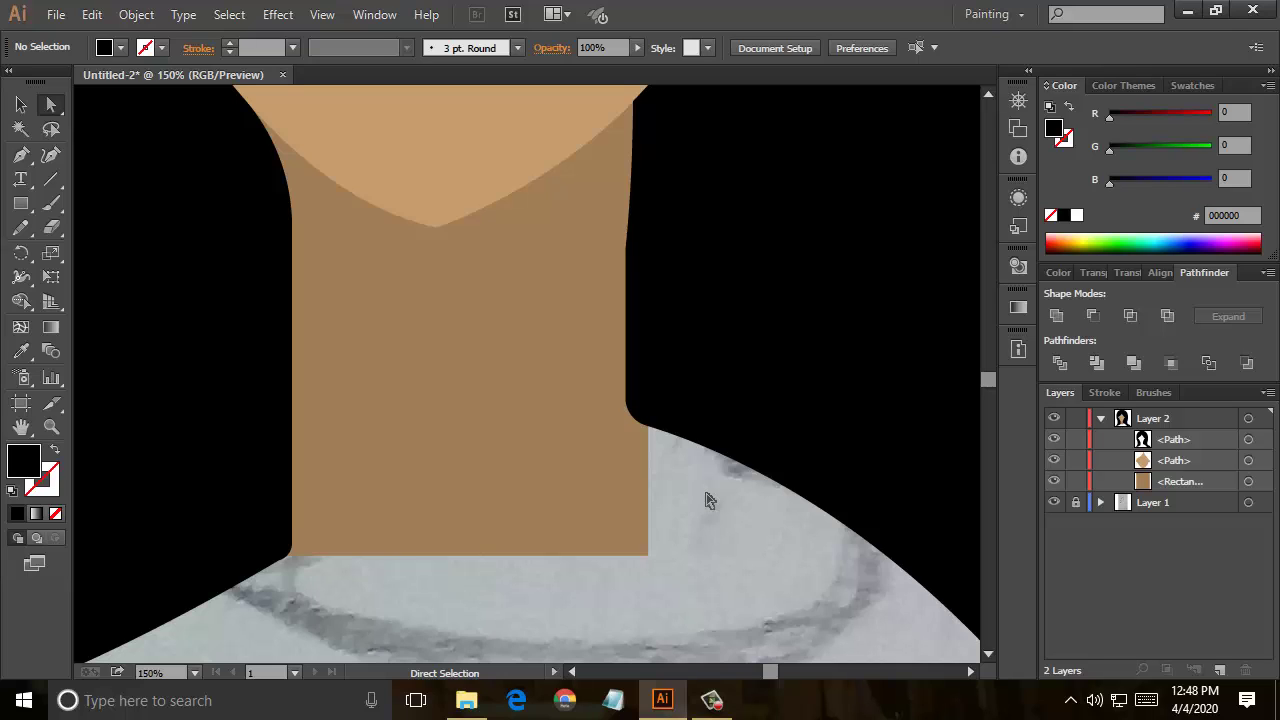
pyautogui.click(296, 556)
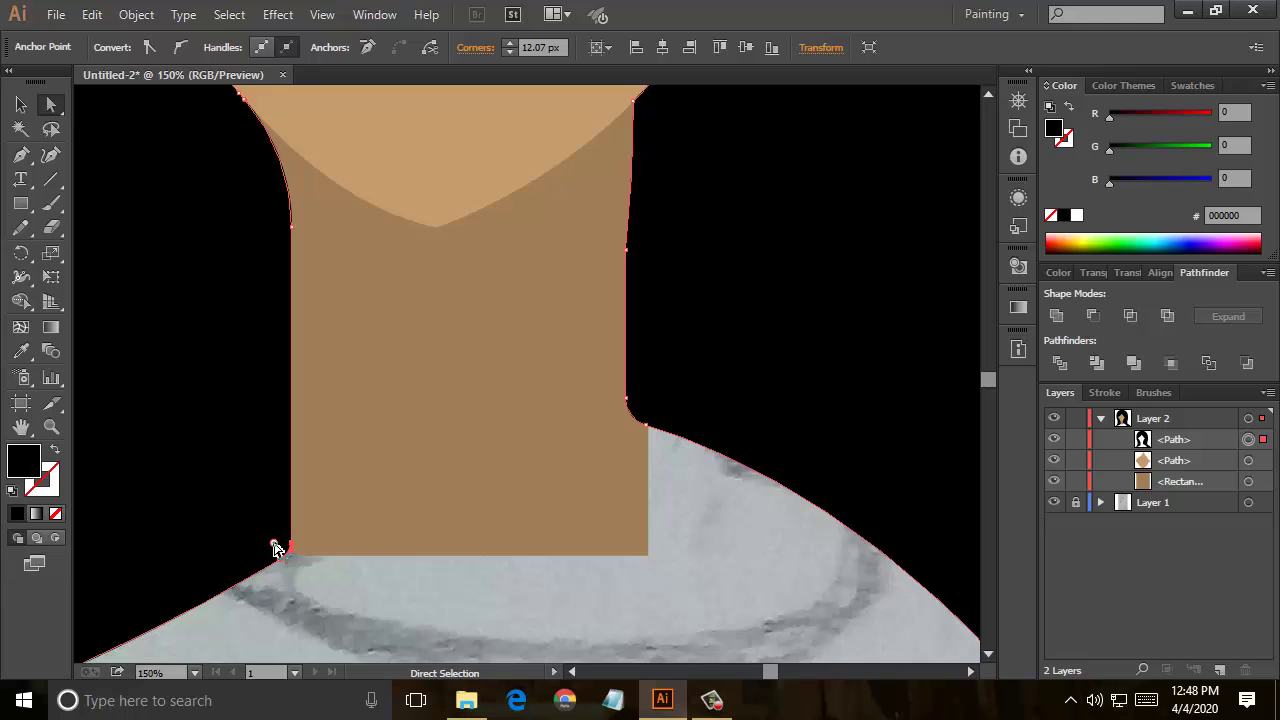
pyautogui.click(525, 630)
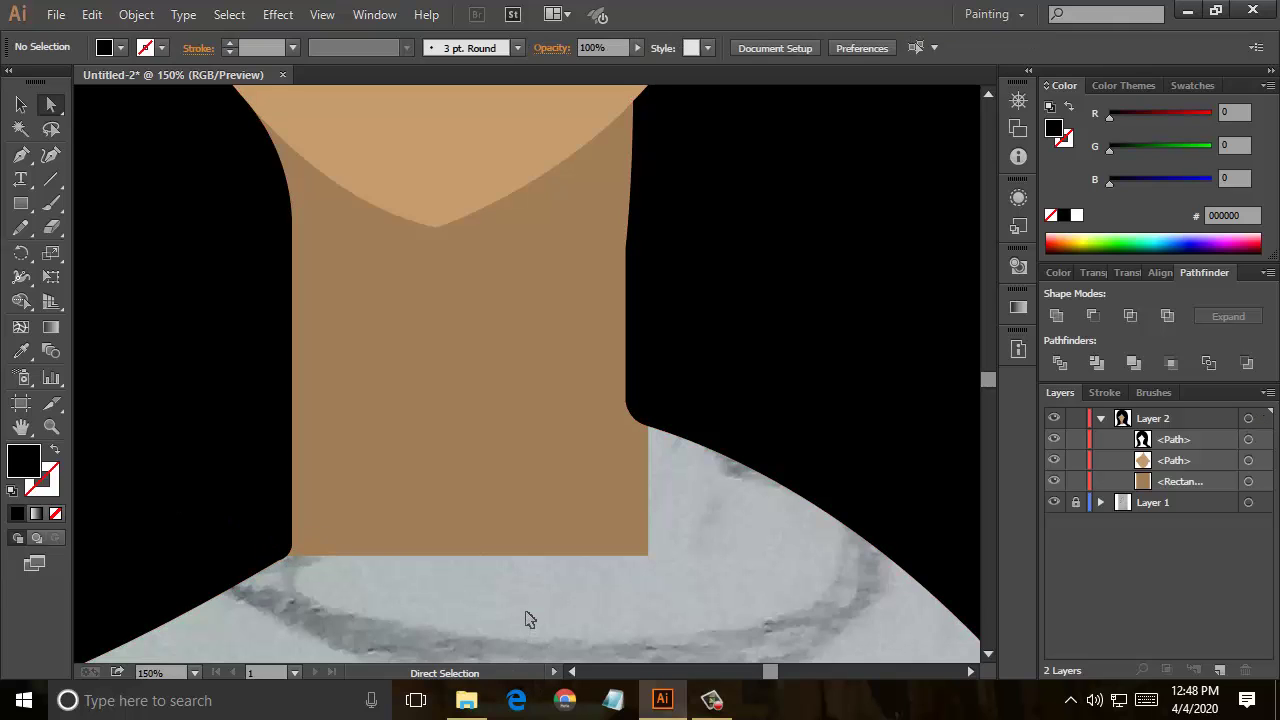
pyautogui.hotkey('ctrl', '-')
pyautogui.hotkey('ctrl', '-')
pyautogui.hotkey('ctrl', '-')
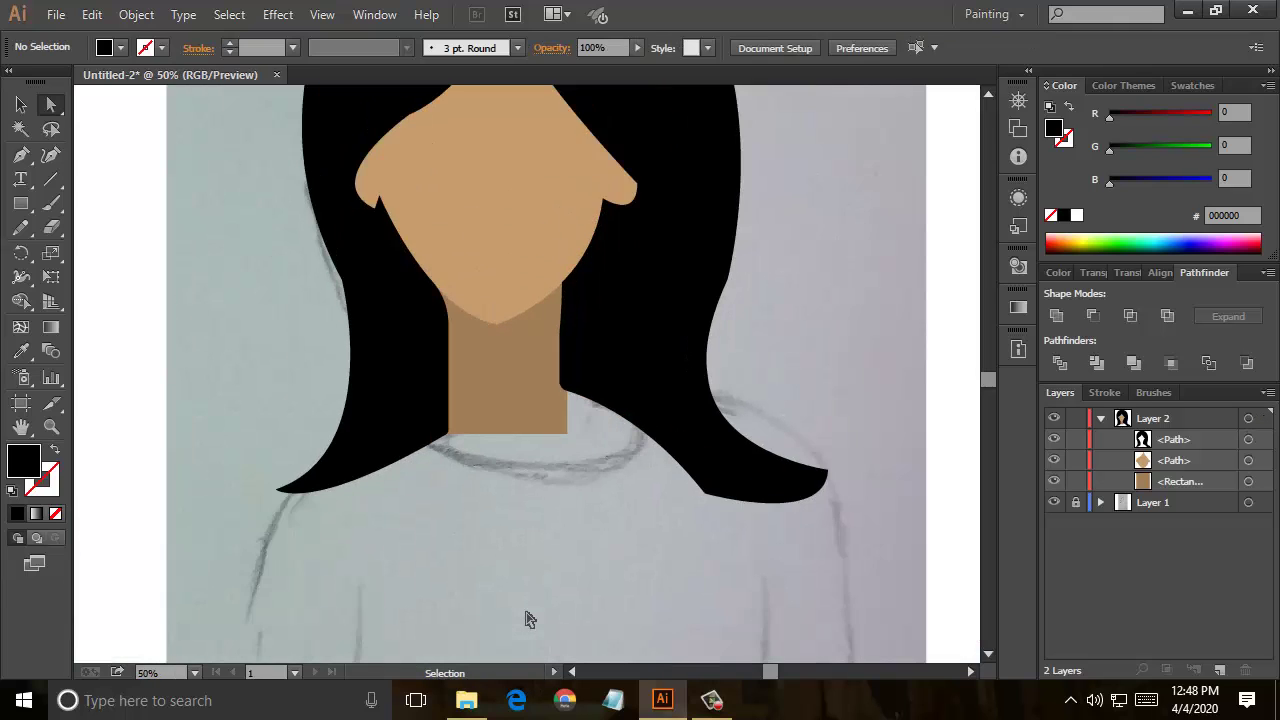
# Step: Draw a wide ellipse at the neck base and give it the neck's brown colour
pyautogui.scroll(3, 665, 550)
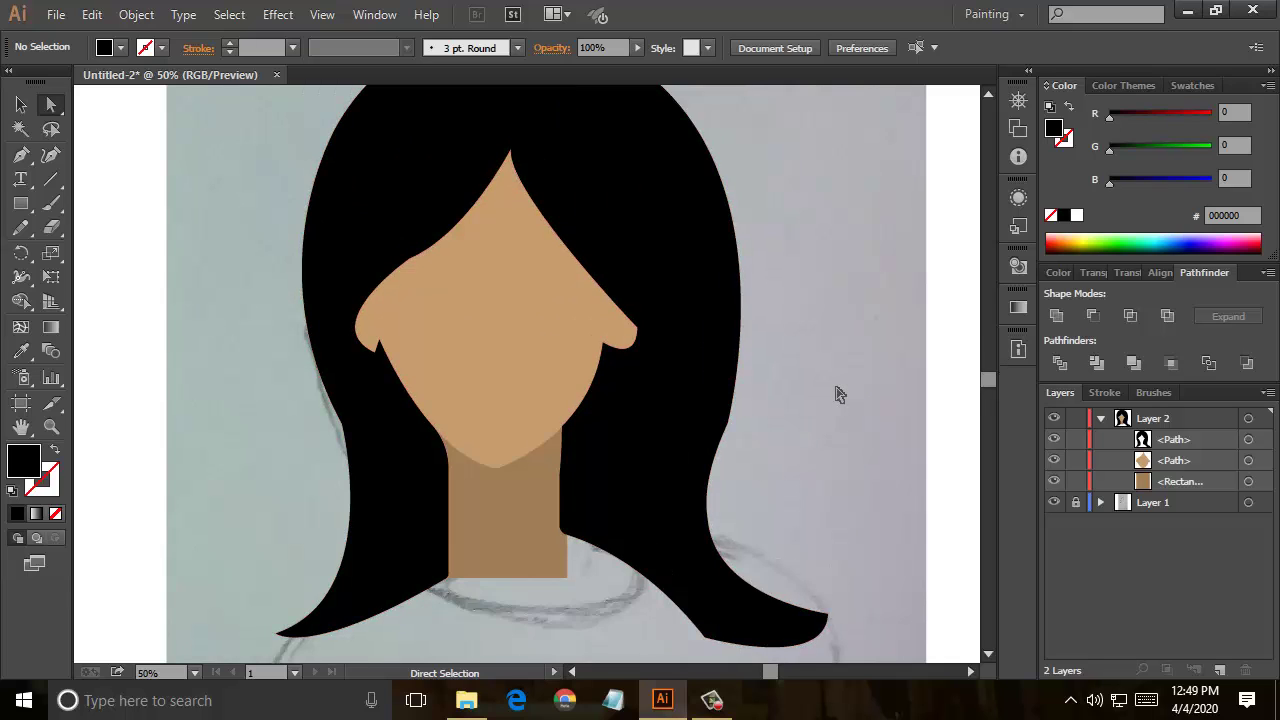
pyautogui.scroll(-4, 837, 391)
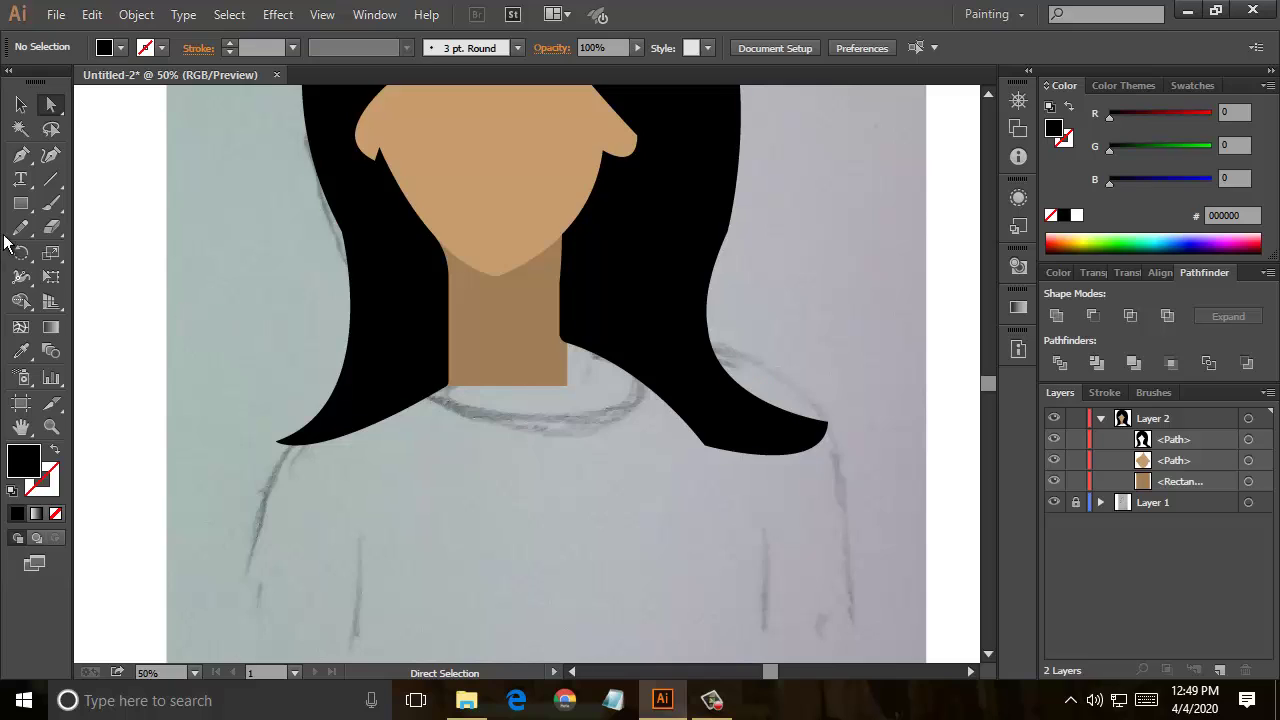
pyautogui.click(22, 205)
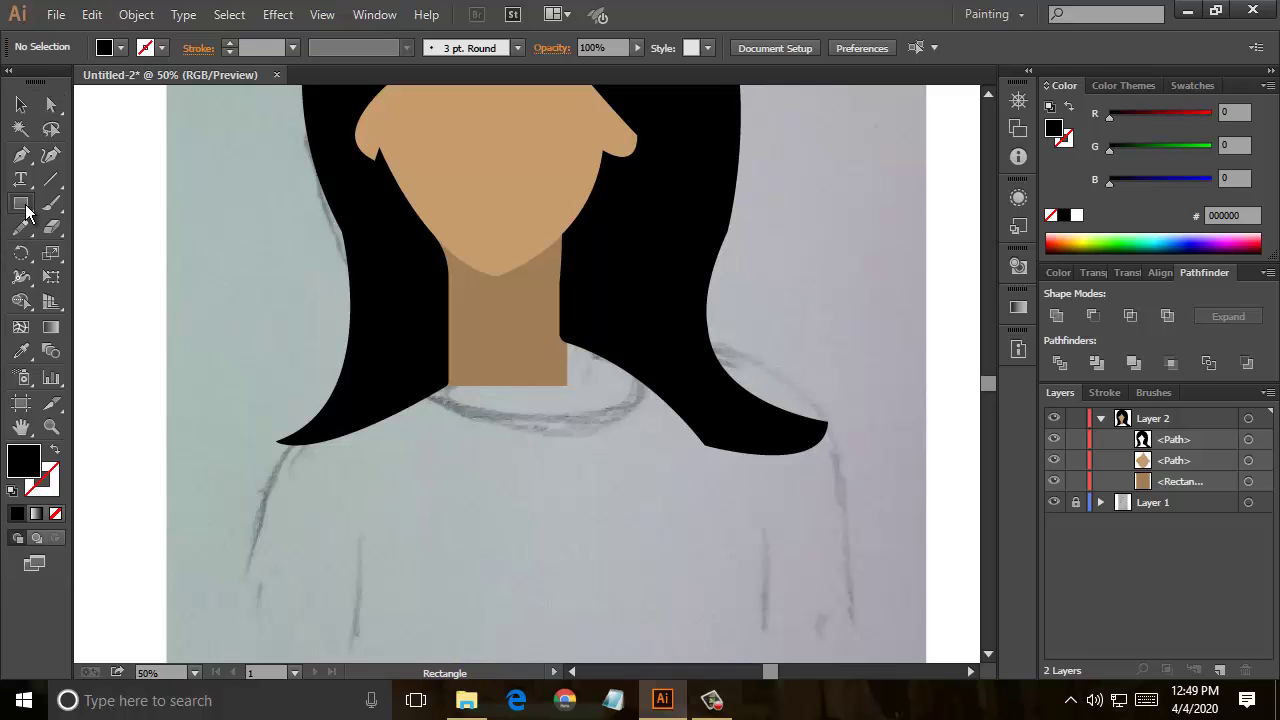
pyautogui.moveTo(27, 212); pyautogui.dragTo(80, 251)
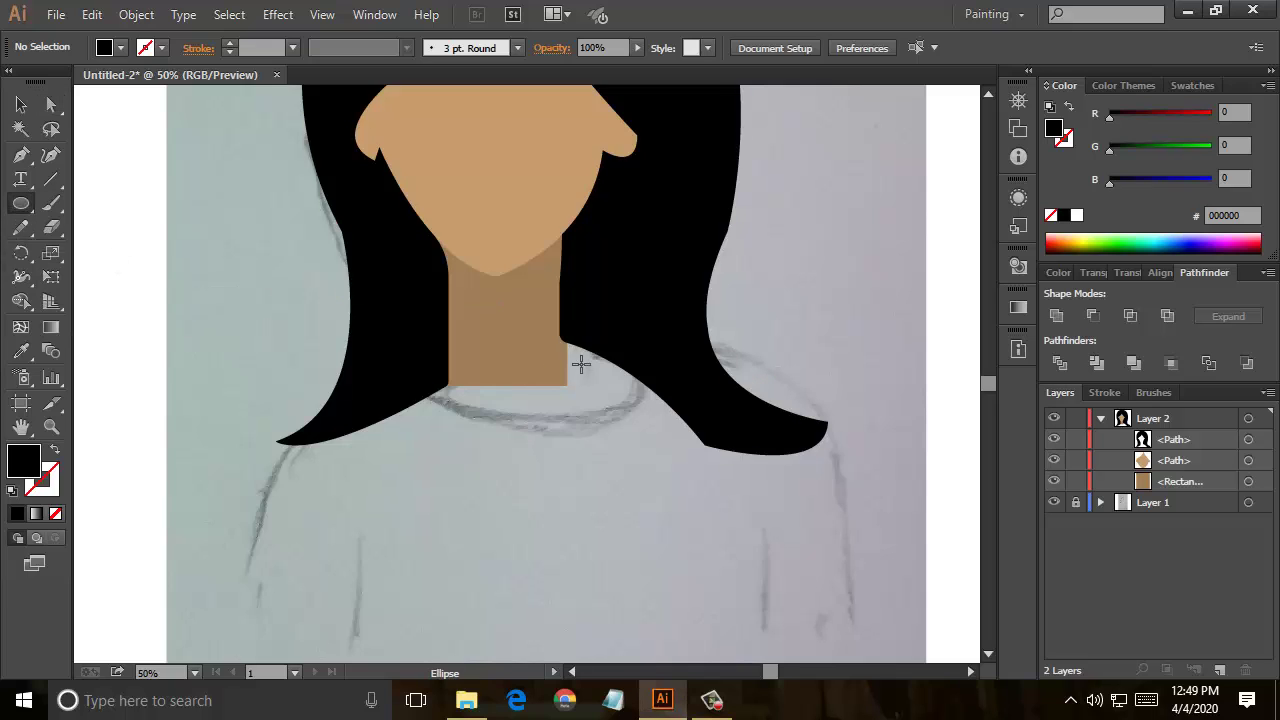
pyautogui.moveTo(600, 332); pyautogui.dragTo(403, 390)
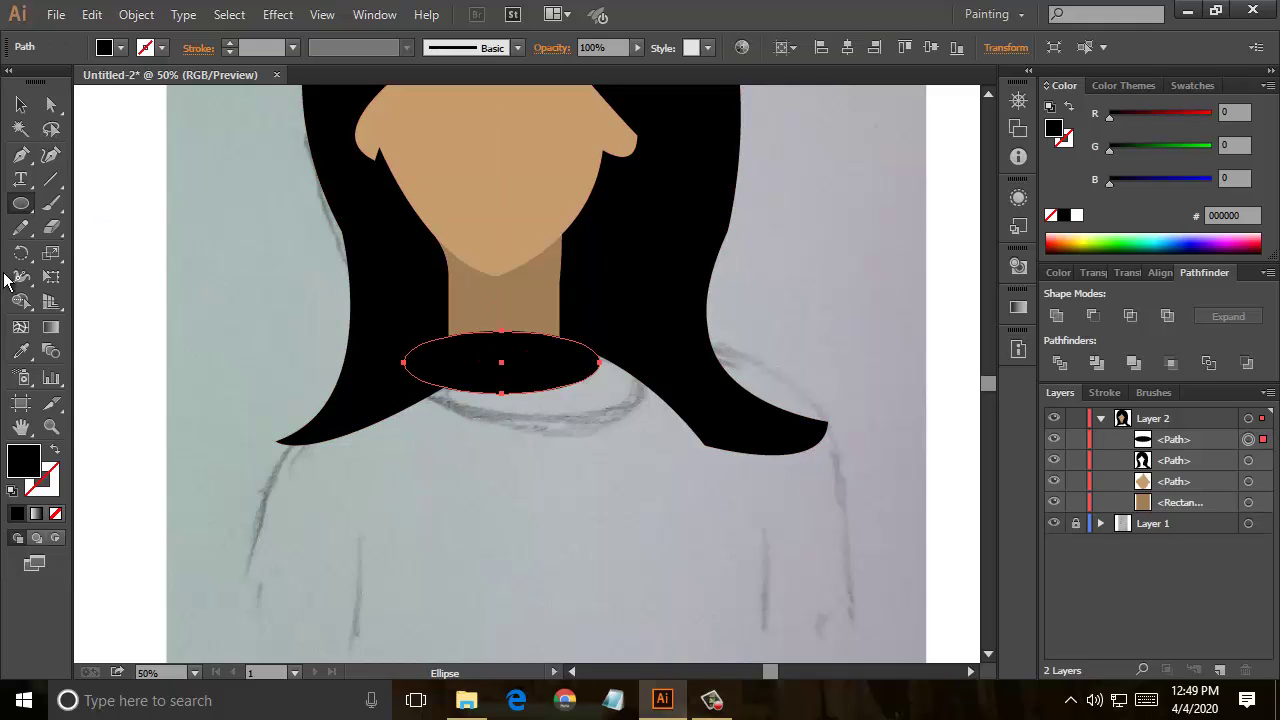
pyautogui.click(21, 351)
pyautogui.click(505, 305)
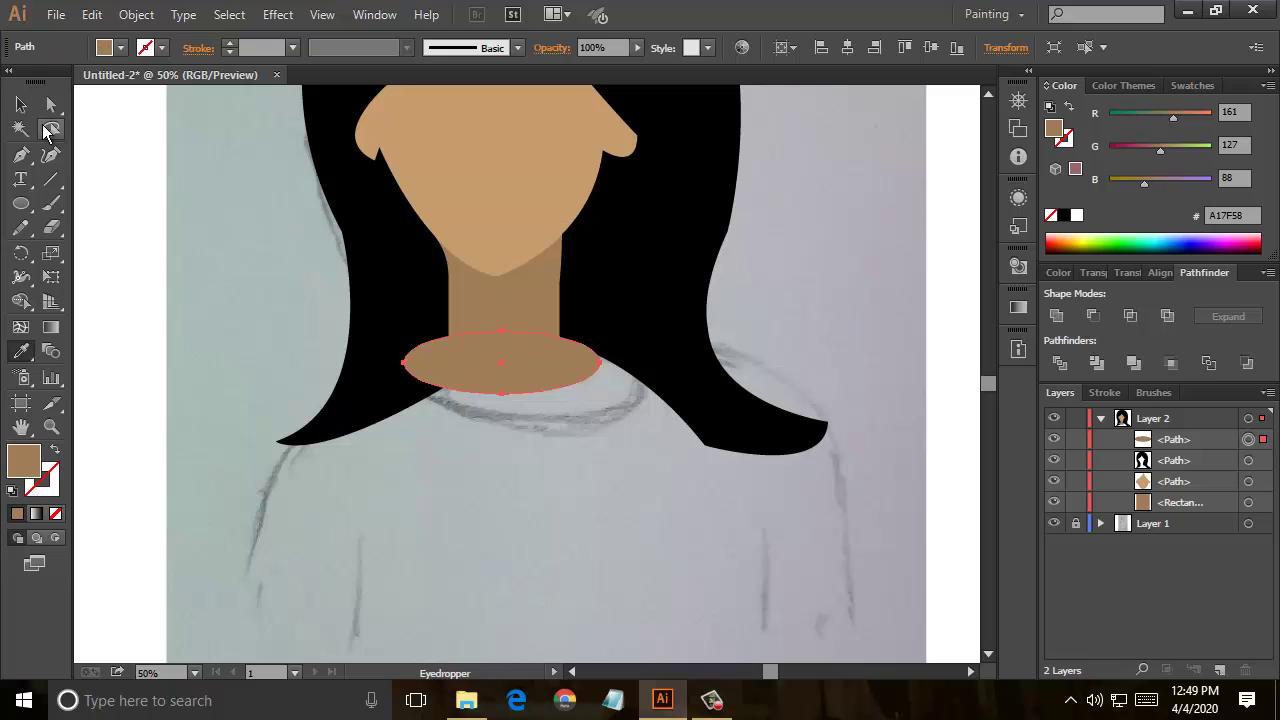
# Step: Nudge the ellipse right and move it behind the neck and hair in Layer 2
pyautogui.click(21, 104)
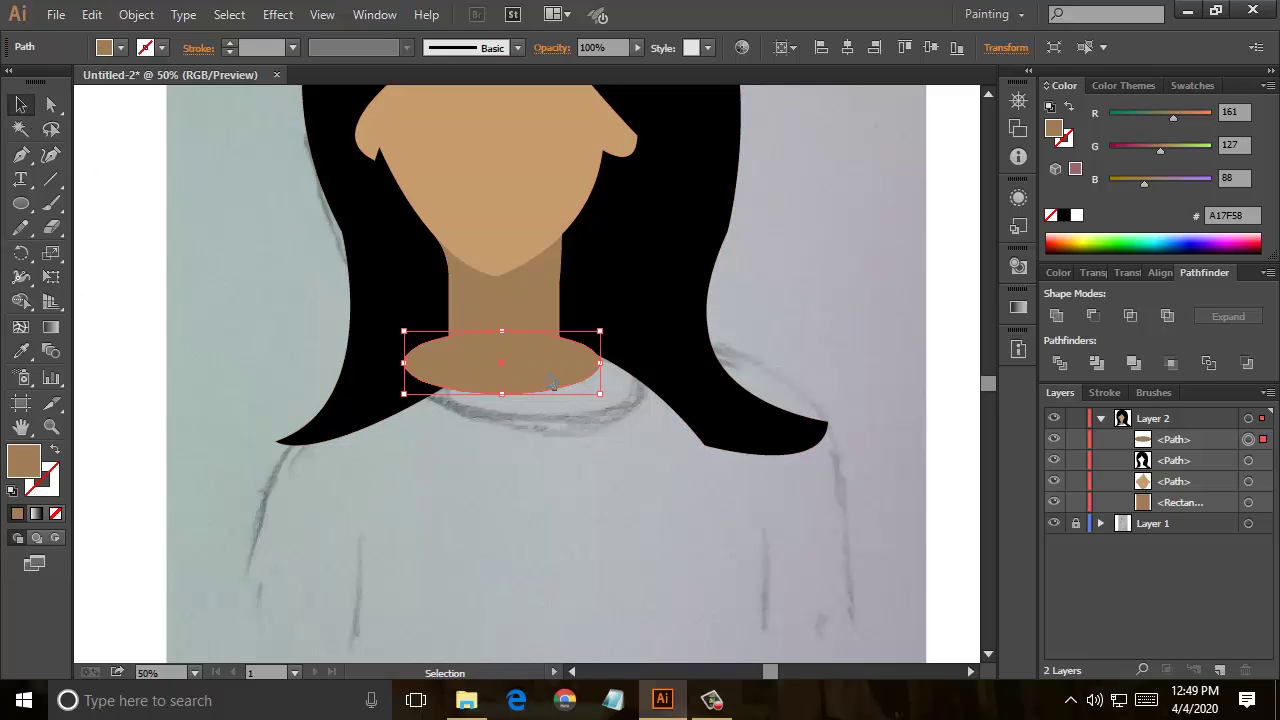
pyautogui.moveTo(550, 378); pyautogui.dragTo(558, 378)
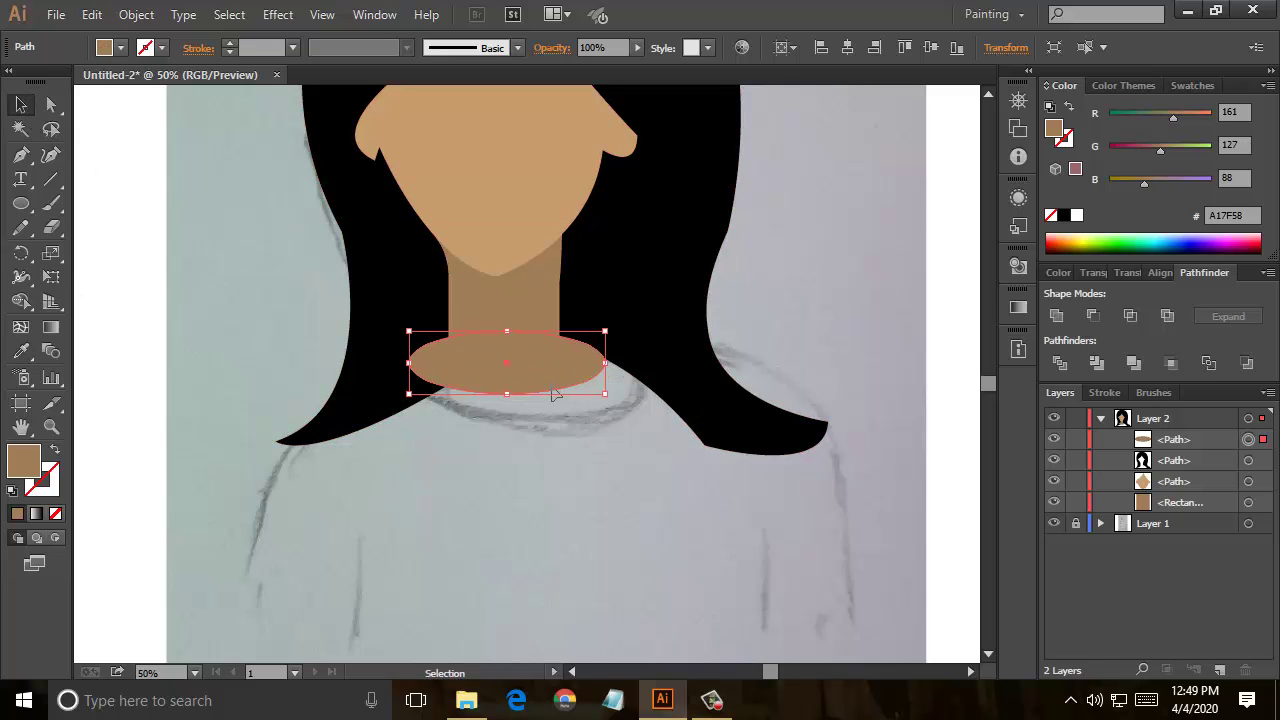
pyautogui.click(557, 451)
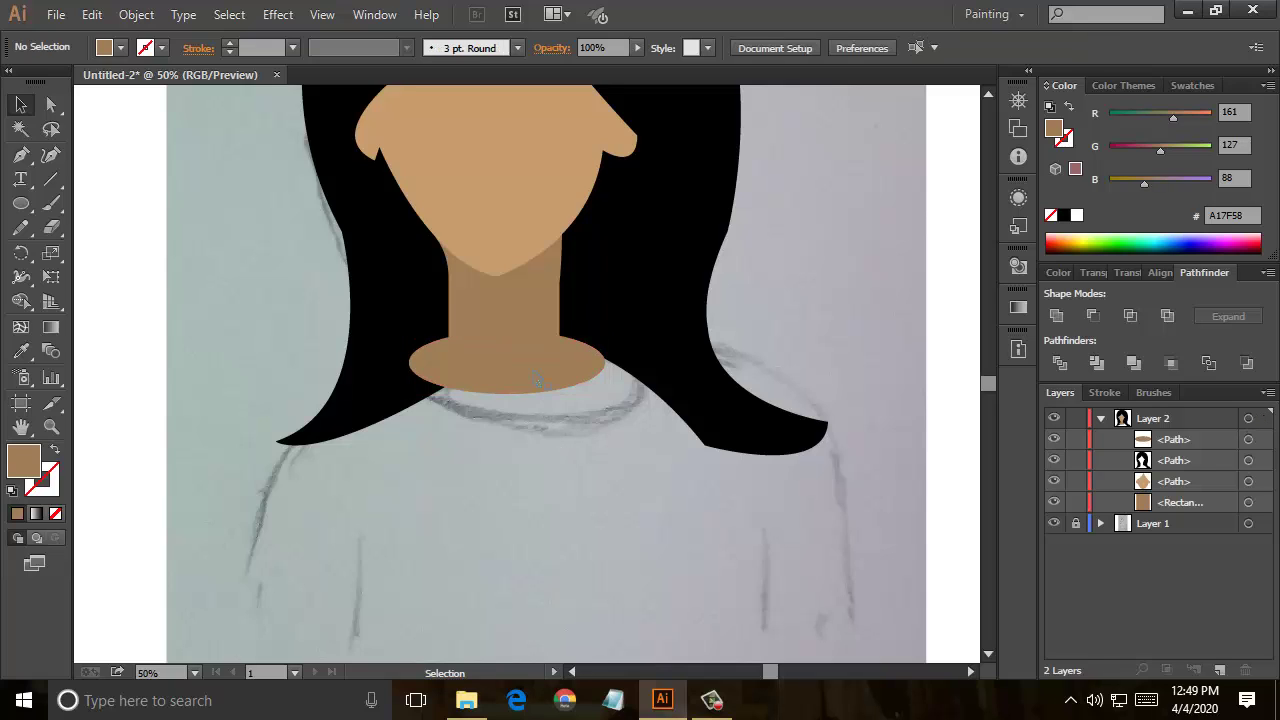
pyautogui.click(1248, 439)
pyautogui.moveTo(1207, 440); pyautogui.dragTo(1211, 506)
pyautogui.click(507, 483)
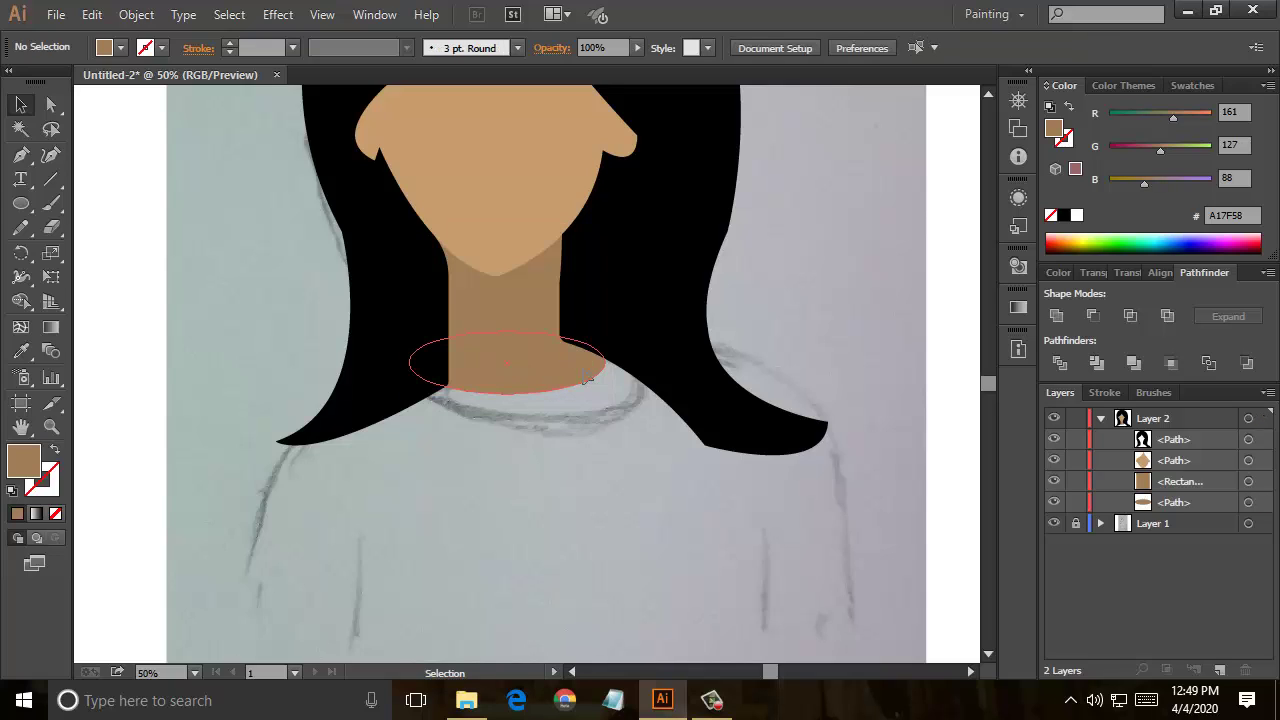
# Step: Scale the ellipse up proportionally and nudge the neck rectangle downward
pyautogui.click(532, 404)
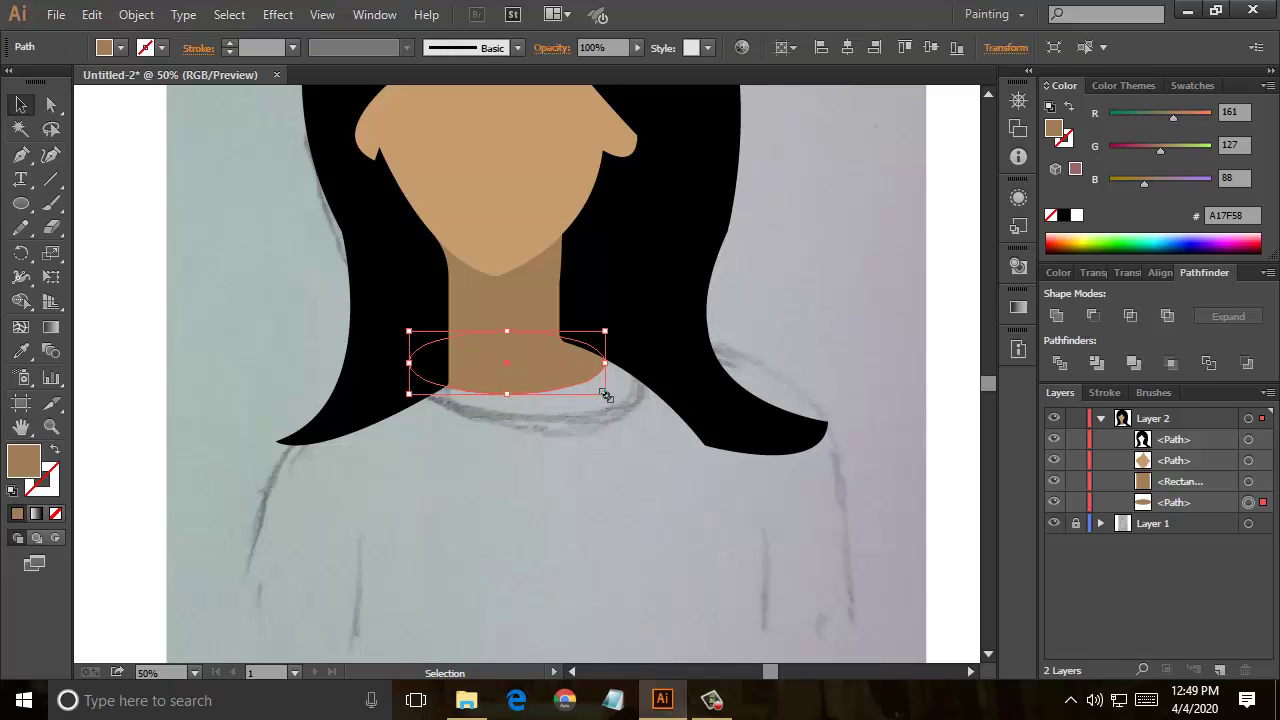
pyautogui.press('shift')
pyautogui.moveTo(605, 395); pyautogui.dragTo(617, 408)
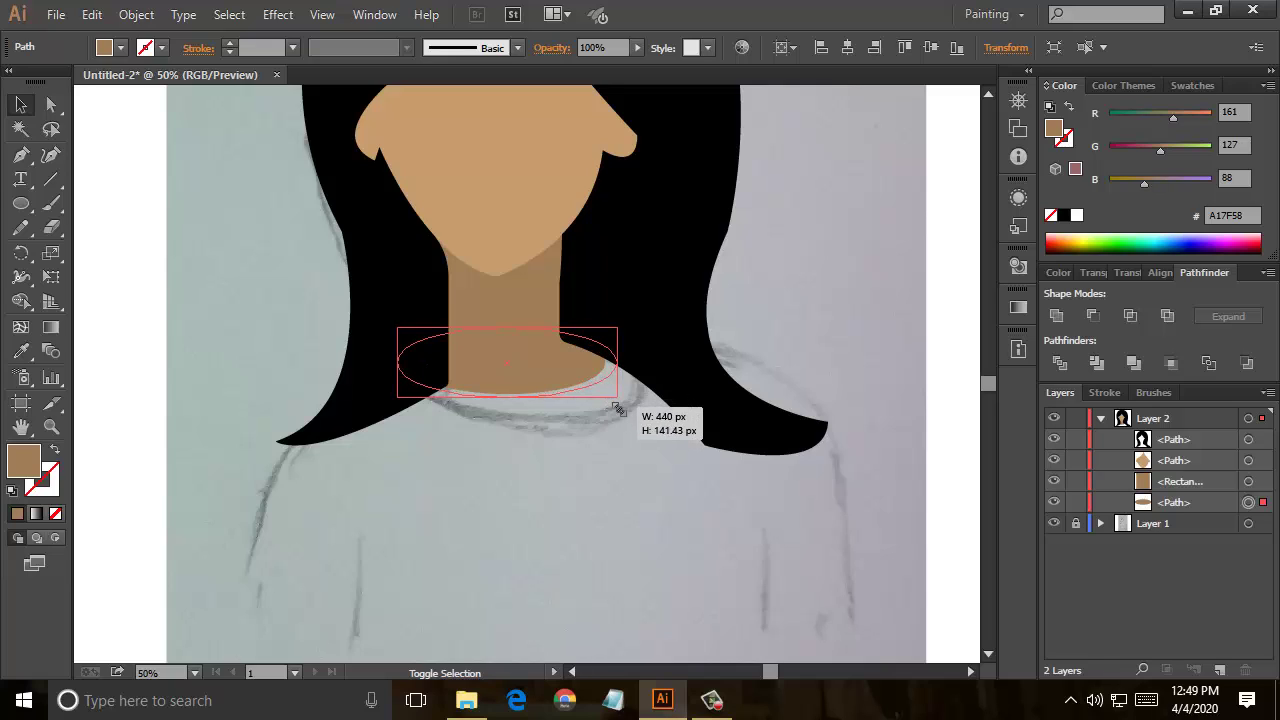
pyautogui.click(540, 388)
pyautogui.moveTo(540, 388); pyautogui.dragTo(595, 394)
pyautogui.click(595, 383)
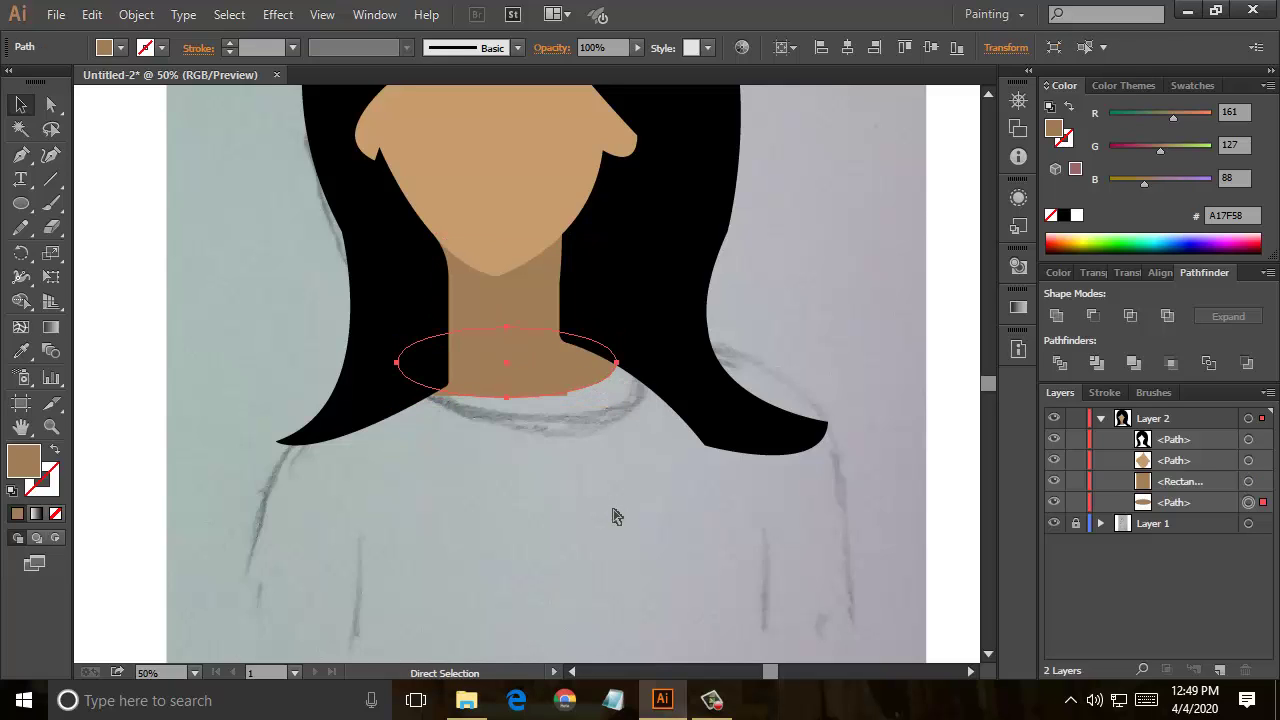
pyautogui.hotkey('ctrl', 'alt', ']')
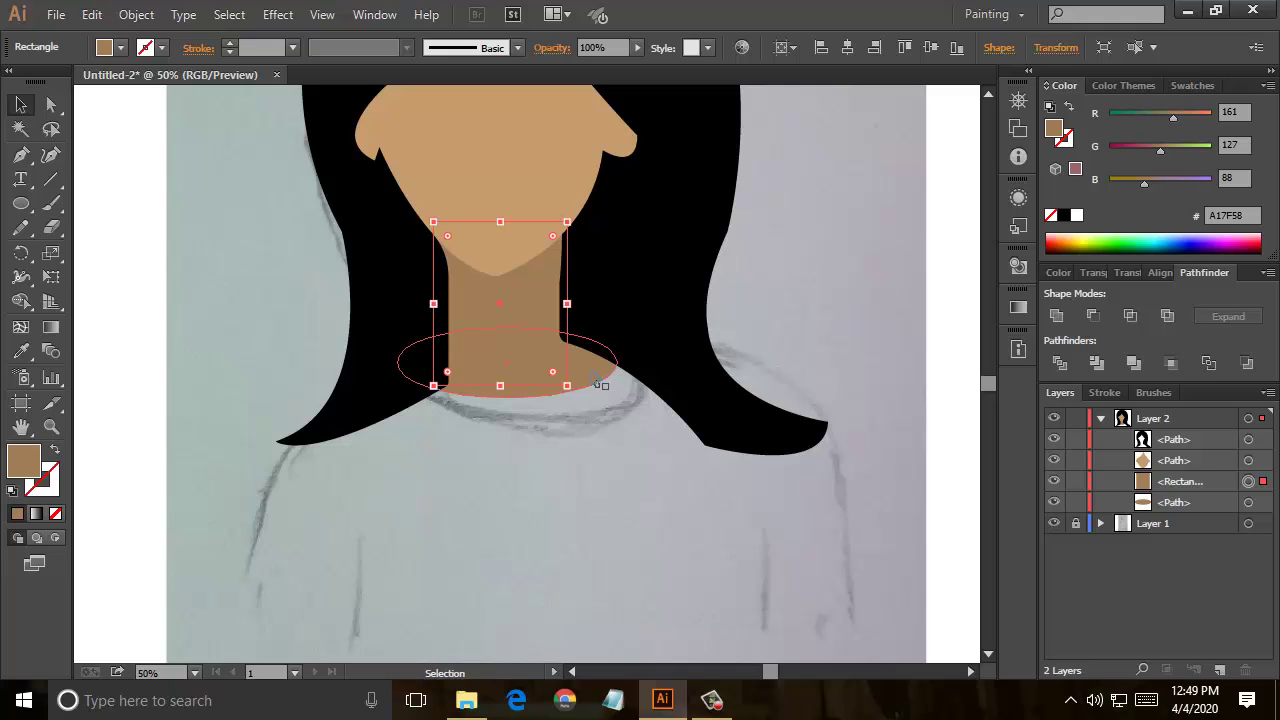
# Step: Enlarge the ellipse further around its centre, undoing a trial move with the neck
pyautogui.click(596, 384)
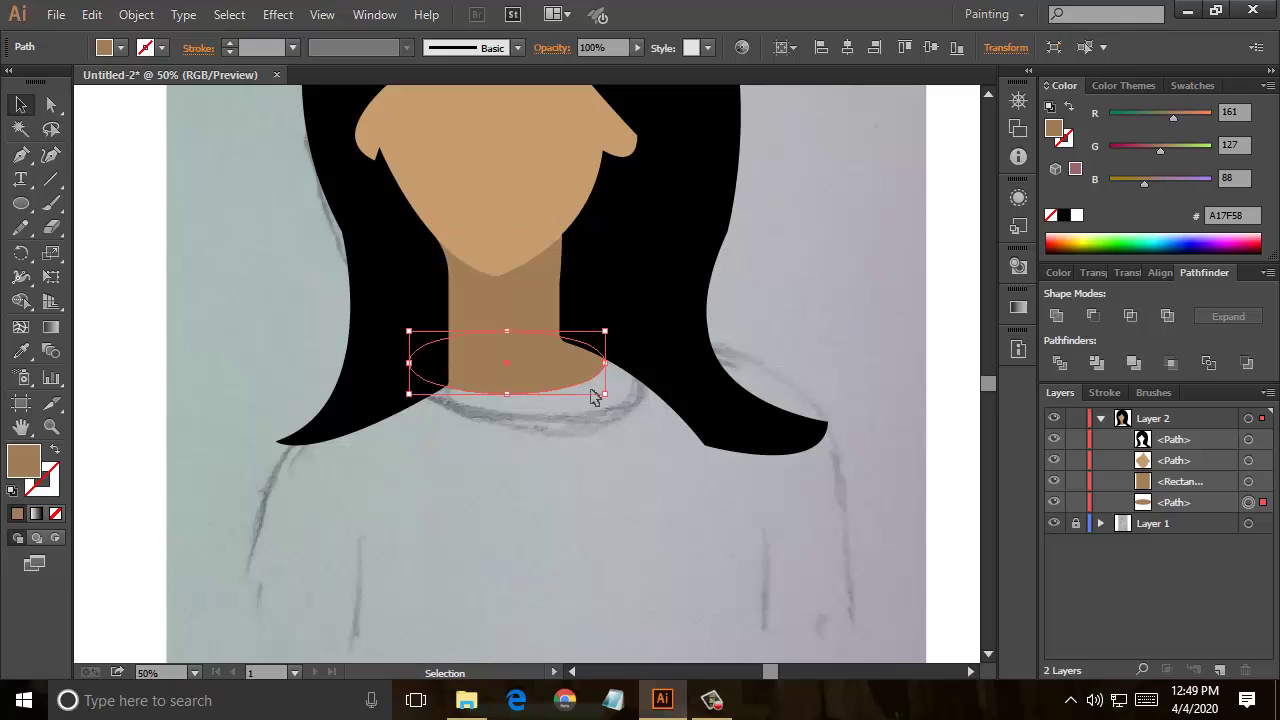
pyautogui.press('shift')
pyautogui.moveTo(619, 413); pyautogui.dragTo(637, 430)
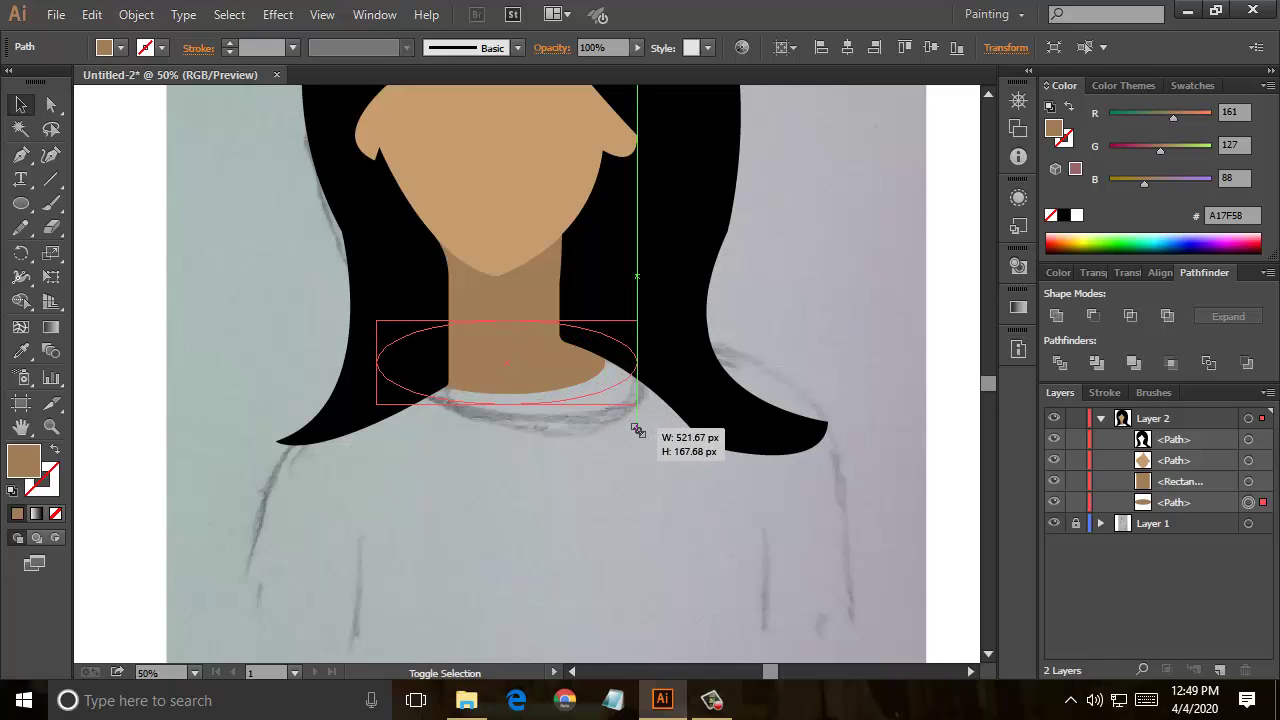
pyautogui.keyDown('shift'); pyautogui.click(571, 400); pyautogui.keyUp('shift')
pyautogui.moveTo(559, 388)
pyautogui.mouseDown()
pyautogui.moveTo(566, 407)
pyautogui.moveTo(588, 400)
pyautogui.mouseUp()
pyautogui.hotkey('ctrl', 'z')
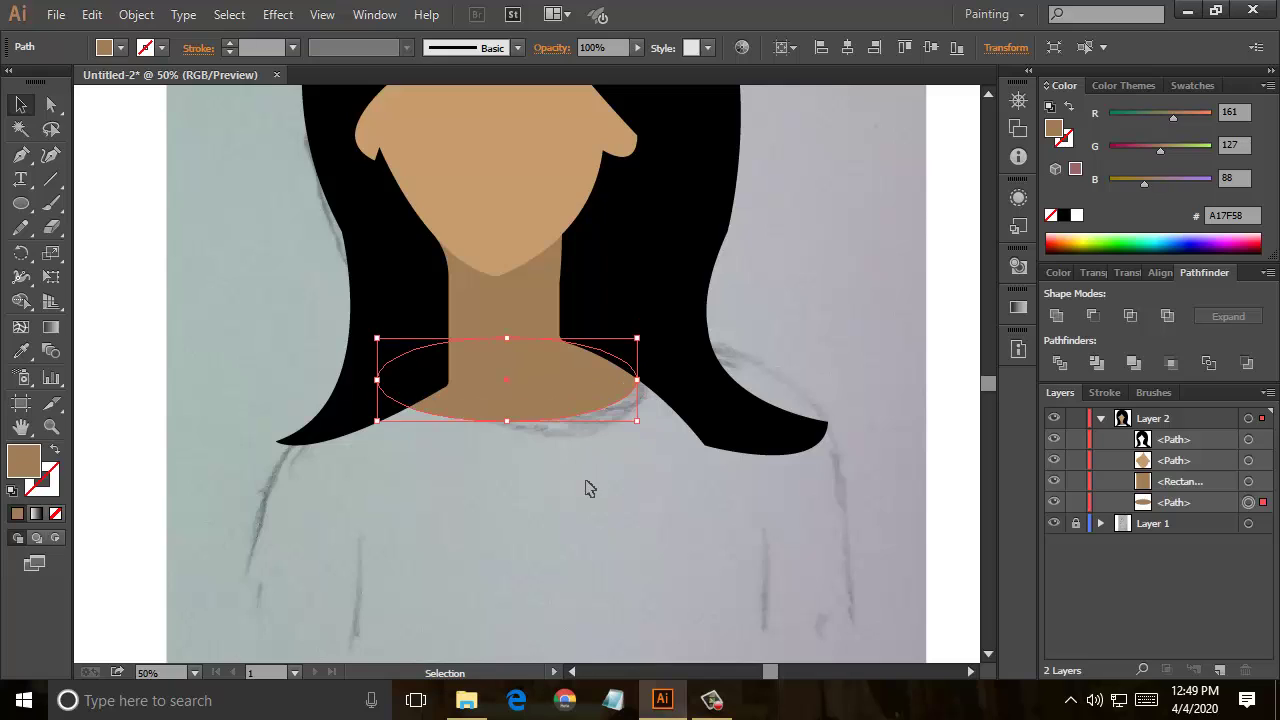
pyautogui.click(597, 548)
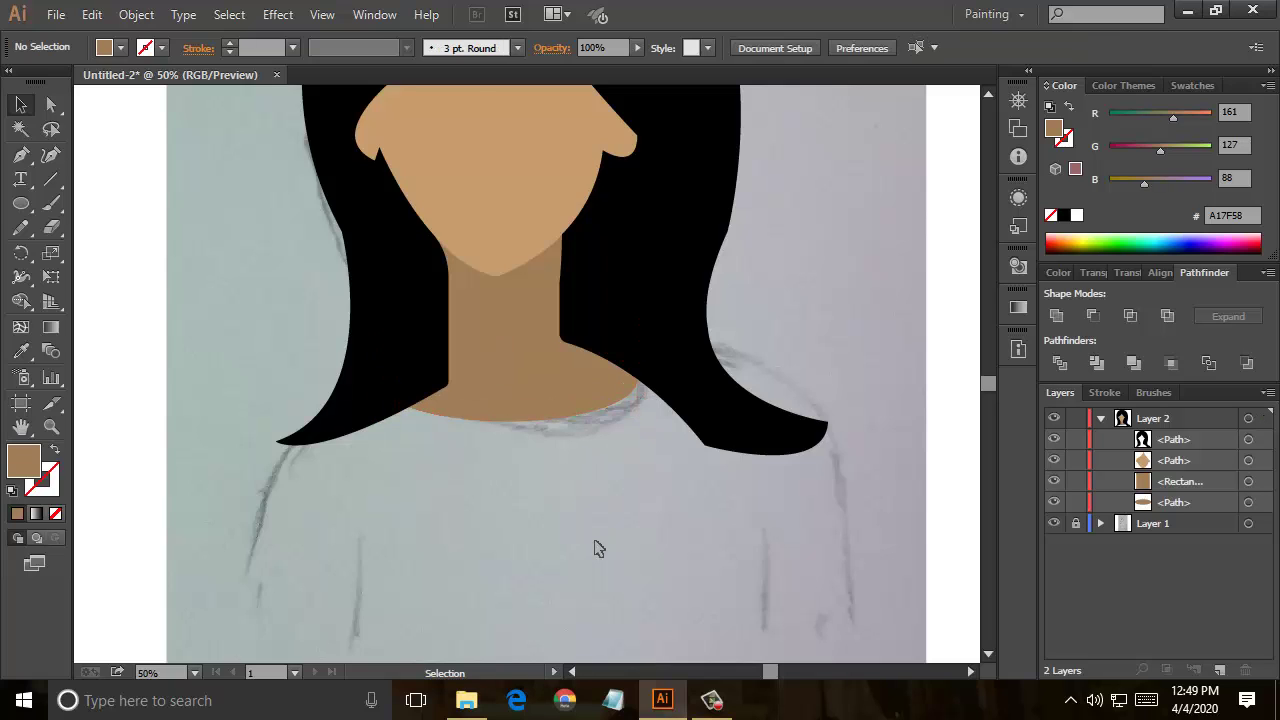
# Step: Start the torso outline at the left shoulder, curving down to a sharp lower-left corner
pyautogui.scroll(-2, 594, 548)
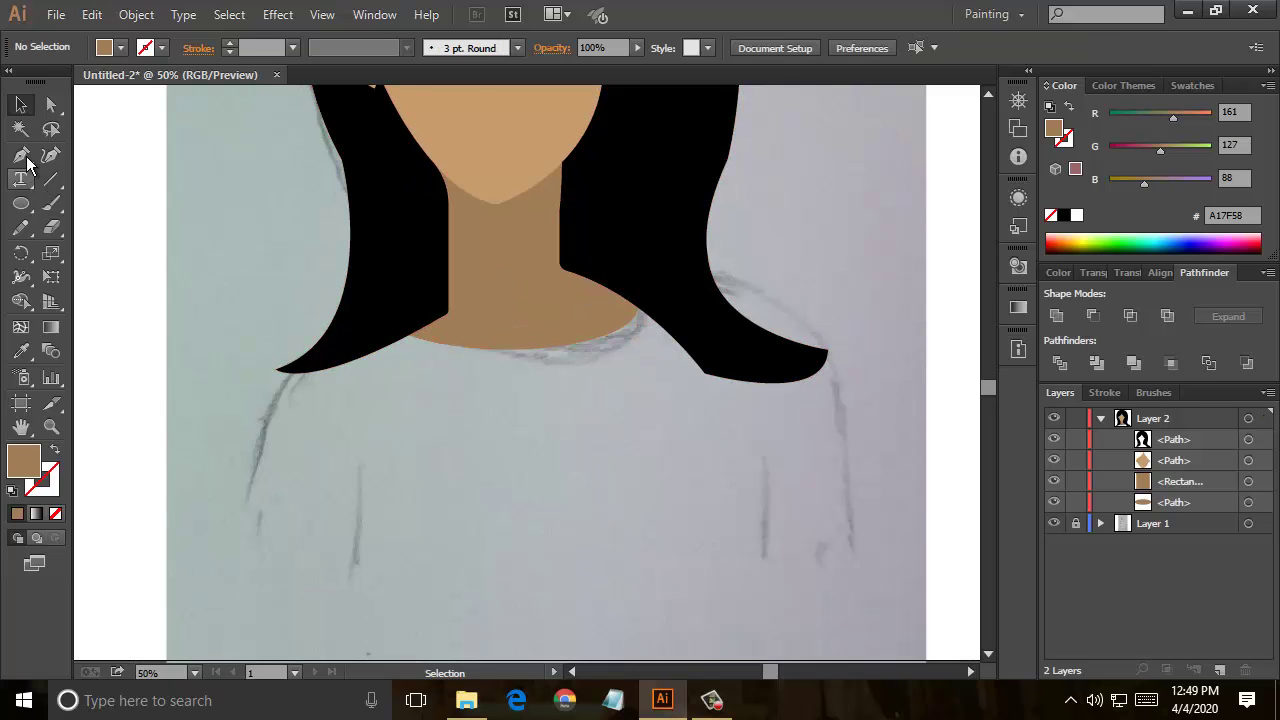
pyautogui.click(21, 155)
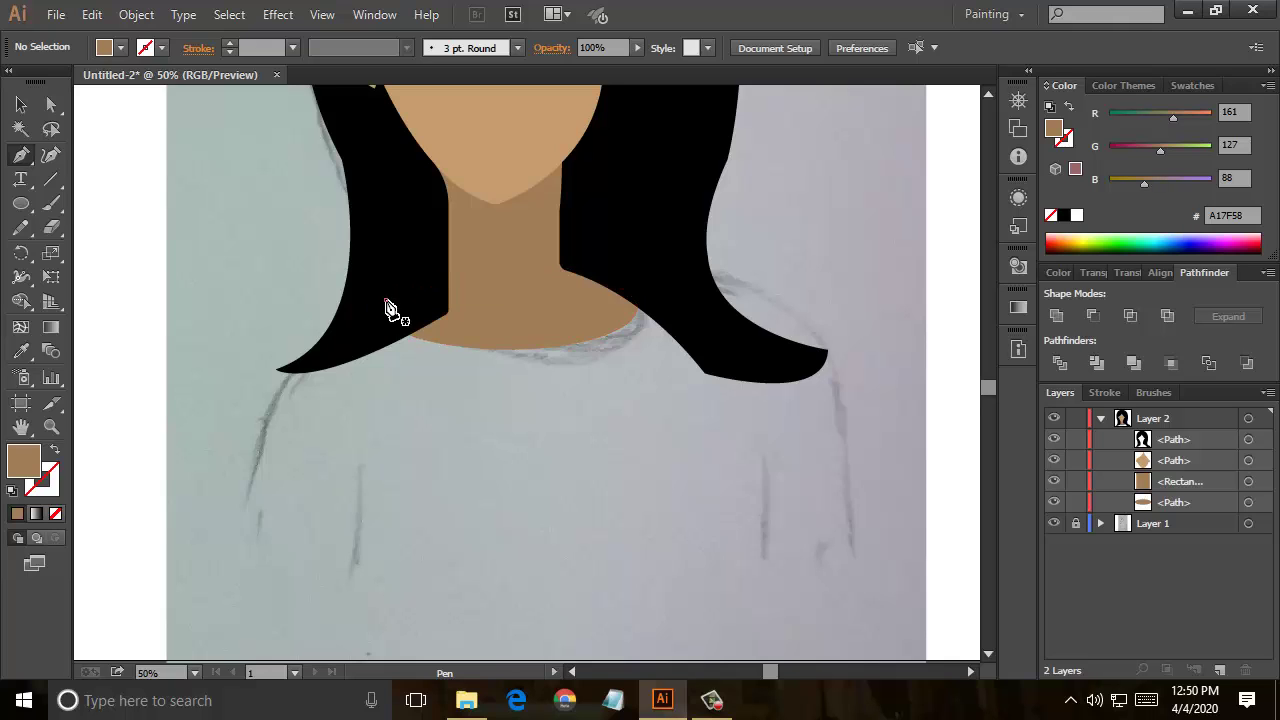
pyautogui.click(387, 303)
pyautogui.scroll(-3, 243, 490)
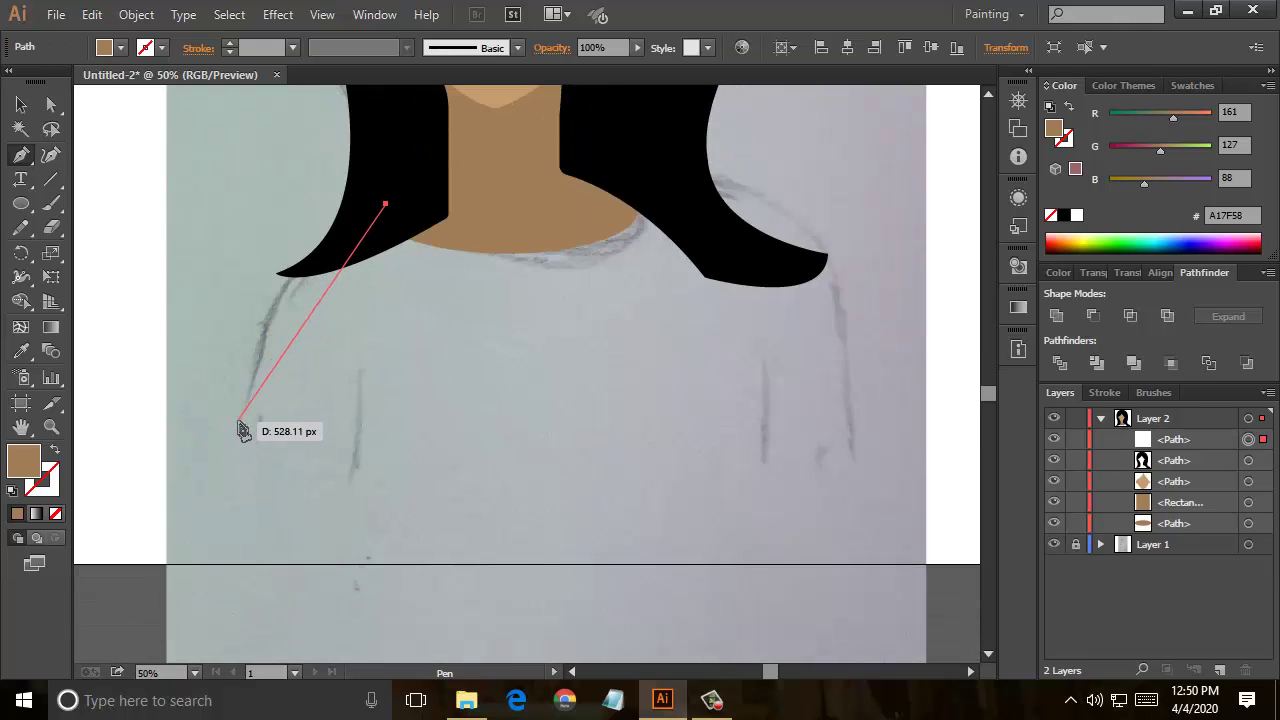
pyautogui.moveTo(238, 421)
pyautogui.mouseDown()
pyautogui.moveTo(224, 597)
pyautogui.moveTo(205, 596)
pyautogui.mouseUp()
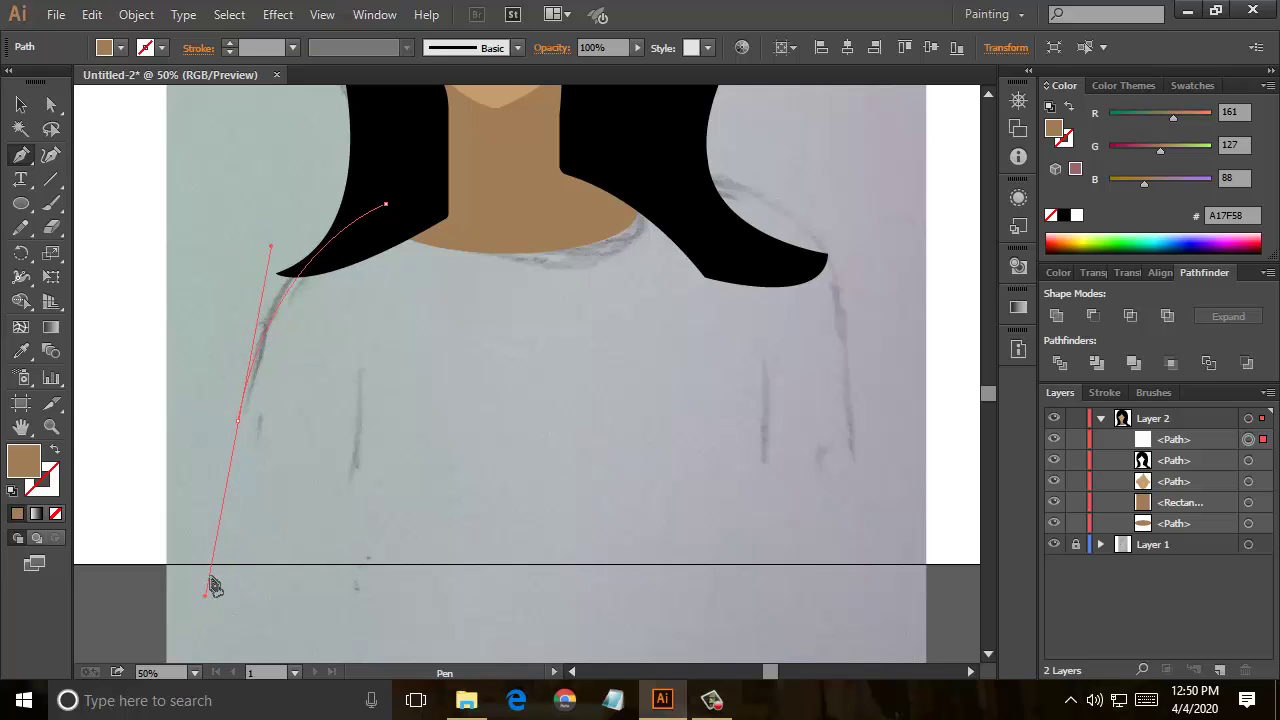
pyautogui.click(238, 421)
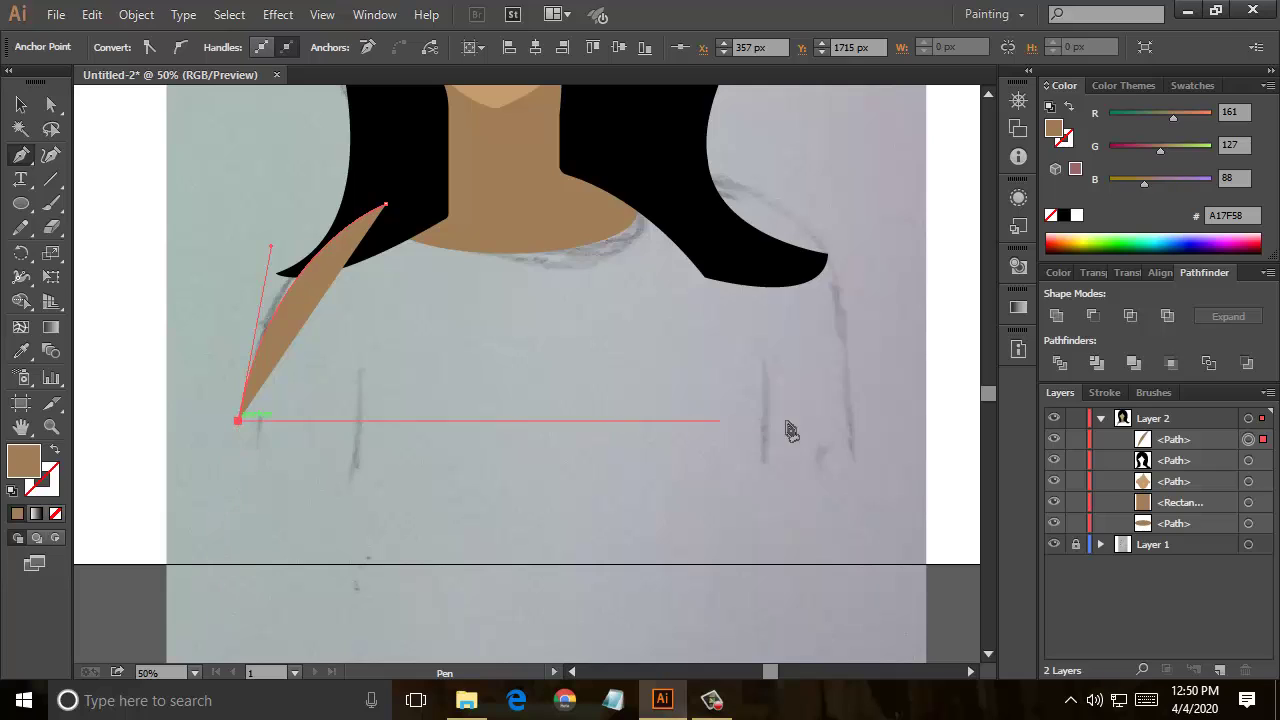
# Step: Add the flat bottom-right corner and curve the torso up over the right shoulder
pyautogui.click(848, 421)
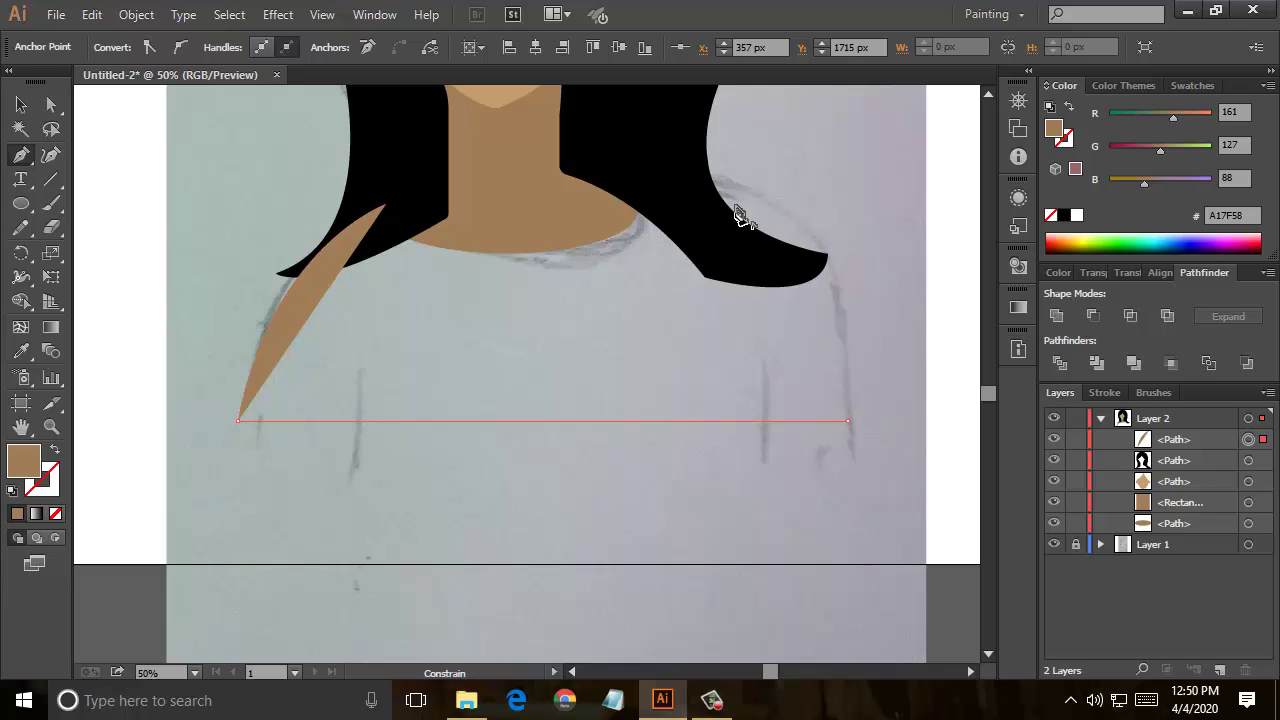
pyautogui.moveTo(654, 177); pyautogui.dragTo(474, 119)
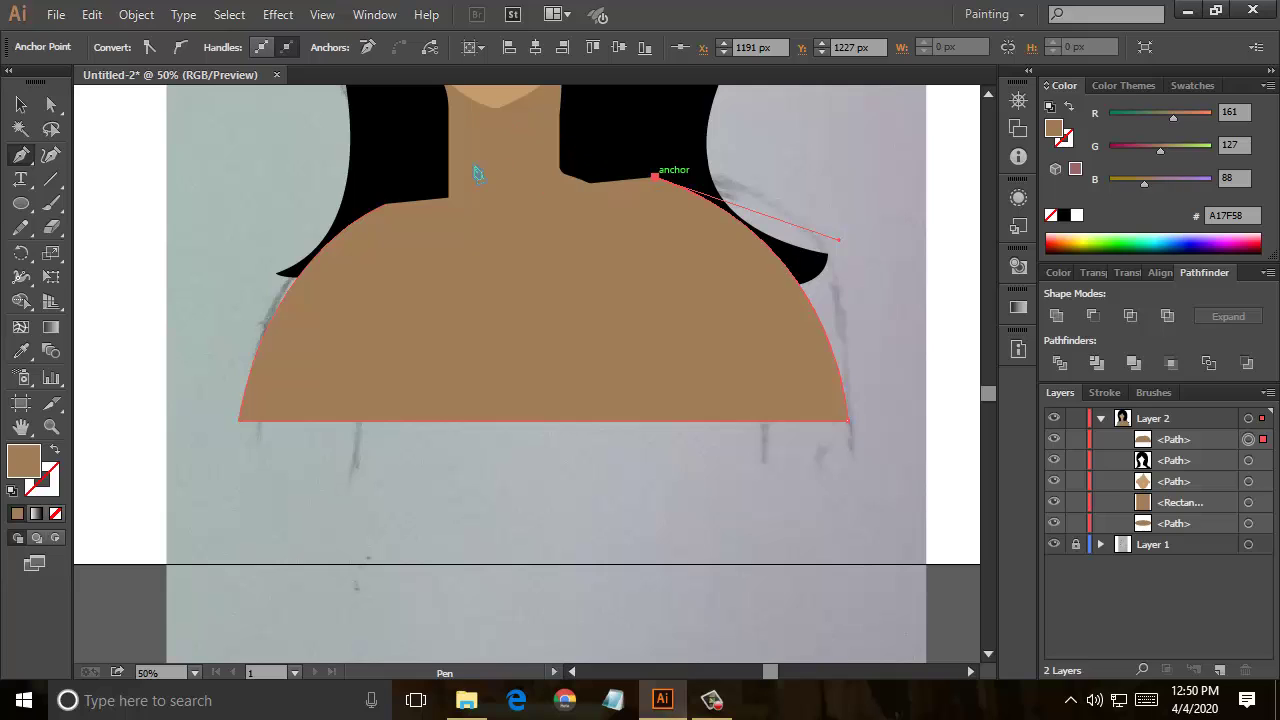
pyautogui.moveTo(654, 177); pyautogui.dragTo(438, 186)
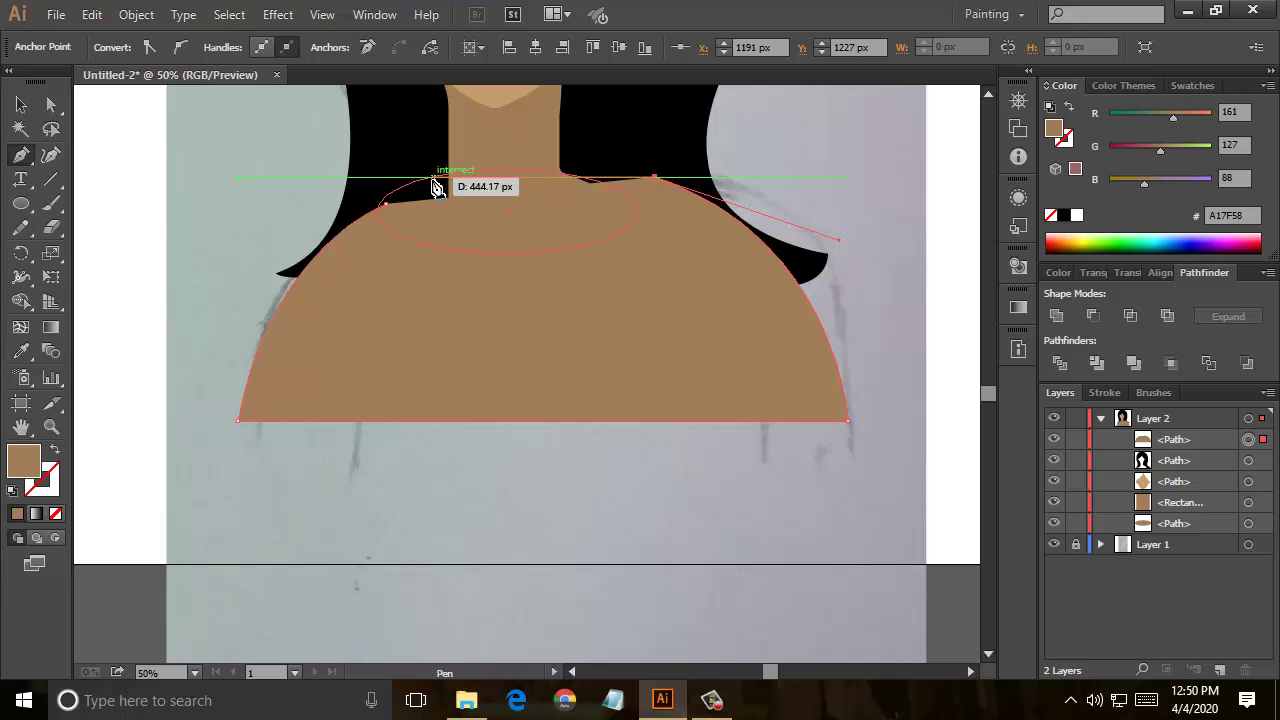
pyautogui.moveTo(434, 187); pyautogui.dragTo(400, 209)
pyautogui.click(385, 204)
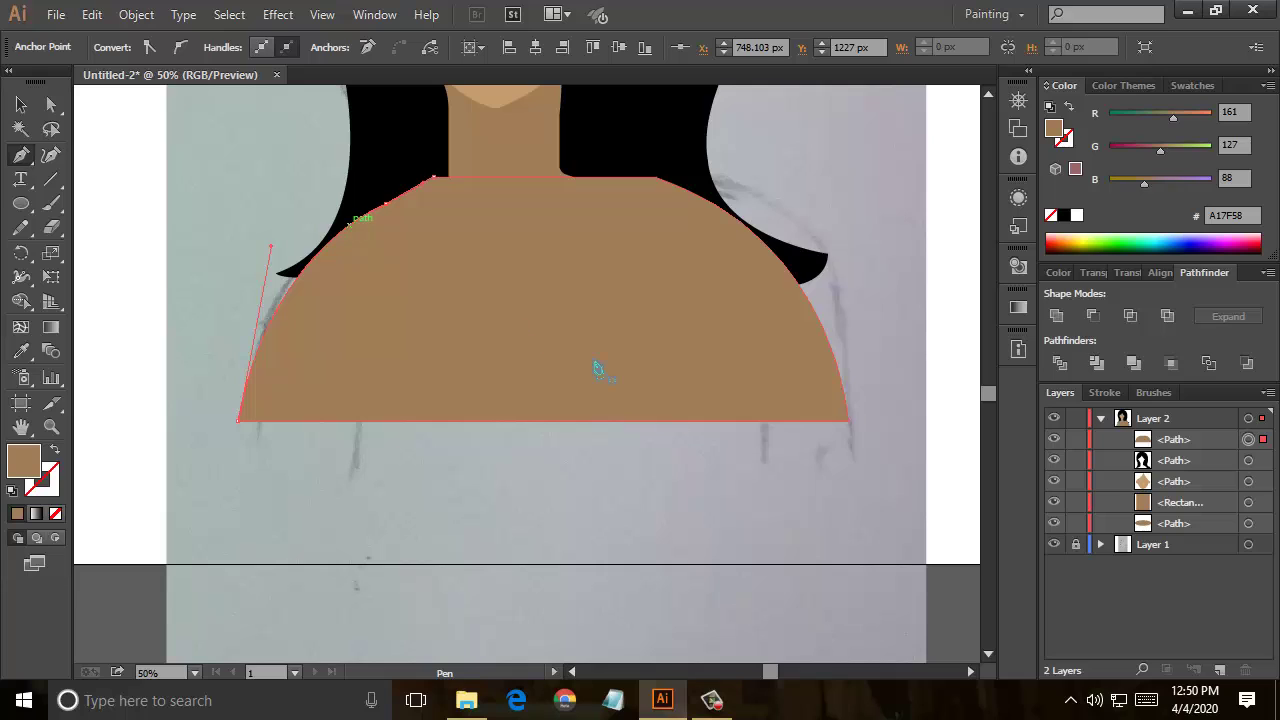
pyautogui.click(21, 104)
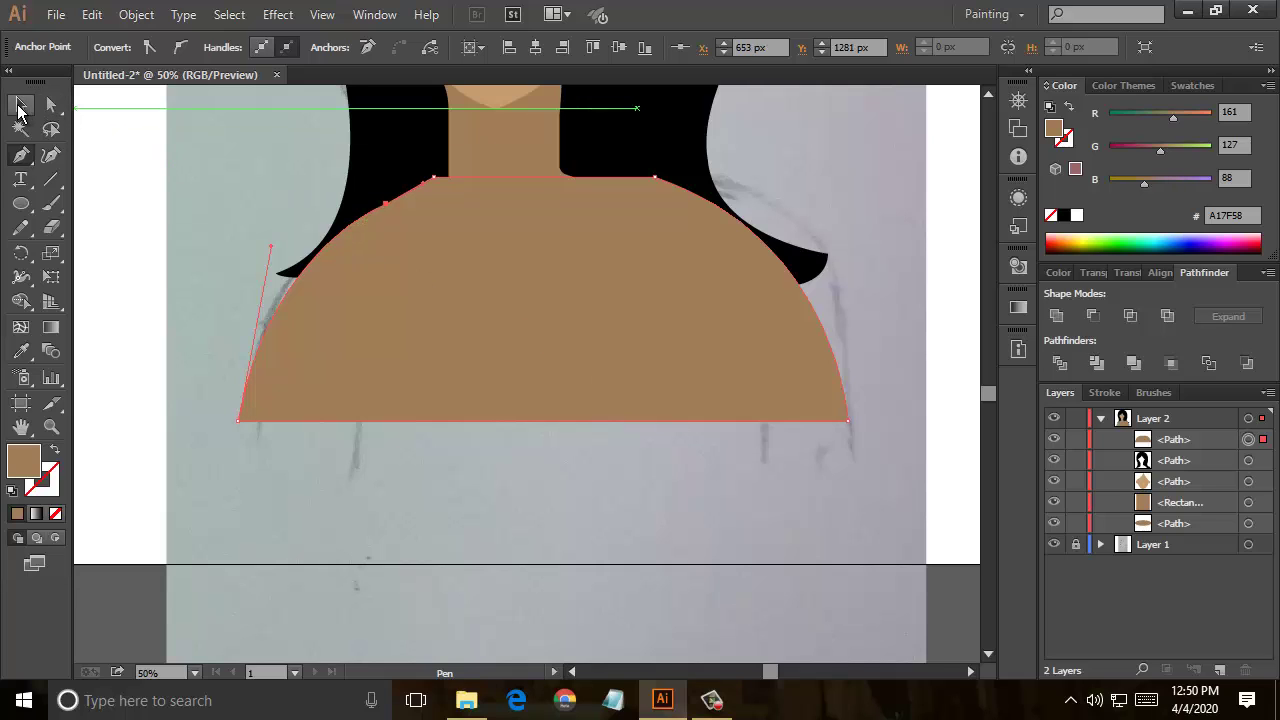
# Step: Fill the torso cyan 00B0C9 and send it to the back behind the hair and neck
pyautogui.click(623, 492)
pyautogui.click(1248, 439)
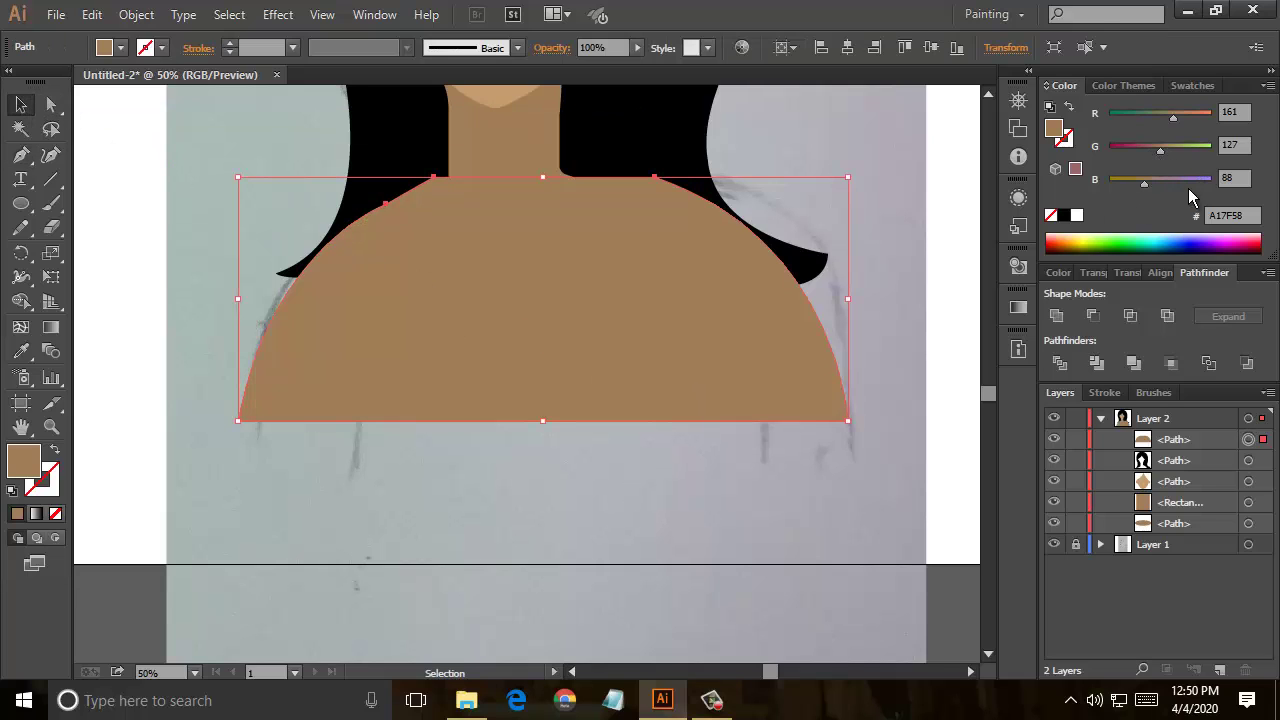
pyautogui.click(1143, 238)
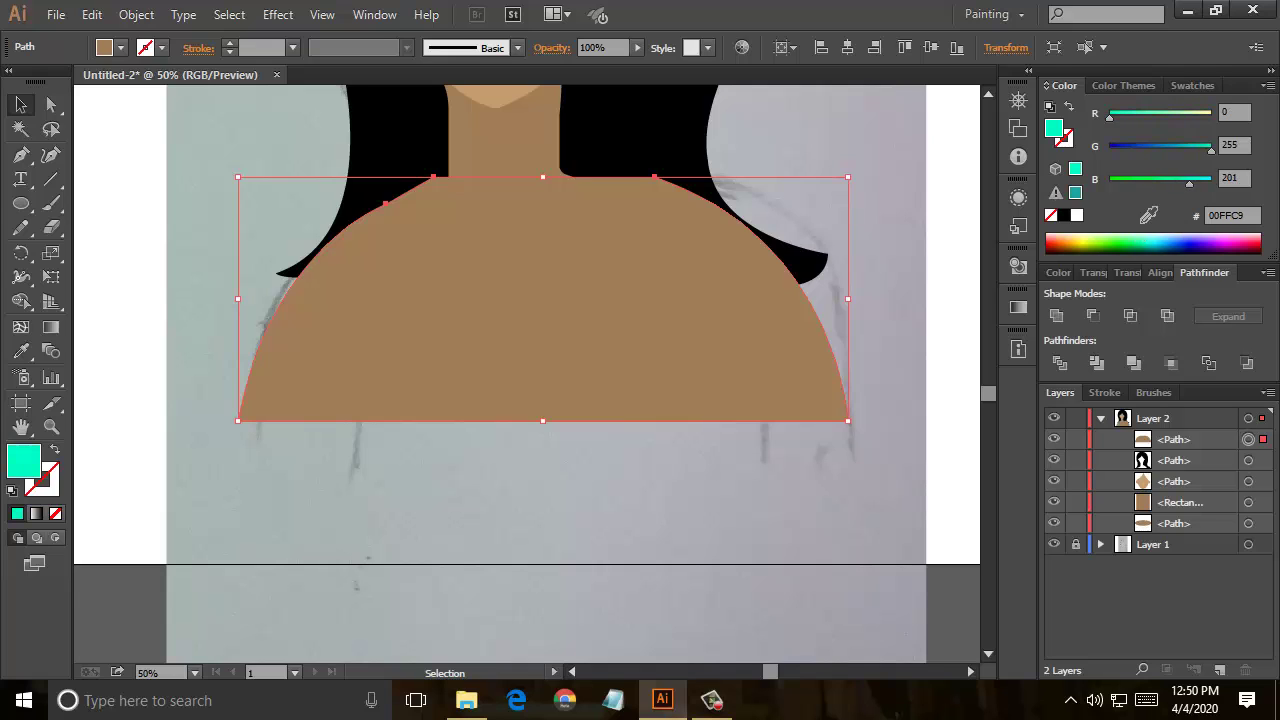
pyautogui.click(1179, 145)
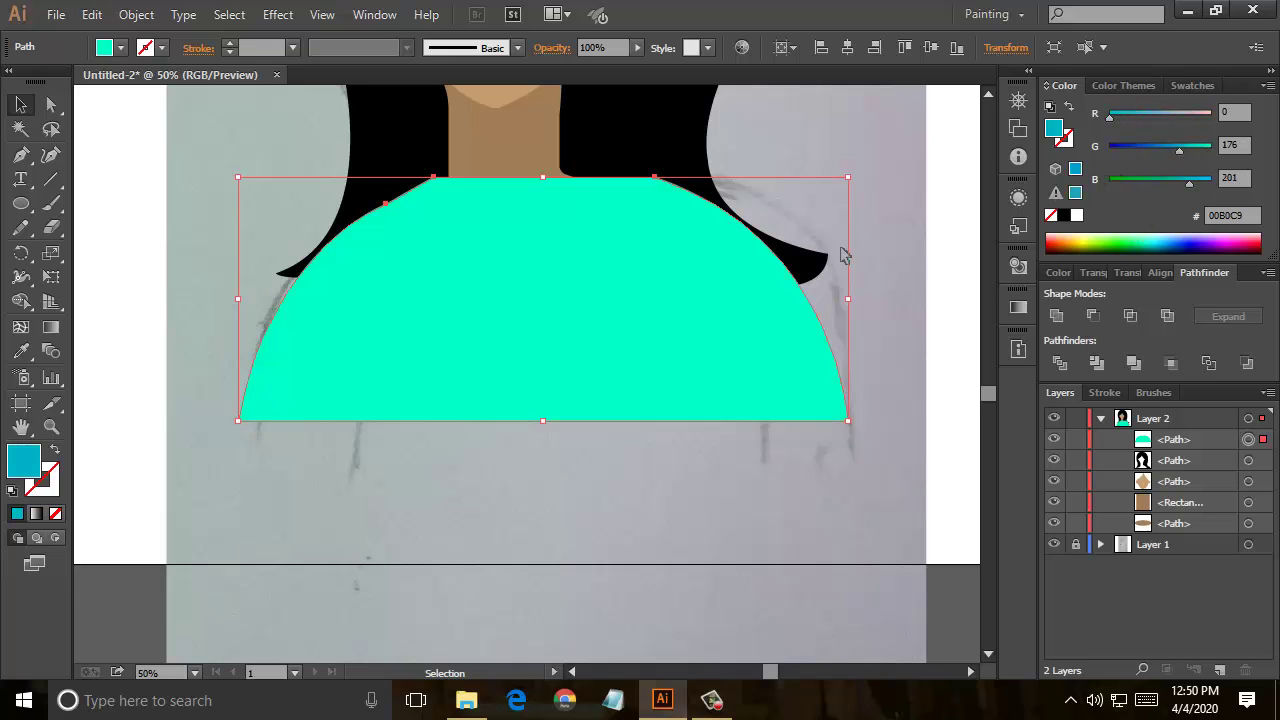
pyautogui.rightClick(635, 317)
pyautogui.moveTo(691, 600)
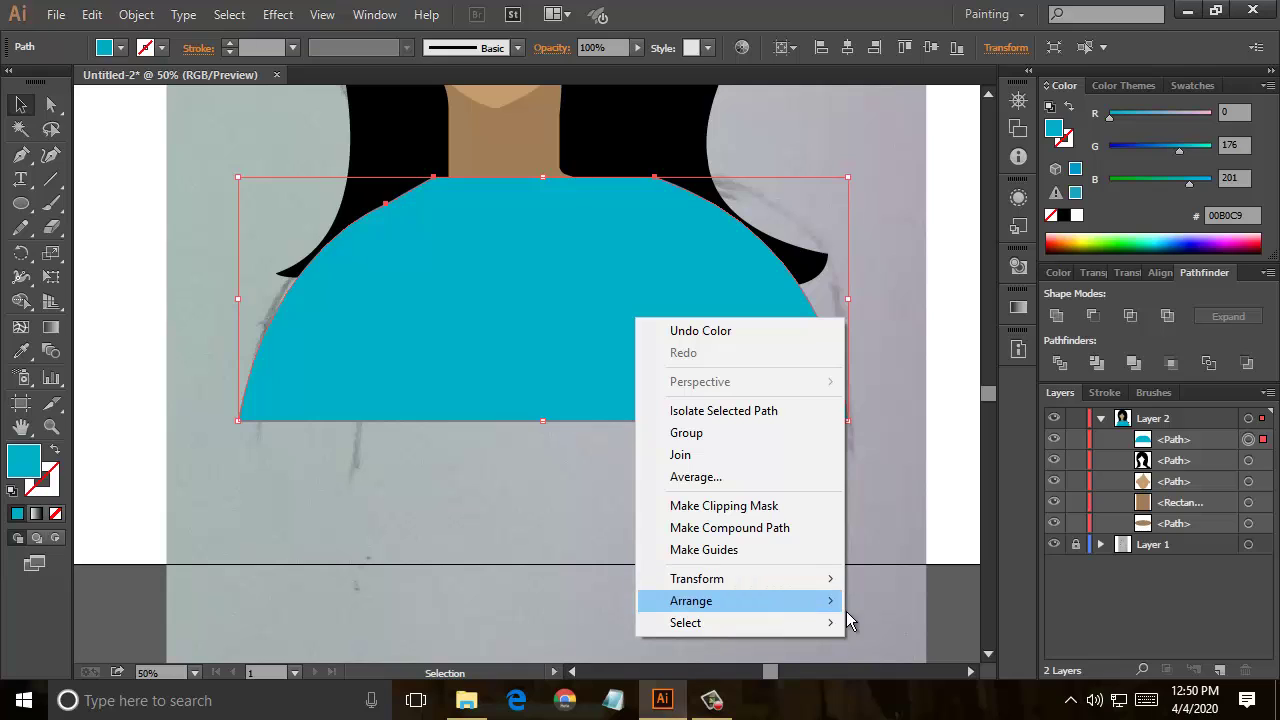
pyautogui.click(877, 665)
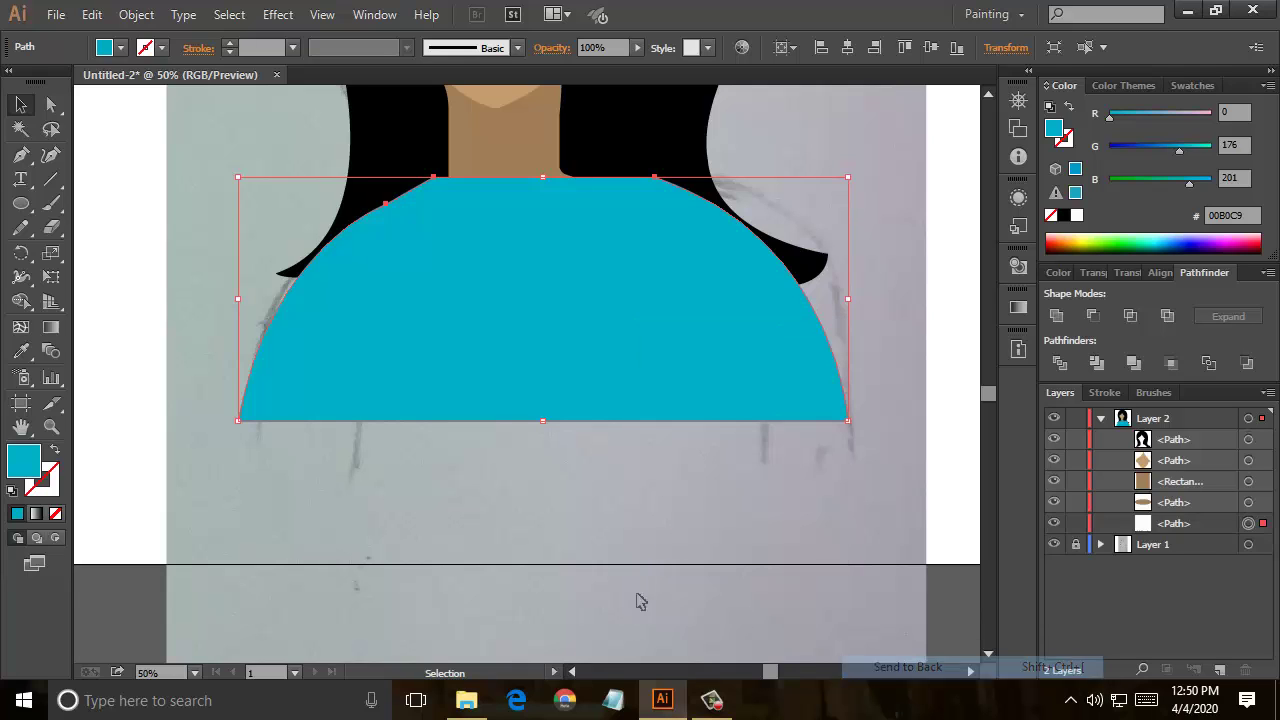
pyautogui.click(577, 532)
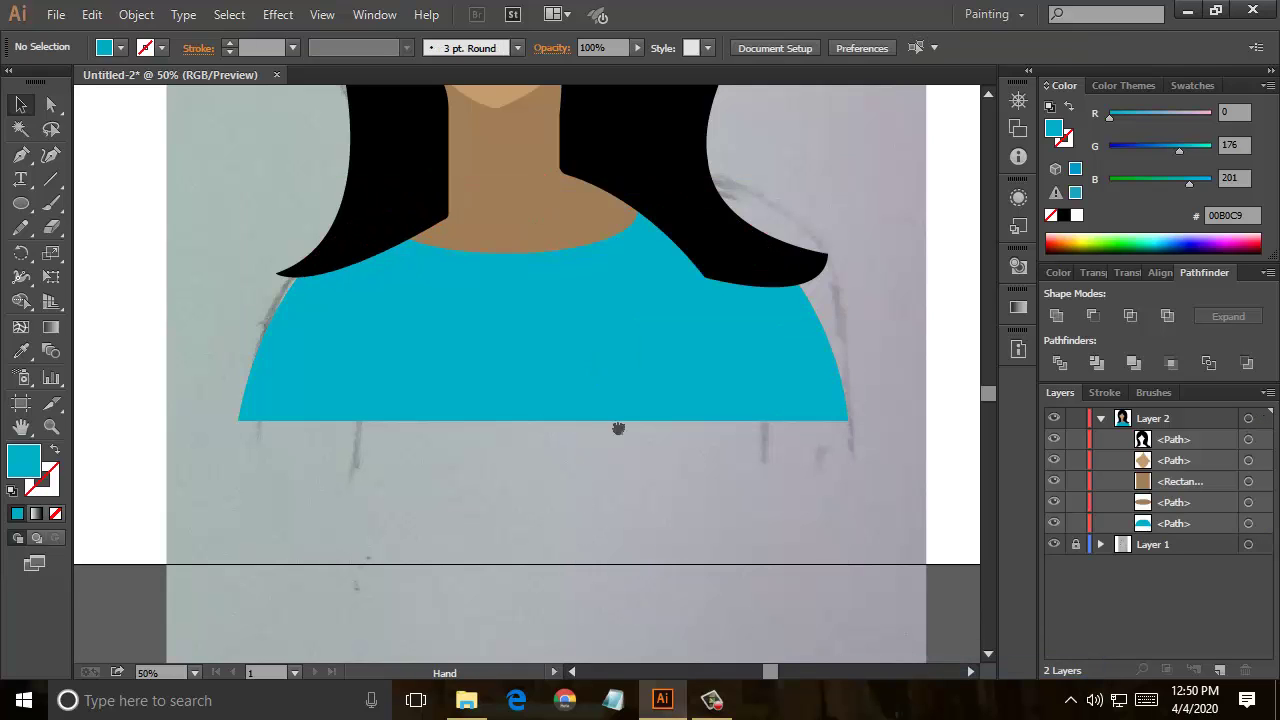
# Step: Round the hair's lower right tip so it curves over the shoulder
pyautogui.moveTo(617, 428)
pyautogui.mouseDown()
pyautogui.moveTo(579, 536)
pyautogui.moveTo(563, 491)
pyautogui.mouseUp()
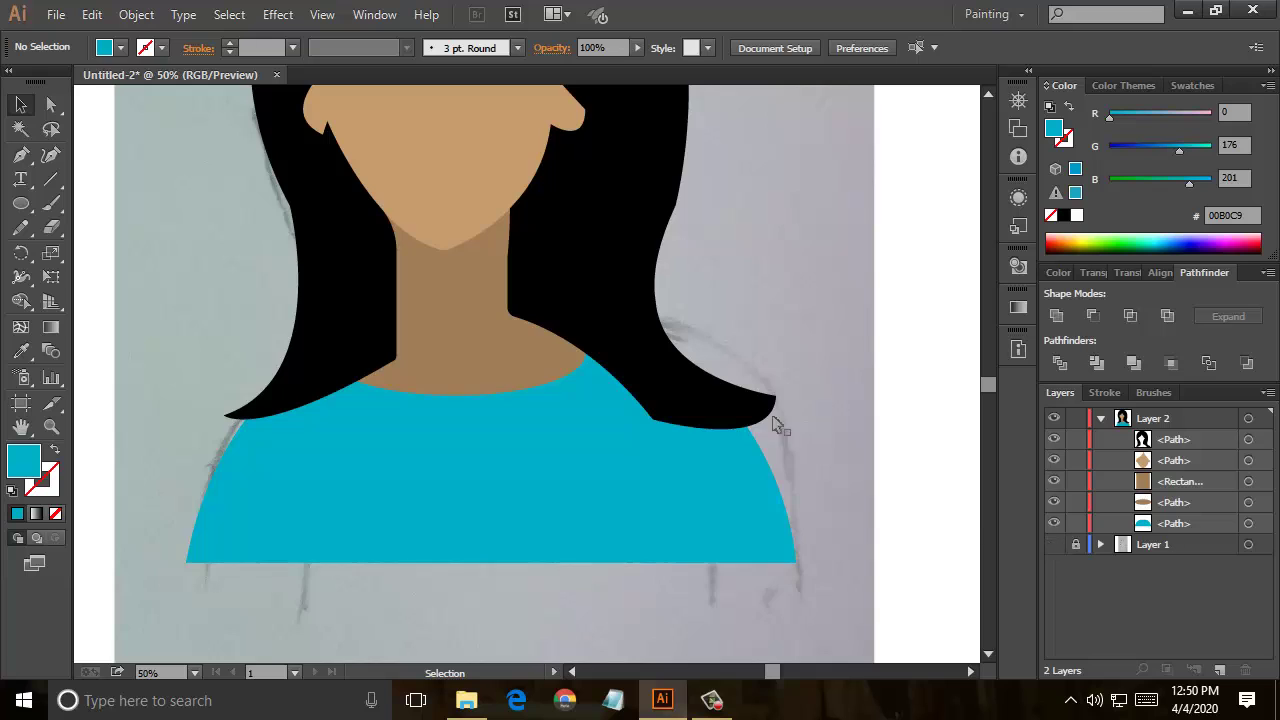
pyautogui.moveTo(757, 254)
pyautogui.mouseDown()
pyautogui.moveTo(903, 263)
pyautogui.moveTo(686, 374)
pyautogui.moveTo(741, 342)
pyautogui.mouseUp()
pyautogui.click(51, 104)
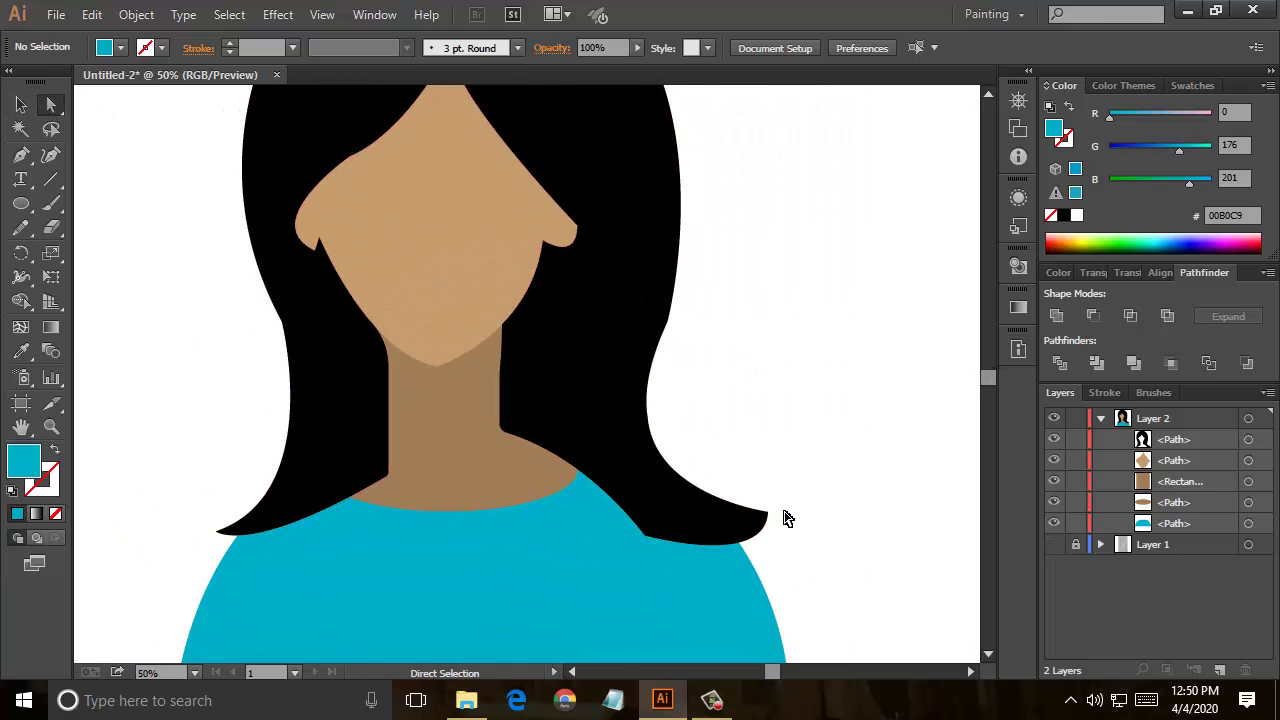
pyautogui.moveTo(767, 513); pyautogui.dragTo(753, 541)
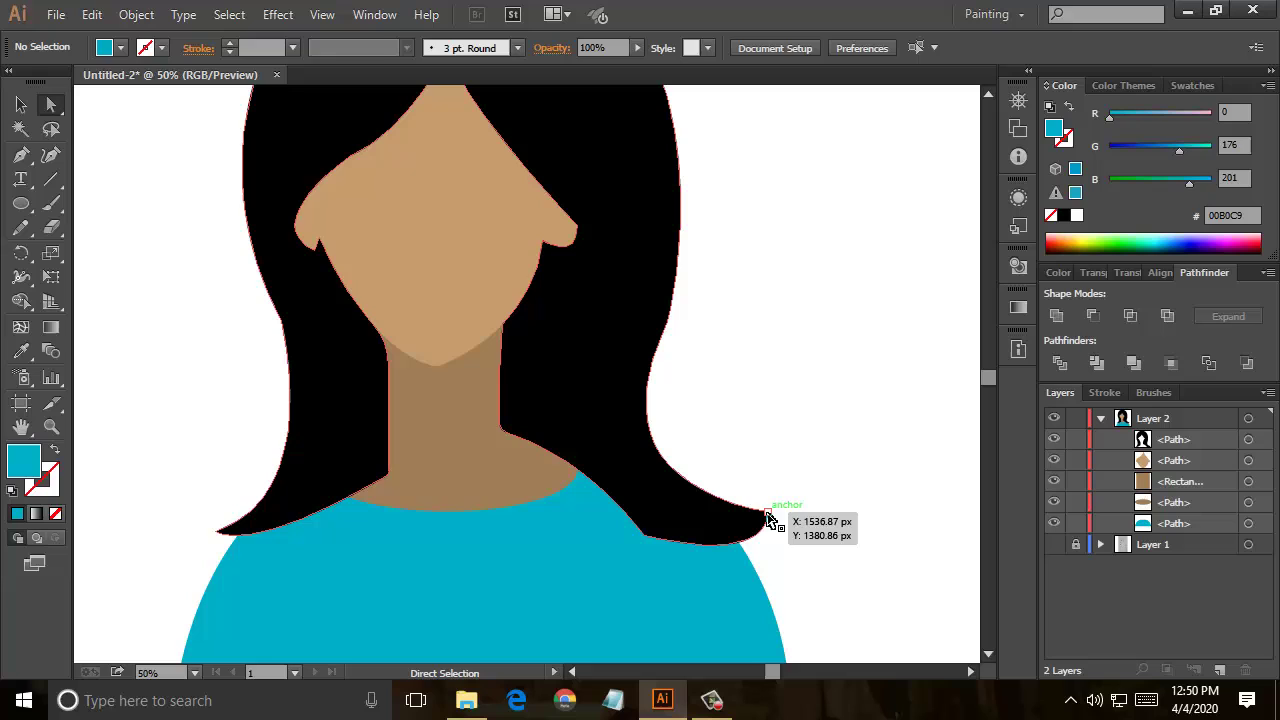
pyautogui.click(677, 532)
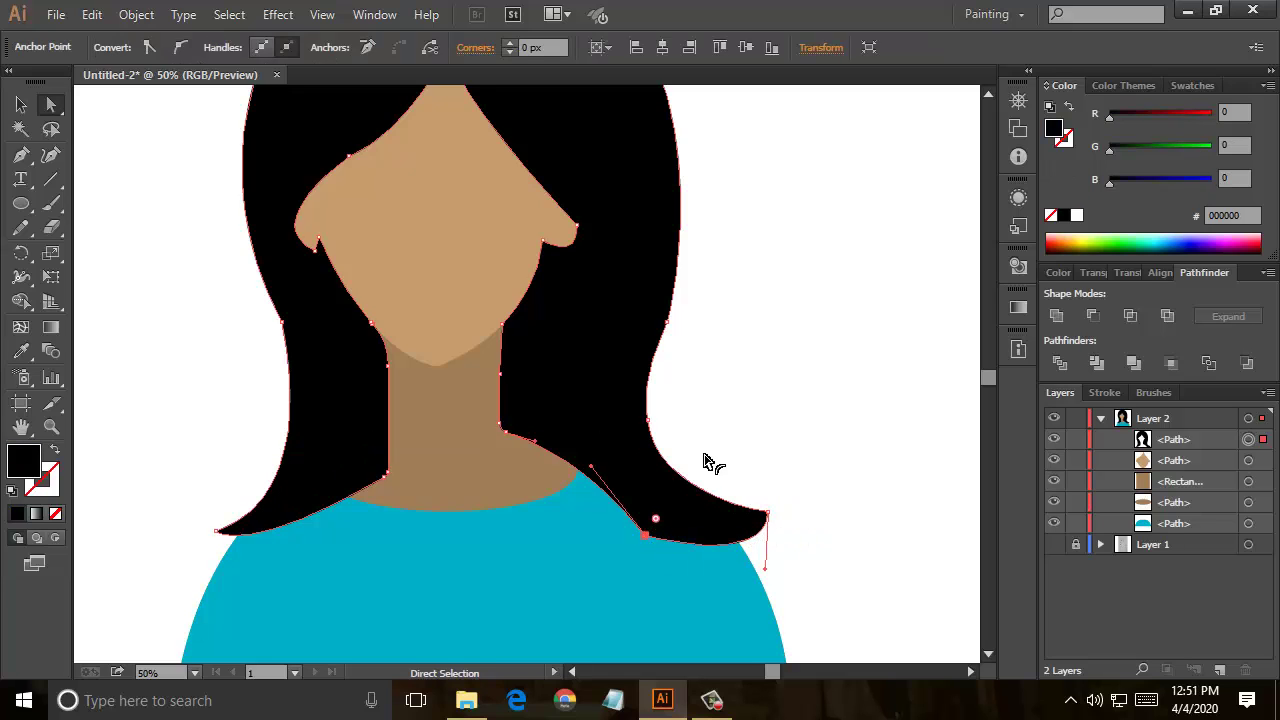
pyautogui.moveTo(709, 463); pyautogui.dragTo(870, 387)
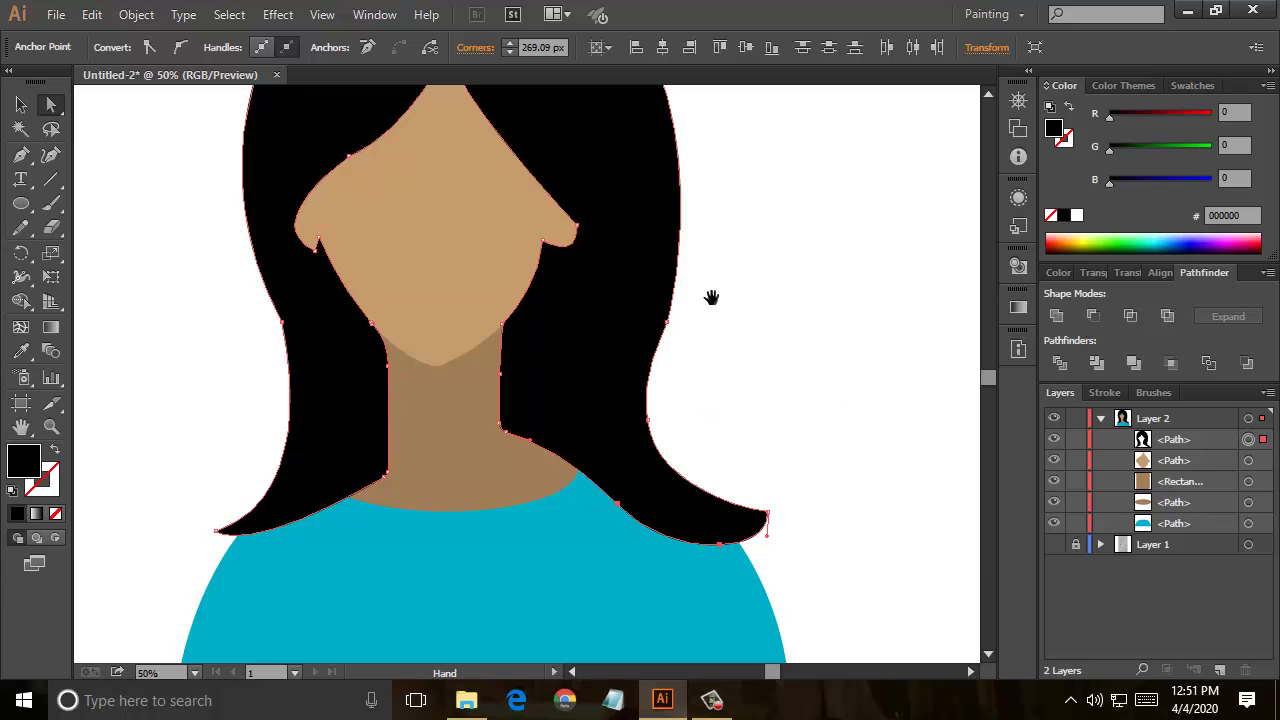
# Step: Soften the rounded corner at the top of the hair
pyautogui.moveTo(712, 299)
pyautogui.mouseDown()
pyautogui.moveTo(777, 371)
pyautogui.moveTo(818, 481)
pyautogui.mouseUp()
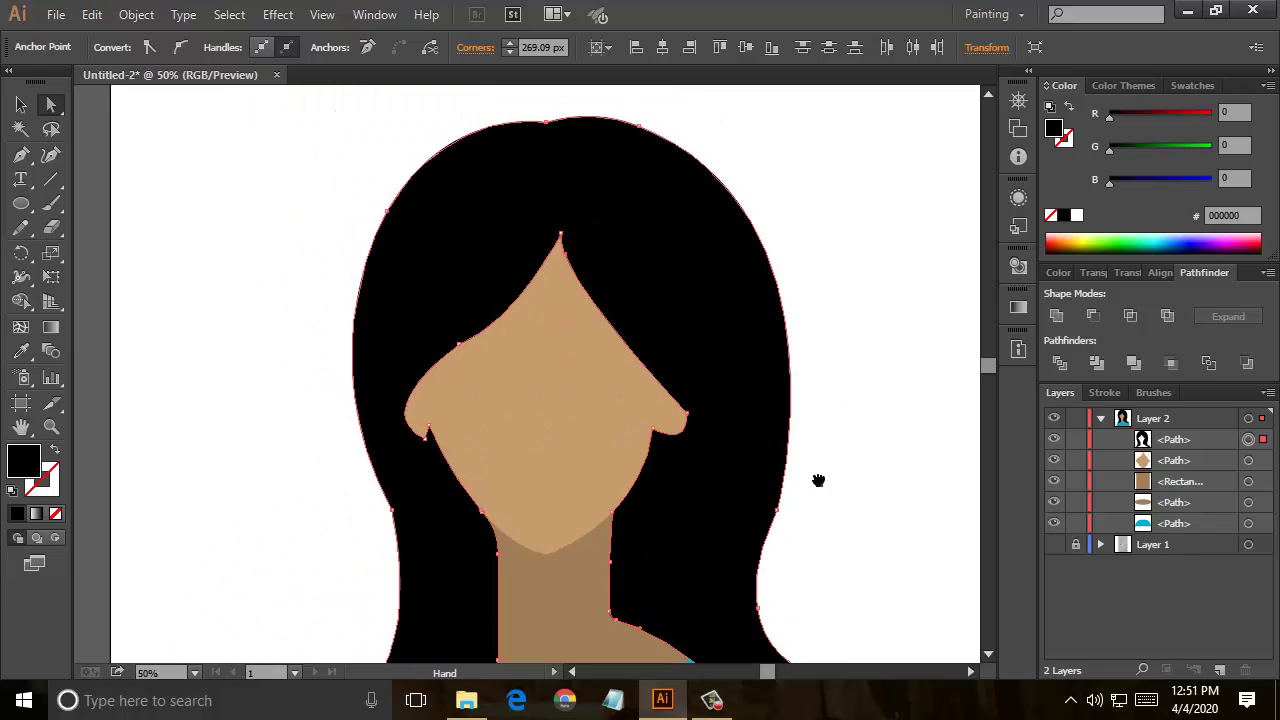
pyautogui.moveTo(717, 151); pyautogui.dragTo(703, 251)
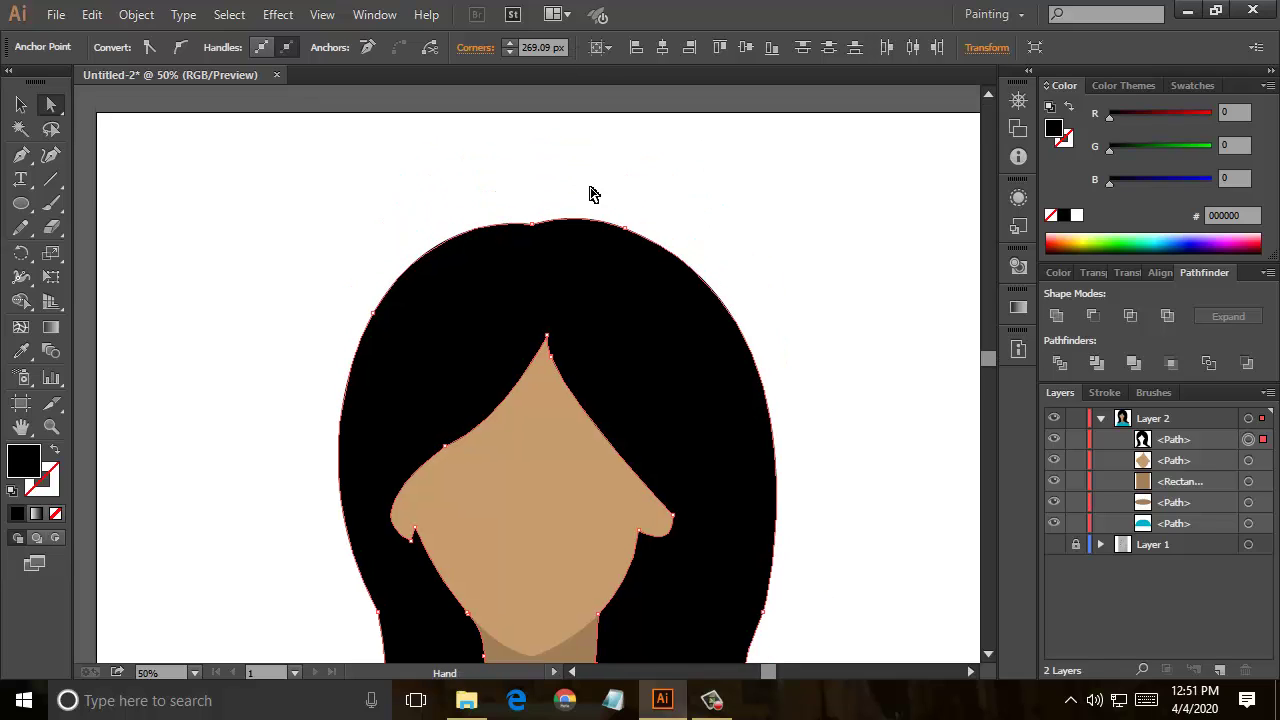
pyautogui.moveTo(530, 229); pyautogui.dragTo(497, 118)
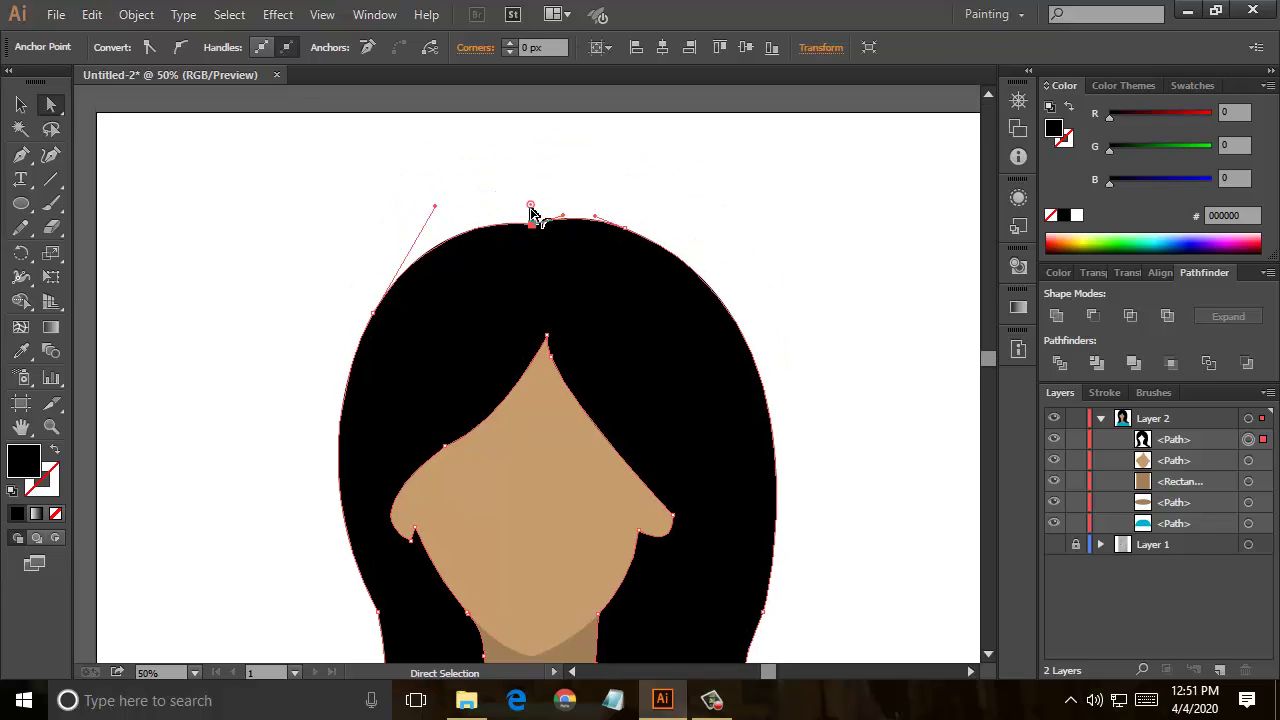
pyautogui.click(764, 366)
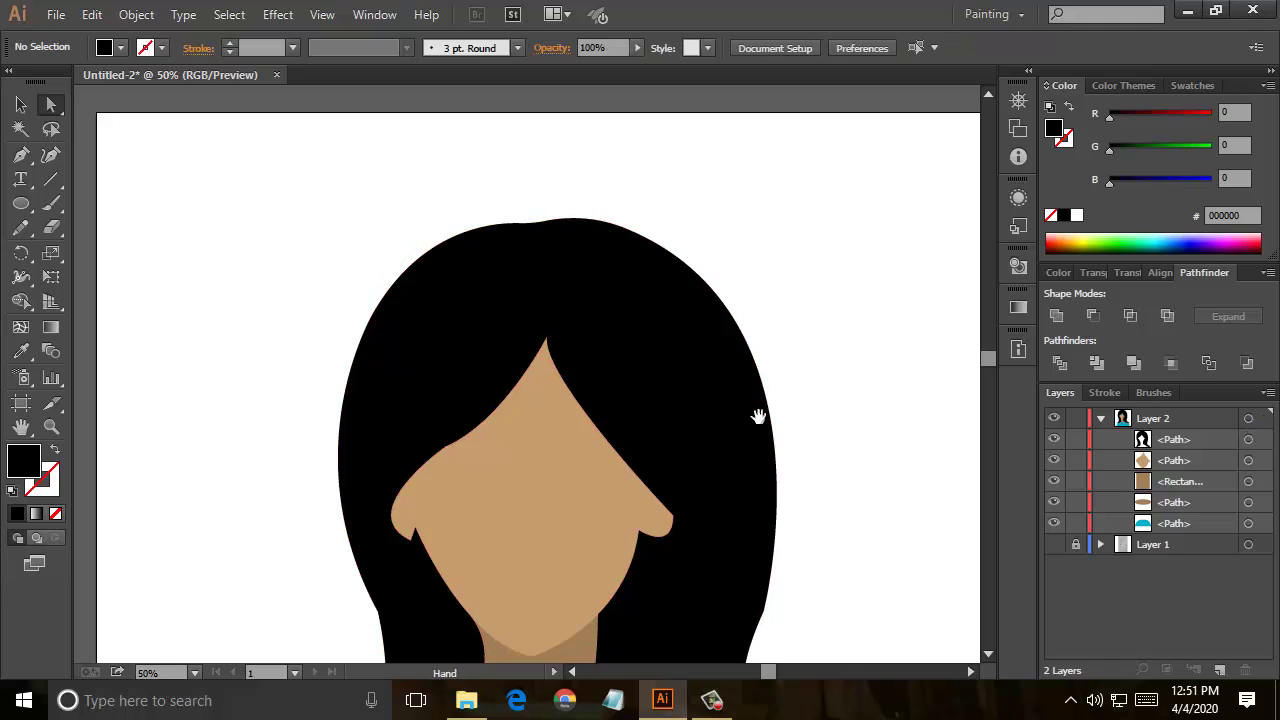
pyautogui.moveTo(730, 320); pyautogui.dragTo(740, 208)
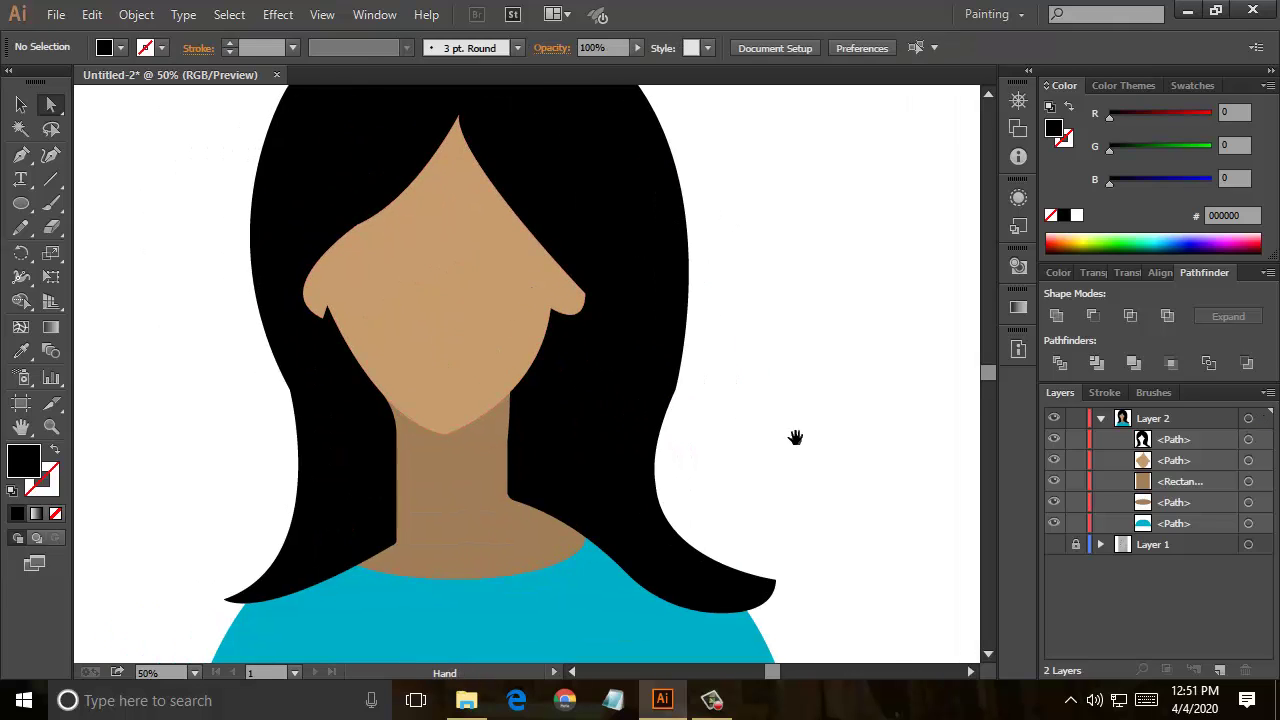
pyautogui.moveTo(794, 437); pyautogui.dragTo(764, 288)
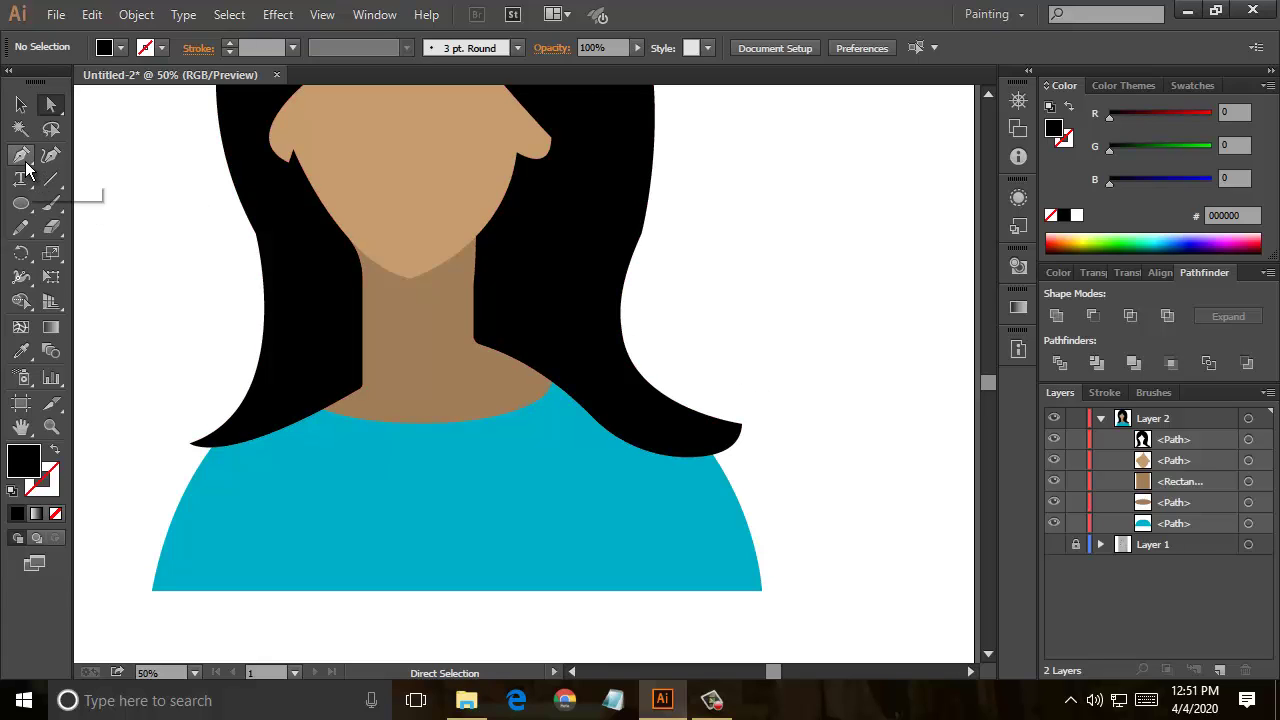
# Step: Adjust the bottom anchor of the neckline ellipse
pyautogui.click(23, 160)
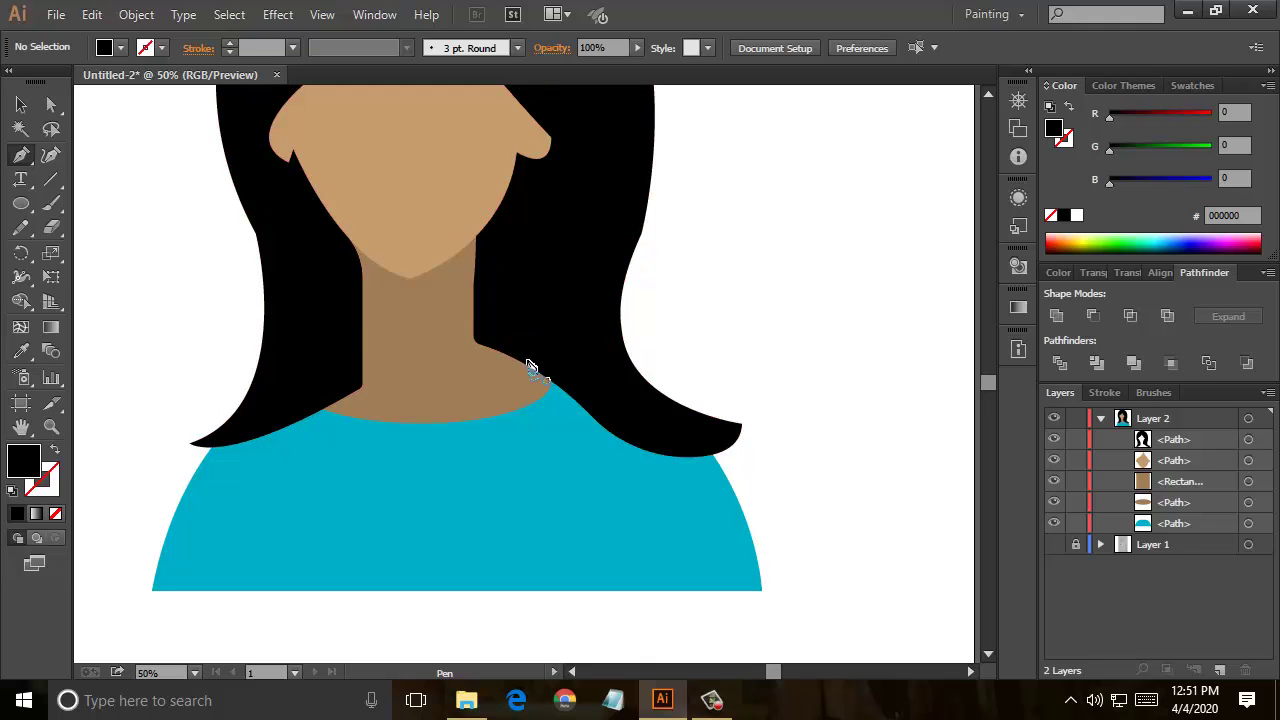
pyautogui.click(51, 104)
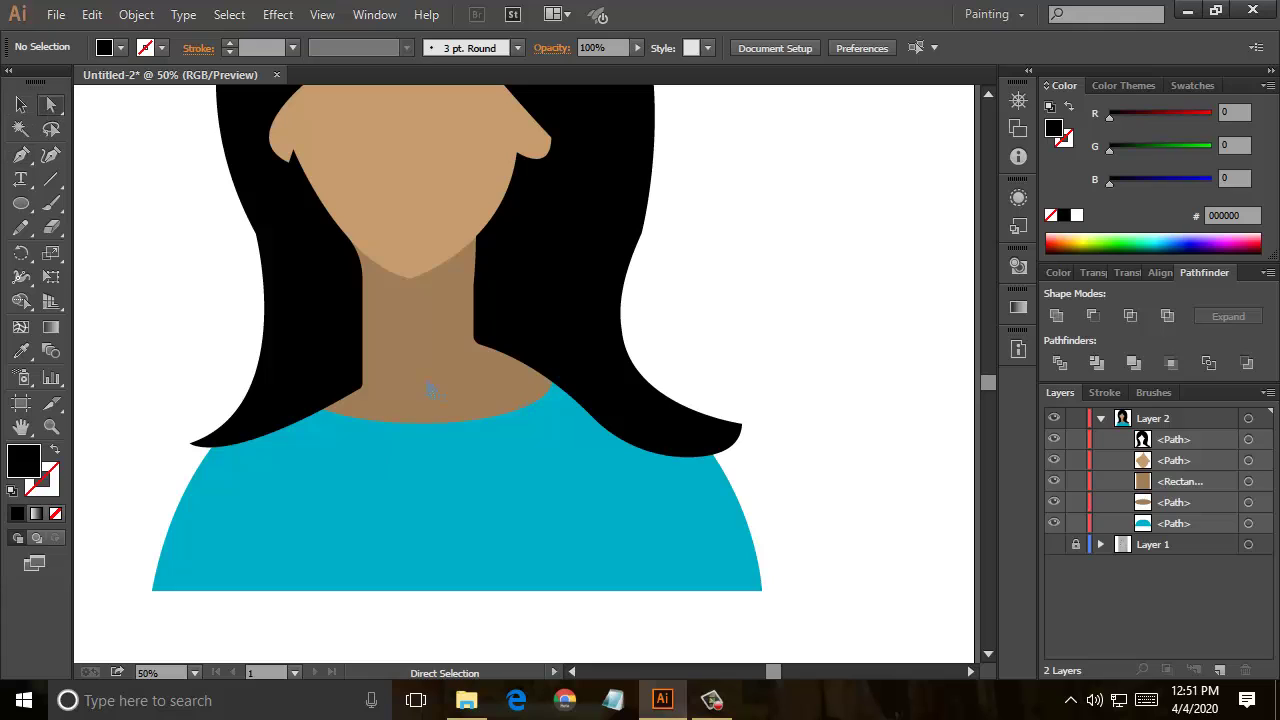
pyautogui.click(448, 424)
pyautogui.moveTo(420, 421)
pyautogui.mouseDown()
pyautogui.moveTo(432, 456)
pyautogui.moveTo(484, 459)
pyautogui.mouseUp()
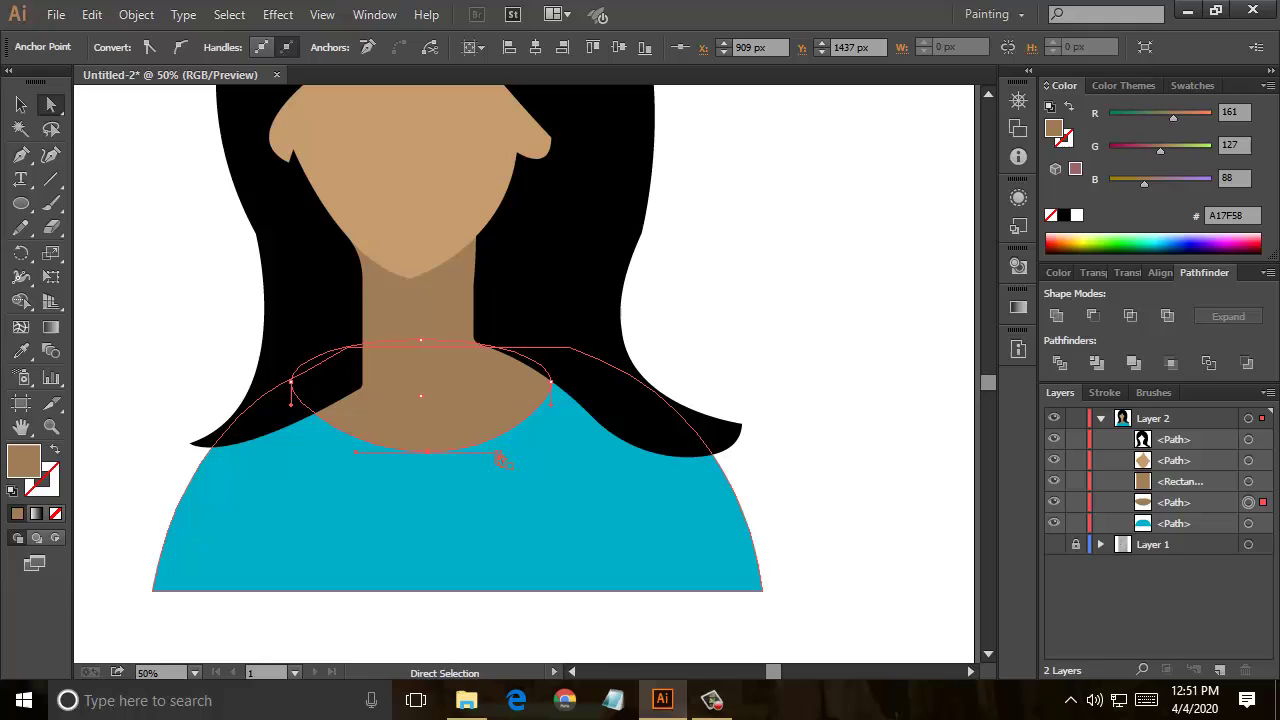
pyautogui.click(790, 358)
pyautogui.press('space')
pyautogui.moveTo(796, 384)
pyautogui.mouseDown()
pyautogui.moveTo(806, 394)
pyautogui.moveTo(714, 343)
pyautogui.moveTo(863, 338)
pyautogui.mouseUp()
# Step: Push the hair's left anchor outward and level the handle on its lower-left curve
pyautogui.click(375, 262)
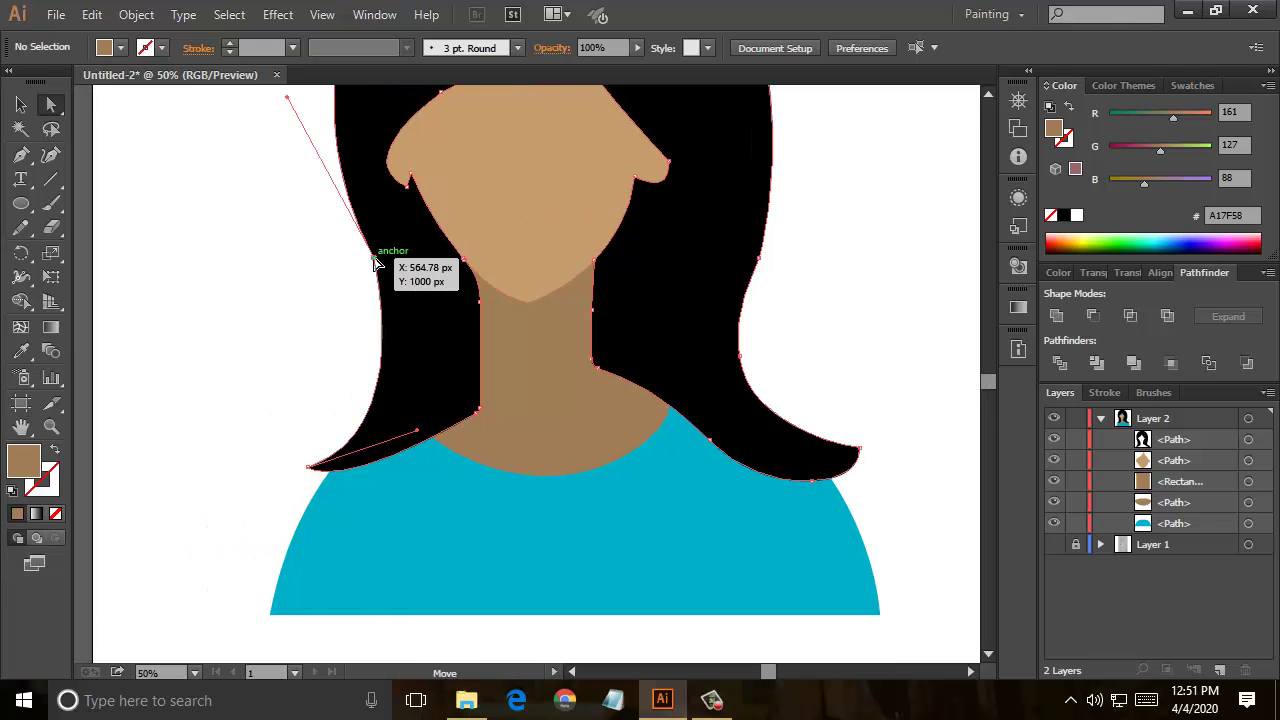
pyautogui.moveTo(375, 262); pyautogui.dragTo(352, 260)
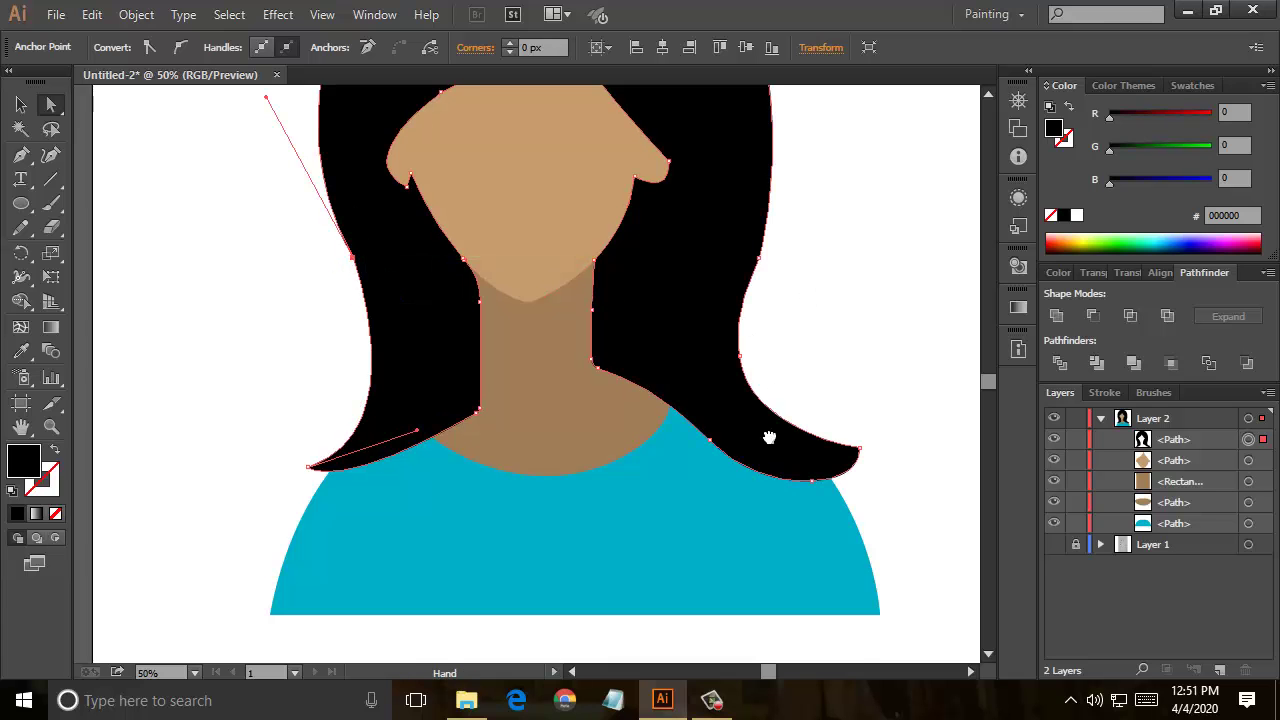
pyautogui.scroll(5, 769, 437)
pyautogui.hscroll(-2, 794, 486)
pyautogui.scroll(-4, 823, 410)
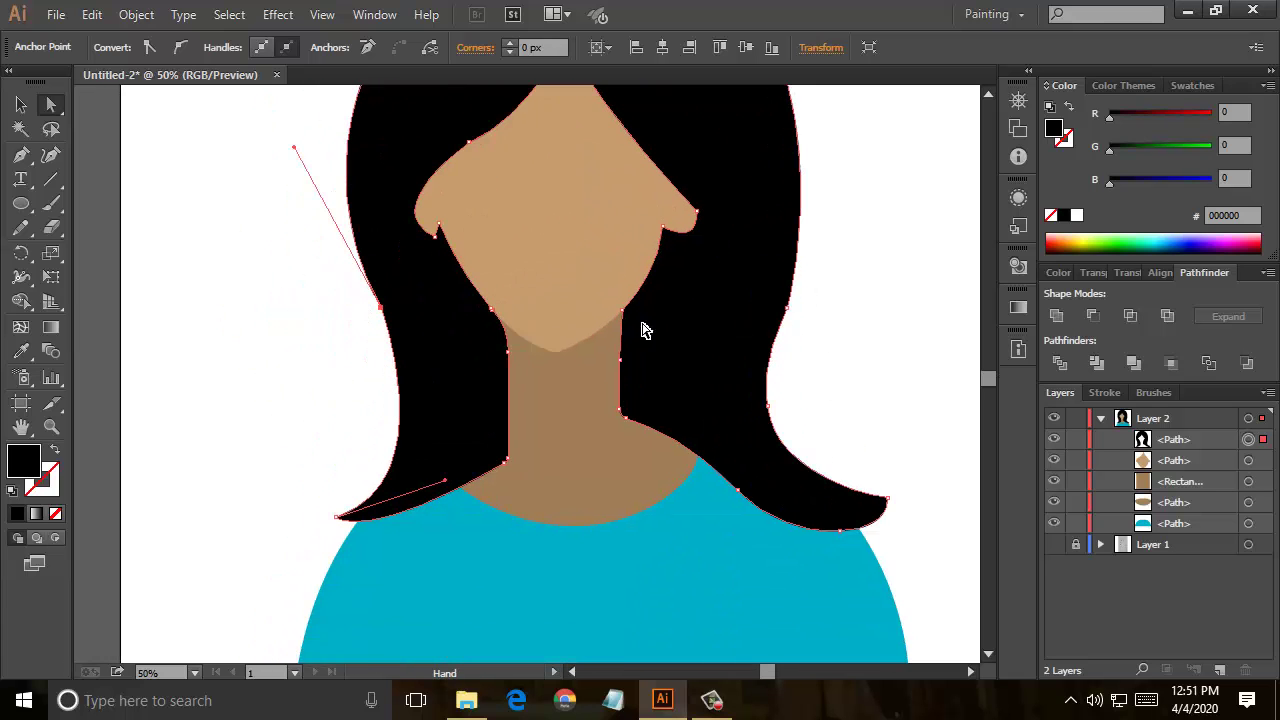
pyautogui.moveTo(446, 484); pyautogui.dragTo(410, 470)
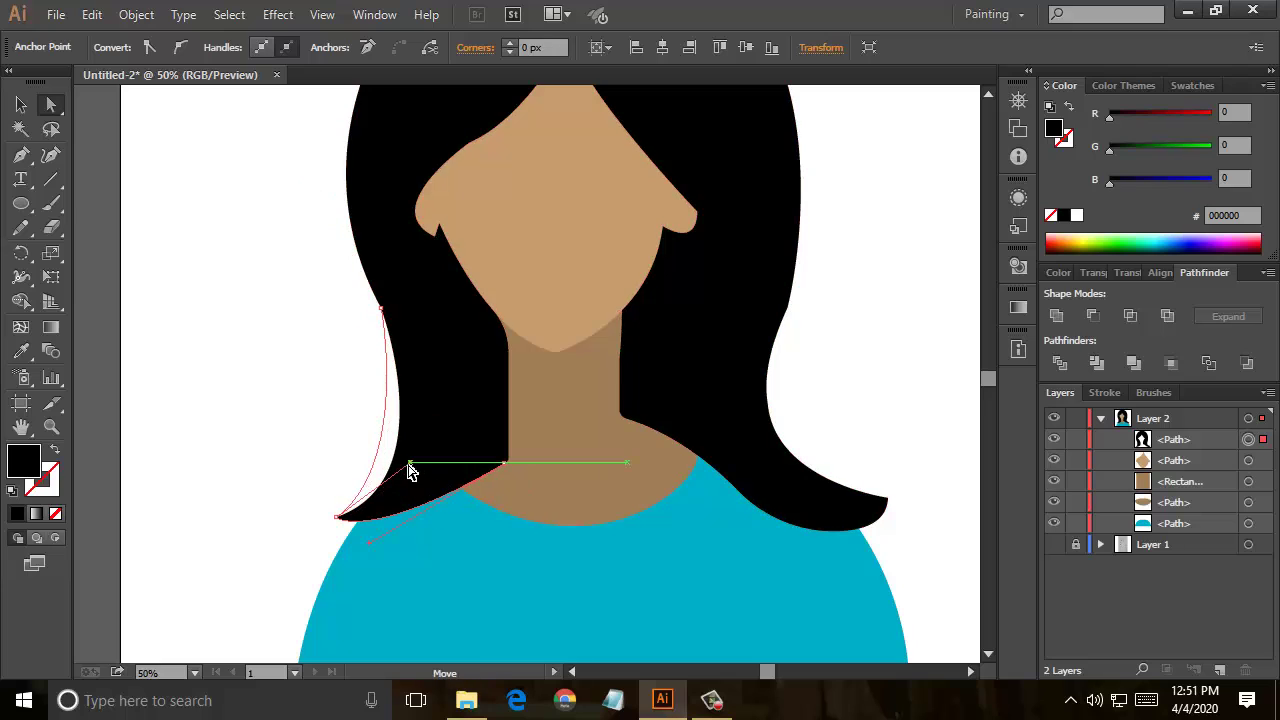
# Step: Push the upper part of the hair's left edge out about 32 px
pyautogui.click(384, 312)
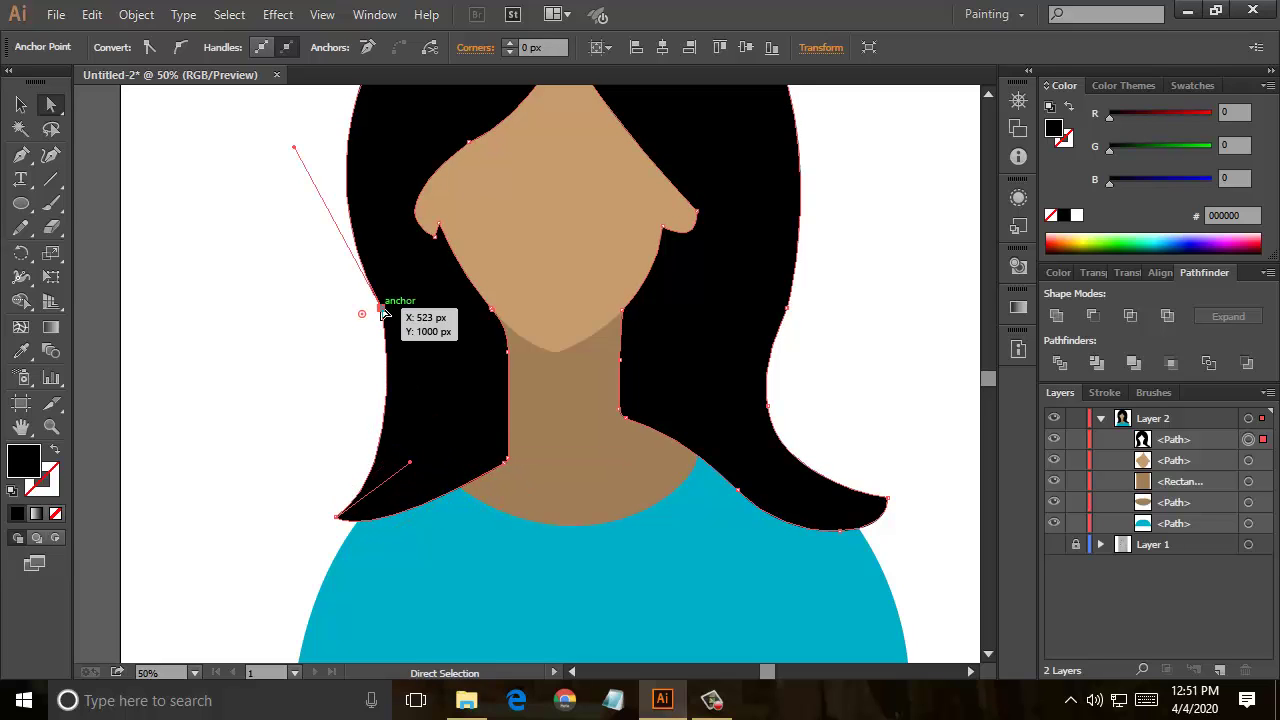
pyautogui.moveTo(384, 312)
pyautogui.mouseDown()
pyautogui.moveTo(366, 318)
pyautogui.moveTo(366, 300)
pyautogui.mouseUp()
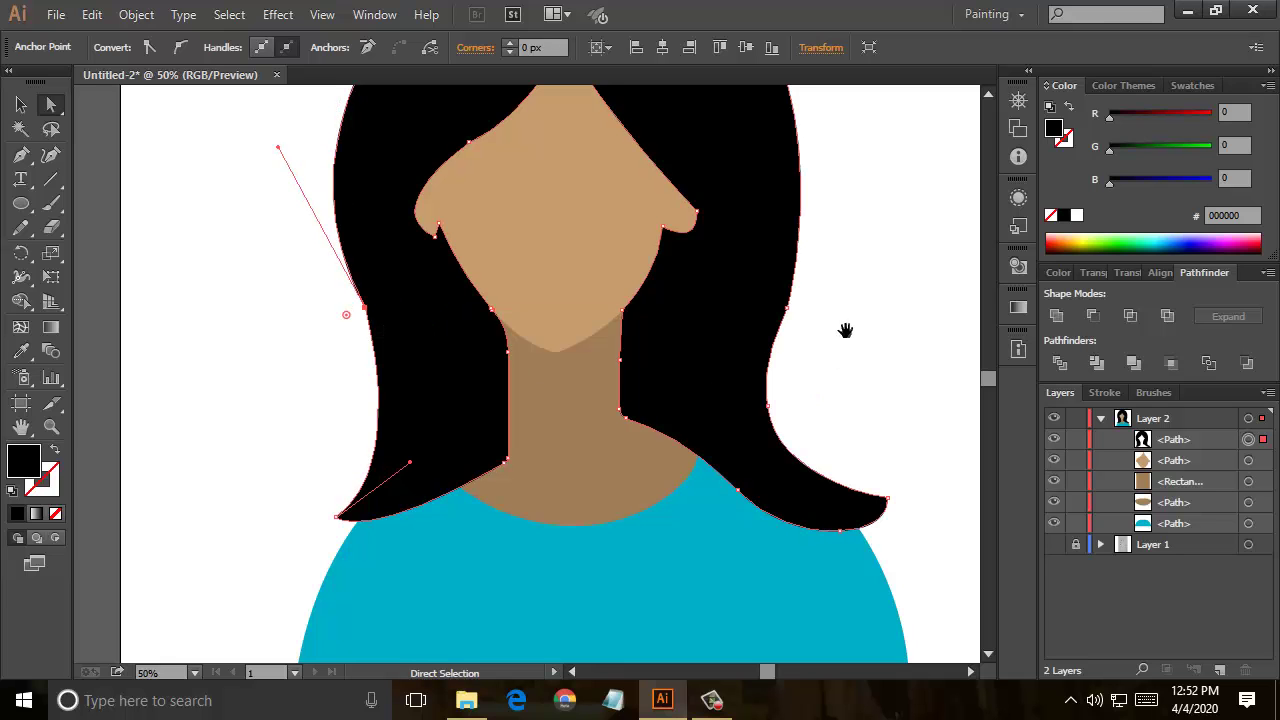
pyautogui.moveTo(846, 329); pyautogui.dragTo(737, 508)
pyautogui.hotkey('ctrl', '+')
pyautogui.scroll(-4, 769, 381)
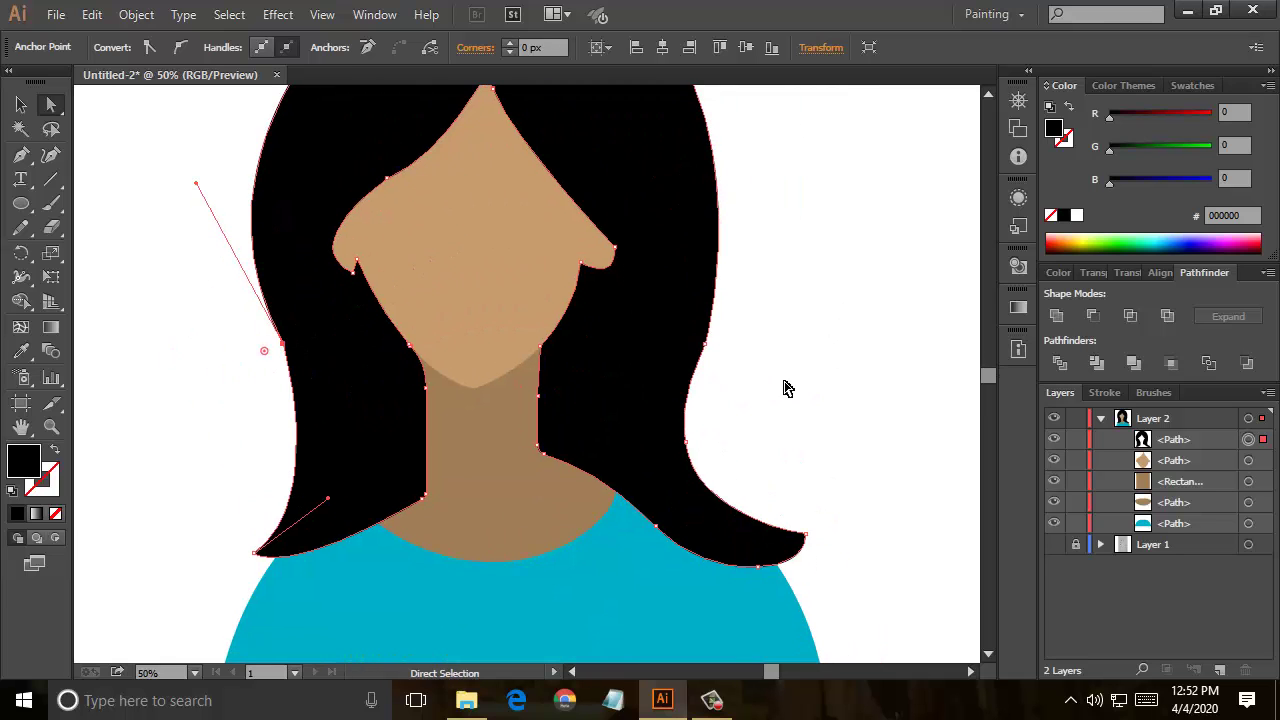
pyautogui.click(784, 388)
pyautogui.moveTo(766, 434); pyautogui.dragTo(754, 278)
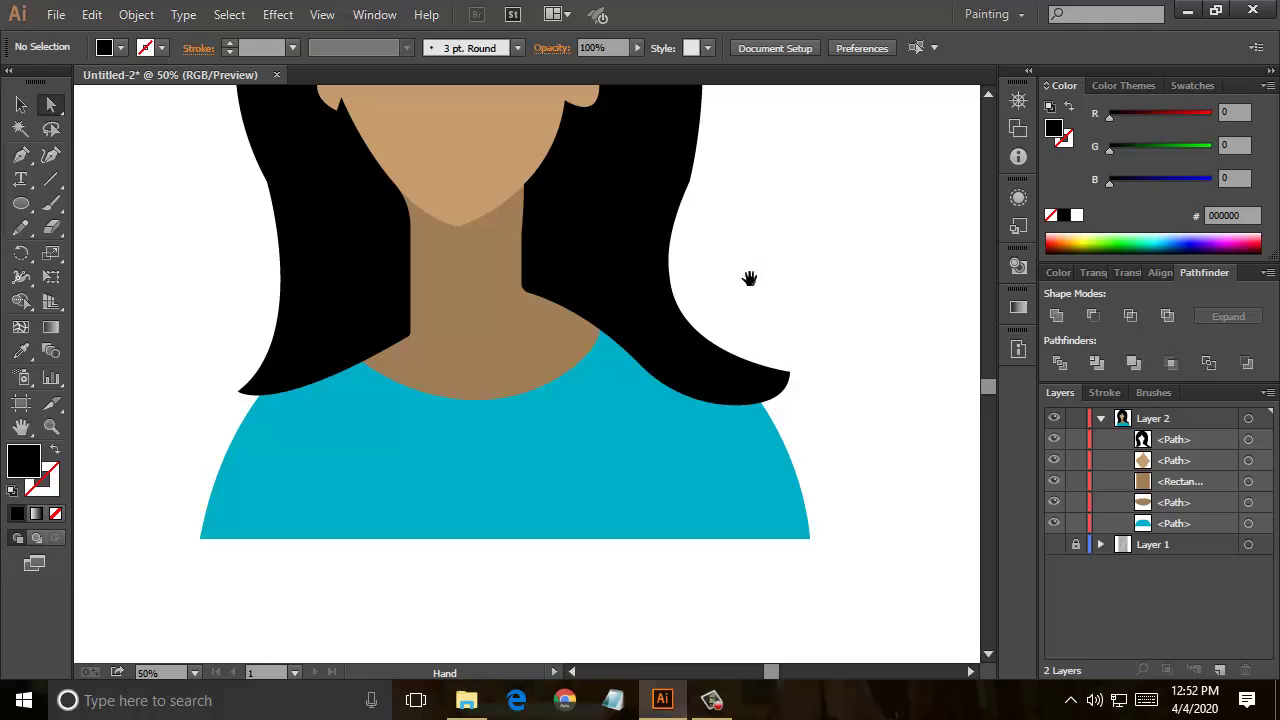
# Step: Widen the shirt's left shoulder curve by dragging its bottom-left anchor handle outward
pyautogui.click(200, 538)
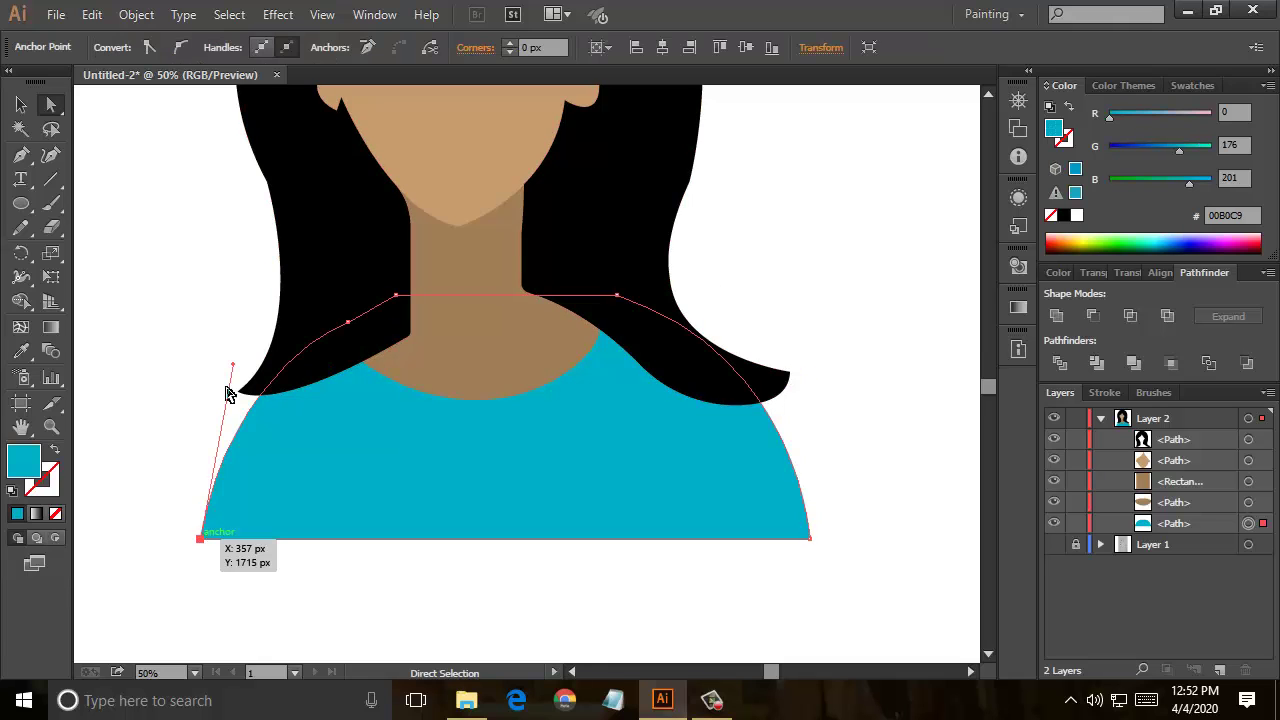
pyautogui.moveTo(232, 366); pyautogui.dragTo(207, 359)
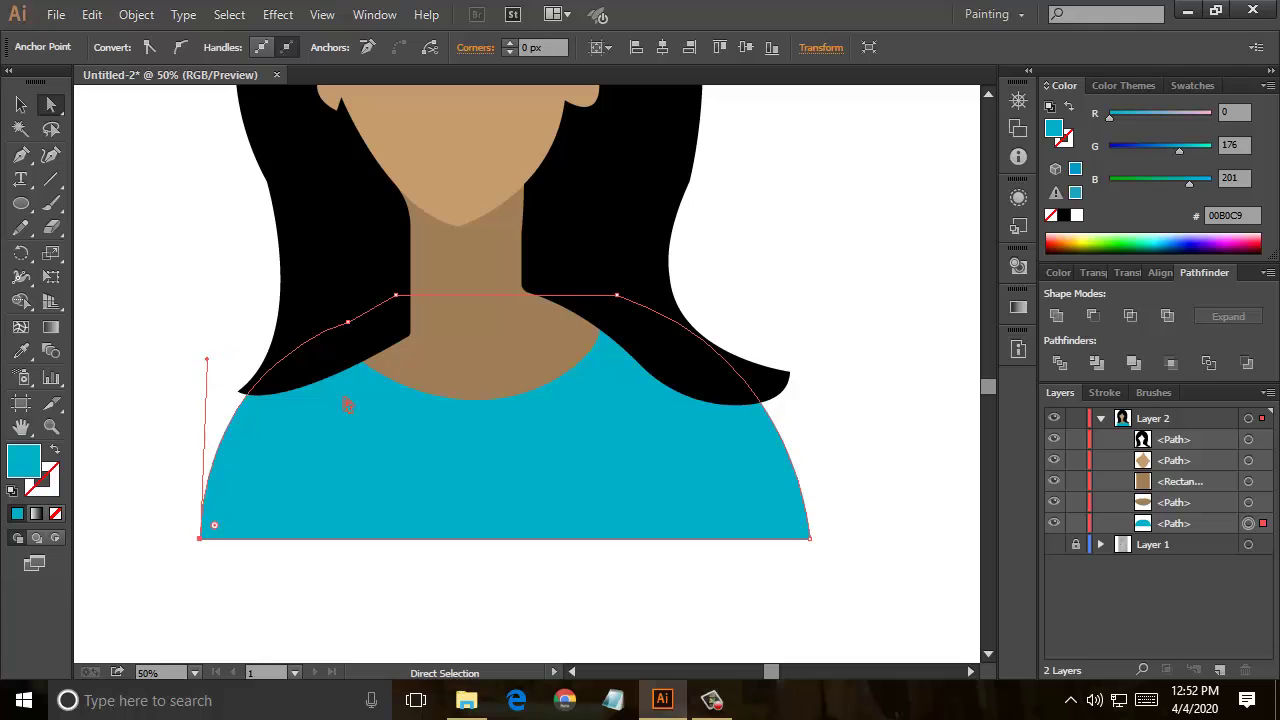
pyautogui.click(880, 477)
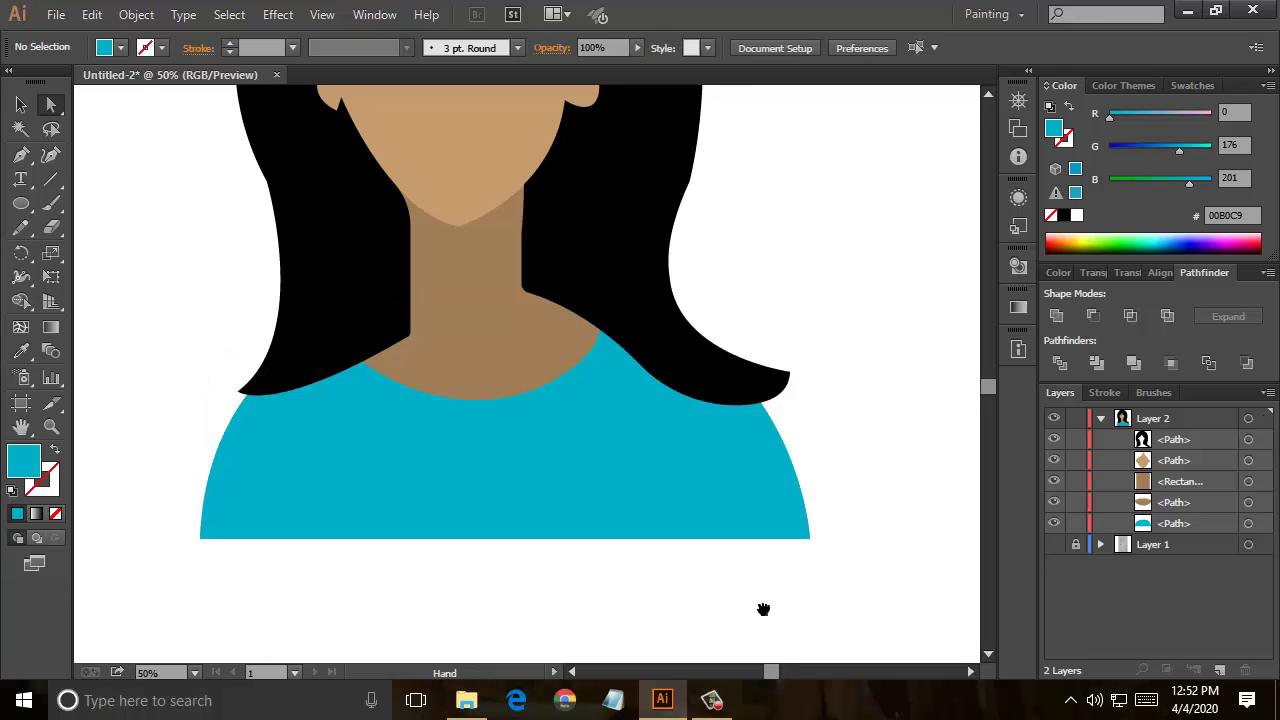
pyautogui.moveTo(763, 609); pyautogui.dragTo(866, 649)
pyautogui.moveTo(846, 466); pyautogui.dragTo(903, 523)
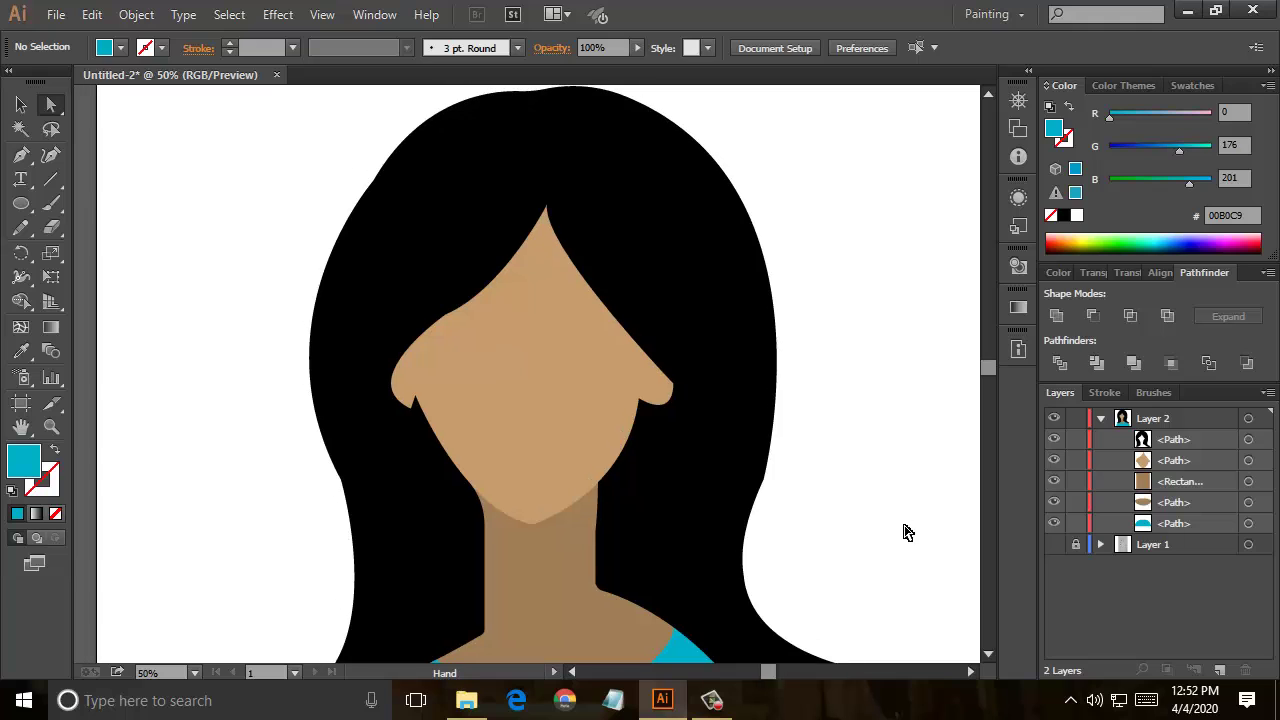
# Step: Zoom to 100% and draw a two-point curved line across the upper face
pyautogui.hotkey('ctrl', '=')
pyautogui.hotkey('ctrl', '=')
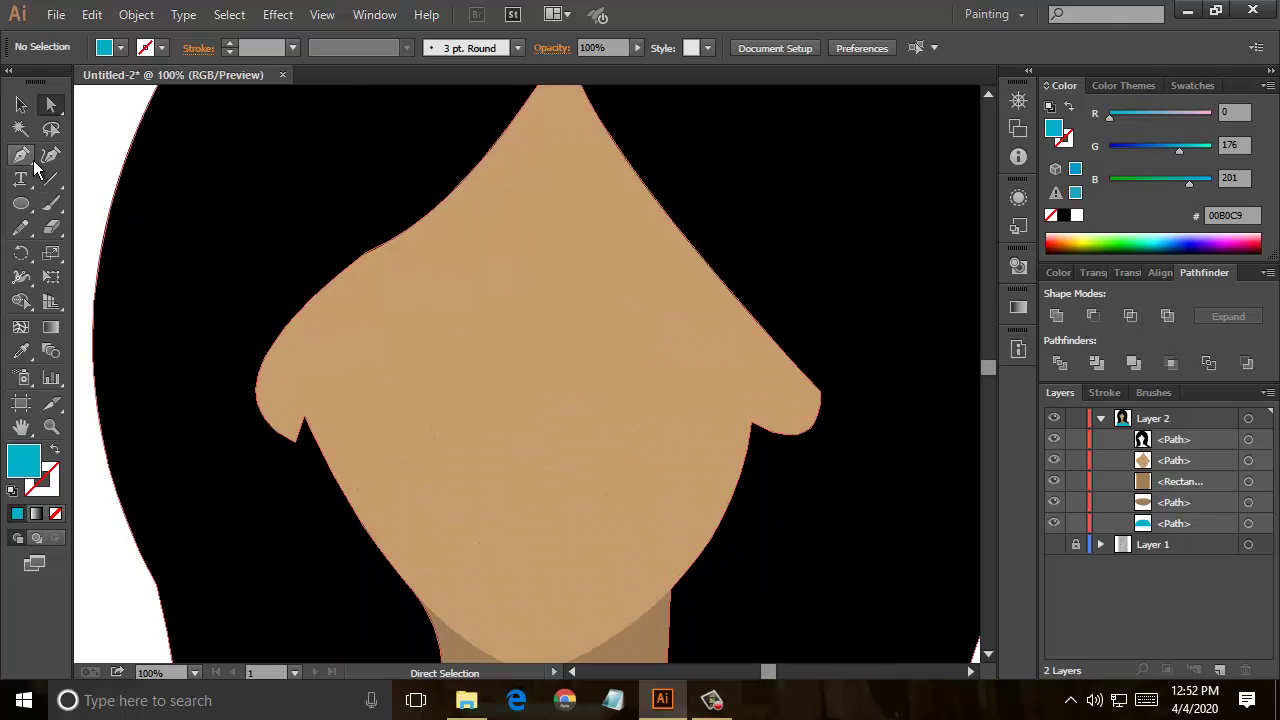
pyautogui.click(33, 163)
pyautogui.click(686, 272)
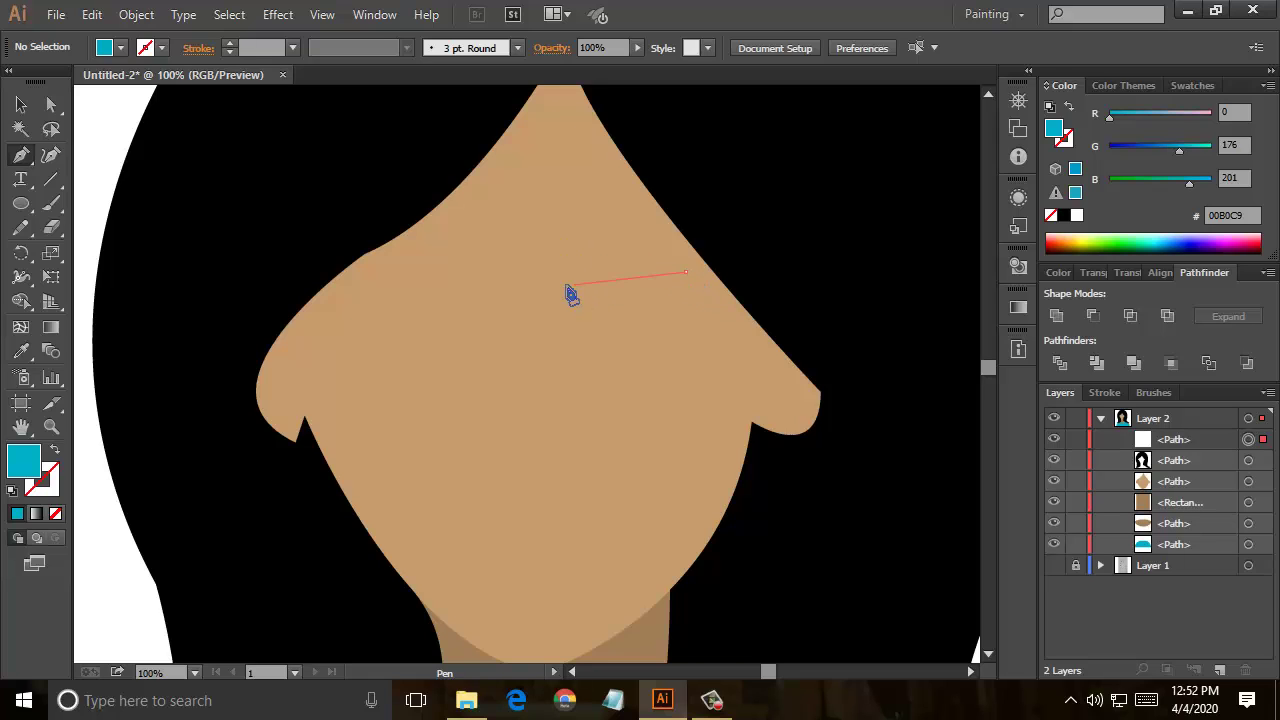
pyautogui.moveTo(567, 286); pyautogui.dragTo(503, 334)
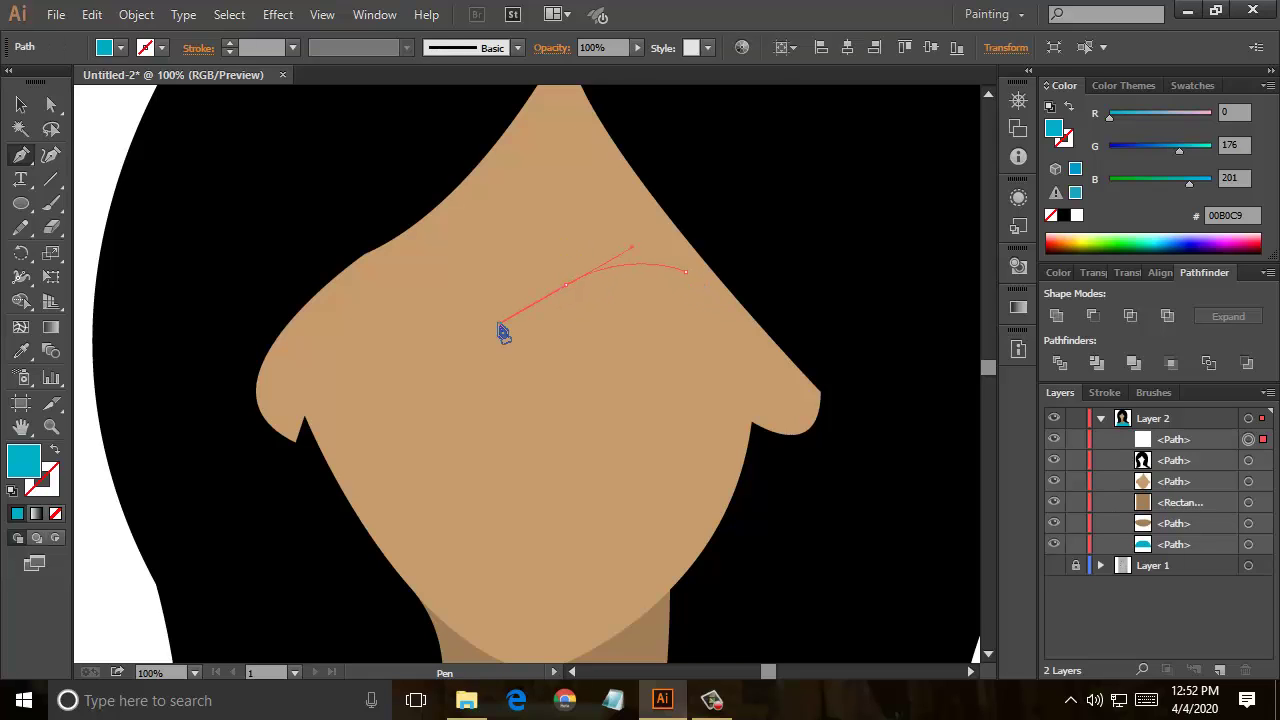
pyautogui.click(20, 104)
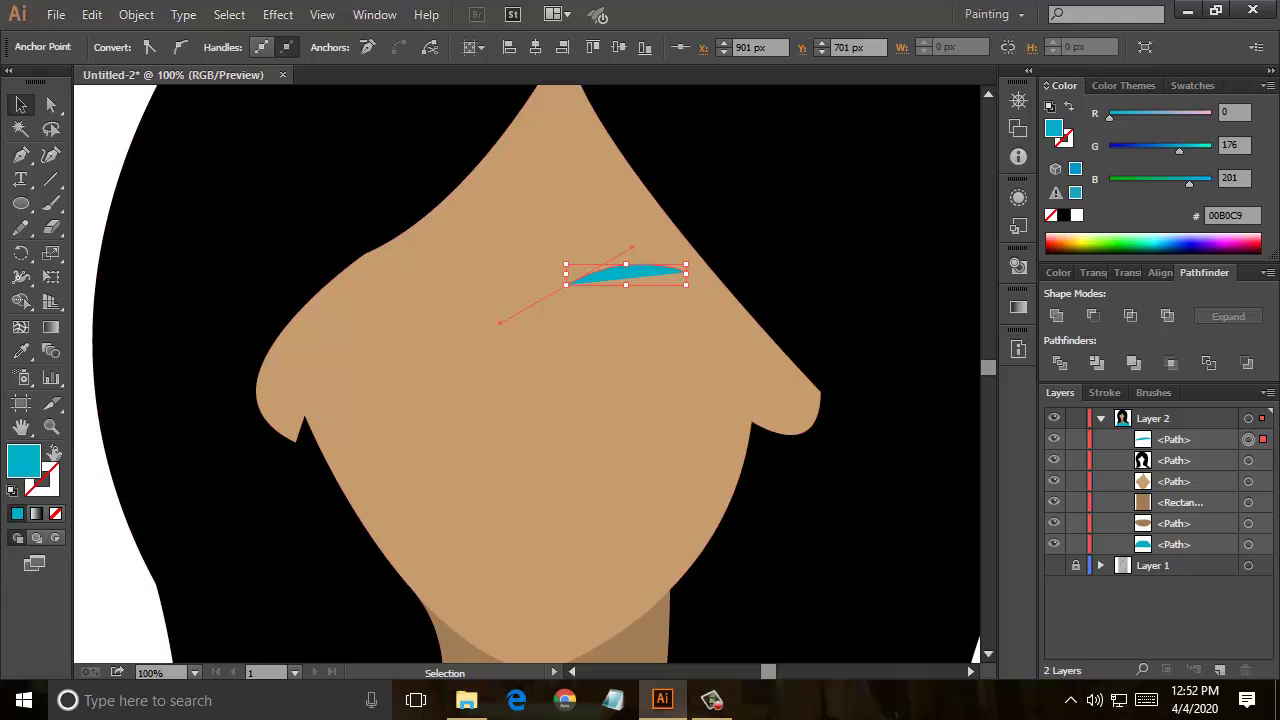
# Step: Give the curve a cyan stroke with no fill and bring the Stroke swatch forward
pyautogui.click(54, 452)
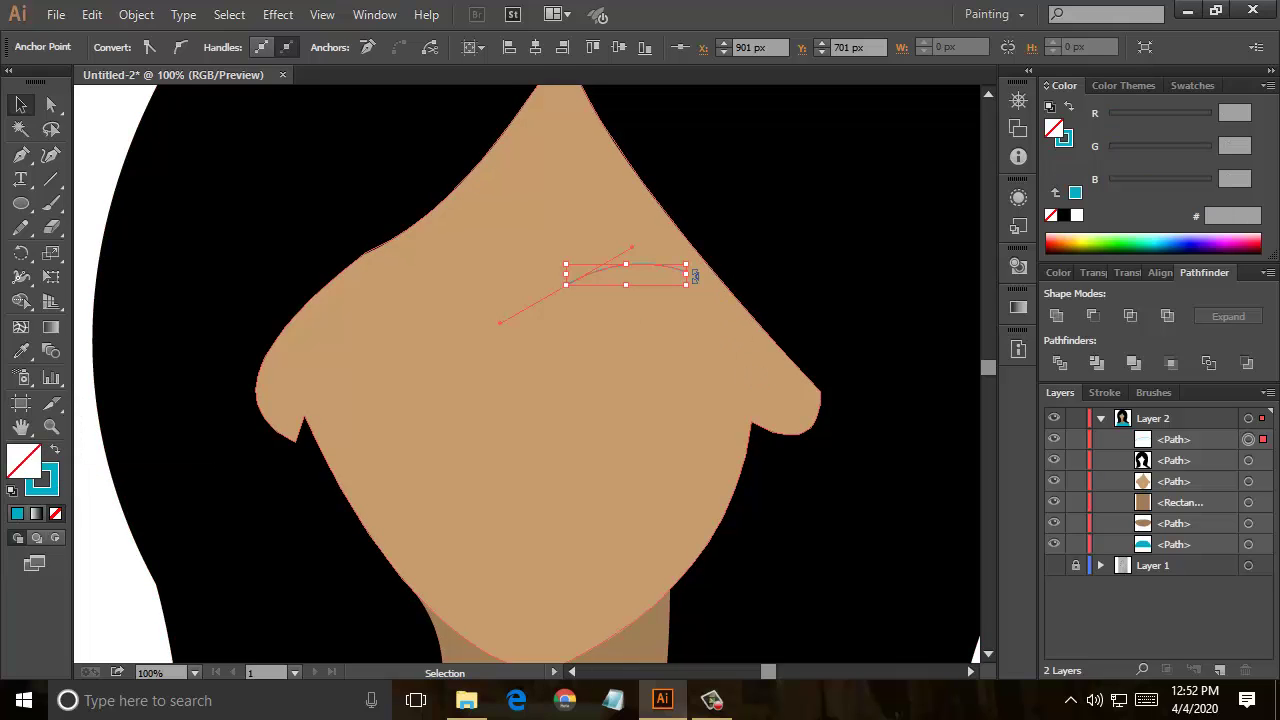
pyautogui.click(668, 272)
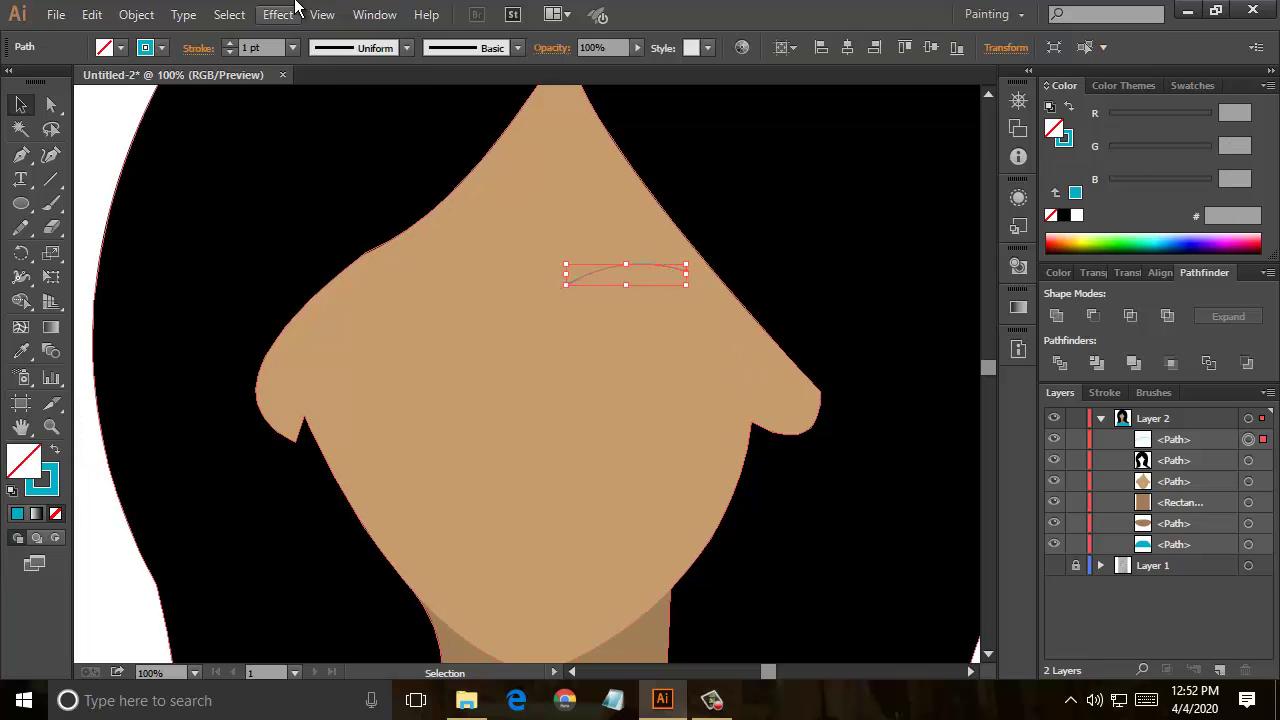
pyautogui.click(54, 475)
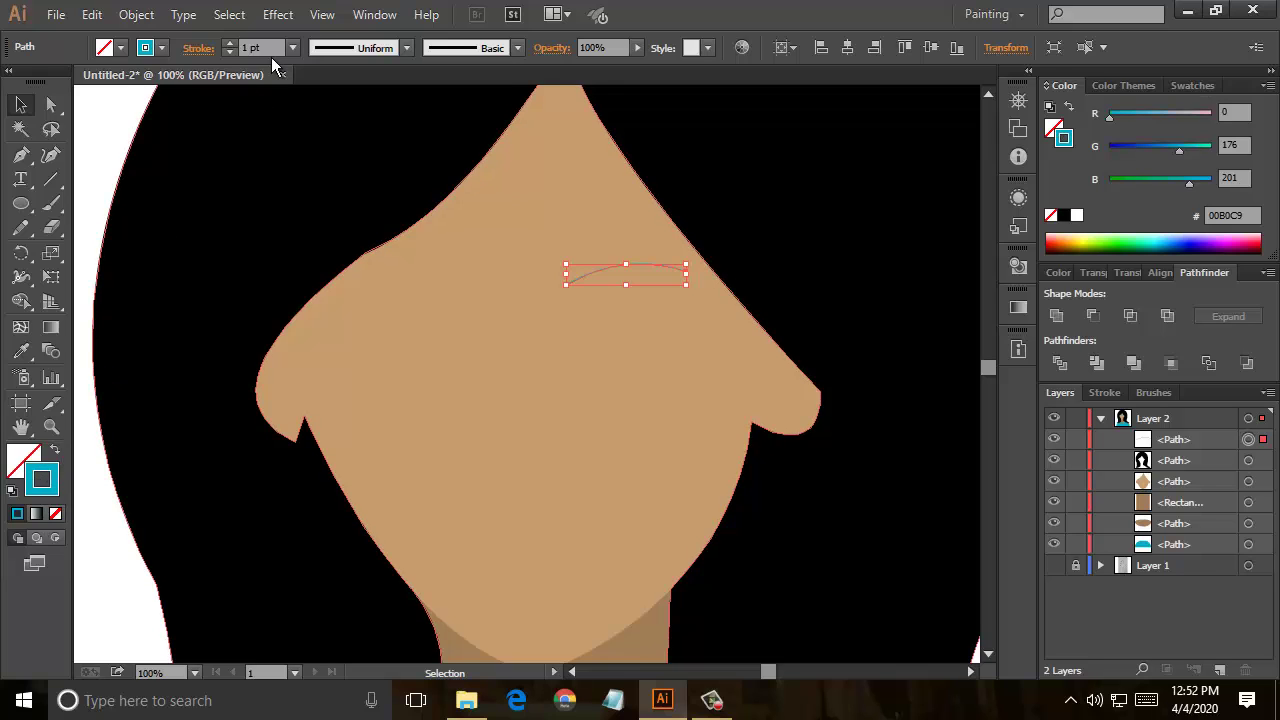
# Step: Give the eyebrow stroke a tapered width profile at 16 pt weight
pyautogui.click(292, 47)
pyautogui.click(338, 356)
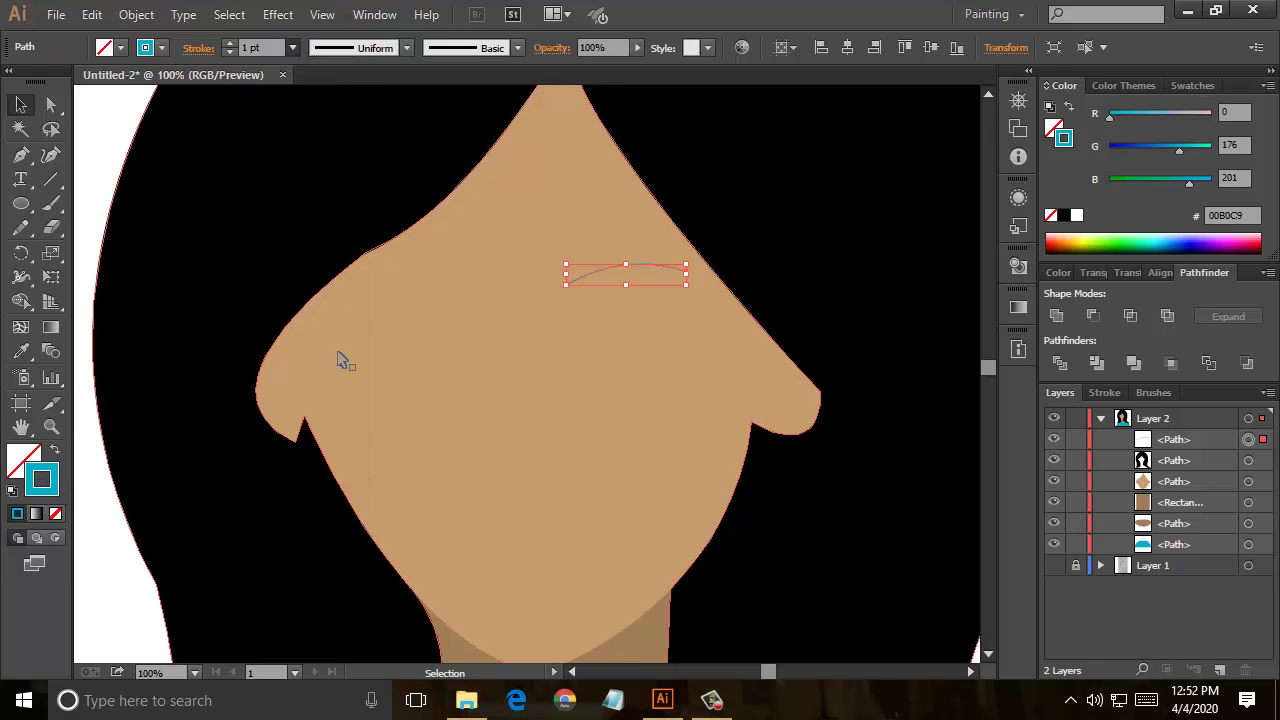
pyautogui.click(406, 47)
pyautogui.click(386, 110)
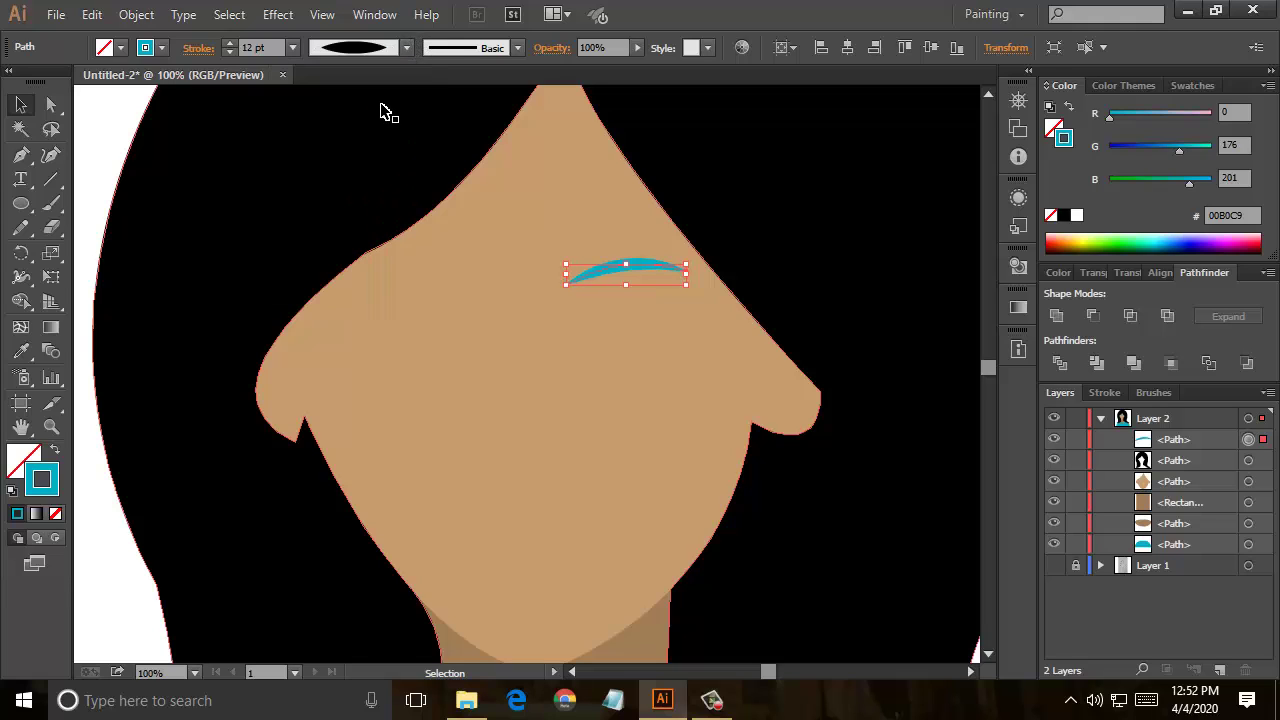
pyautogui.click(292, 47)
pyautogui.press('Escape')
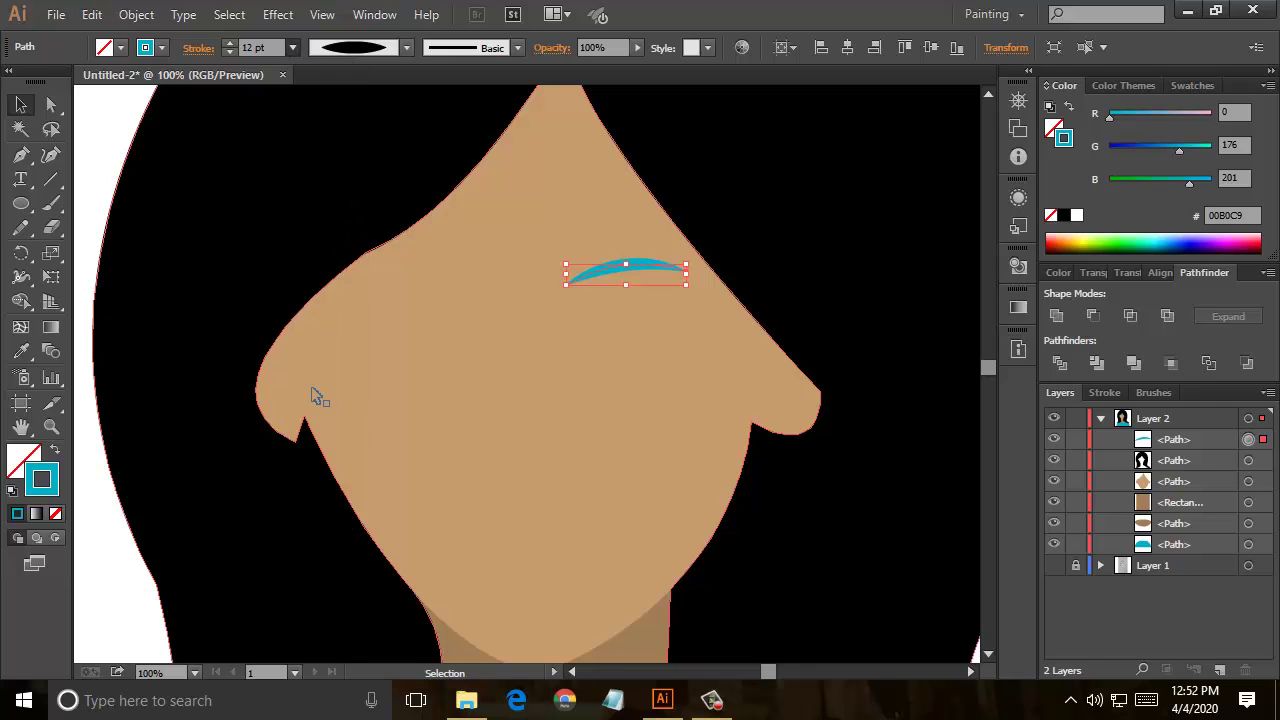
pyautogui.write('16')
pyautogui.press('Return')
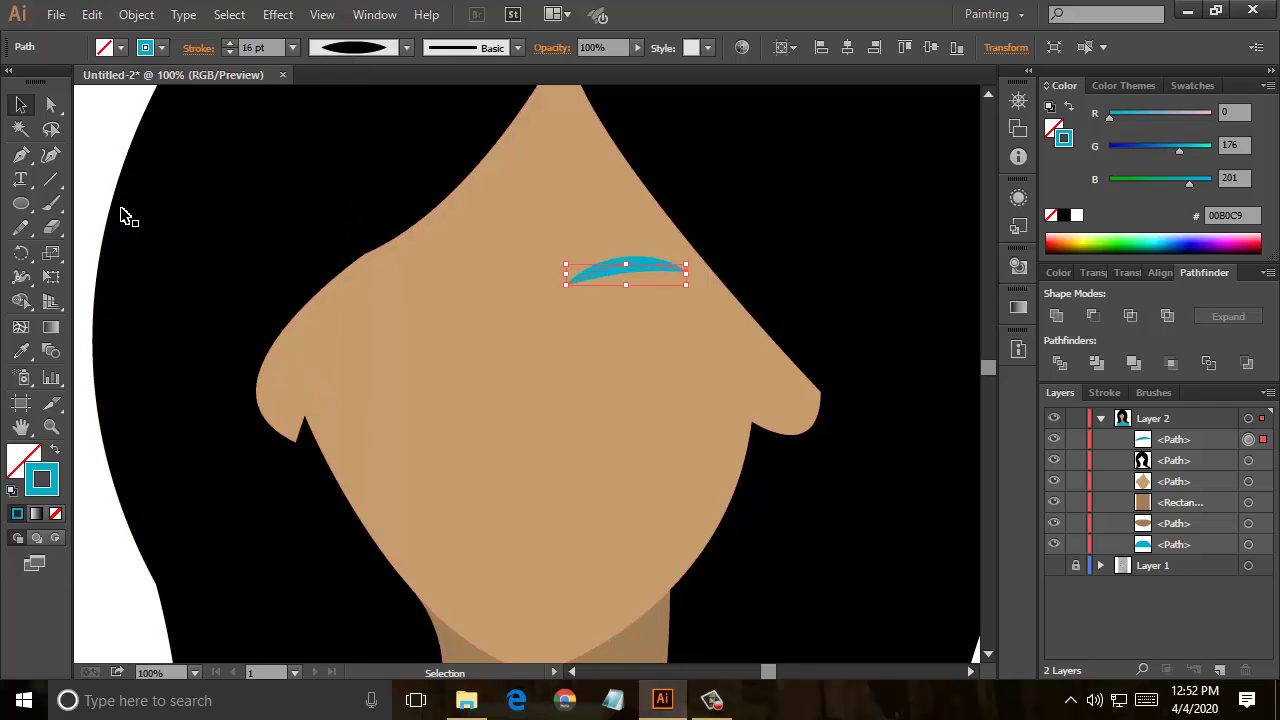
# Step: Make the eyebrow stroke black and expand its appearance into a filled shape
pyautogui.click(1066, 216)
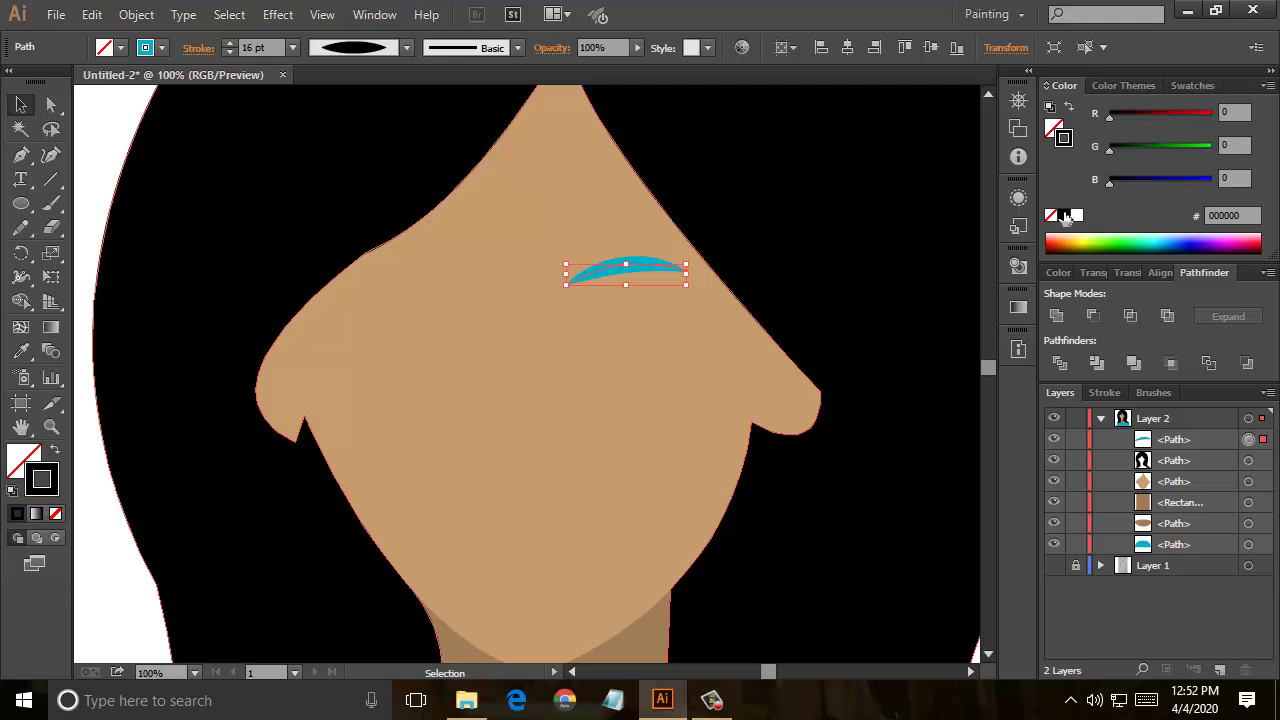
pyautogui.click(137, 16)
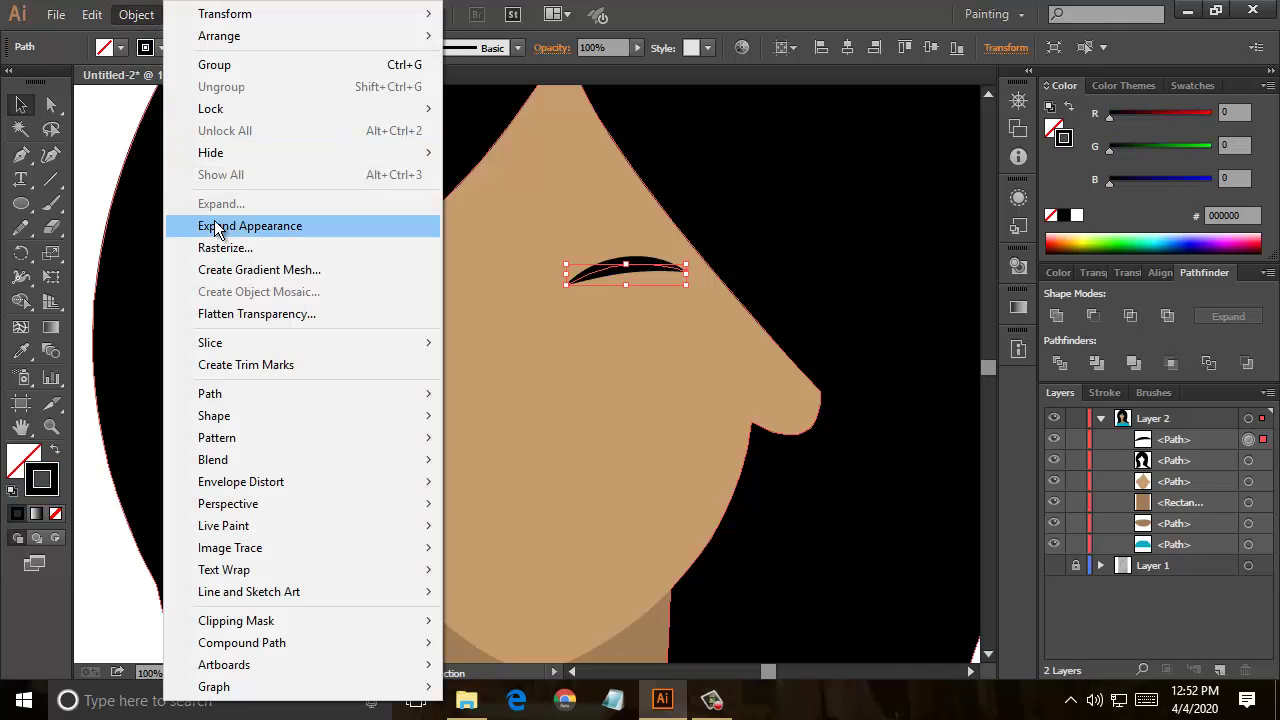
pyautogui.click(255, 226)
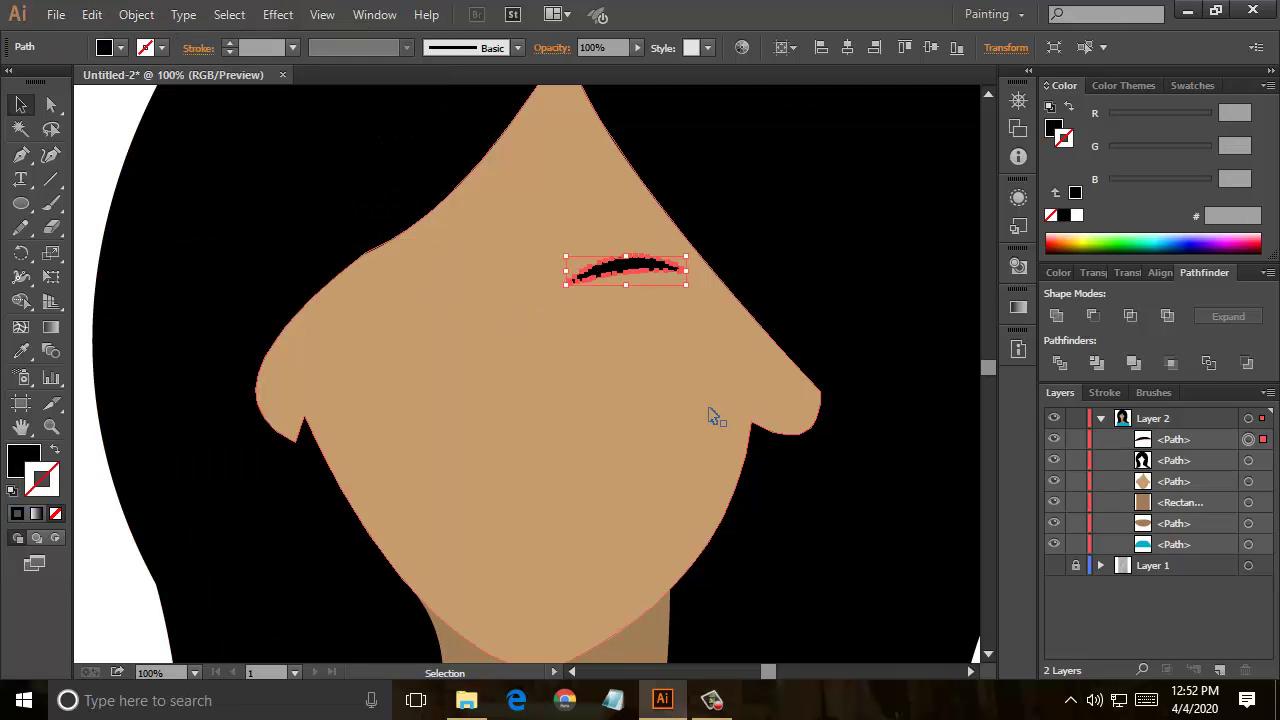
pyautogui.rightClick(635, 266)
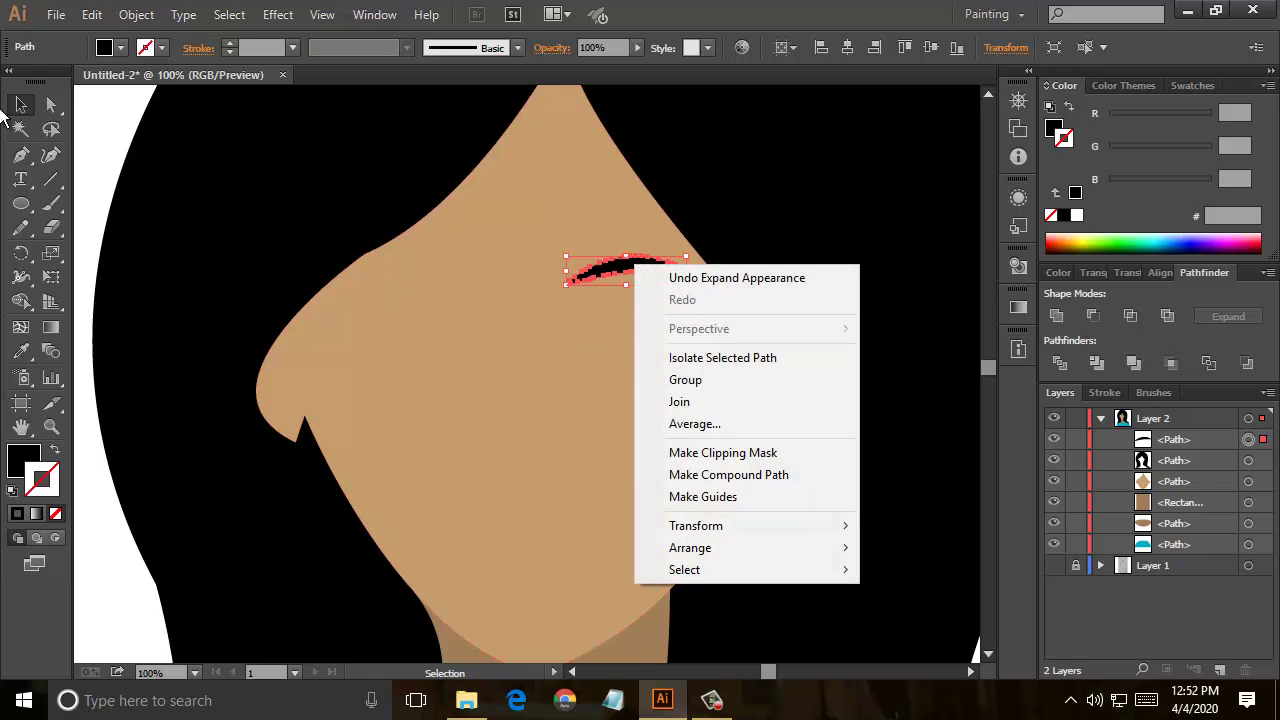
# Step: Draw a black oval eye beneath the eyebrow and proportionally enlarge it to about 58 × 42 px
pyautogui.click(19, 204)
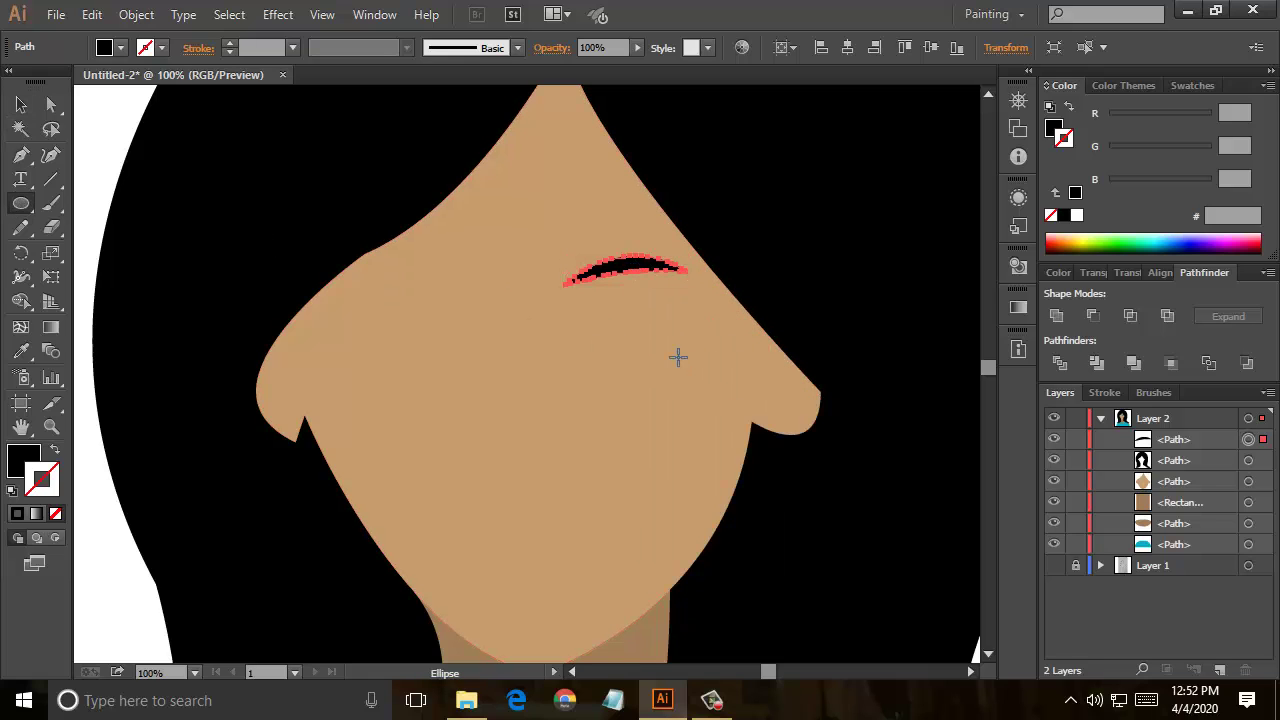
pyautogui.moveTo(629, 281)
pyautogui.mouseDown()
pyautogui.moveTo(607, 263)
pyautogui.moveTo(629, 251)
pyautogui.mouseUp()
pyautogui.click(22, 100)
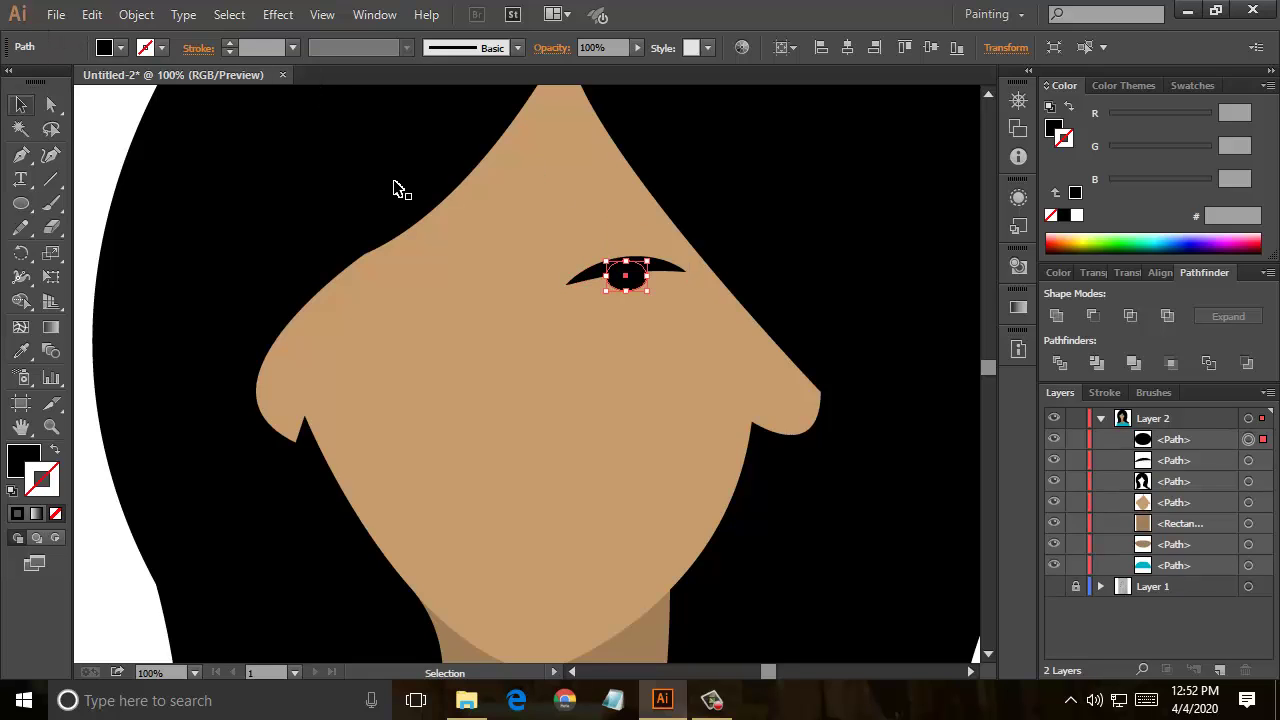
pyautogui.click(88, 178)
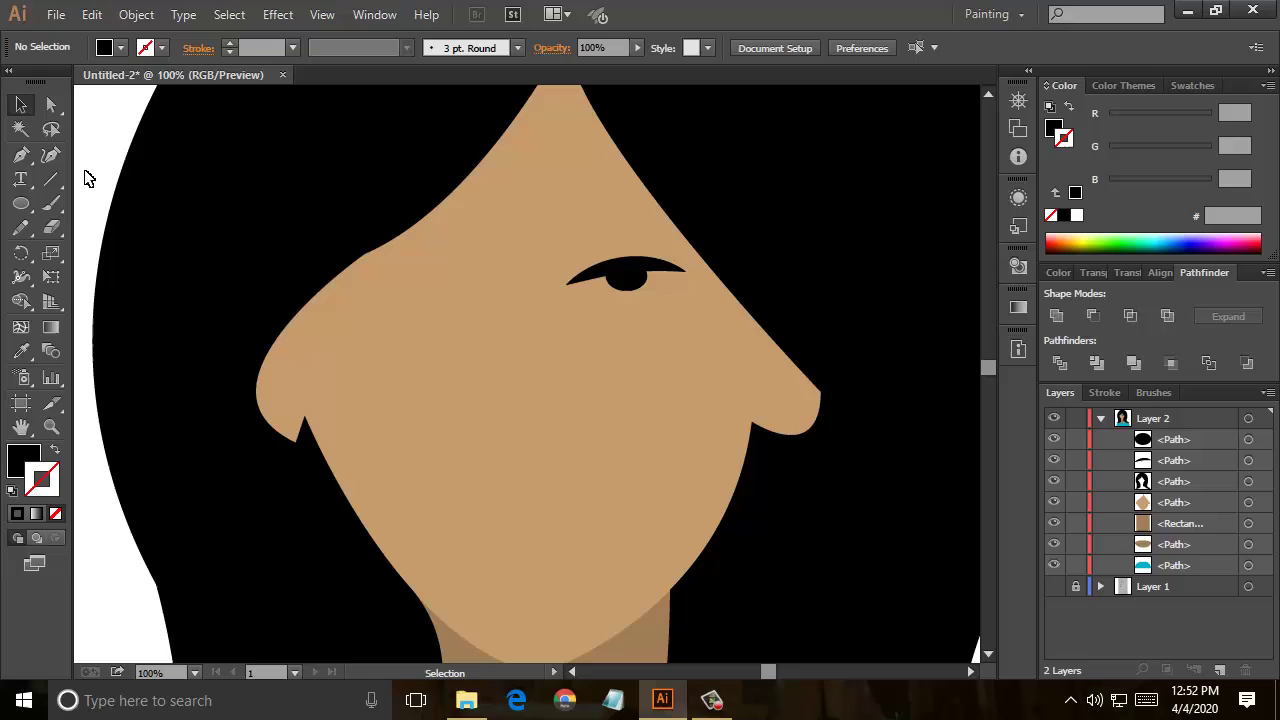
pyautogui.click(625, 280)
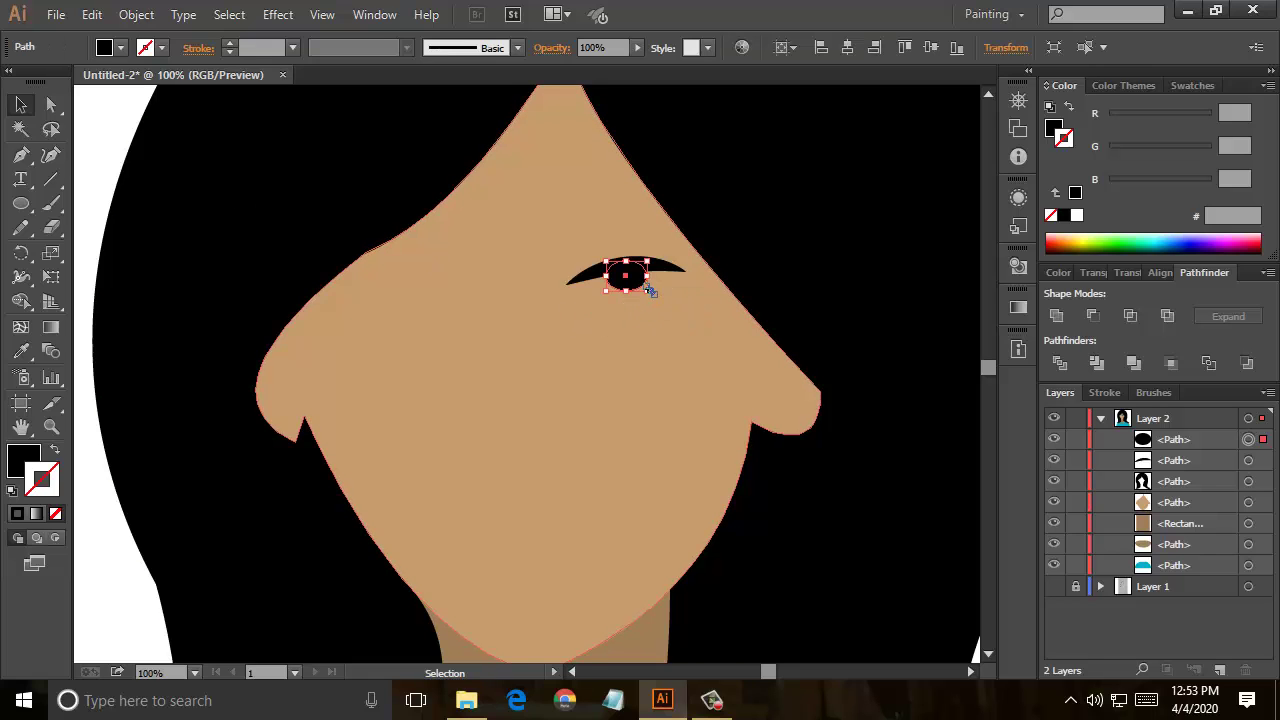
pyautogui.press('shift')
pyautogui.moveTo(648, 289)
pyautogui.mouseDown()
pyautogui.moveTo(659, 300)
pyautogui.moveTo(639, 290)
pyautogui.moveTo(626, 312)
pyautogui.mouseUp()
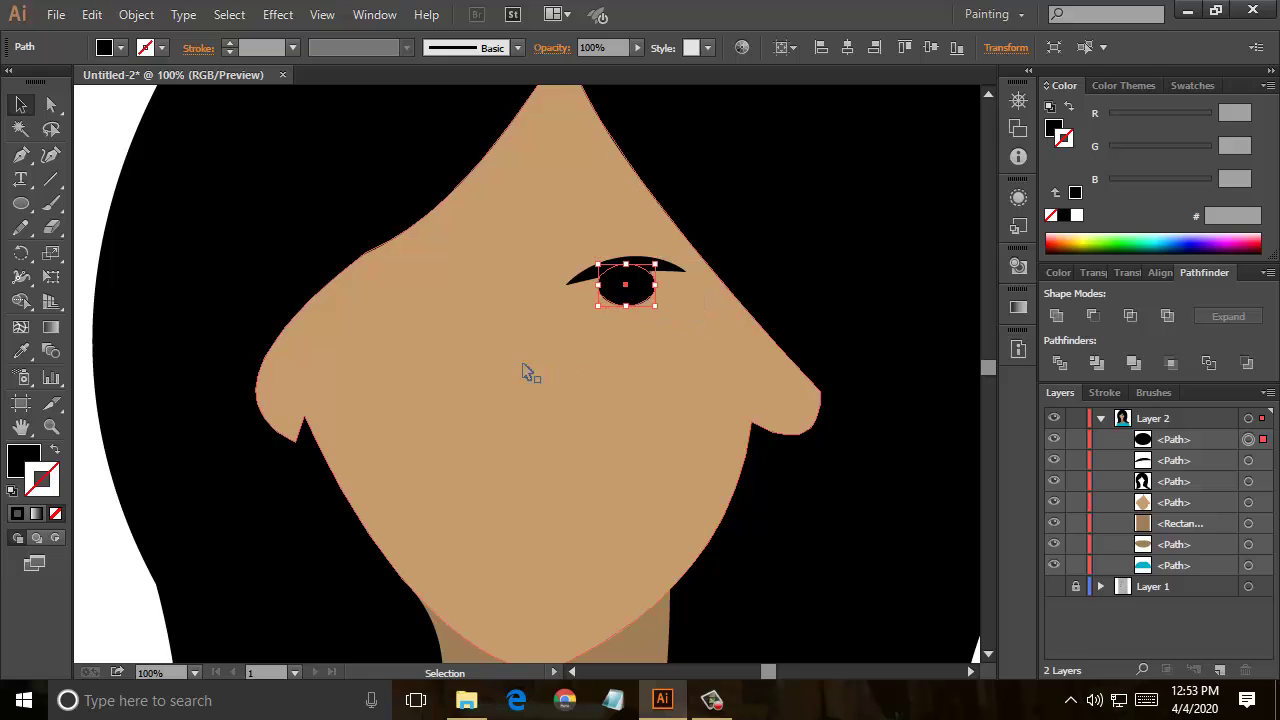
pyautogui.click(110, 155)
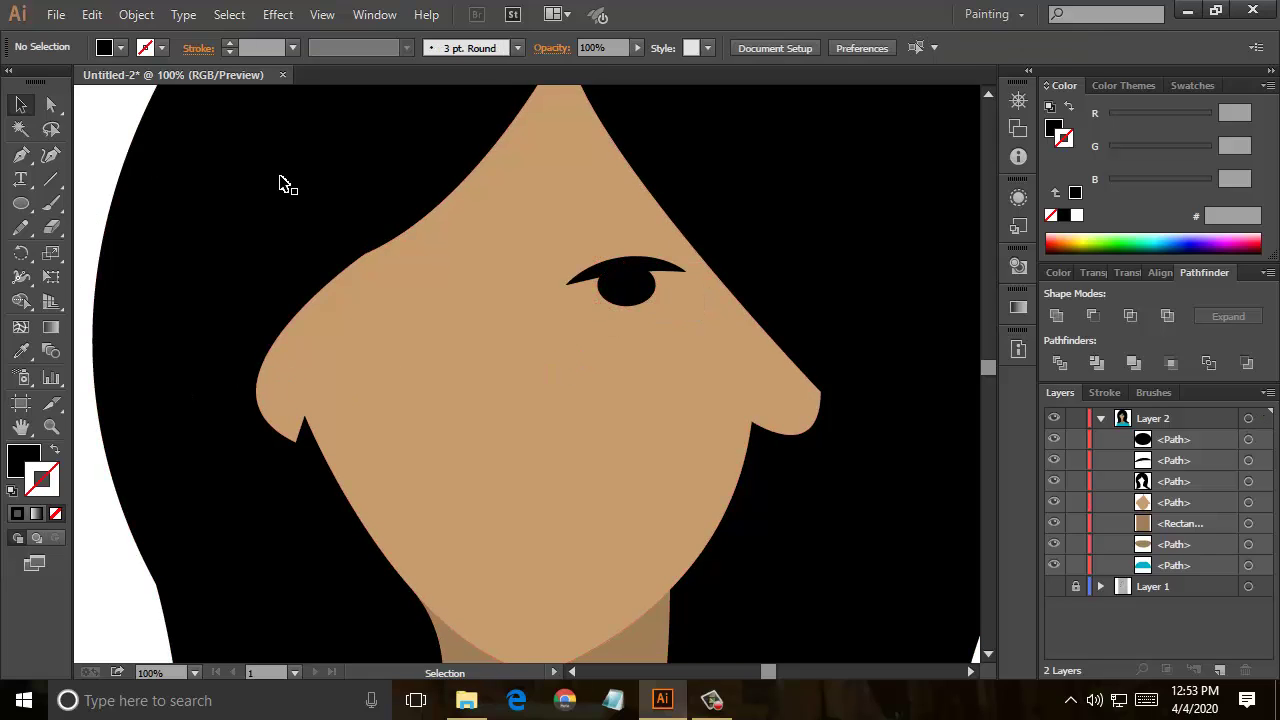
# Step: Select the eyebrow and eye oval together, backing out of an accidental Rotate dialog
pyautogui.click(641, 266)
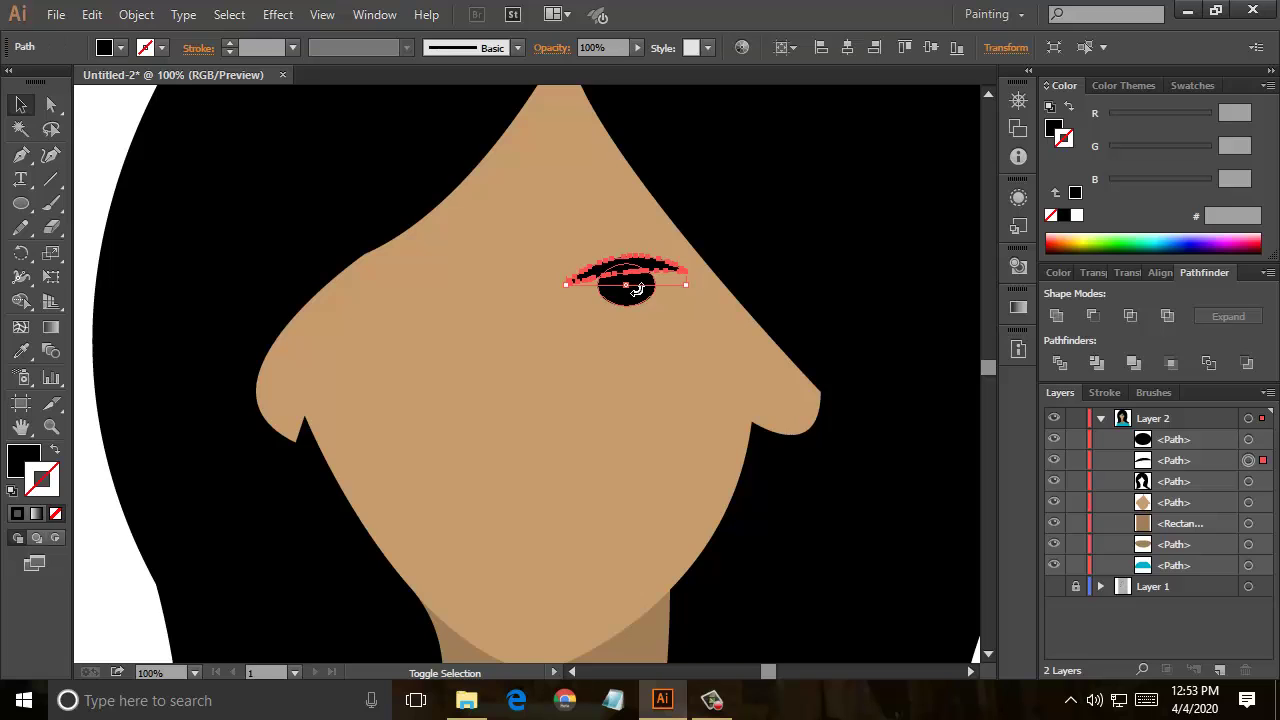
pyautogui.rightClick(637, 289)
pyautogui.moveTo(699, 551)
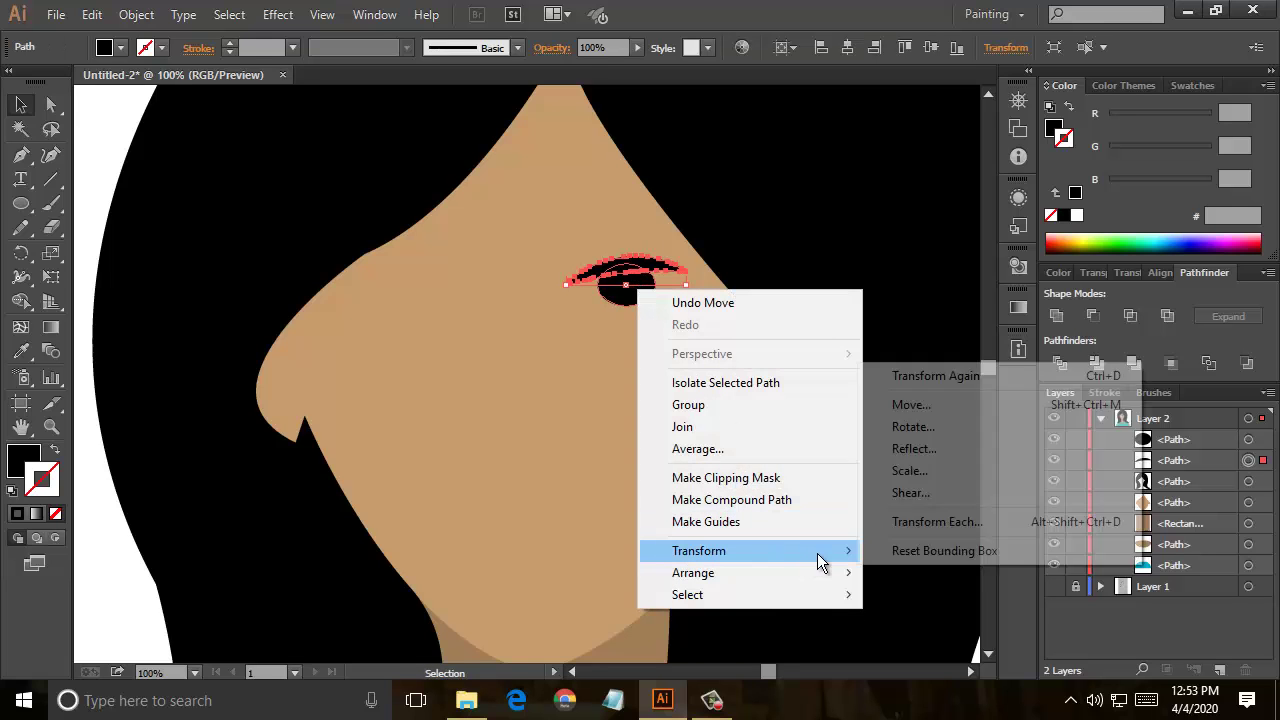
pyautogui.click(938, 433)
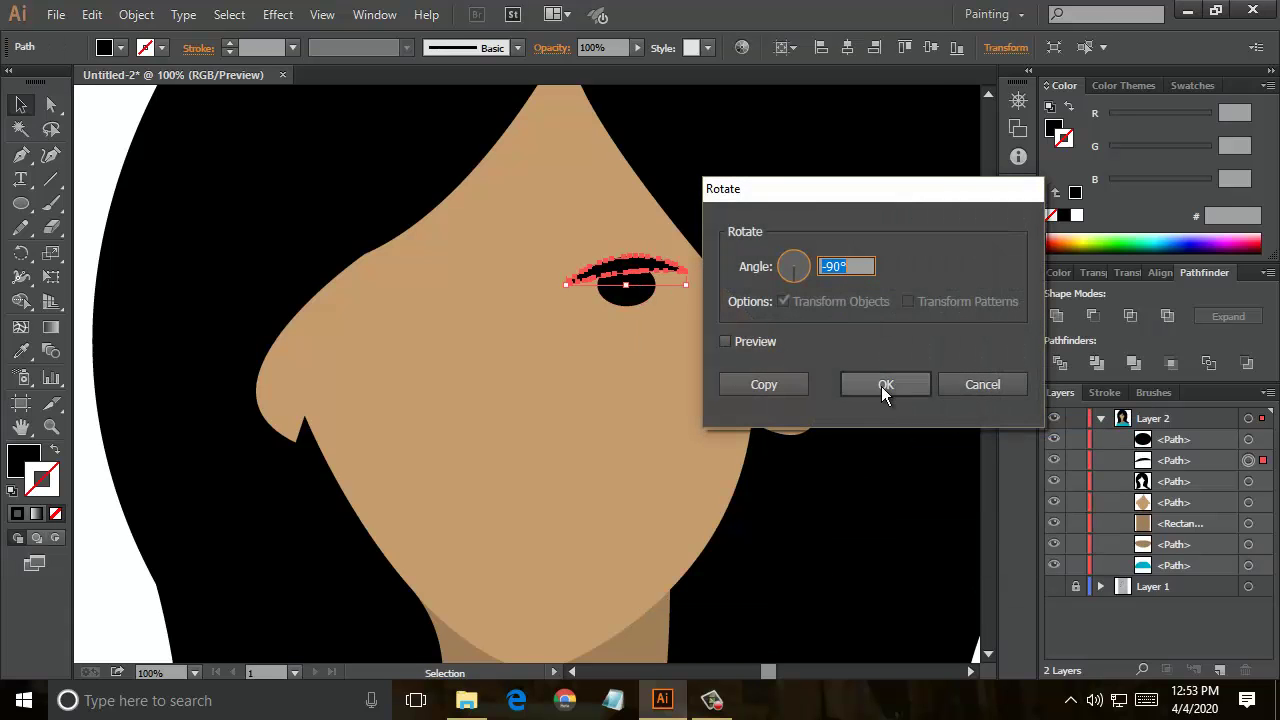
pyautogui.press('Escape')
pyautogui.rightClick(628, 282)
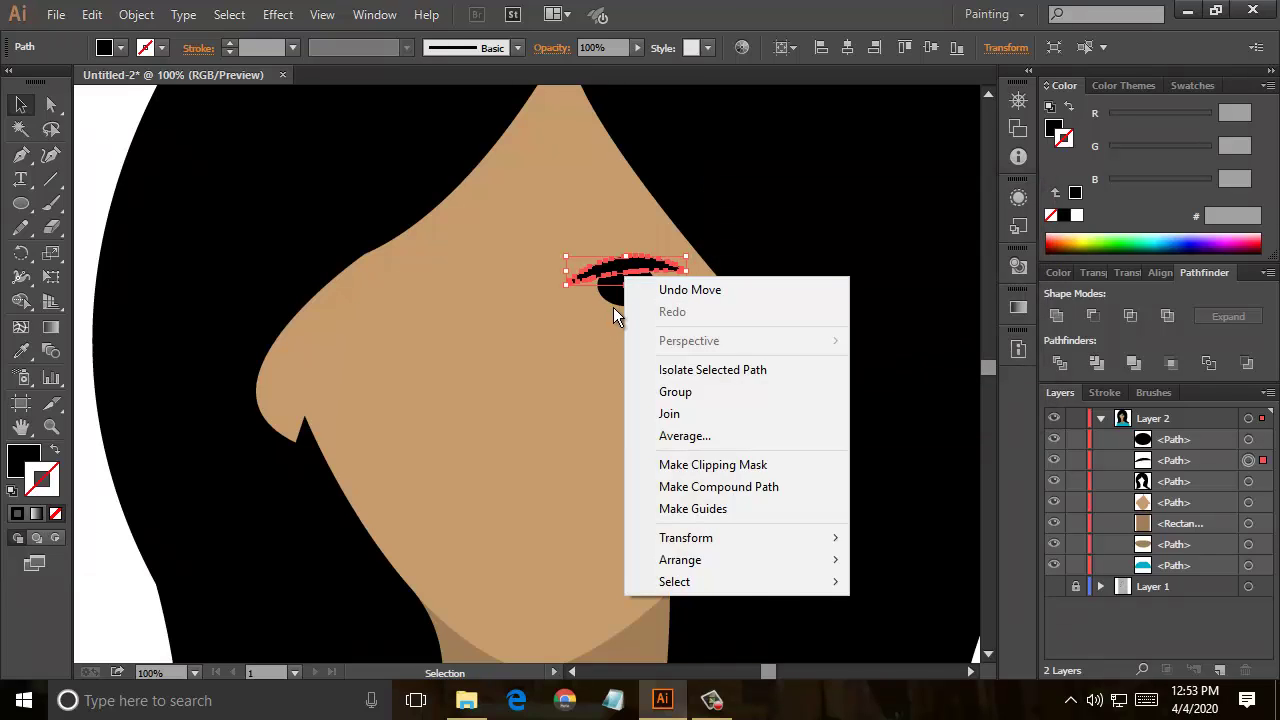
pyautogui.press('Escape')
pyautogui.keyDown('shift'); pyautogui.click(622, 300); pyautogui.keyUp('shift')
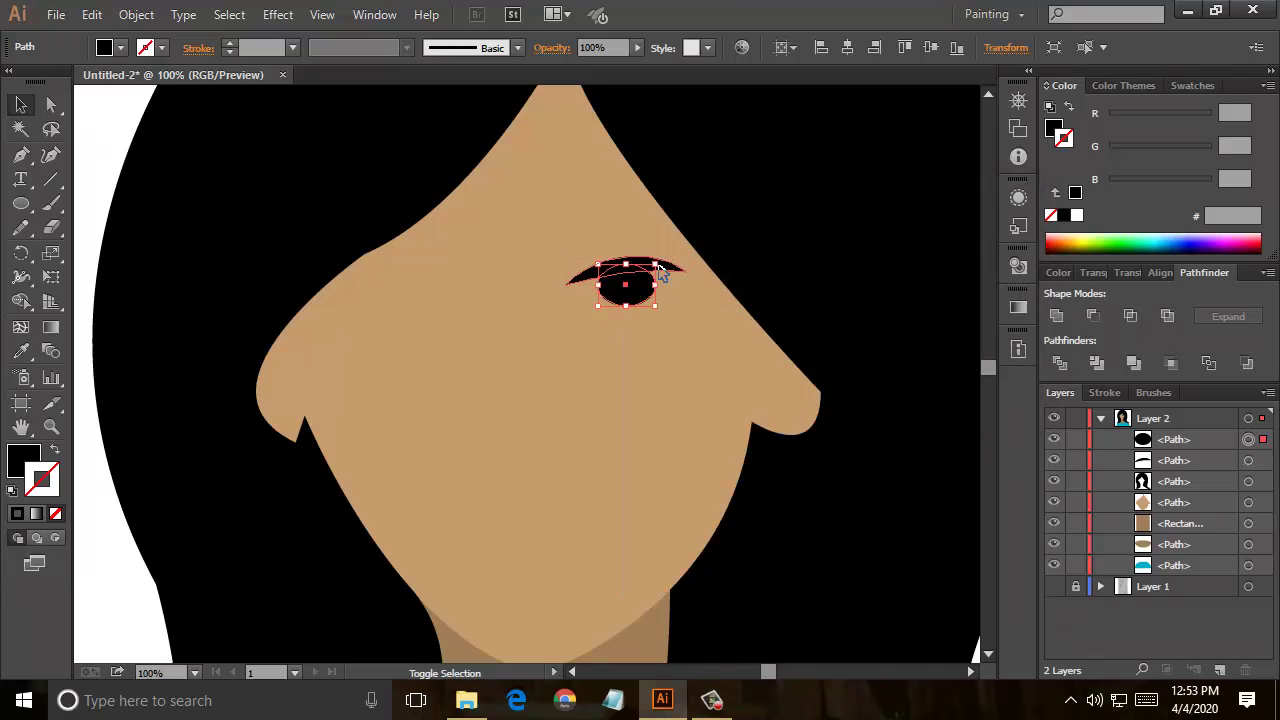
# Step: Reflect a vertical copy of the eye and eyebrow and move it about 205 px left
pyautogui.rightClick(636, 290)
pyautogui.moveTo(697, 528)
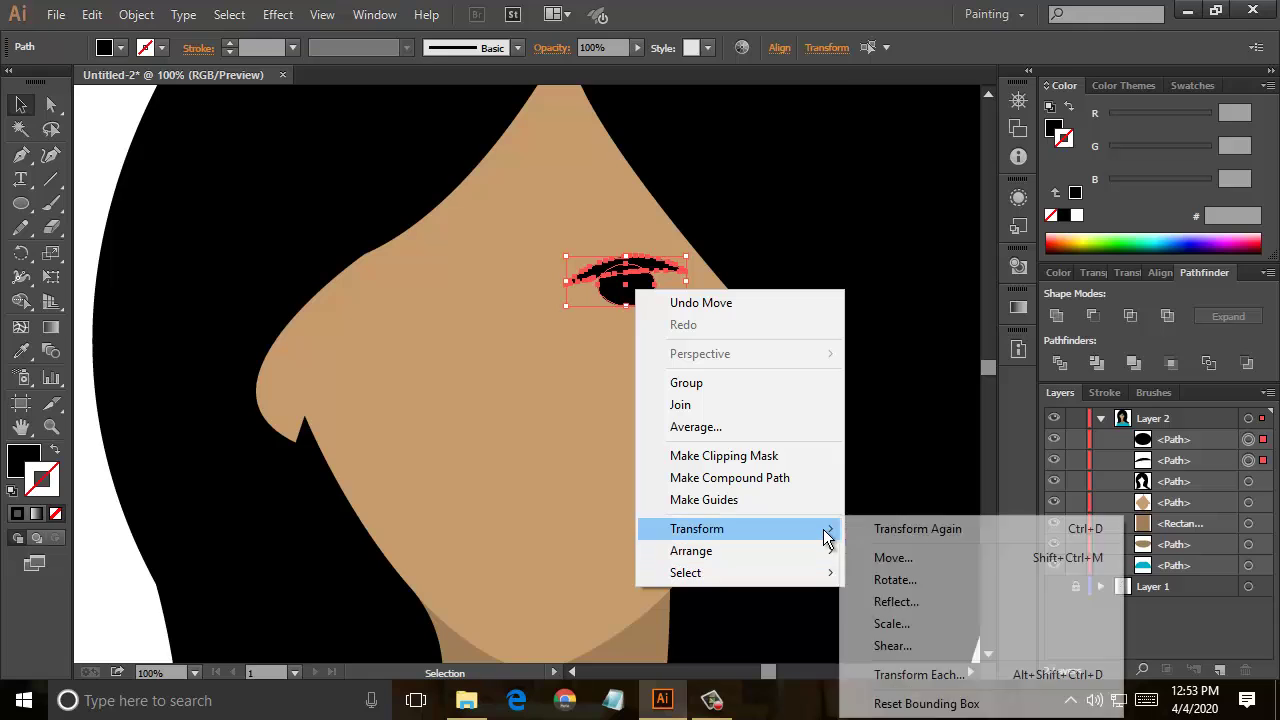
pyautogui.click(897, 601)
pyautogui.click(910, 375)
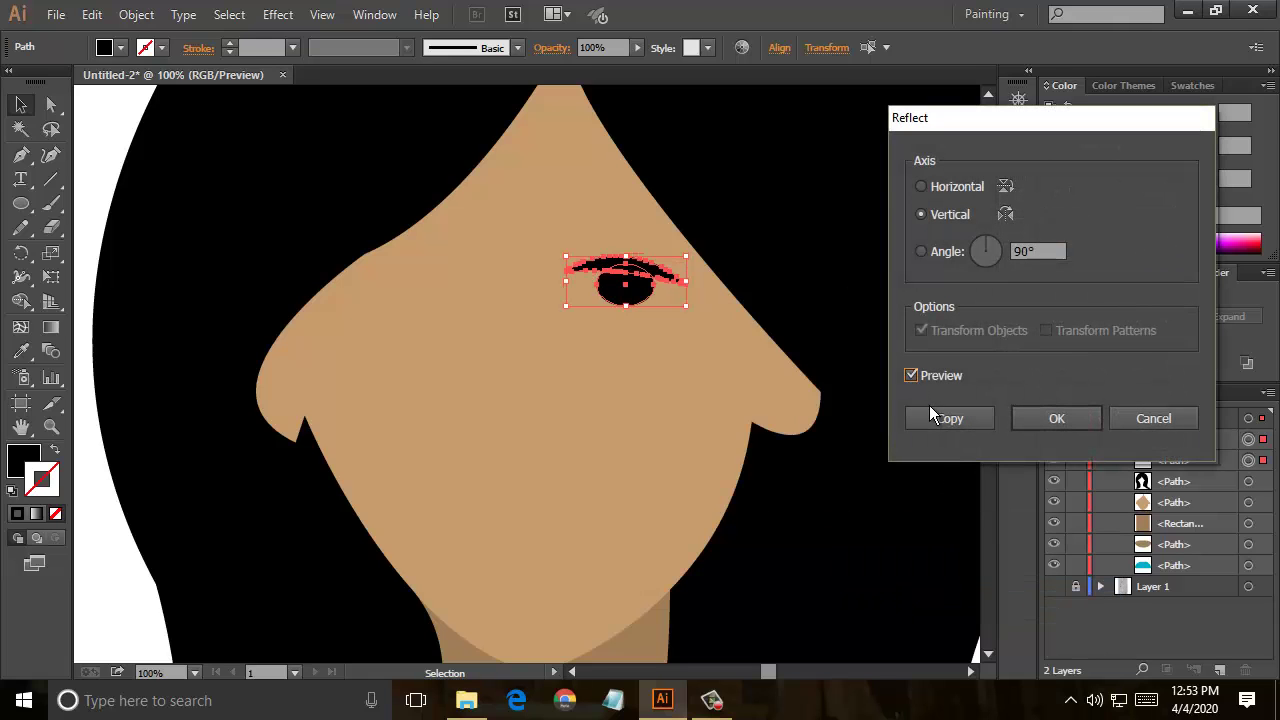
pyautogui.click(945, 418)
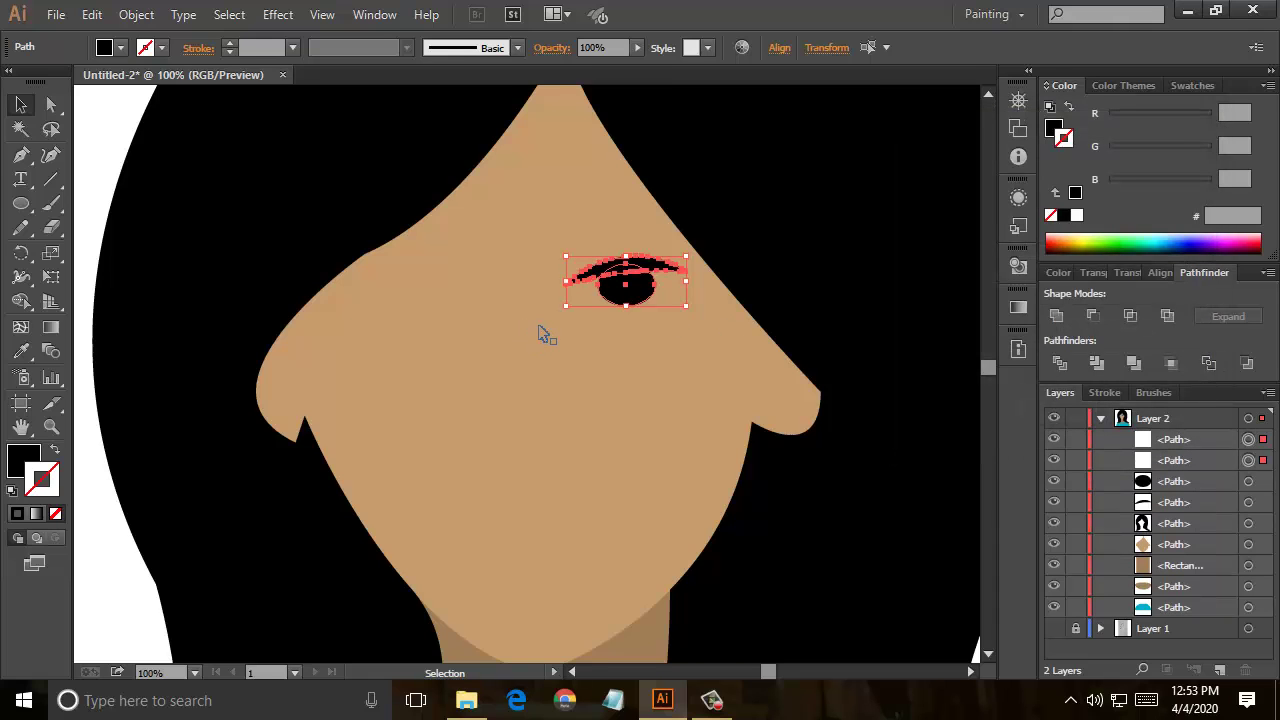
pyautogui.moveTo(632, 296); pyautogui.dragTo(430, 300)
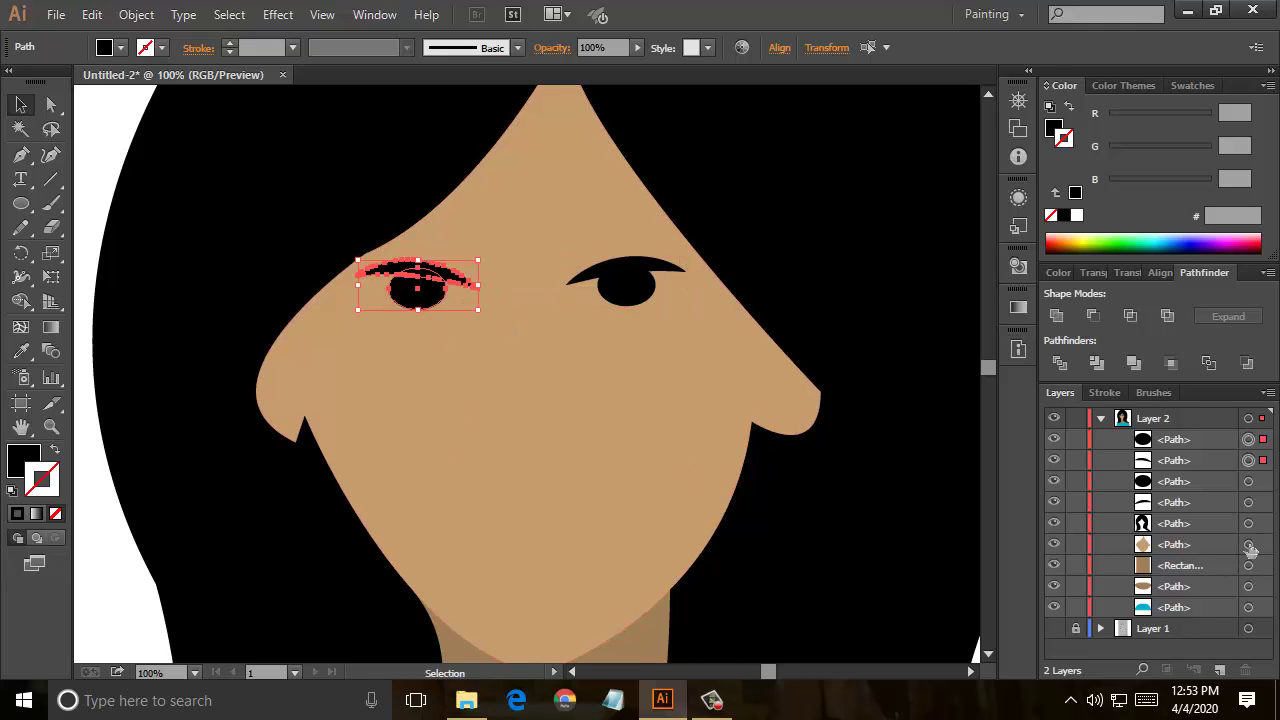
# Step: Start a Pen path at the left cheek and curve it down toward the chin
pyautogui.click(1217, 544)
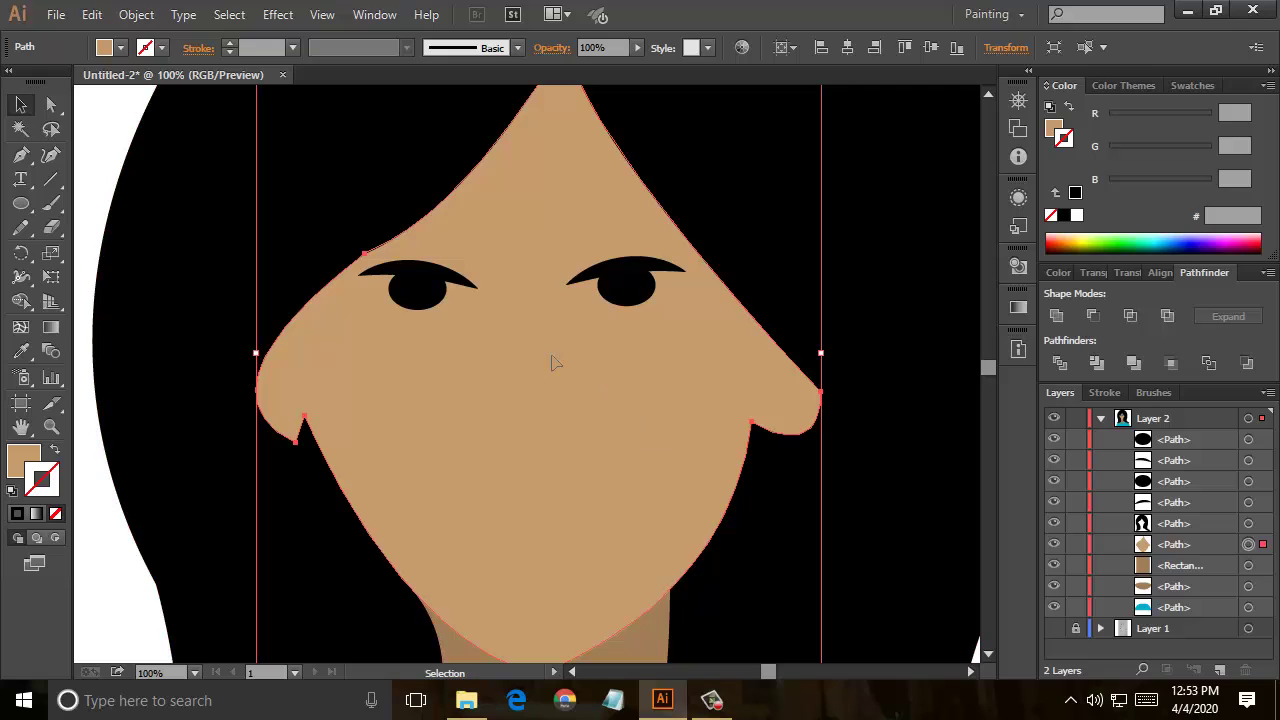
pyautogui.click(22, 158)
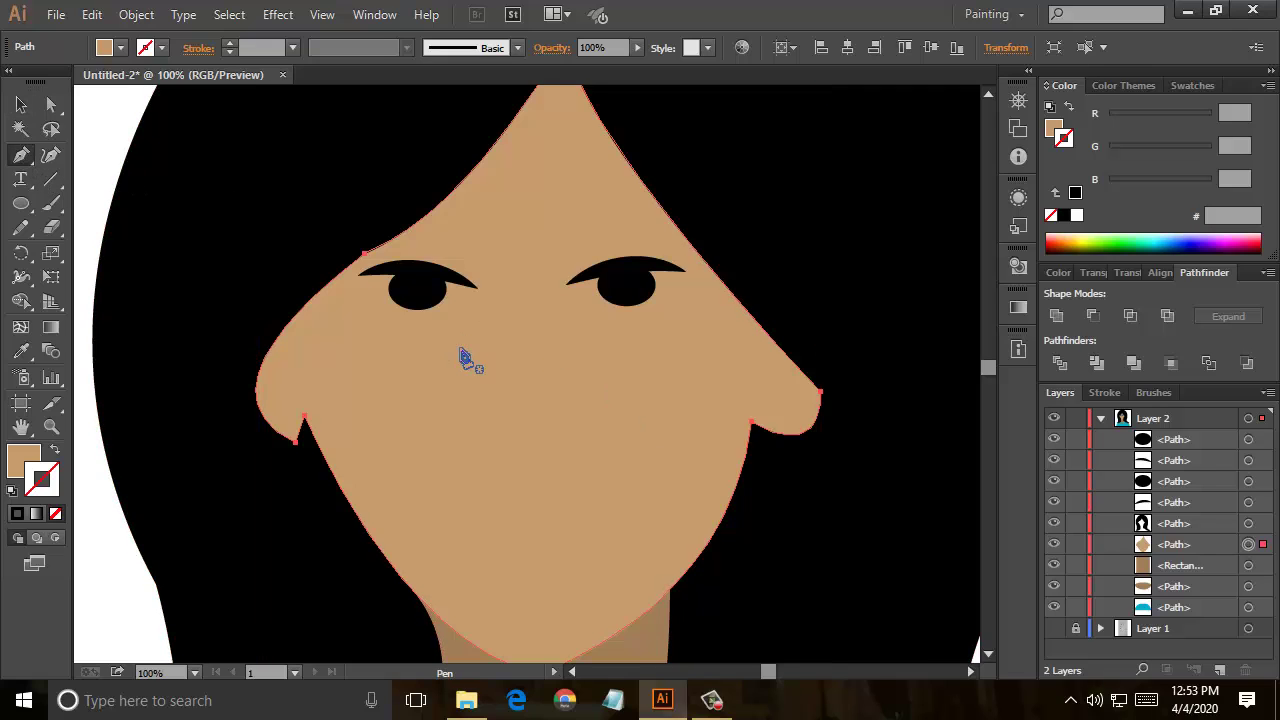
pyautogui.click(304, 305)
pyautogui.moveTo(304, 457); pyautogui.dragTo(291, 483)
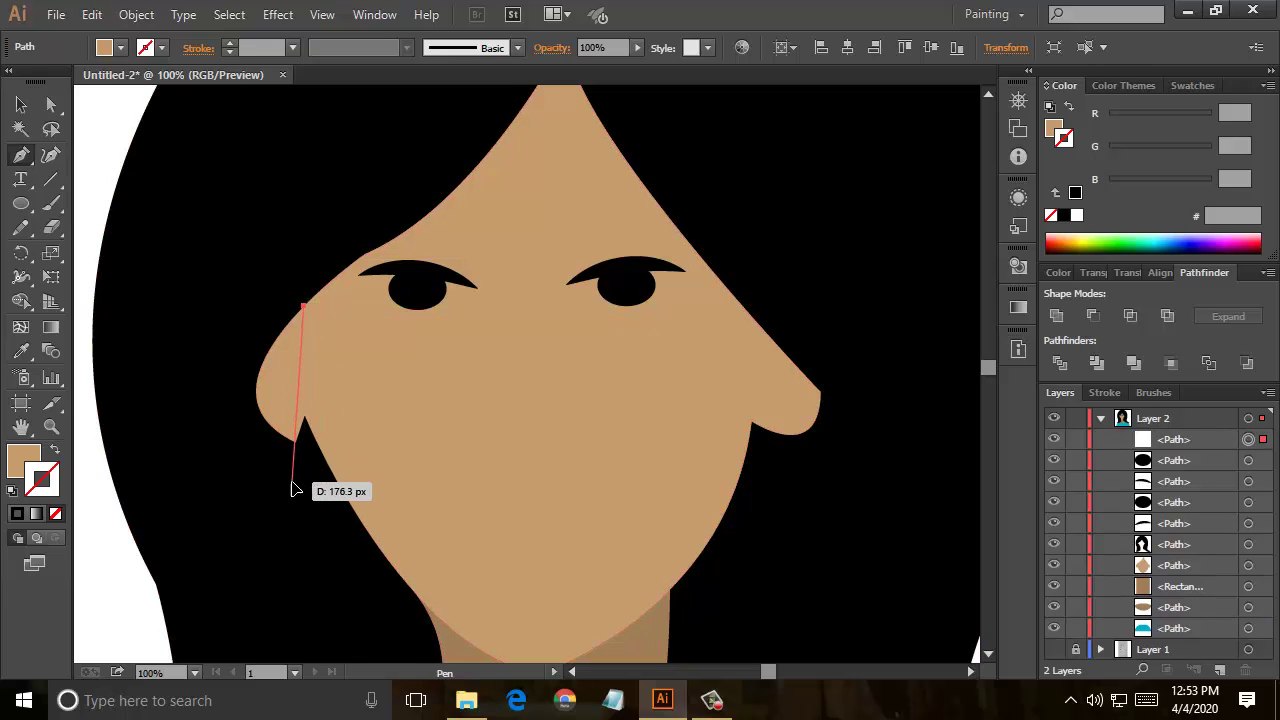
pyautogui.moveTo(265, 541)
pyautogui.mouseDown()
pyautogui.moveTo(242, 583)
pyautogui.moveTo(226, 583)
pyautogui.mouseUp()
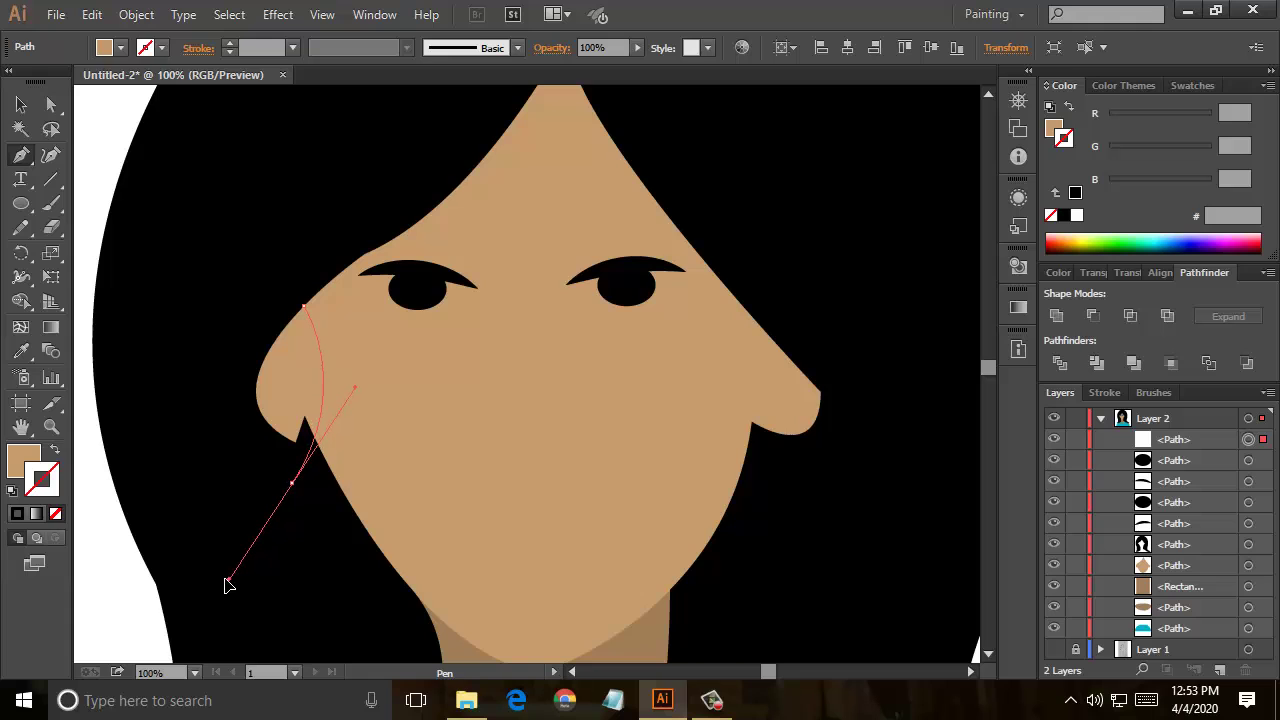
pyautogui.moveTo(362, 590); pyautogui.dragTo(373, 566)
# Step: Continue the mask outline around the chin and up the right cheek to near the eye line
pyautogui.scroll(-1, 376, 569)
pyautogui.scroll(-5, 376, 569)
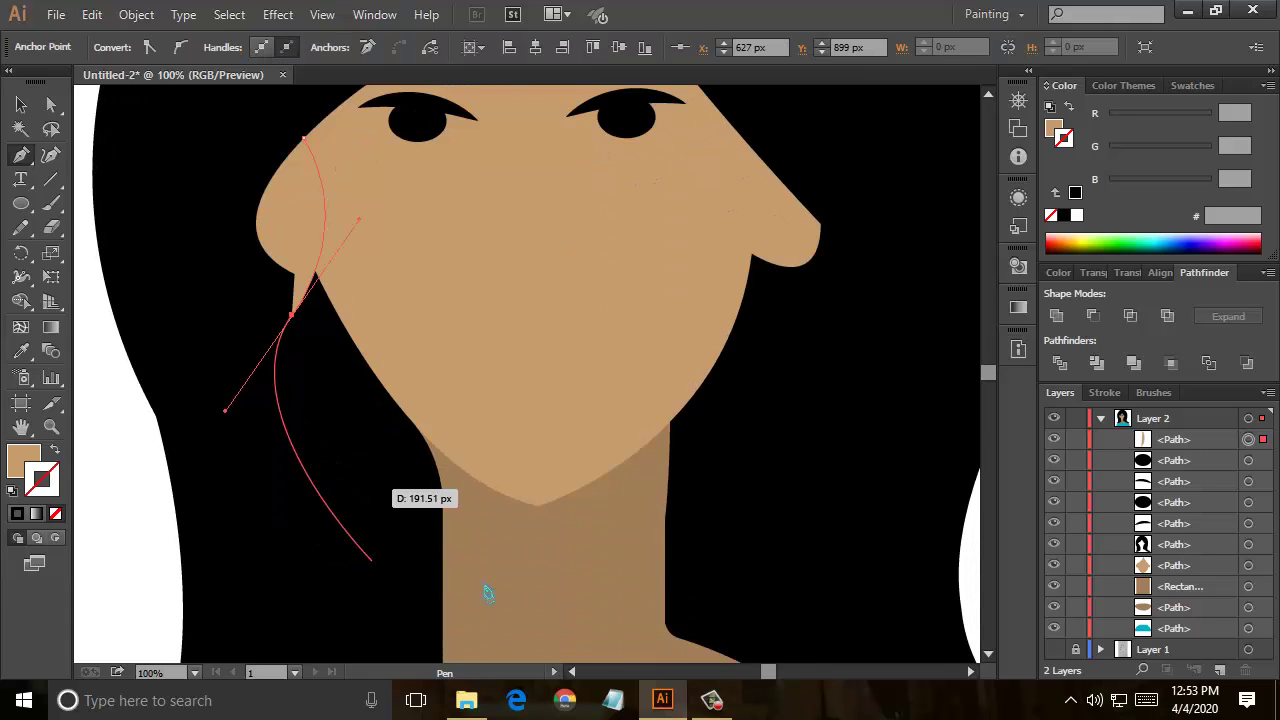
pyautogui.moveTo(514, 576); pyautogui.dragTo(764, 392)
pyautogui.moveTo(762, 262); pyautogui.dragTo(682, 172)
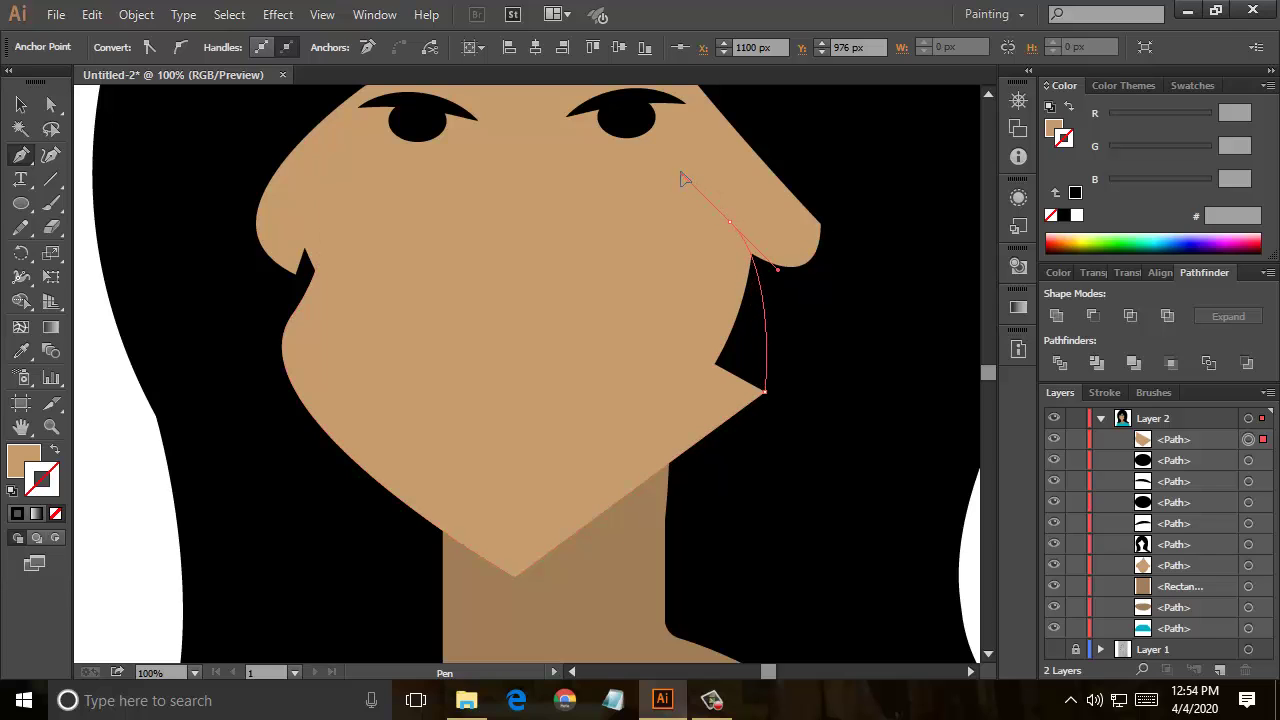
pyautogui.click(730, 224)
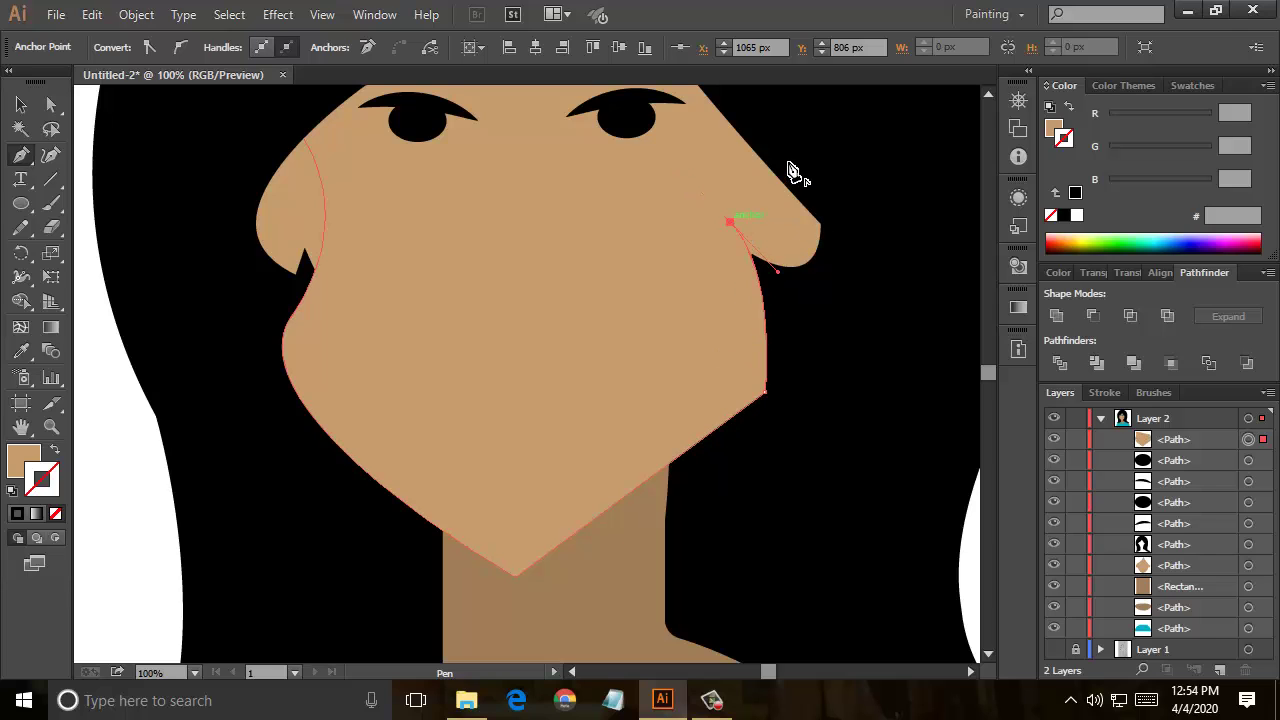
pyautogui.moveTo(770, 128)
pyautogui.mouseDown()
pyautogui.moveTo(835, 118)
pyautogui.moveTo(812, 120)
pyautogui.mouseUp()
pyautogui.click(772, 129)
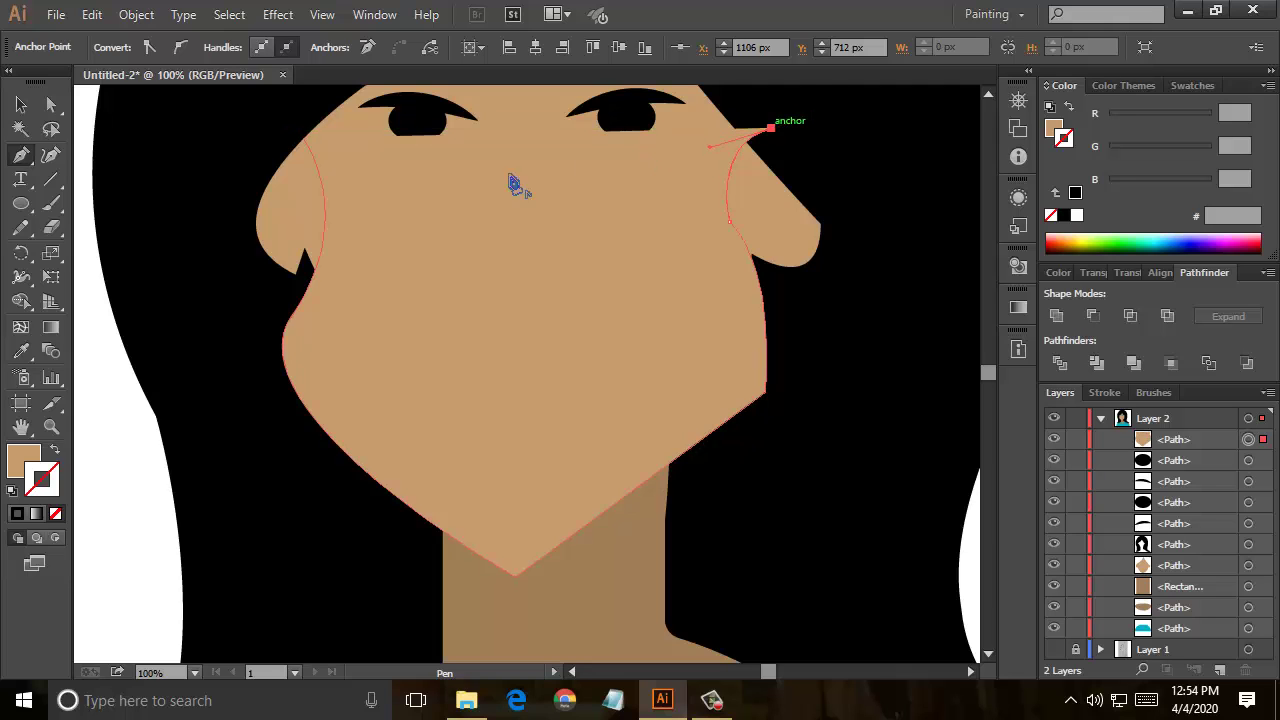
pyautogui.moveTo(300, 137)
pyautogui.mouseDown()
pyautogui.moveTo(355, 285)
pyautogui.moveTo(520, 312)
pyautogui.mouseUp()
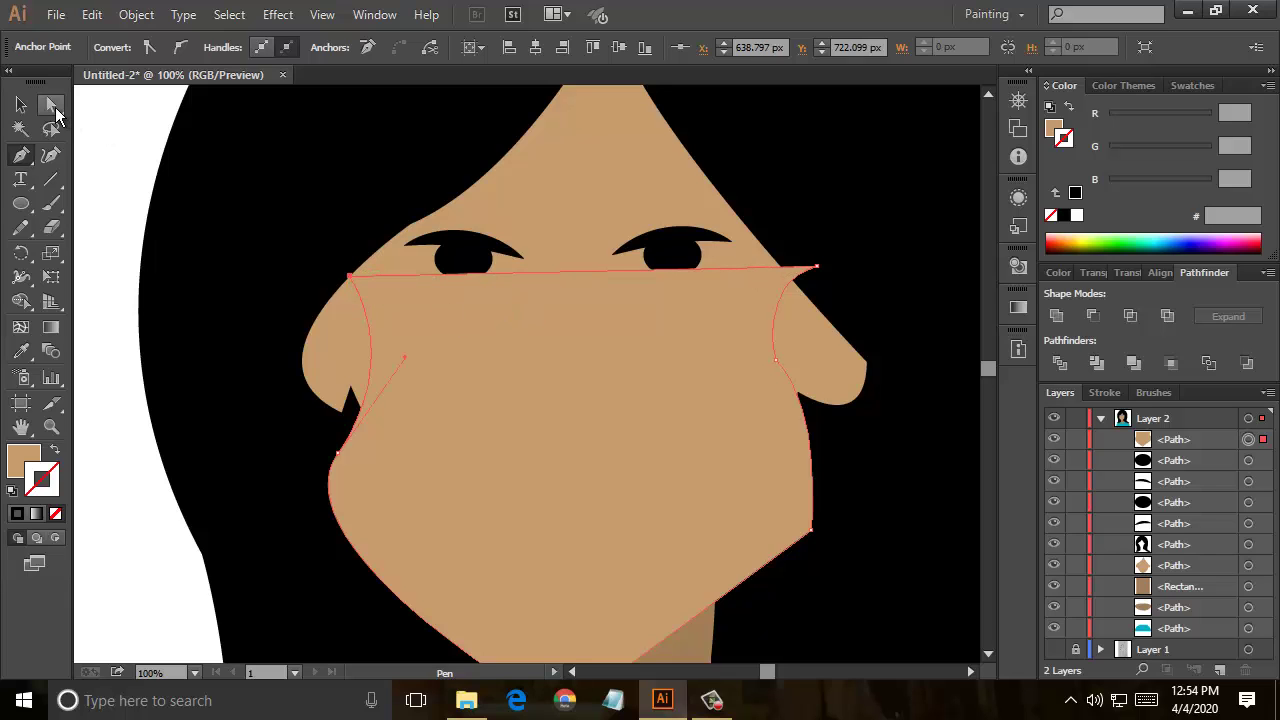
# Step: Close the mask outline with a top edge that bows downward
pyautogui.moveTo(349, 276); pyautogui.dragTo(376, 291)
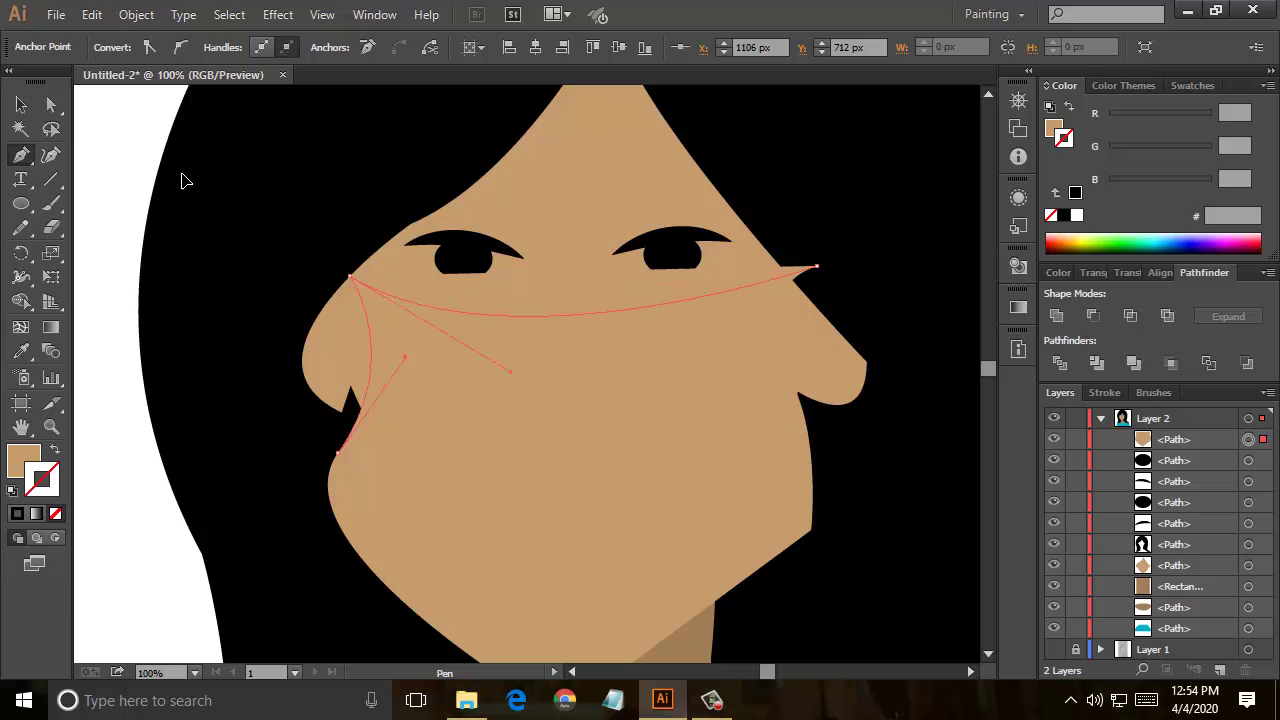
pyautogui.moveTo(320, 265); pyautogui.dragTo(190, 180)
pyautogui.click(55, 110)
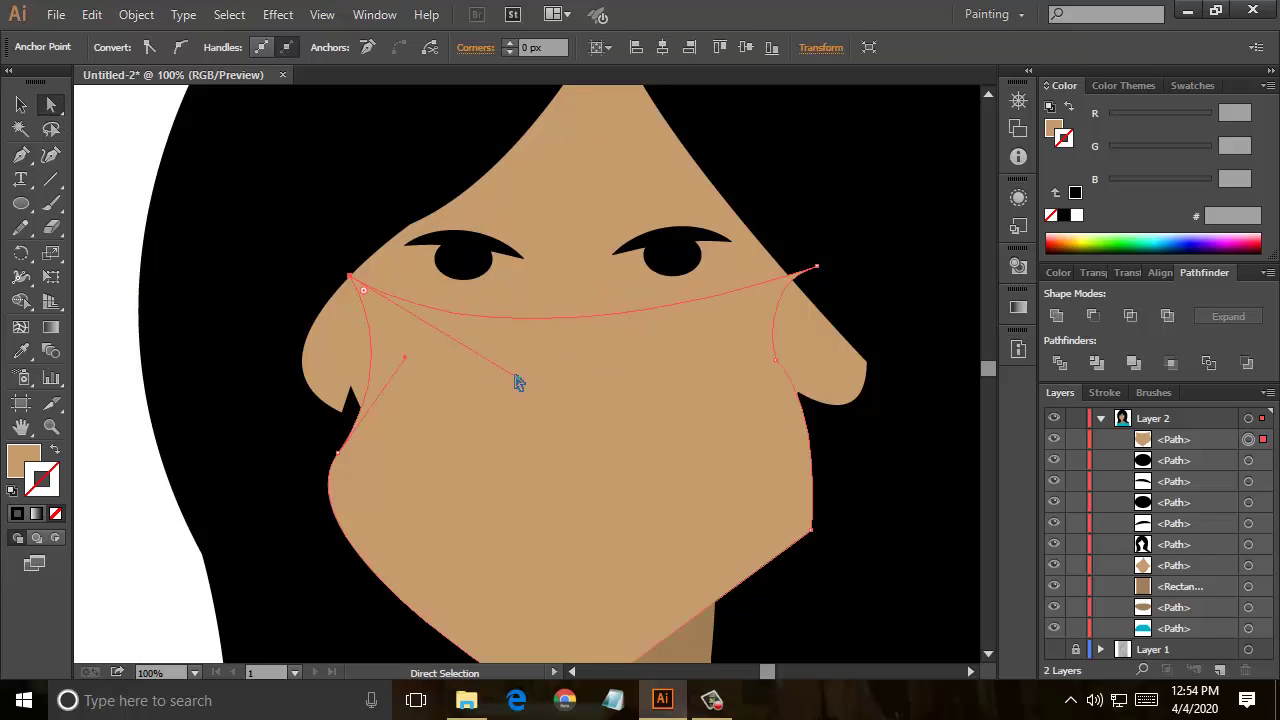
pyautogui.moveTo(521, 382); pyautogui.dragTo(551, 459)
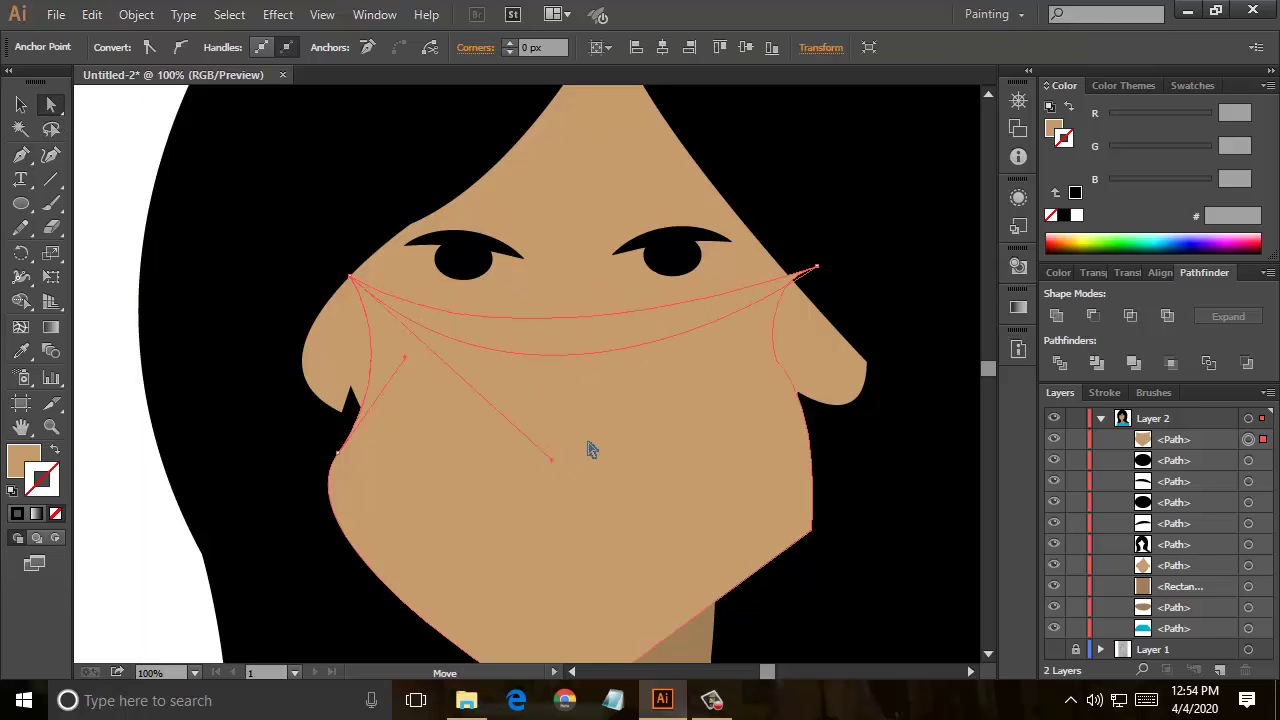
# Step: Adjust the mask's top-right corner and lower-left cheek anchor points
pyautogui.click(818, 268)
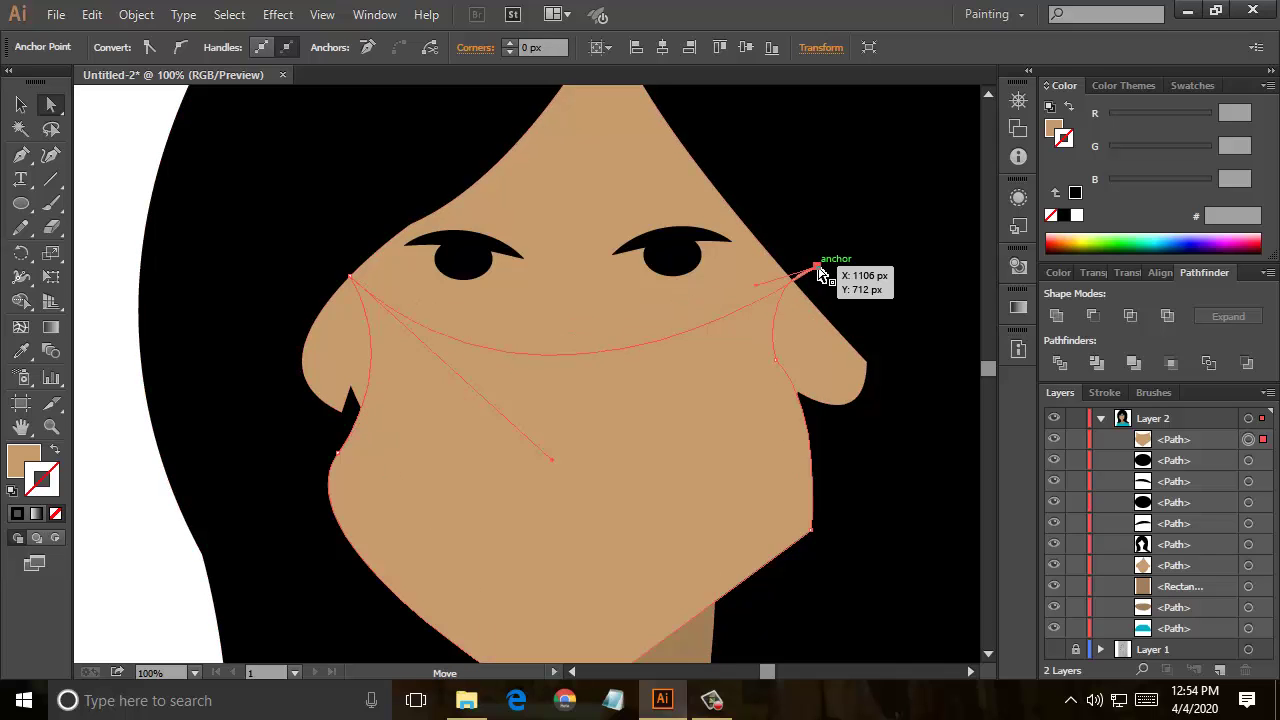
pyautogui.moveTo(809, 281); pyautogui.dragTo(760, 300)
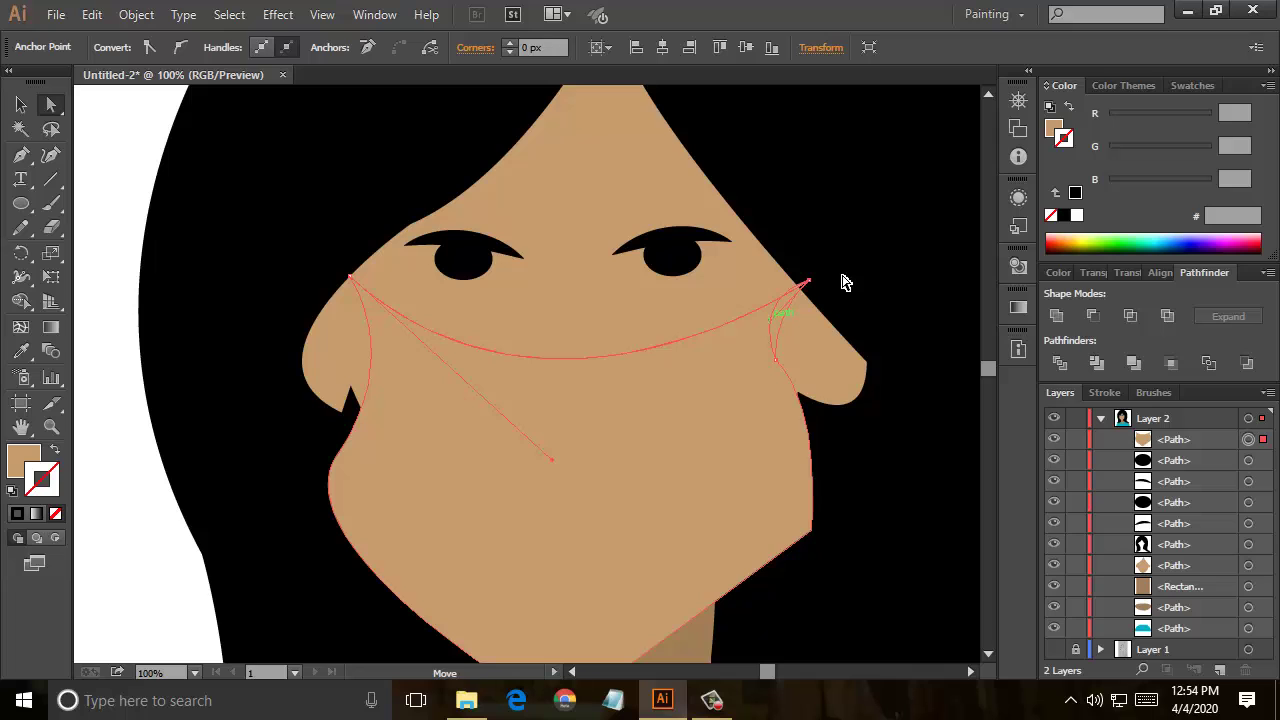
pyautogui.click(810, 282)
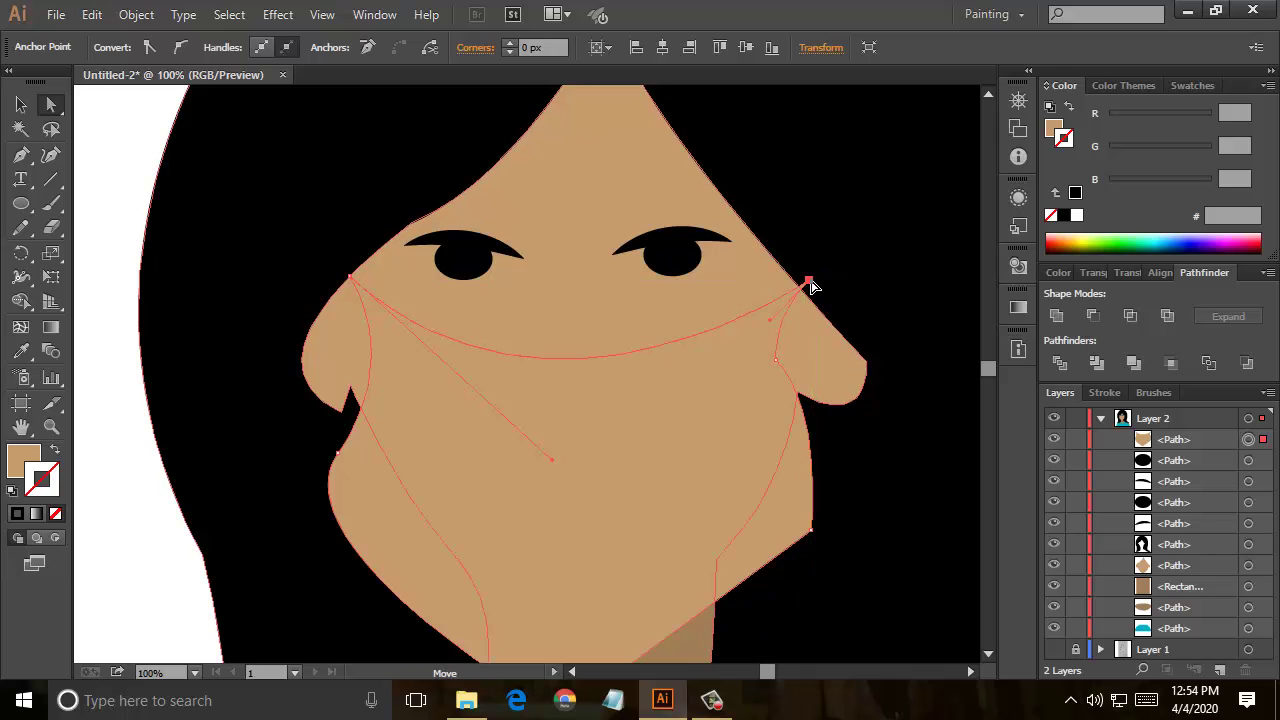
pyautogui.click(337, 456)
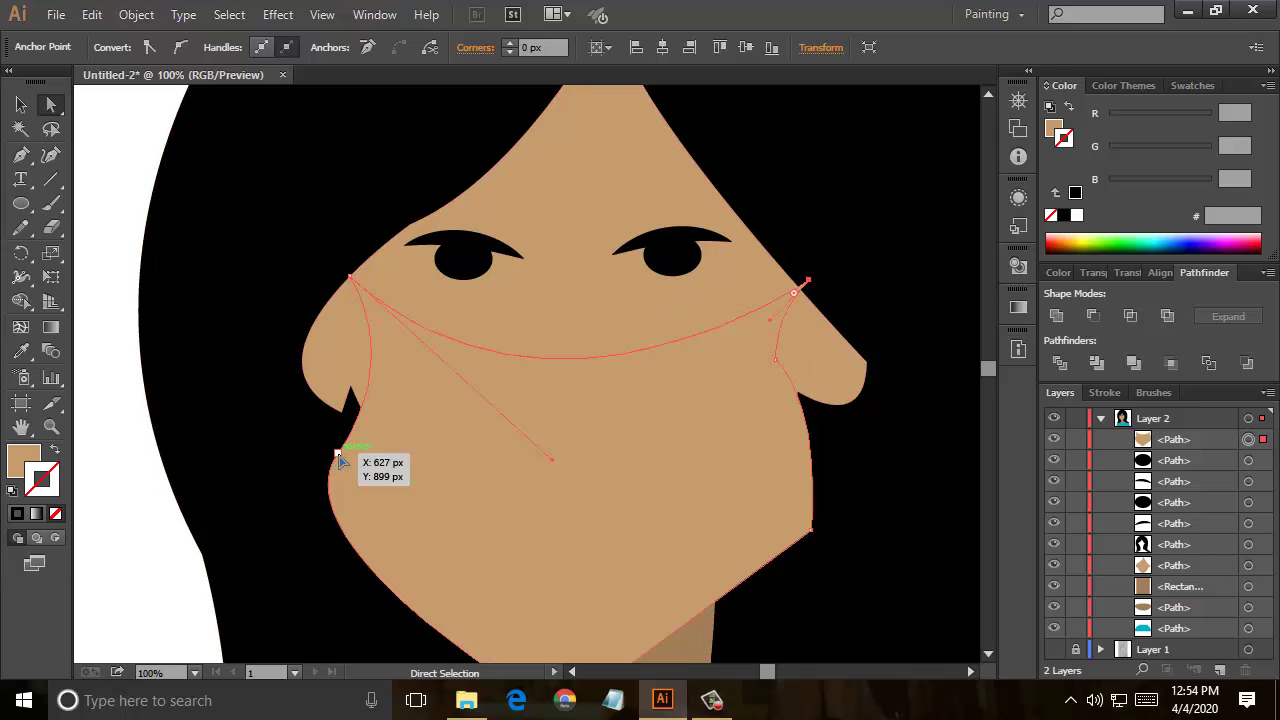
pyautogui.moveTo(340, 462); pyautogui.dragTo(316, 468)
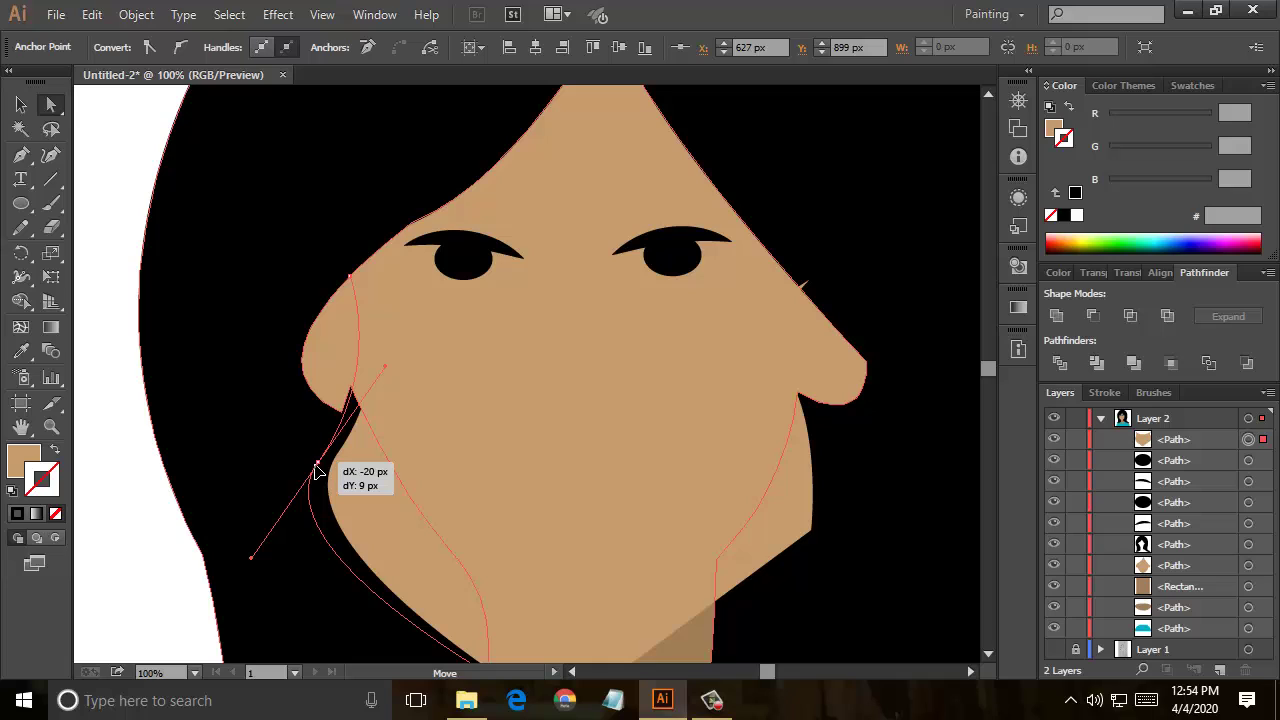
pyautogui.moveTo(316, 470); pyautogui.dragTo(313, 469)
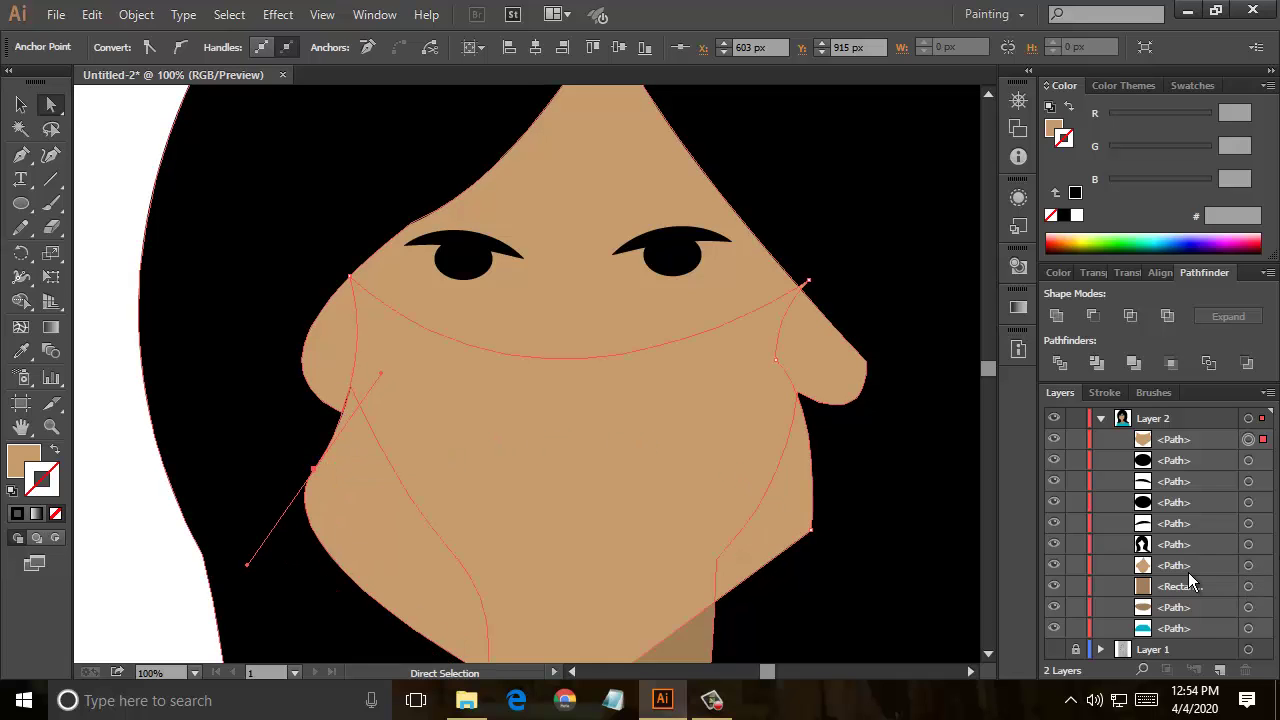
# Step: Duplicate the face shape and intersect it with the mask using Pathfinder Intersect
pyautogui.moveTo(1196, 566)
pyautogui.mouseDown()
pyautogui.moveTo(1229, 637)
pyautogui.moveTo(1259, 568)
pyautogui.mouseUp()
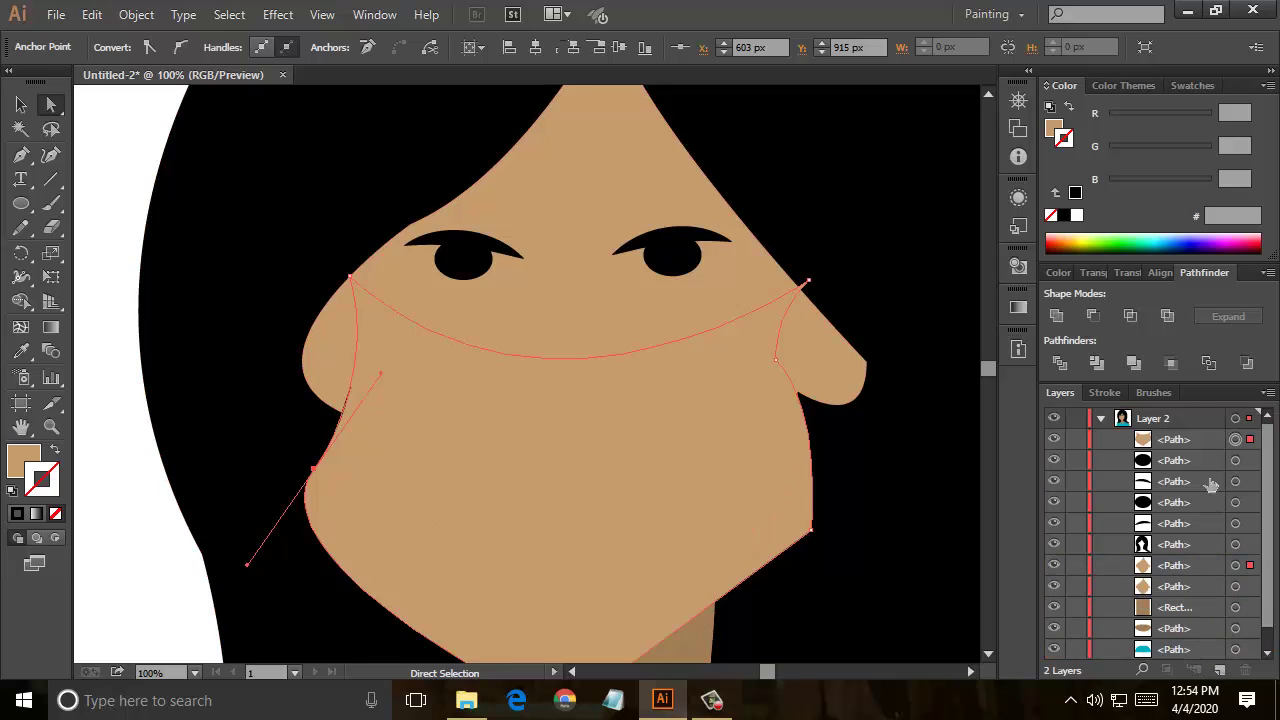
pyautogui.keyDown('shift'); pyautogui.click(1236, 565); pyautogui.keyUp('shift')
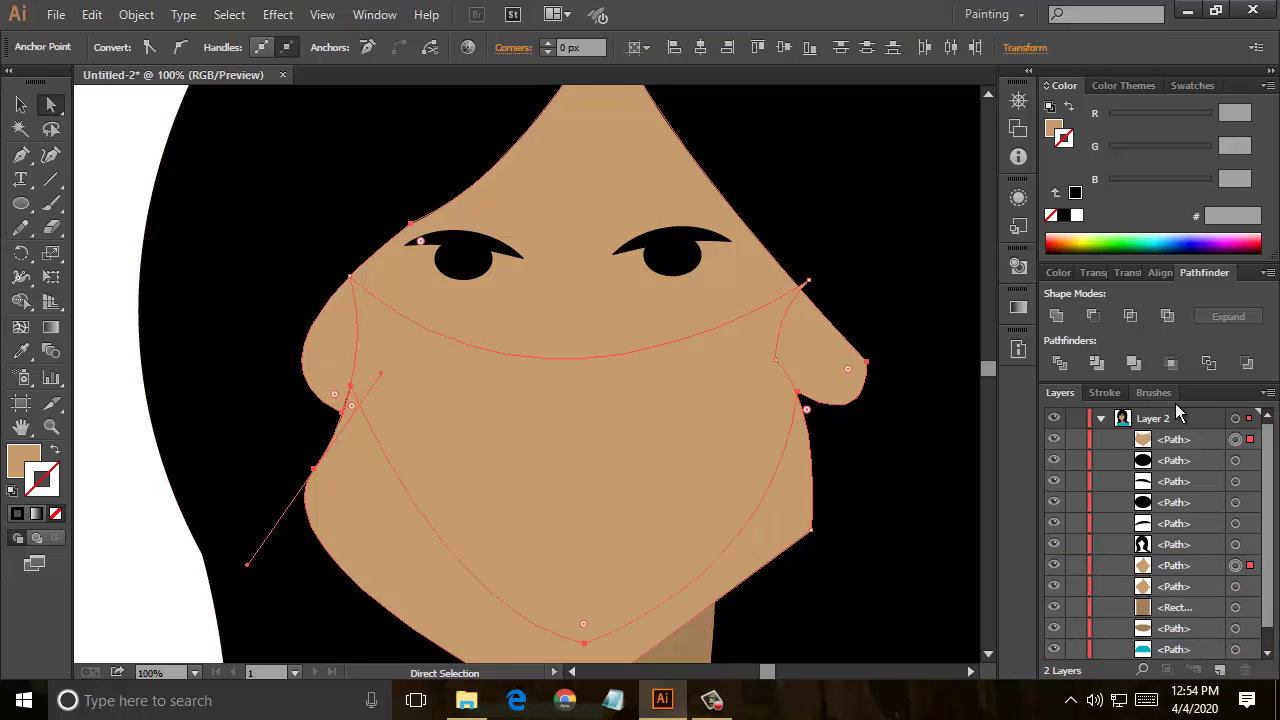
pyautogui.click(1129, 316)
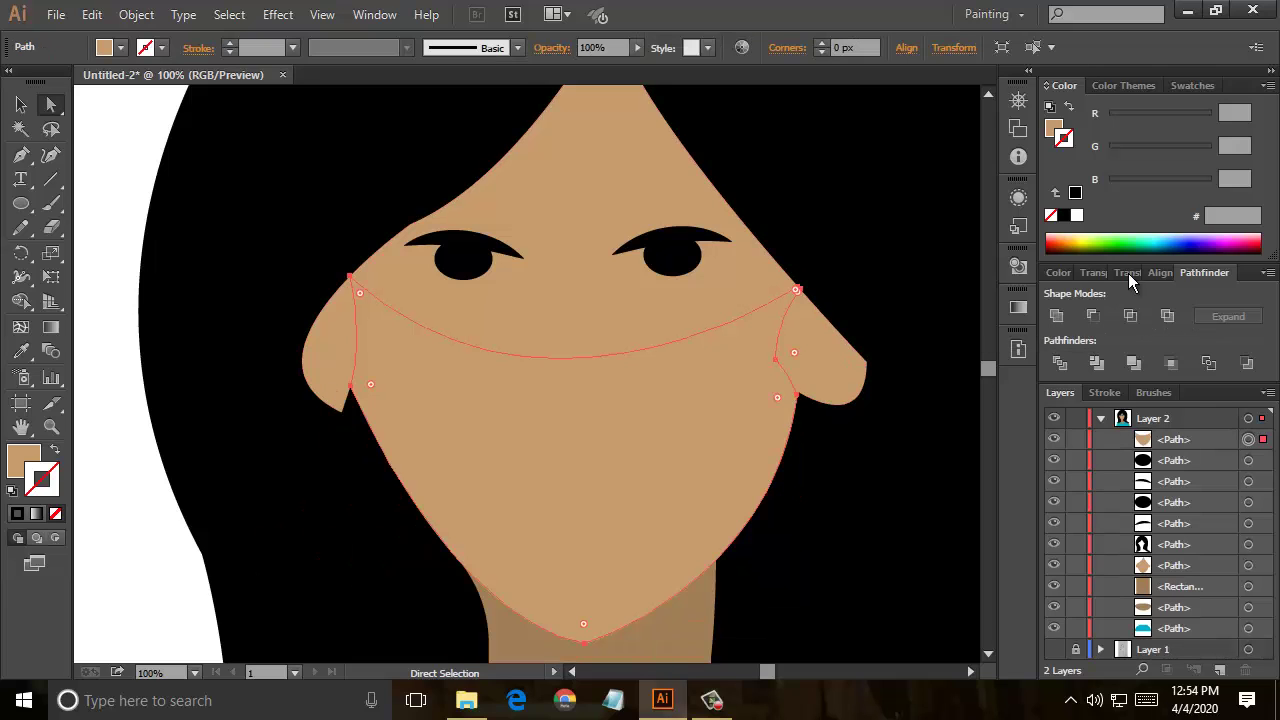
# Step: Give the mask a light cyan #8BFDFF fill with no stroke, then deselect it
pyautogui.click(1163, 238)
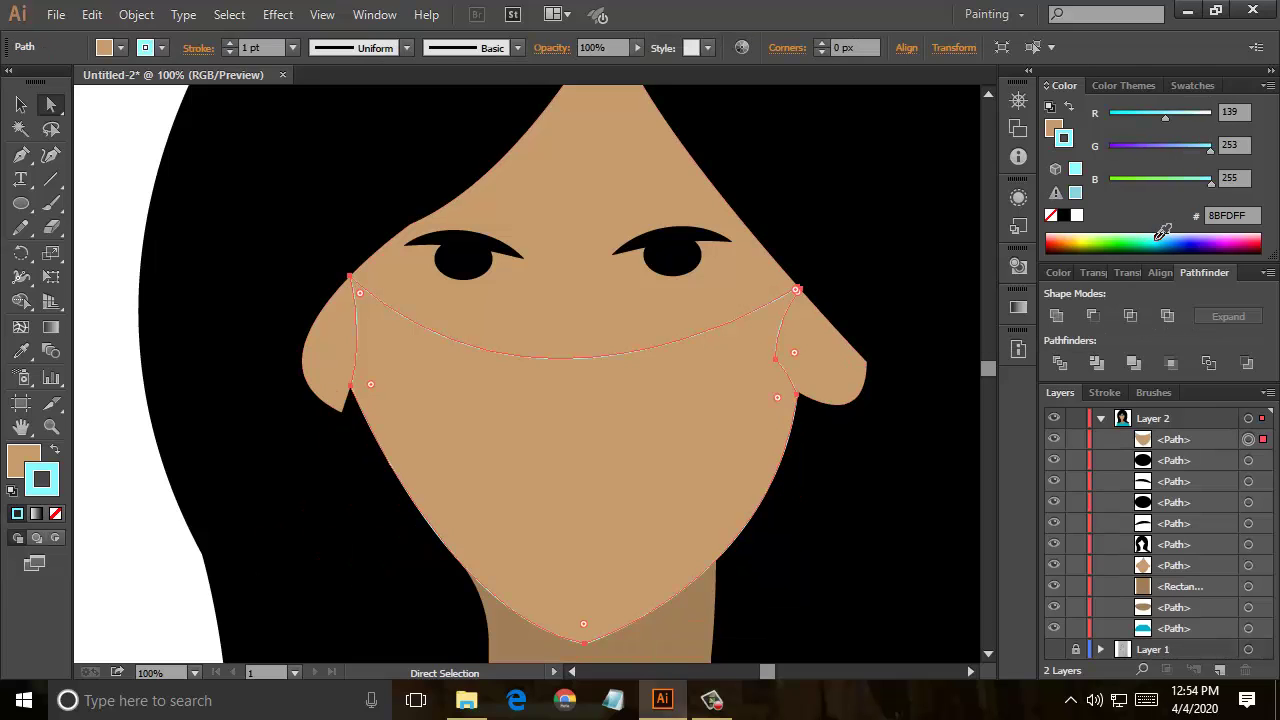
pyautogui.click(55, 450)
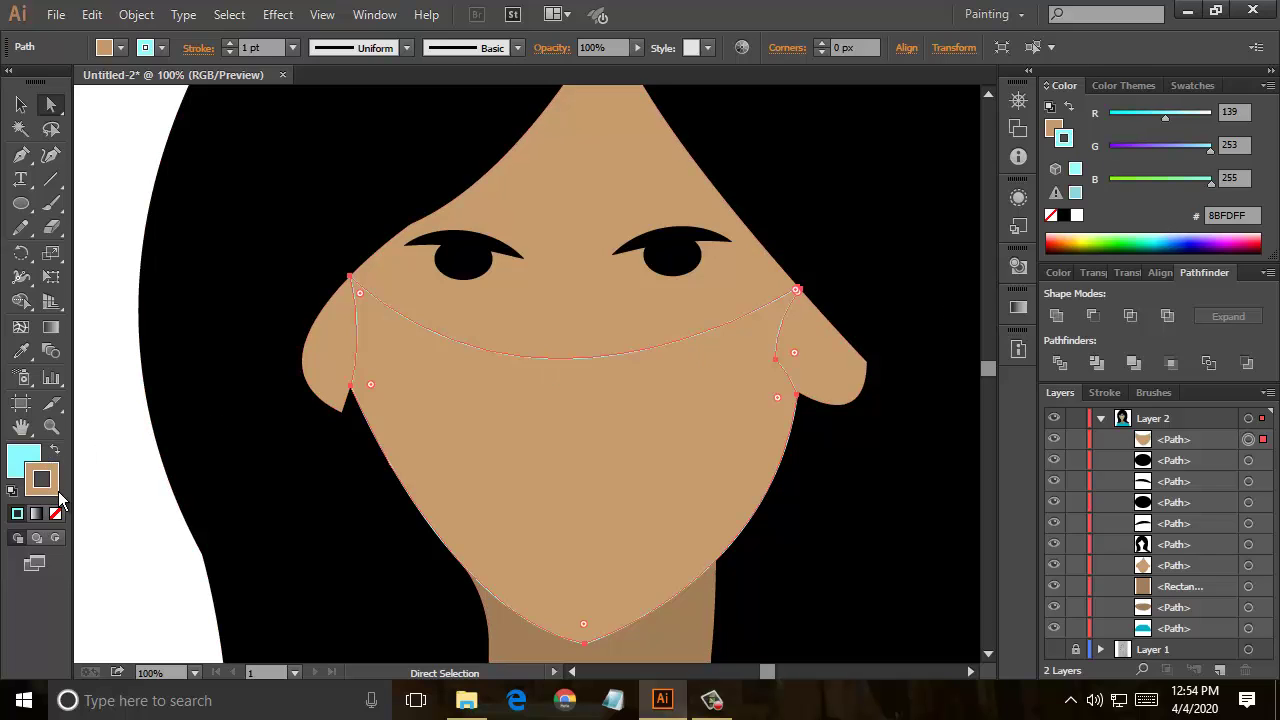
pyautogui.click(55, 513)
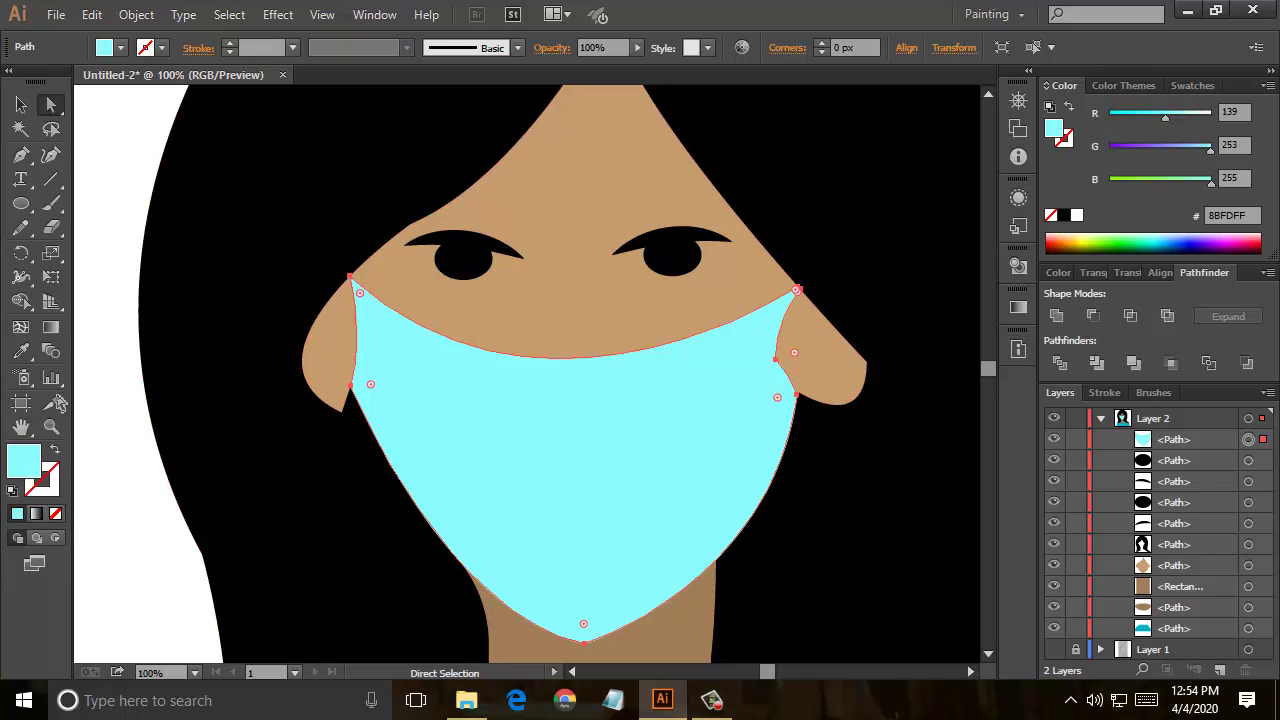
pyautogui.press('v')
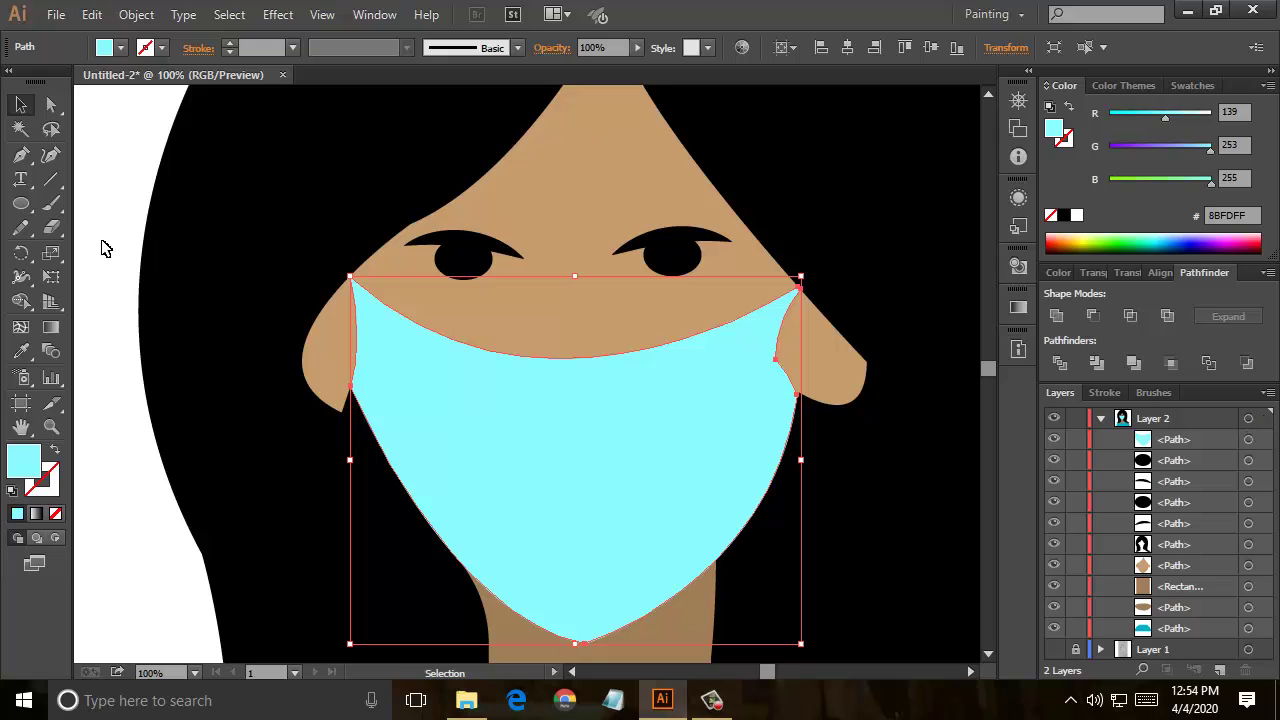
pyautogui.click(103, 248)
pyautogui.moveTo(108, 371); pyautogui.dragTo(103, 236)
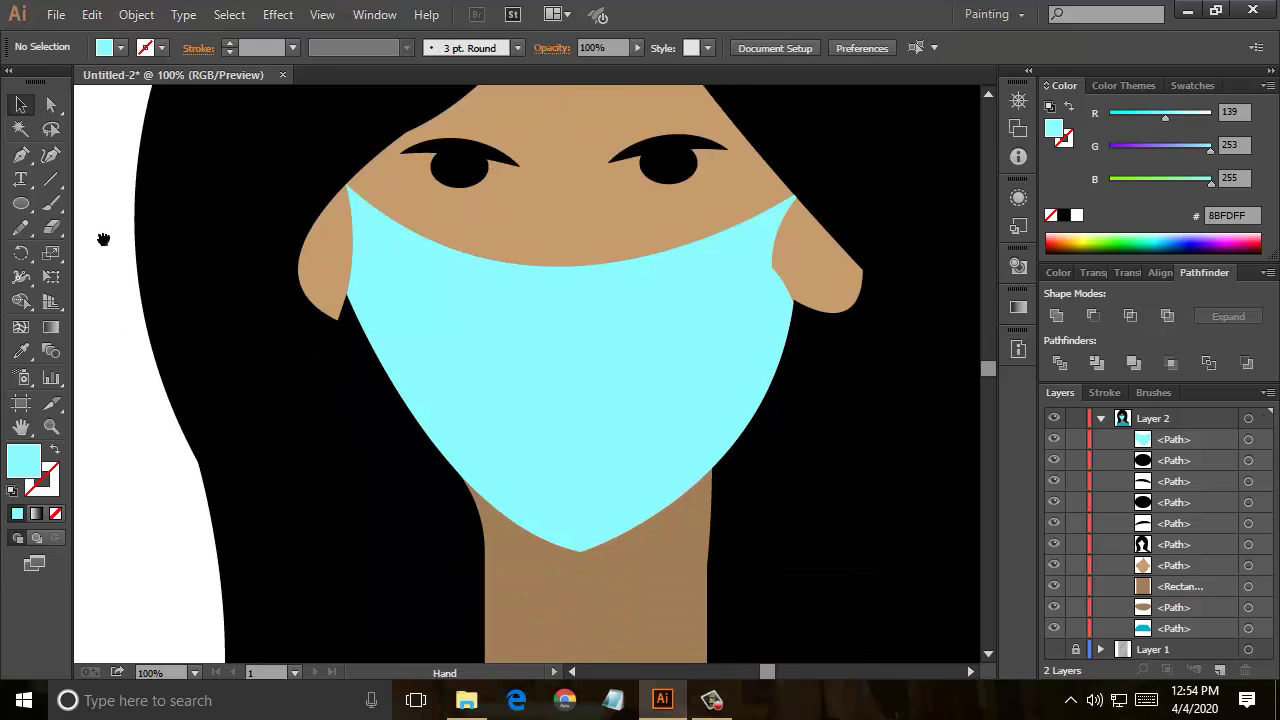
# Step: Round off both ear tips, softening the right ear to a 28.8 px corner radius
pyautogui.press('a')
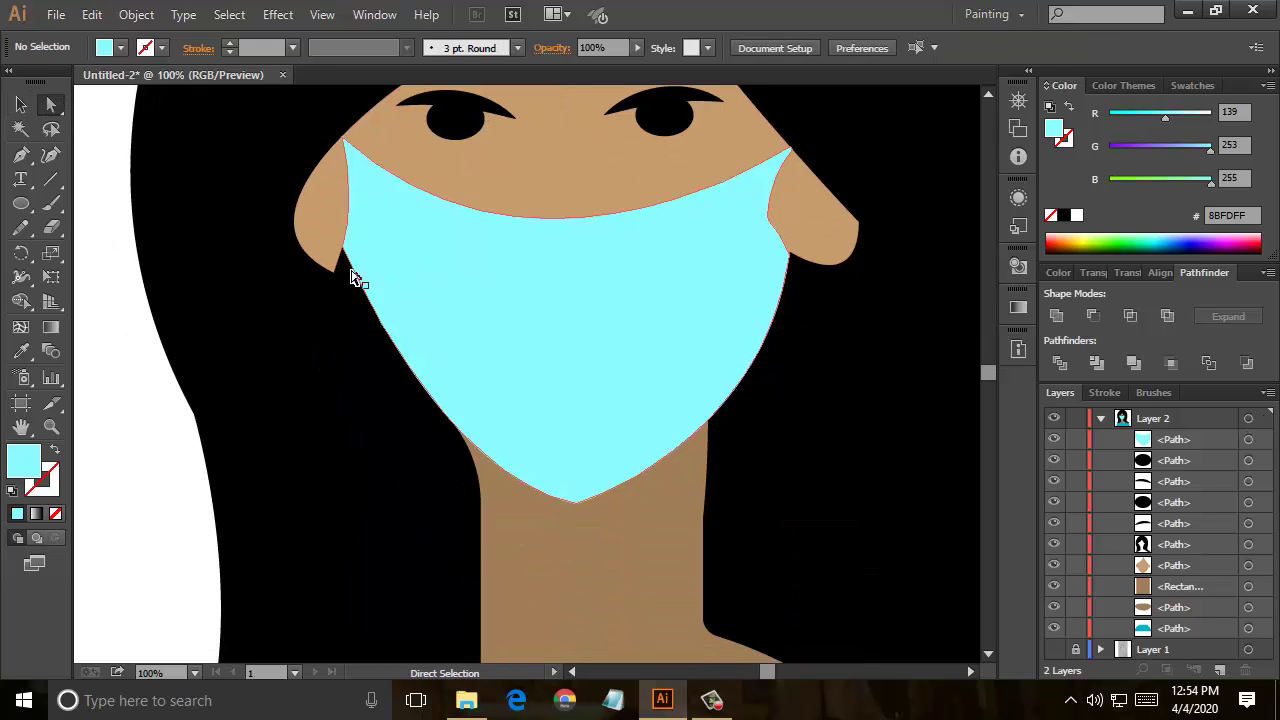
pyautogui.moveTo(335, 270); pyautogui.dragTo(377, 287)
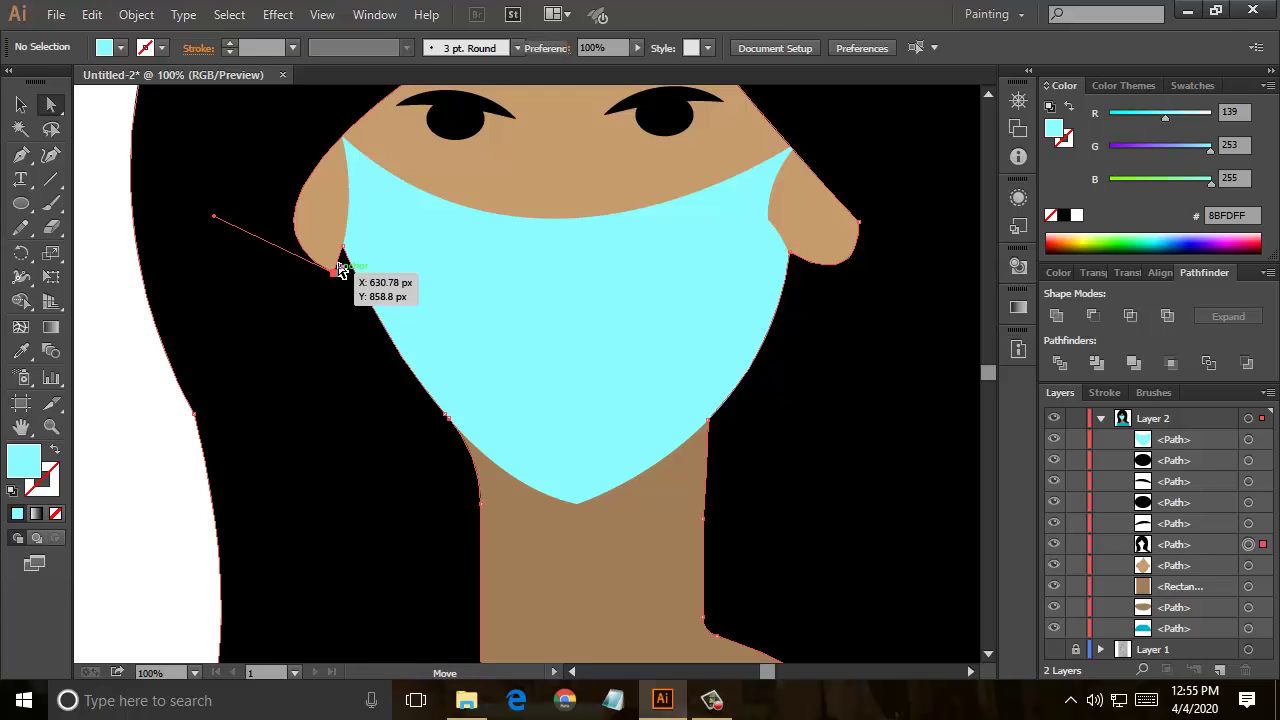
pyautogui.click(334, 264)
pyautogui.moveTo(333, 254); pyautogui.dragTo(328, 260)
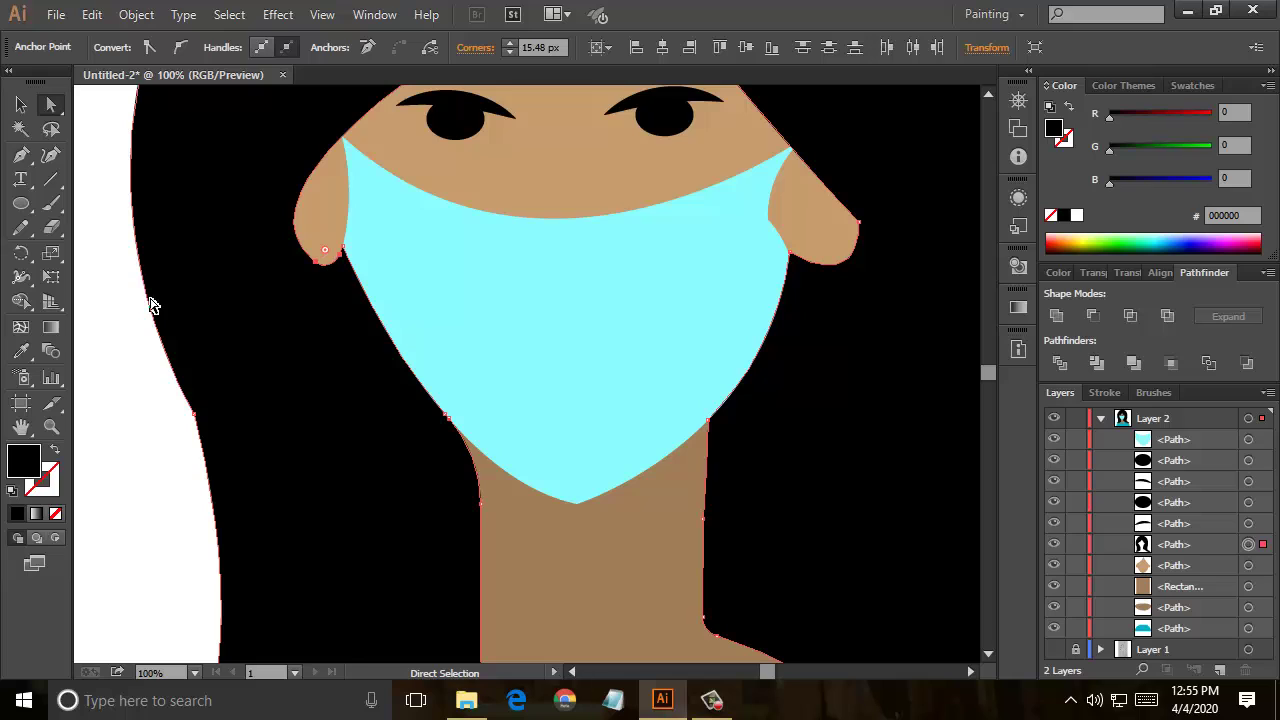
pyautogui.click(128, 322)
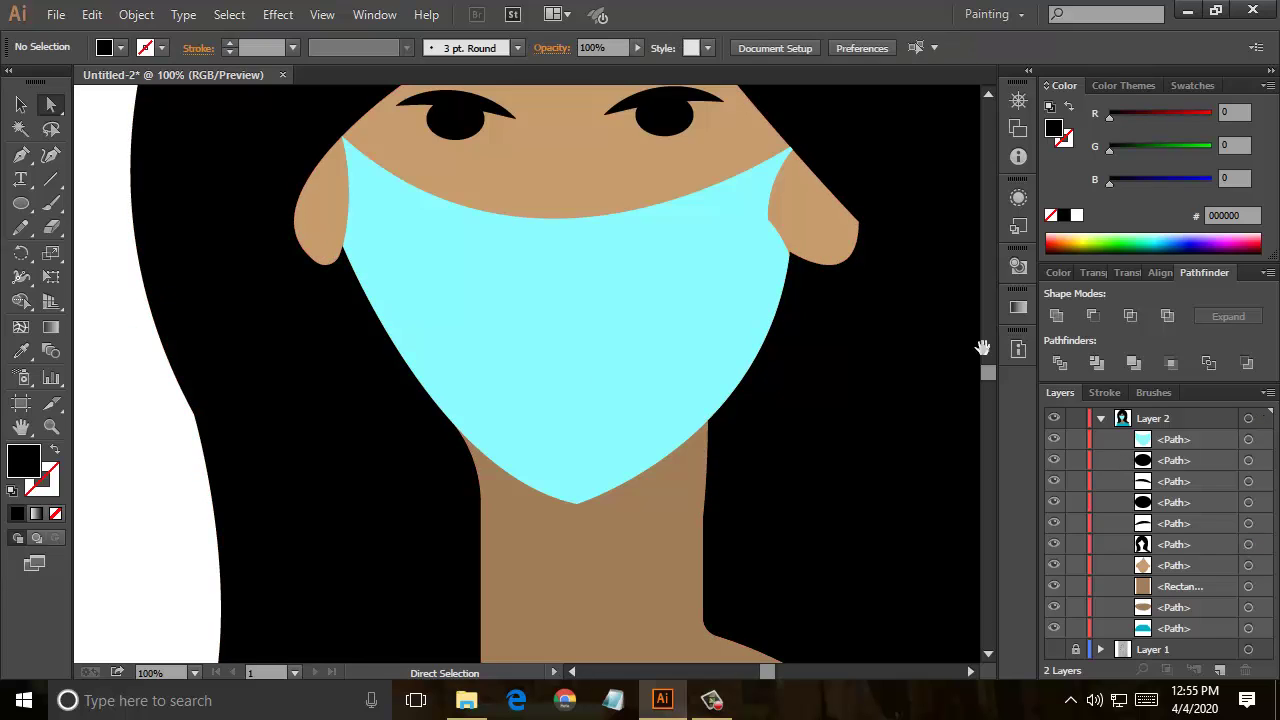
pyautogui.click(858, 225)
pyautogui.moveTo(841, 232); pyautogui.dragTo(826, 237)
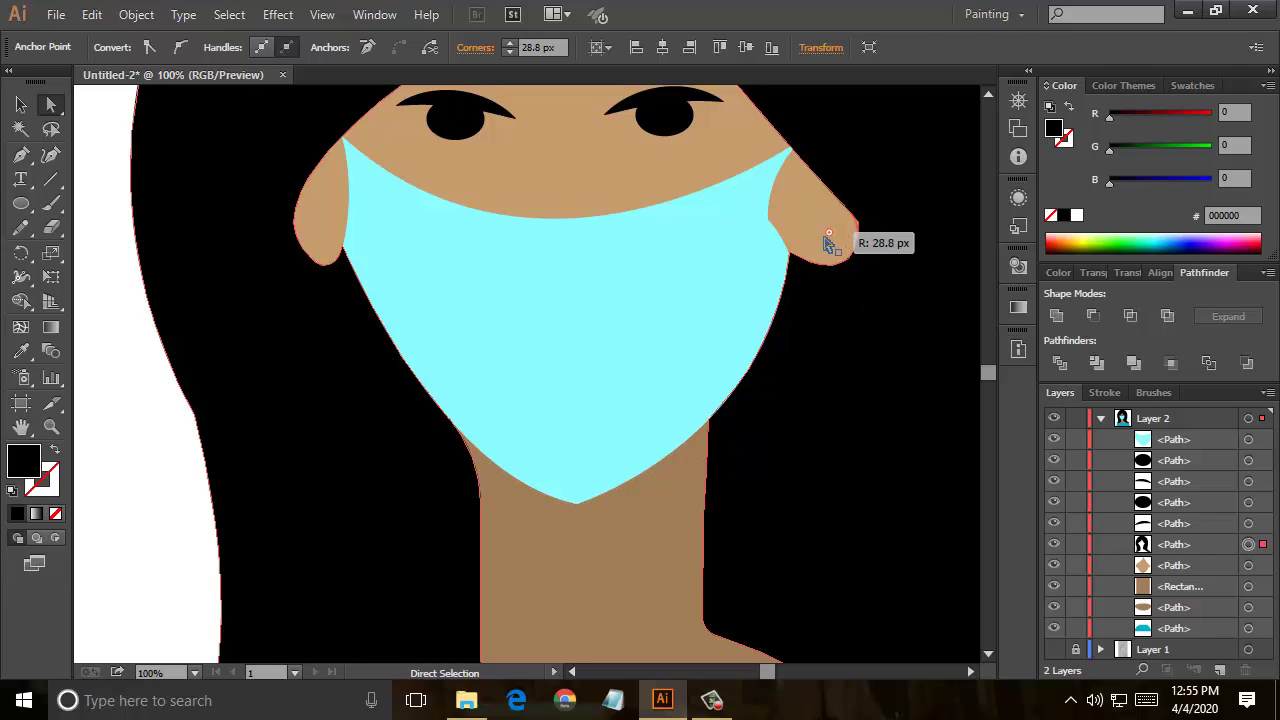
pyautogui.press('space')
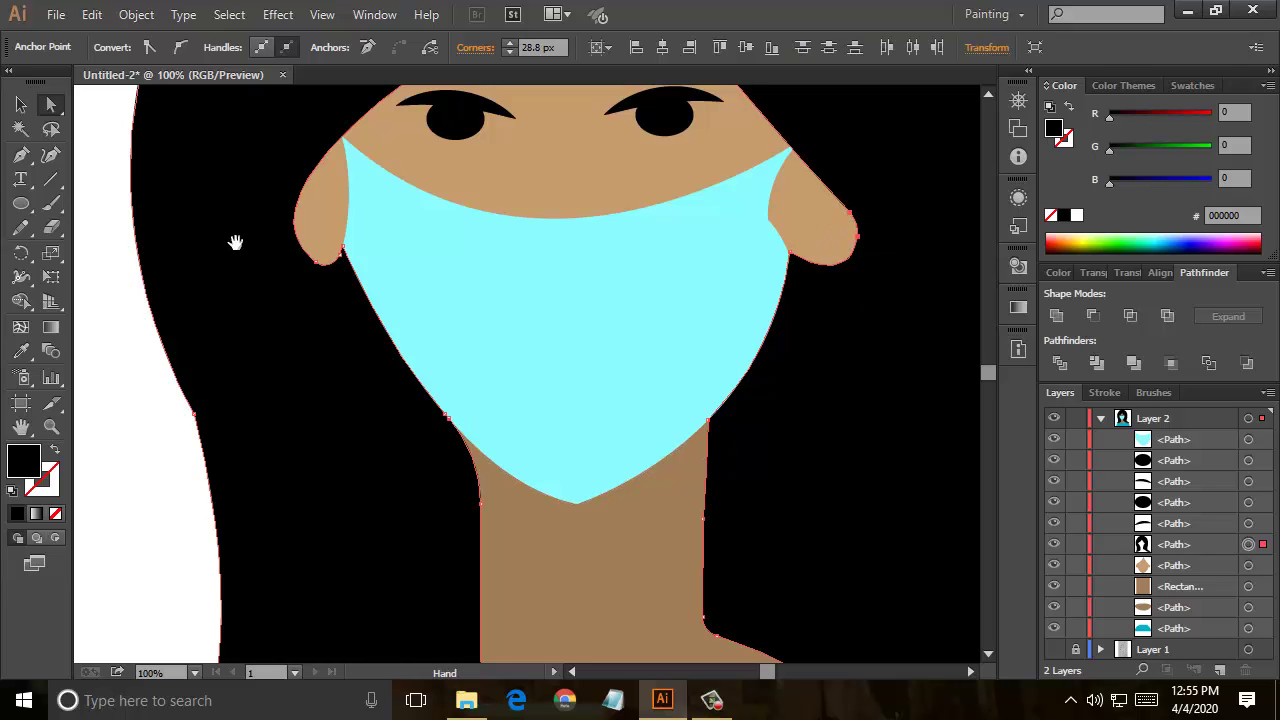
pyautogui.moveTo(235, 247)
pyautogui.mouseDown()
pyautogui.moveTo(297, 477)
pyautogui.moveTo(274, 466)
pyautogui.moveTo(226, 325)
pyautogui.mouseUp()
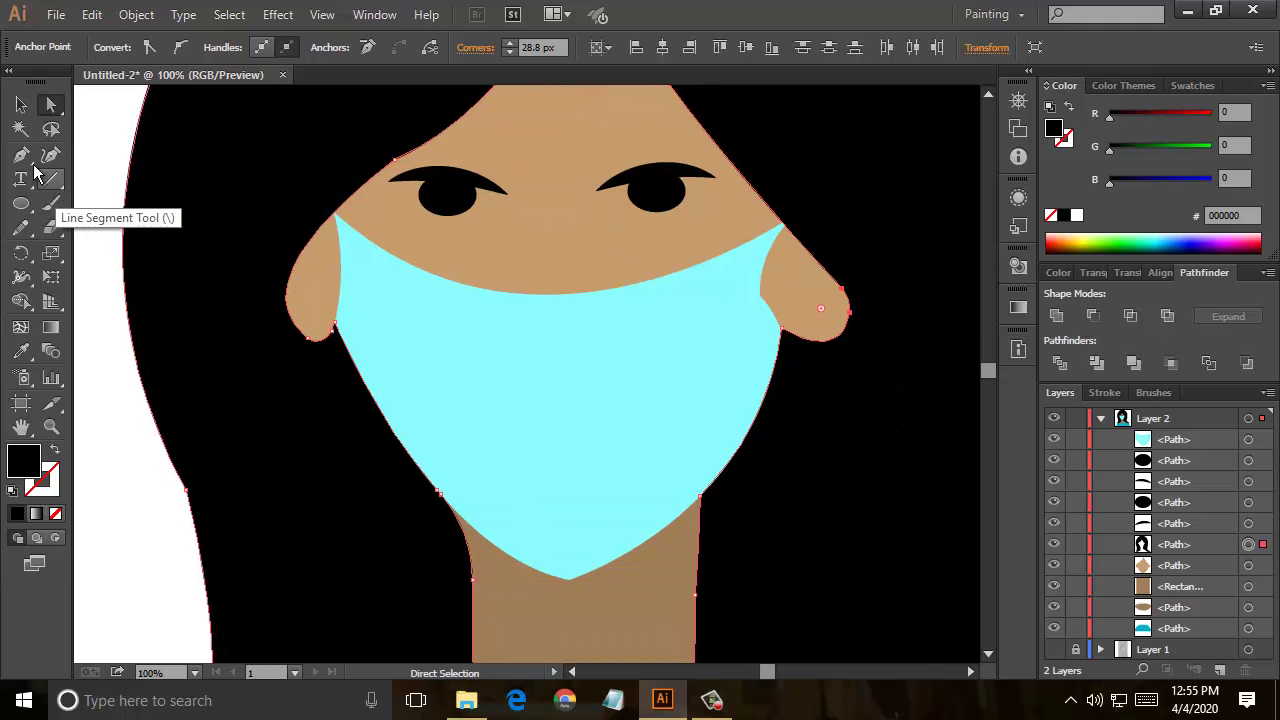
# Step: Draw a short curved nose line as a black stroke with no fill
pyautogui.click(21, 155)
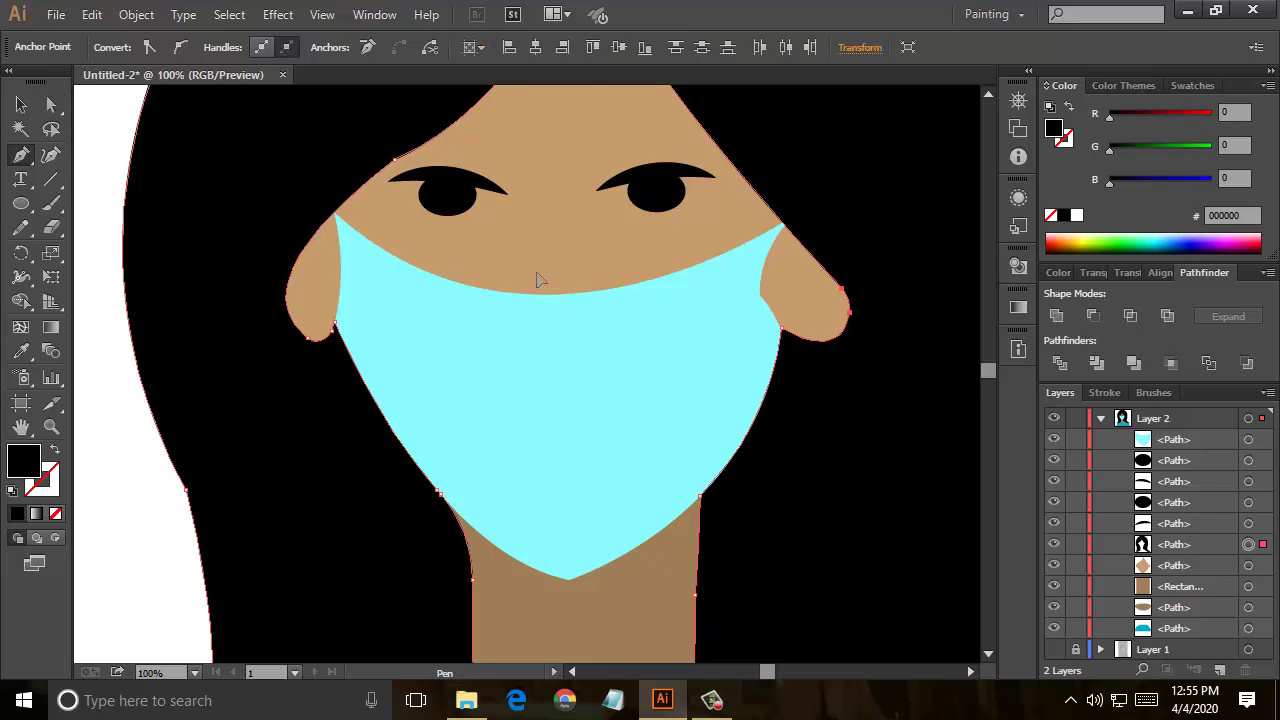
pyautogui.click(537, 272)
pyautogui.moveTo(497, 337); pyautogui.dragTo(490, 335)
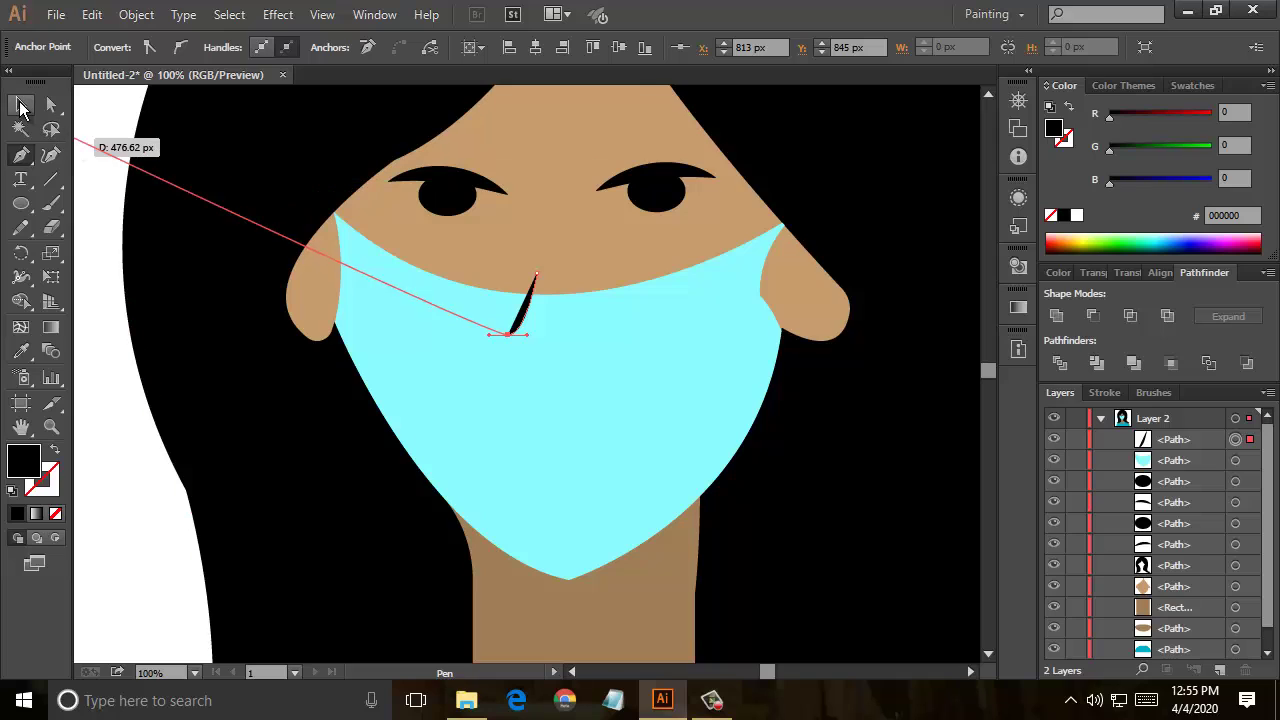
pyautogui.click(21, 104)
pyautogui.click(55, 451)
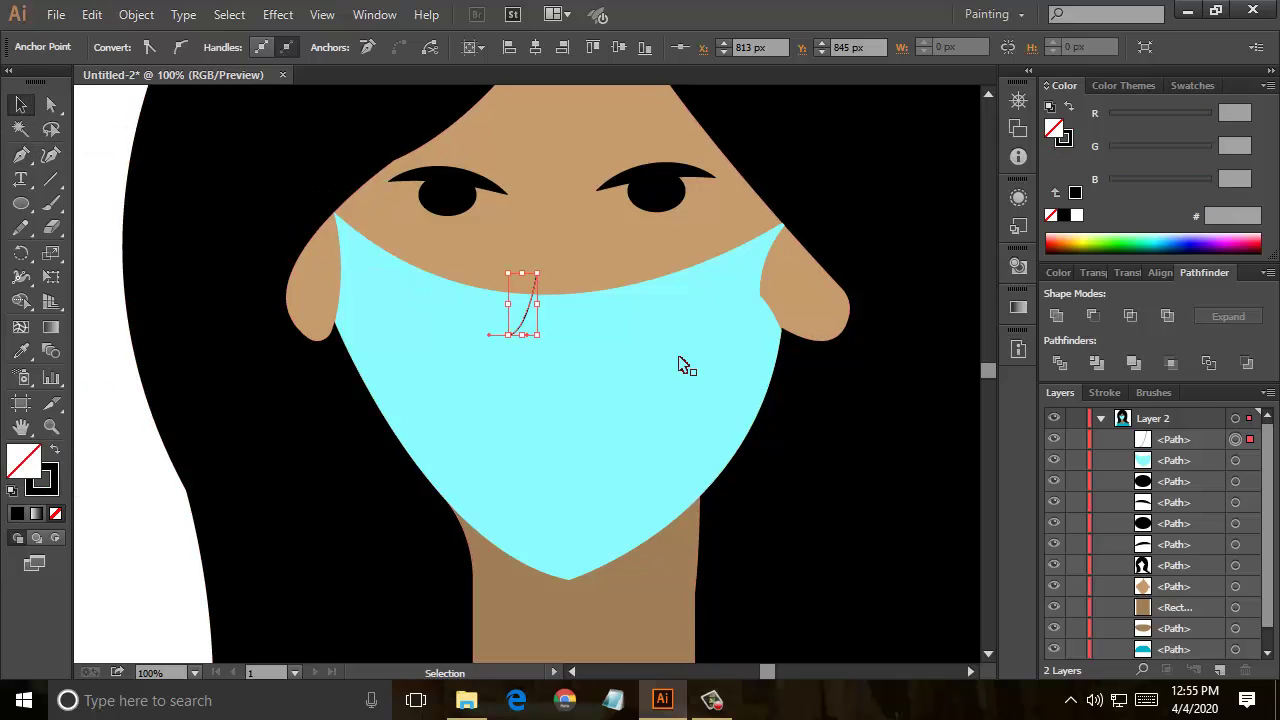
pyautogui.click(535, 293)
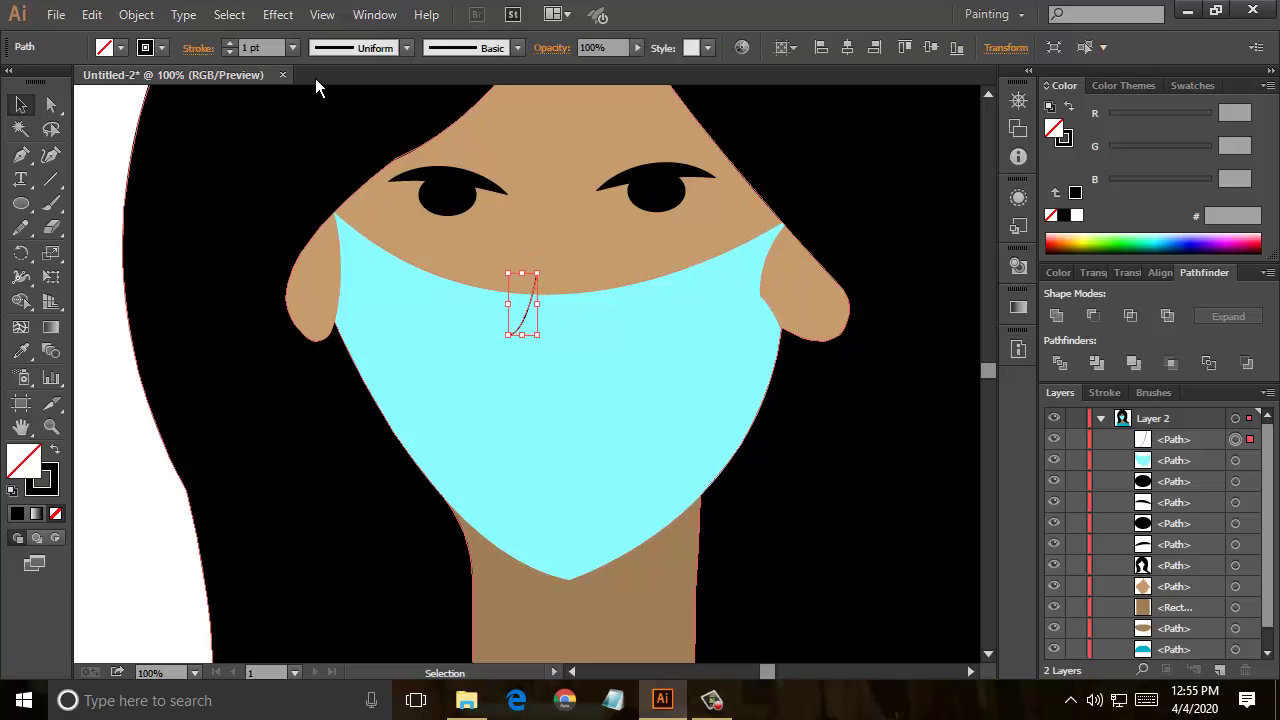
# Step: Give the nose stroke Width Profile 1 at 6 pt and expand its appearance into a shape
pyautogui.click(407, 47)
pyautogui.click(366, 106)
pyautogui.click(299, 47)
pyautogui.click(312, 262)
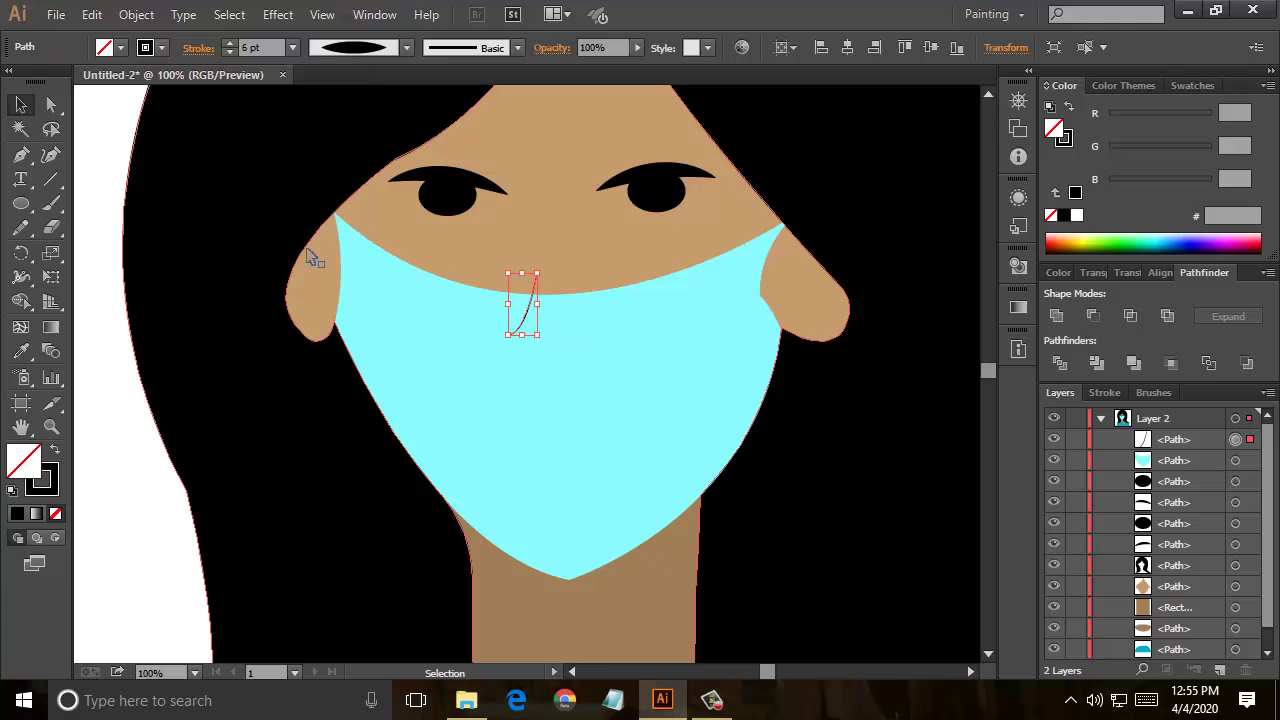
pyautogui.click(136, 14)
pyautogui.click(245, 224)
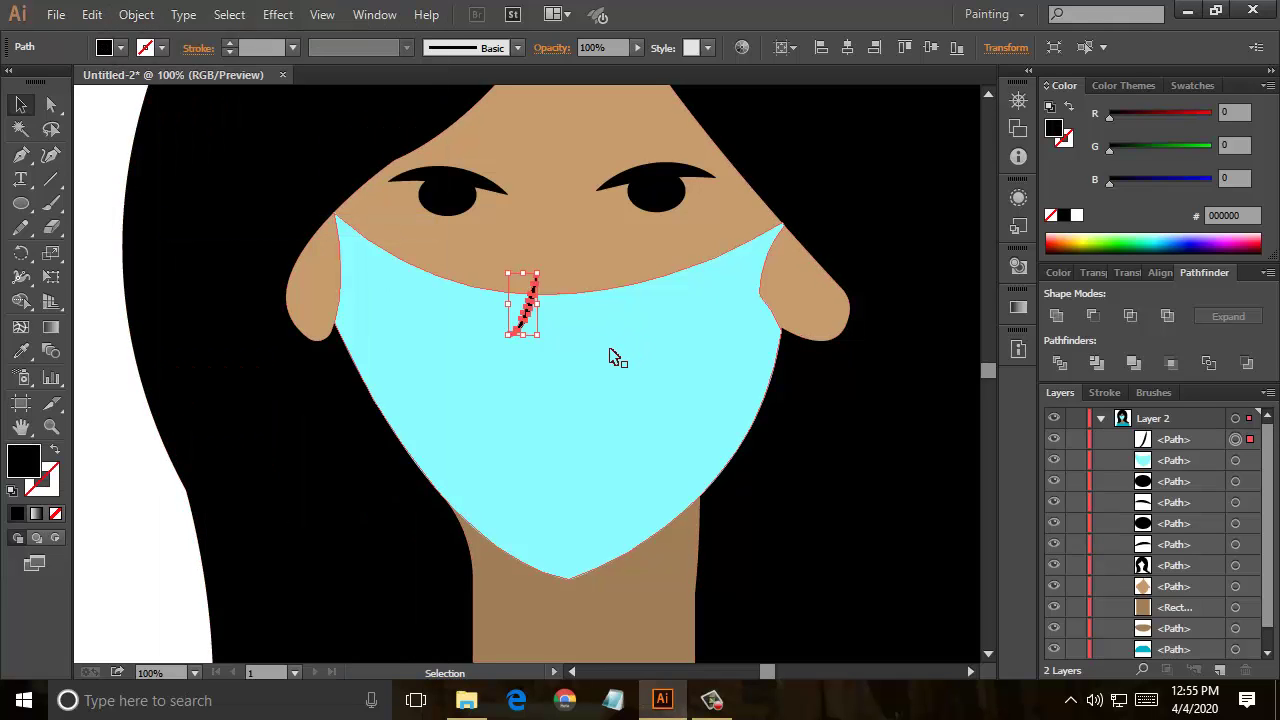
# Step: Stack the mask above the nose line and stretch the nose upward so its tip shows
pyautogui.rightClick(527, 317)
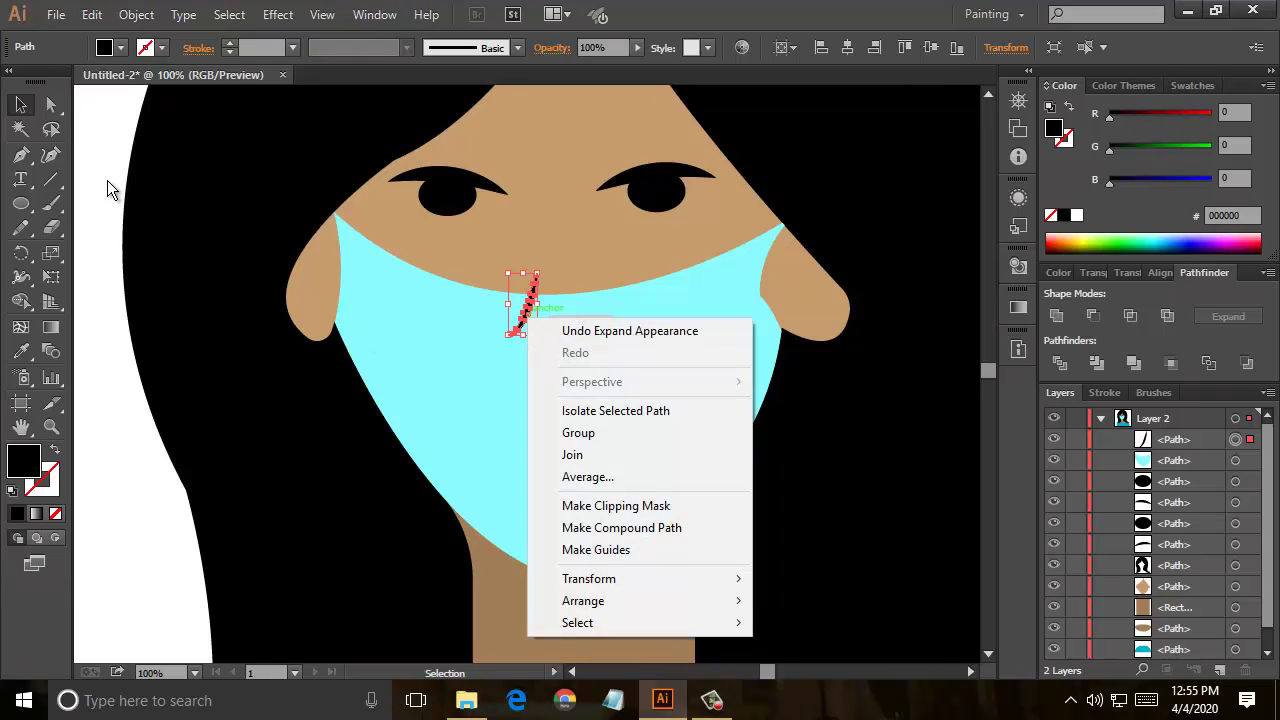
pyautogui.click(90, 148)
pyautogui.click(115, 156)
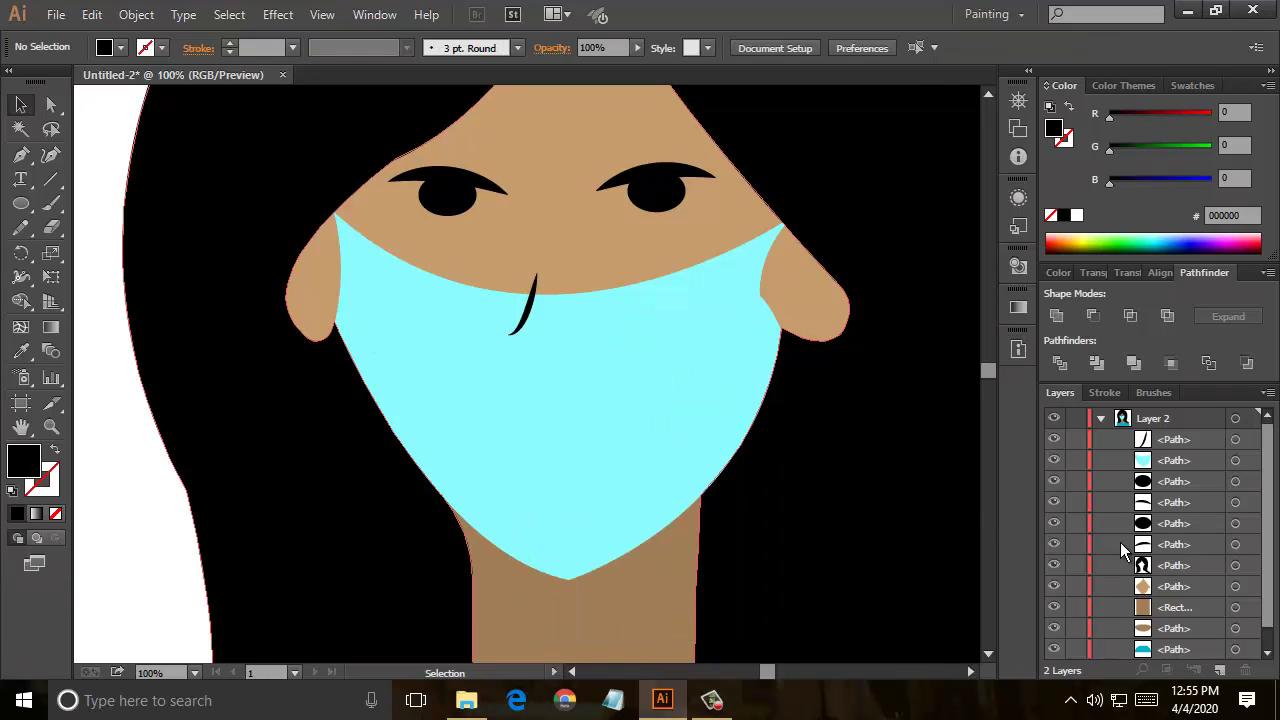
pyautogui.moveTo(1188, 457); pyautogui.dragTo(1188, 436)
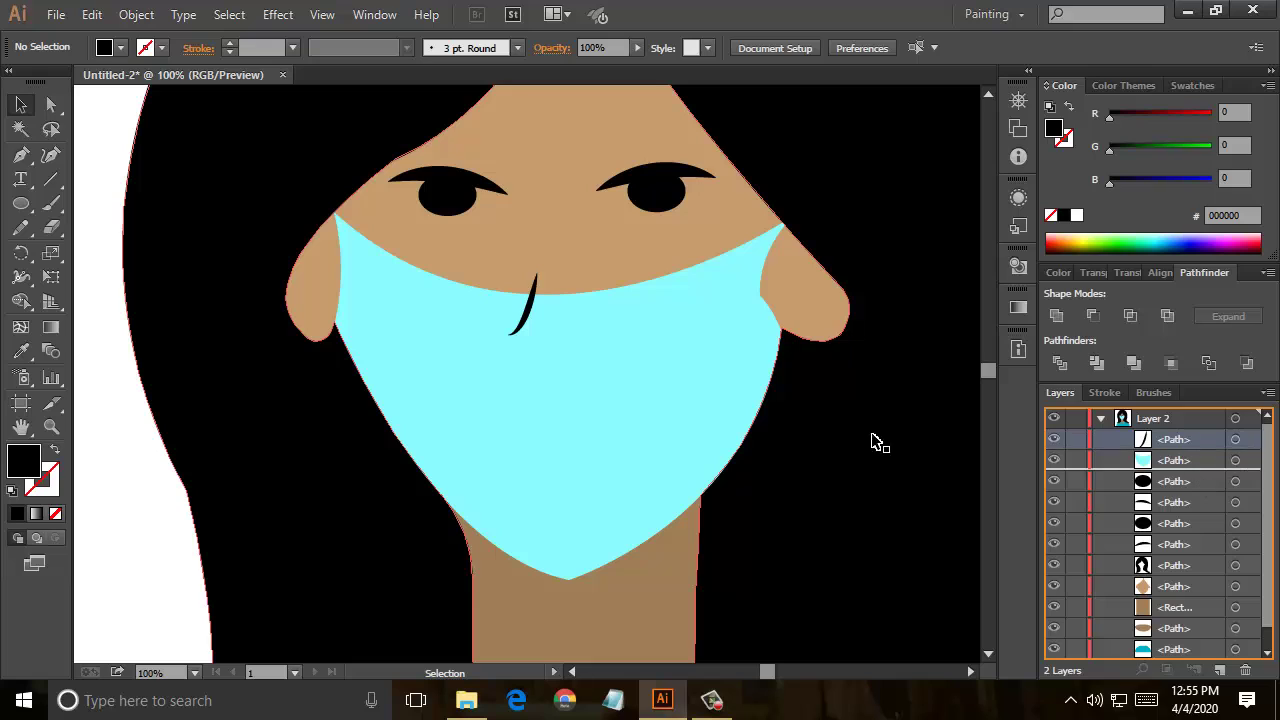
pyautogui.click(535, 286)
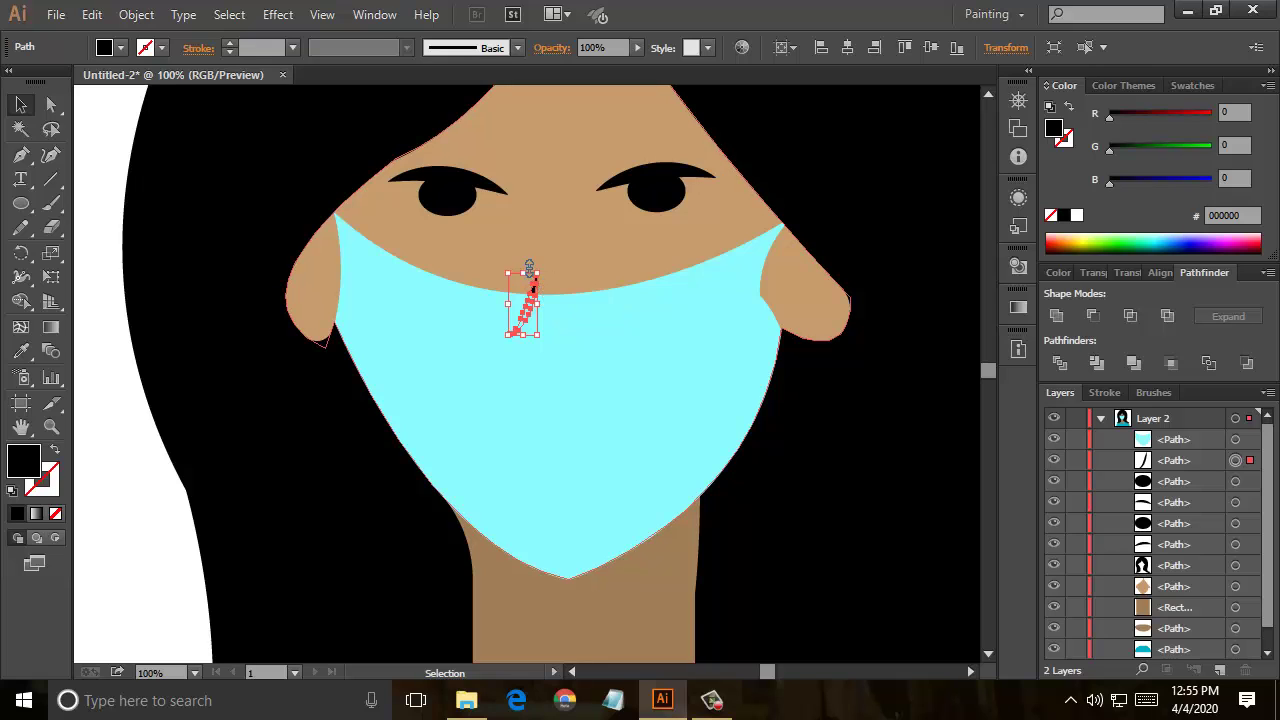
pyautogui.moveTo(534, 283); pyautogui.dragTo(530, 268)
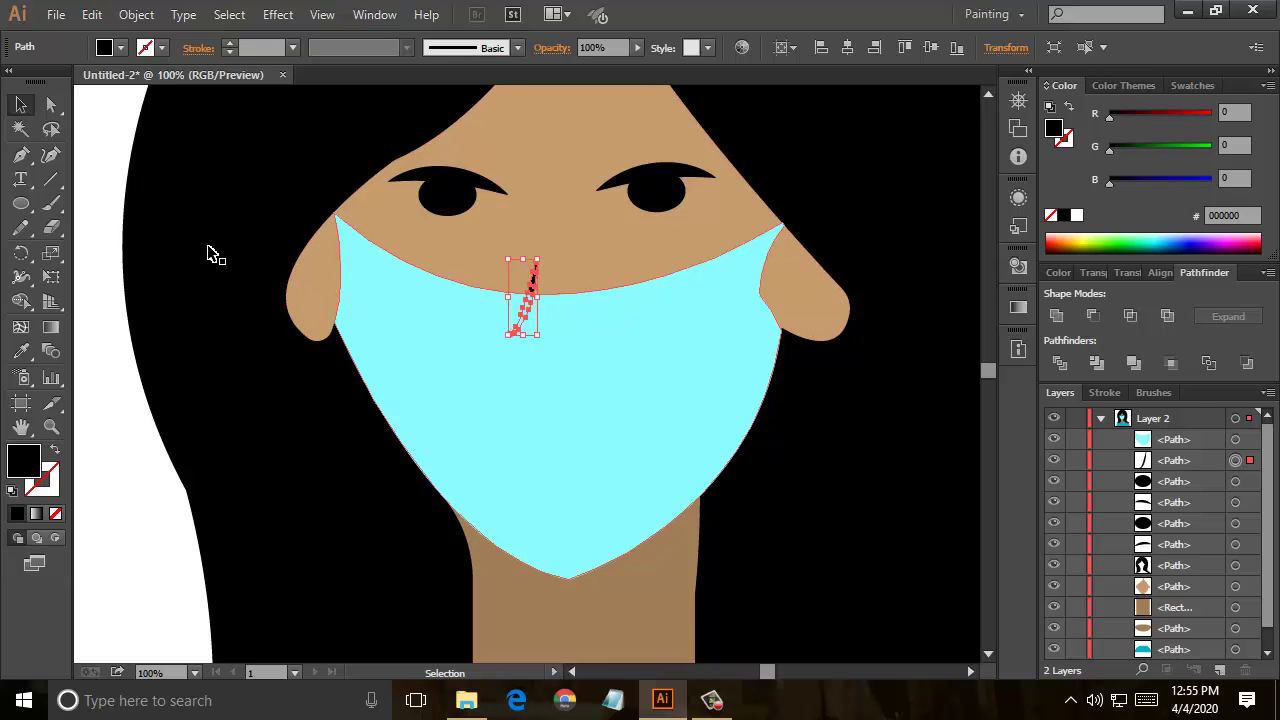
pyautogui.click(115, 185)
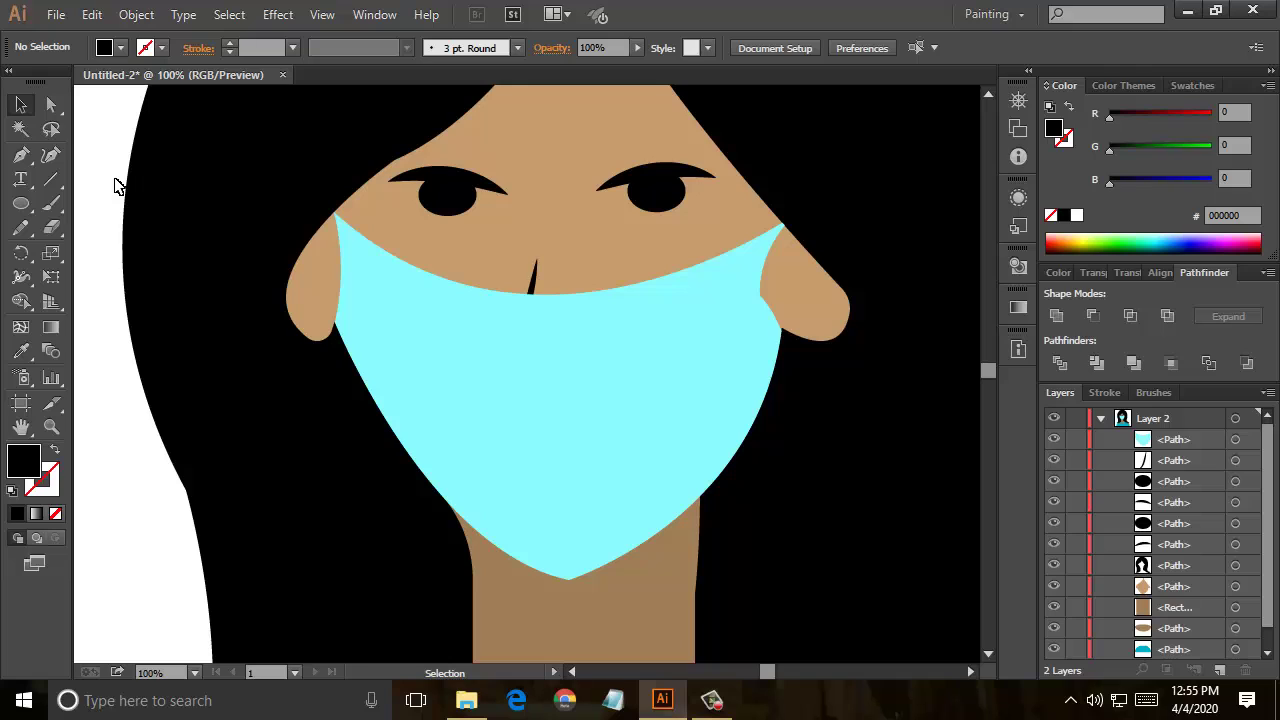
pyautogui.hotkey('ctrl', '-')
# Step: Draw an ellipse over the neckline and stack it behind the neck, just above the cyan shirt
pyautogui.hotkey('ctrl', '-')
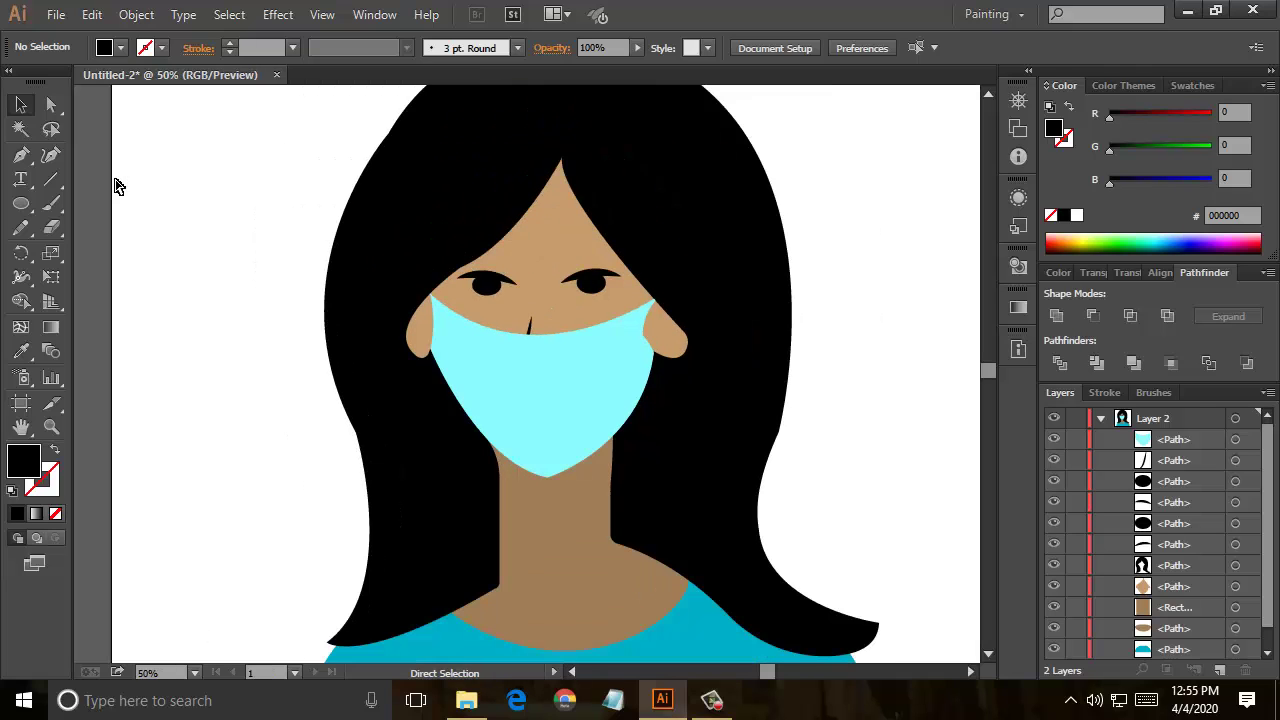
pyautogui.hotkey('ctrl', '-')
pyautogui.hotkey('ctrl', '-')
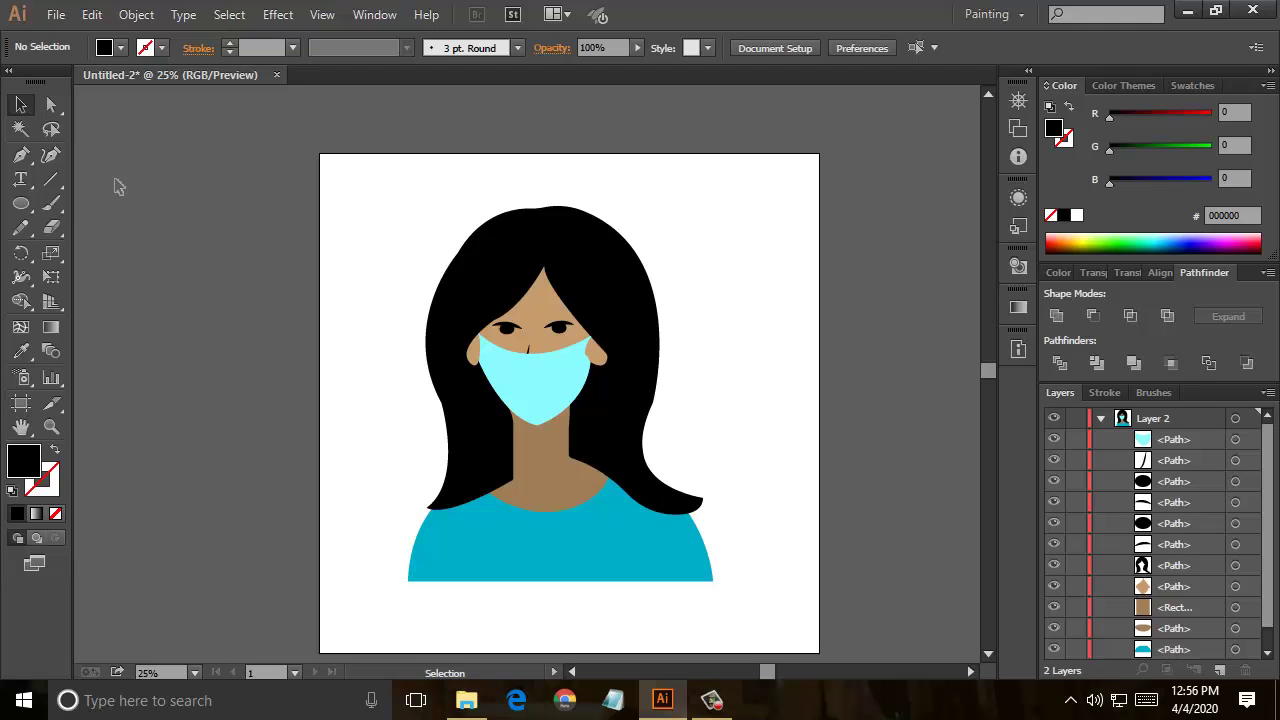
pyautogui.click(21, 204)
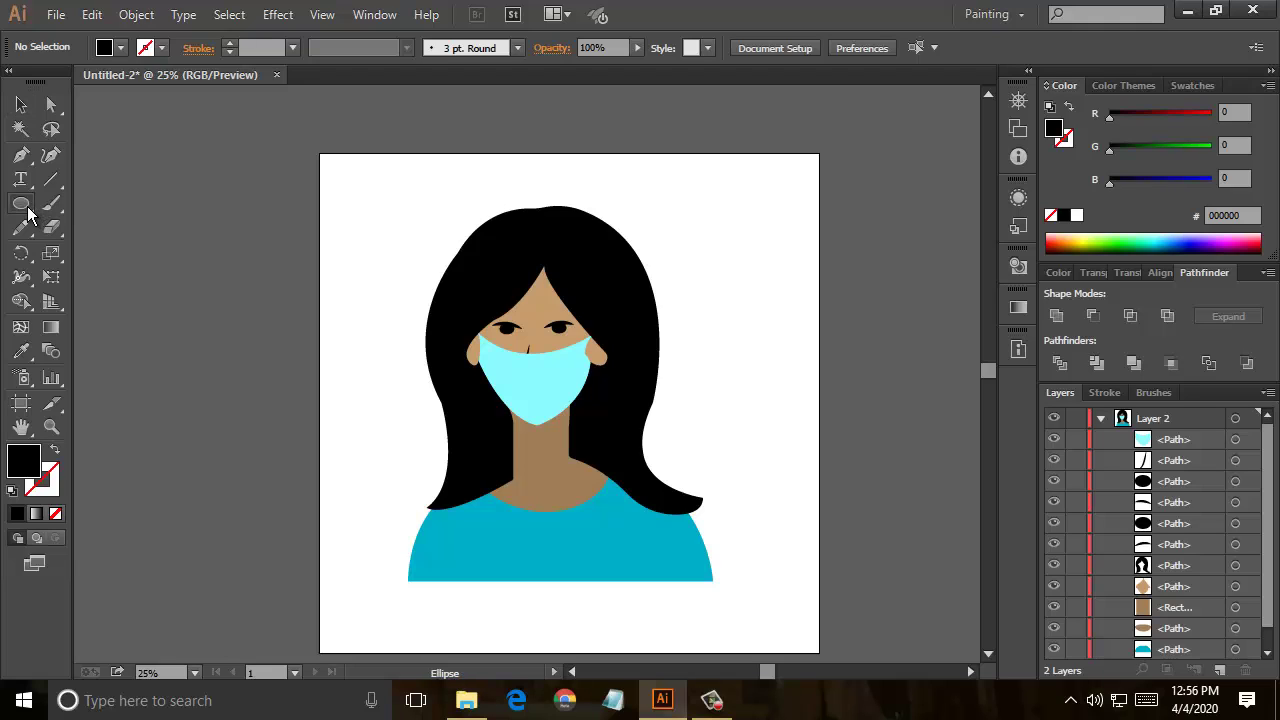
pyautogui.moveTo(622, 532); pyautogui.dragTo(466, 456)
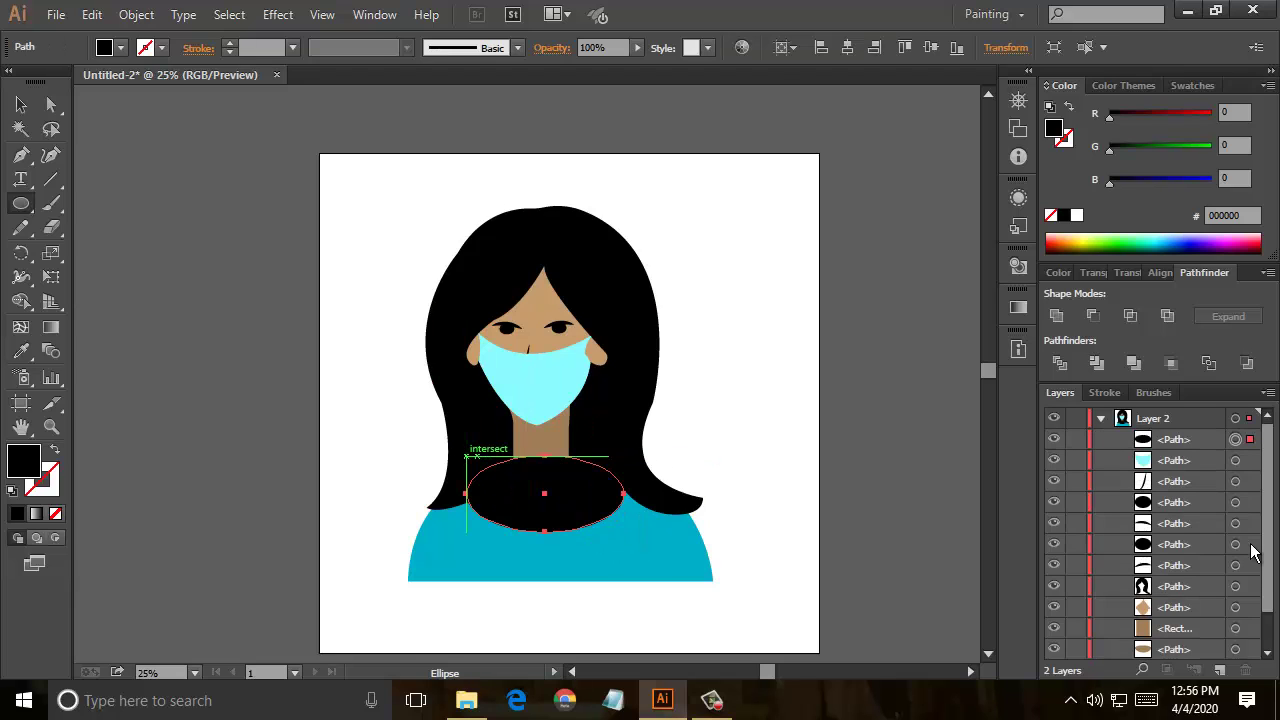
pyautogui.moveTo(1200, 440); pyautogui.dragTo(1200, 645)
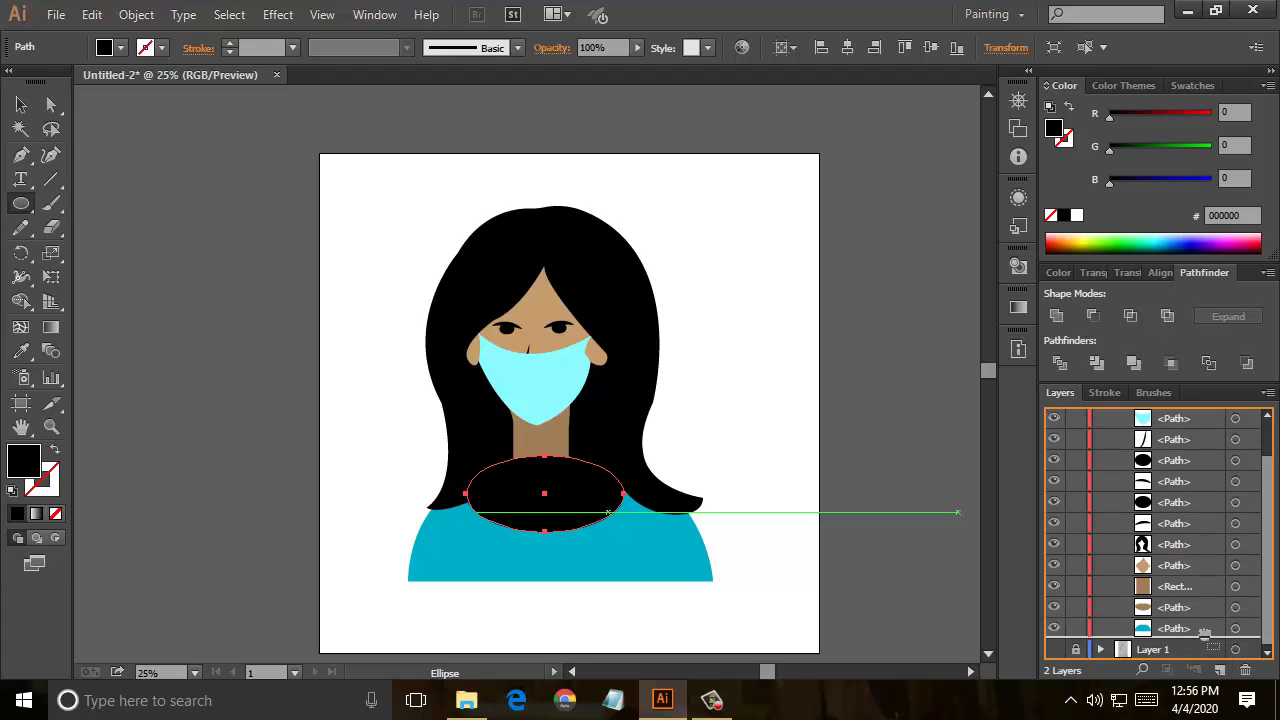
pyautogui.moveTo(1205, 645); pyautogui.dragTo(1200, 640)
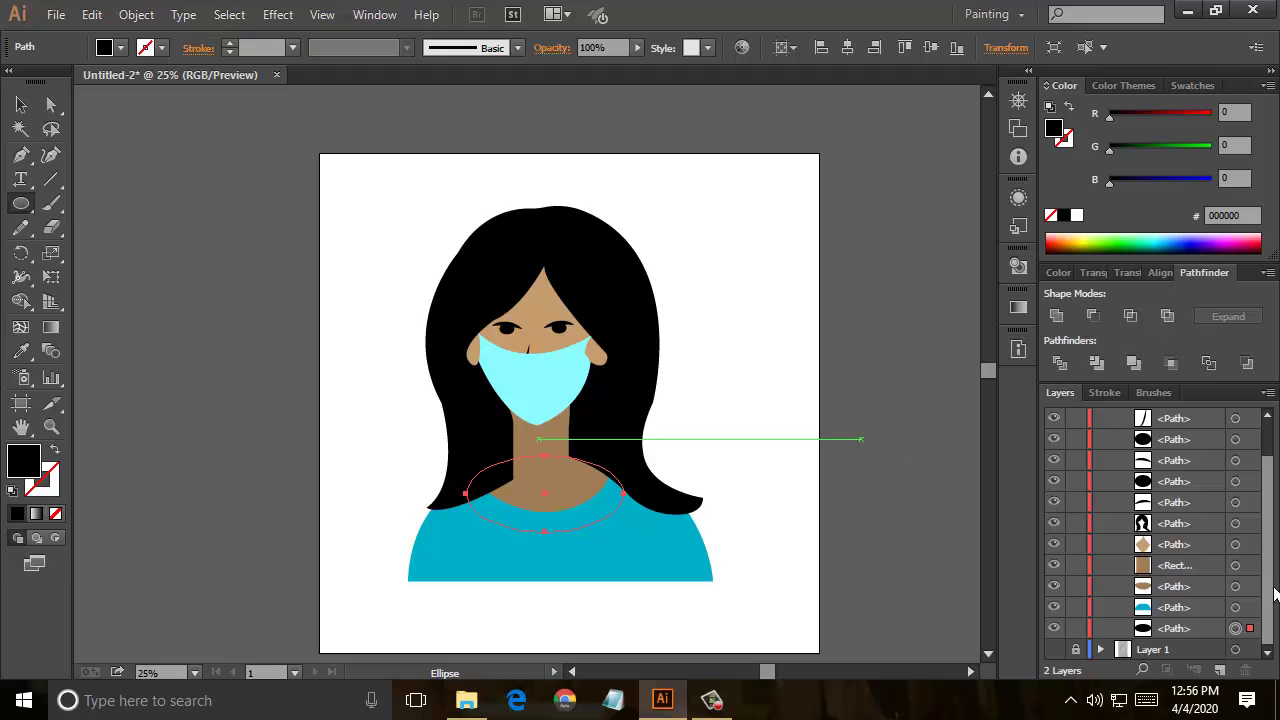
pyautogui.moveTo(1178, 607); pyautogui.dragTo(1181, 600)
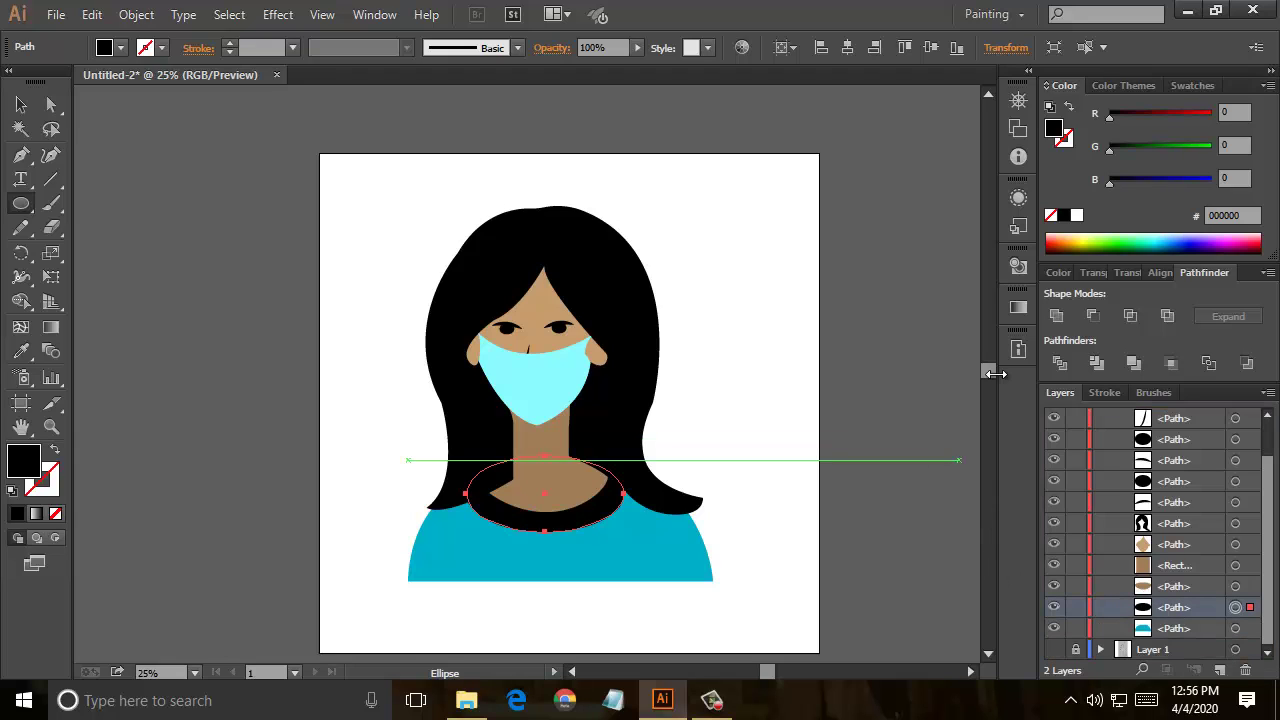
pyautogui.click(21, 351)
# Step: Sample the shirt's cyan onto the collar ellipse and darken it to 69% brightness (009AB0)
pyautogui.click(657, 549)
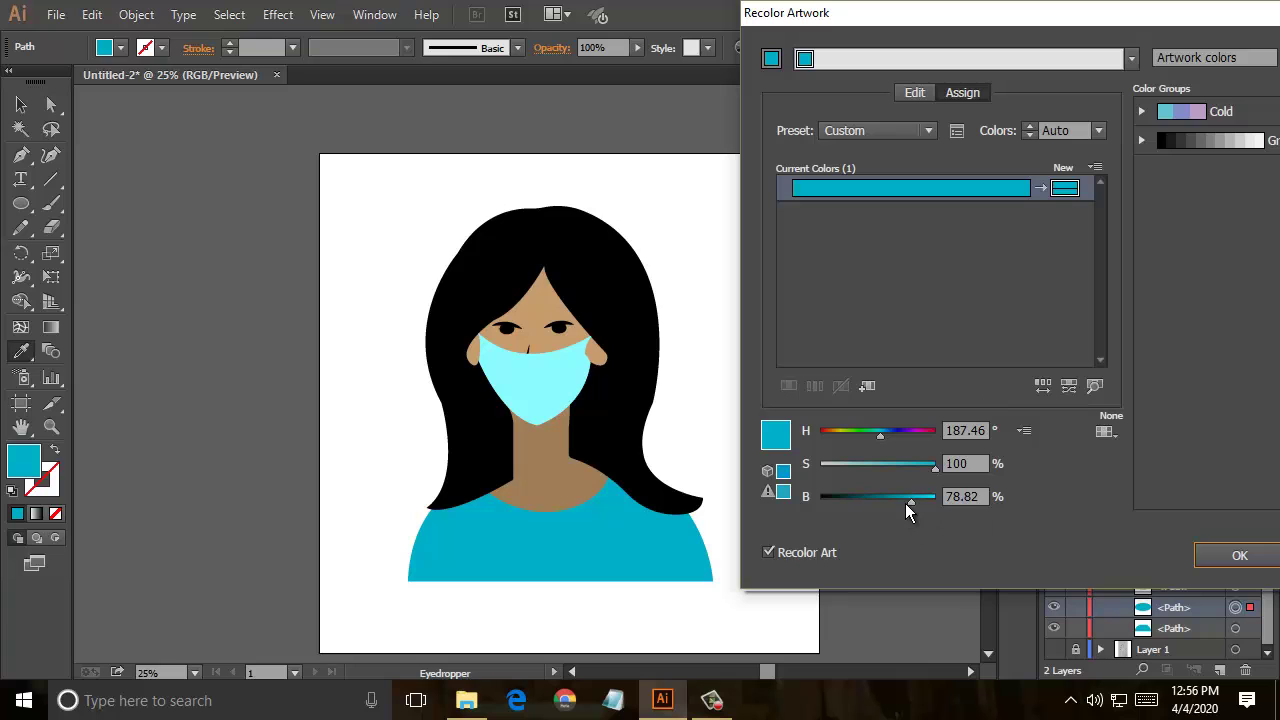
pyautogui.moveTo(909, 502); pyautogui.dragTo(898, 502)
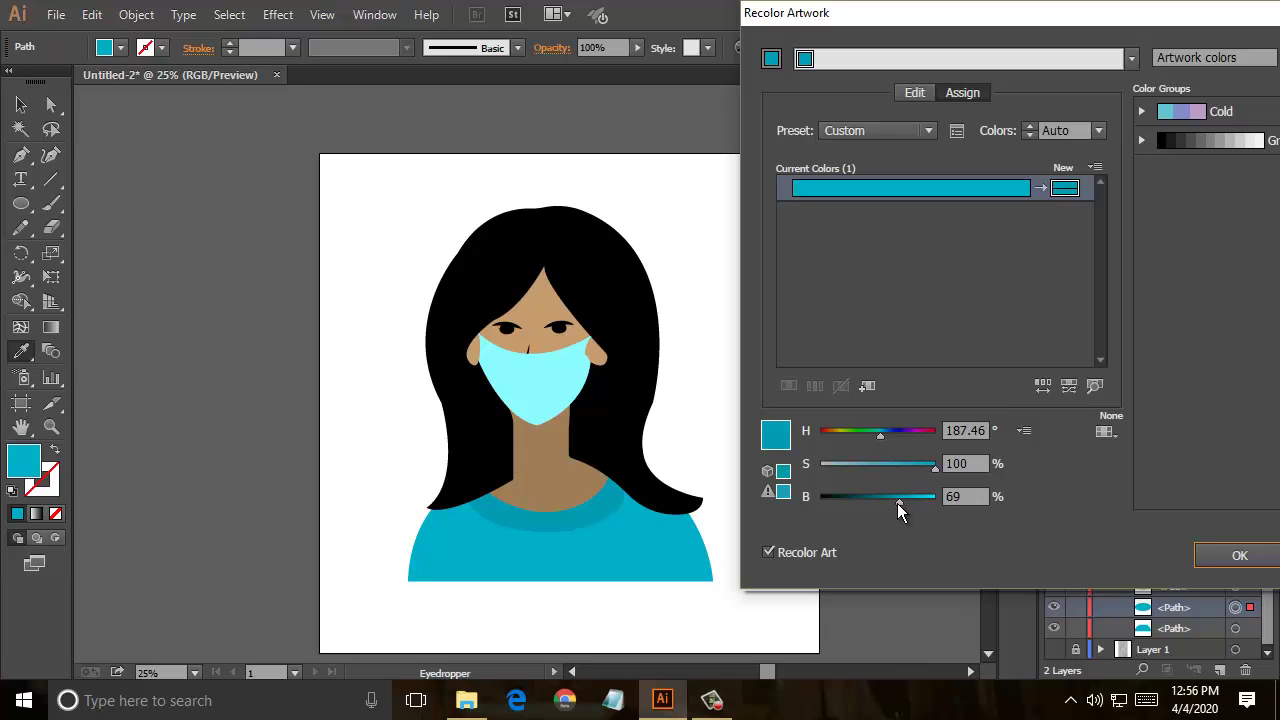
pyautogui.click(1225, 553)
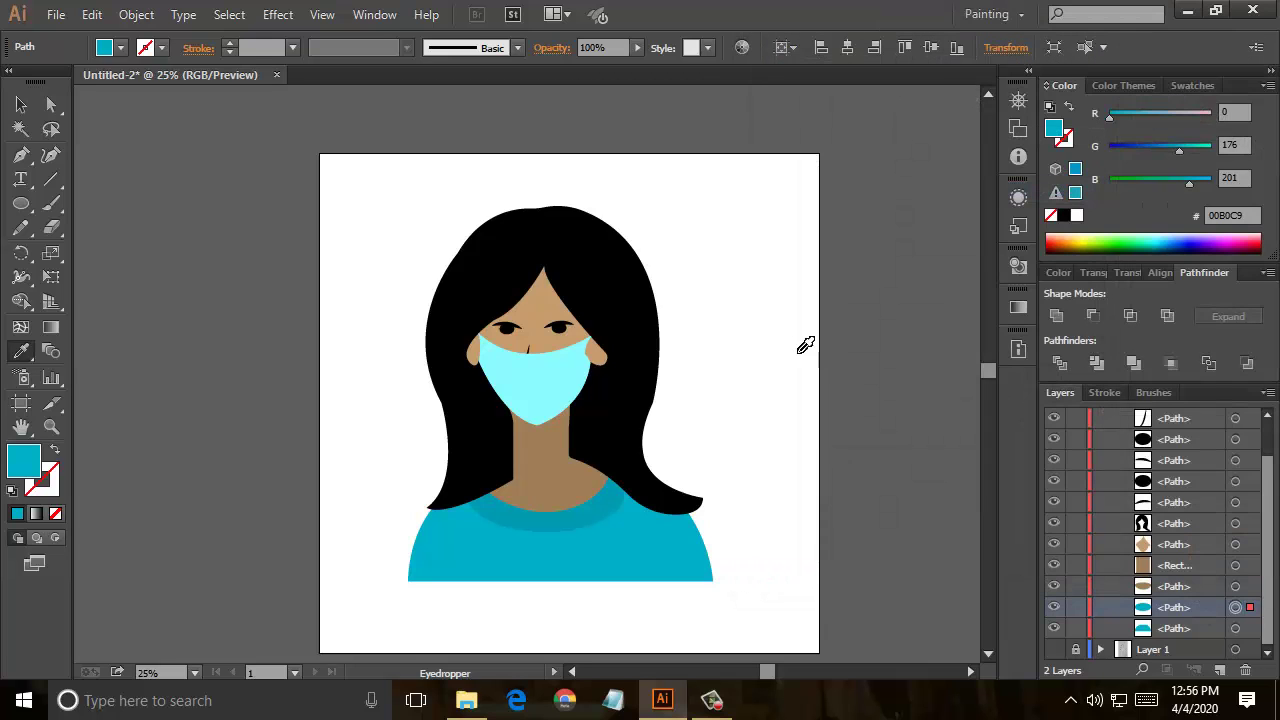
pyautogui.scroll(-2, 788, 345)
pyautogui.scroll(-1, 240, 257)
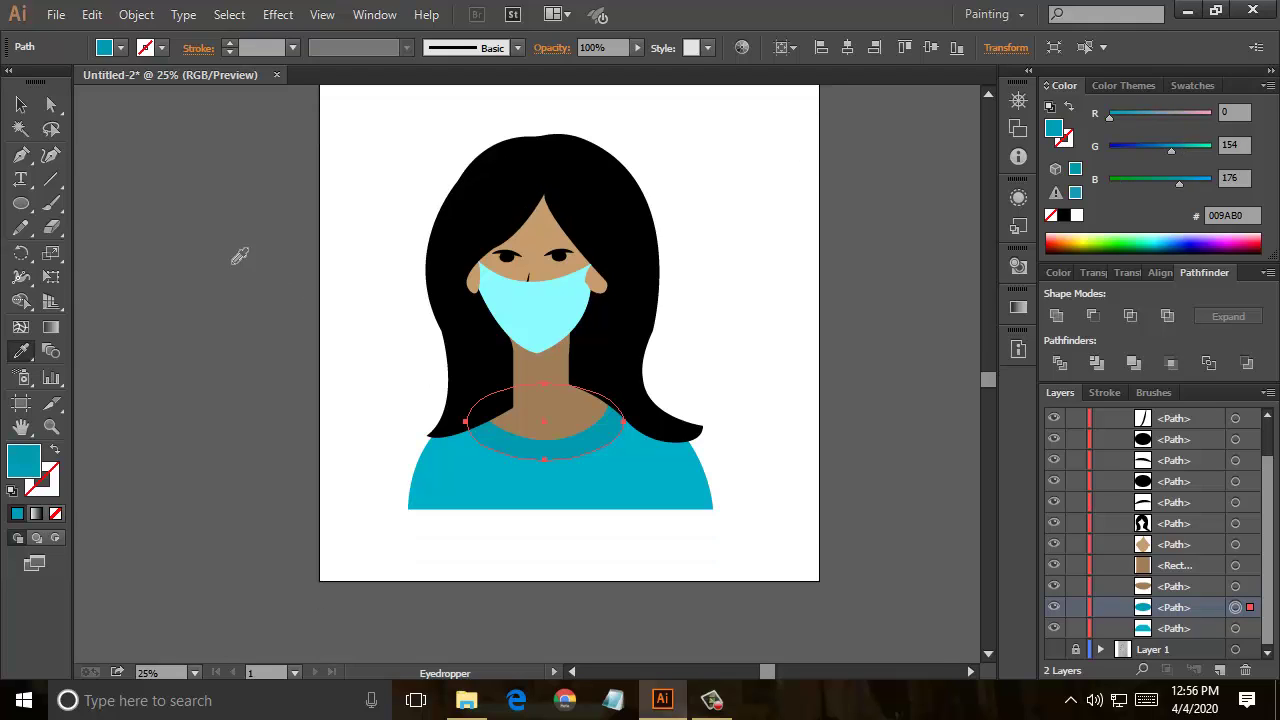
pyautogui.click(21, 104)
pyautogui.click(706, 209)
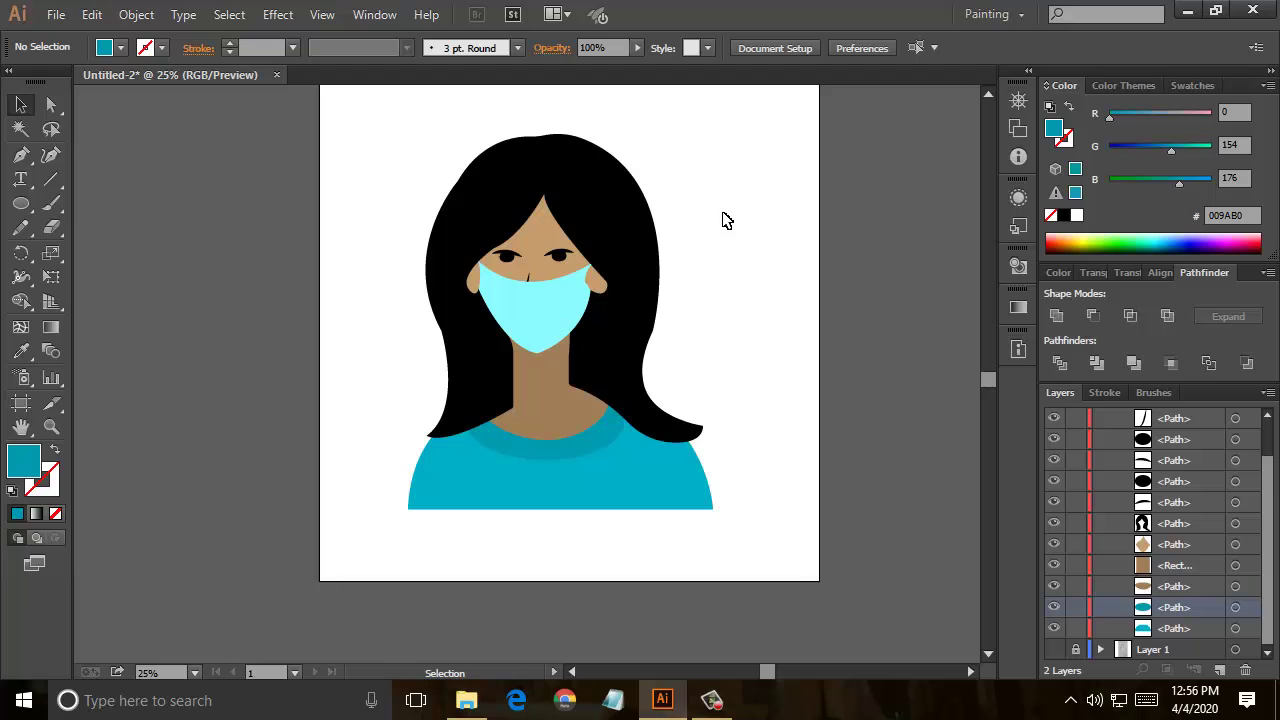
# Step: Reshape the hair beside the right side of the neck into a rounded 19.35 px corner
pyautogui.click(51, 104)
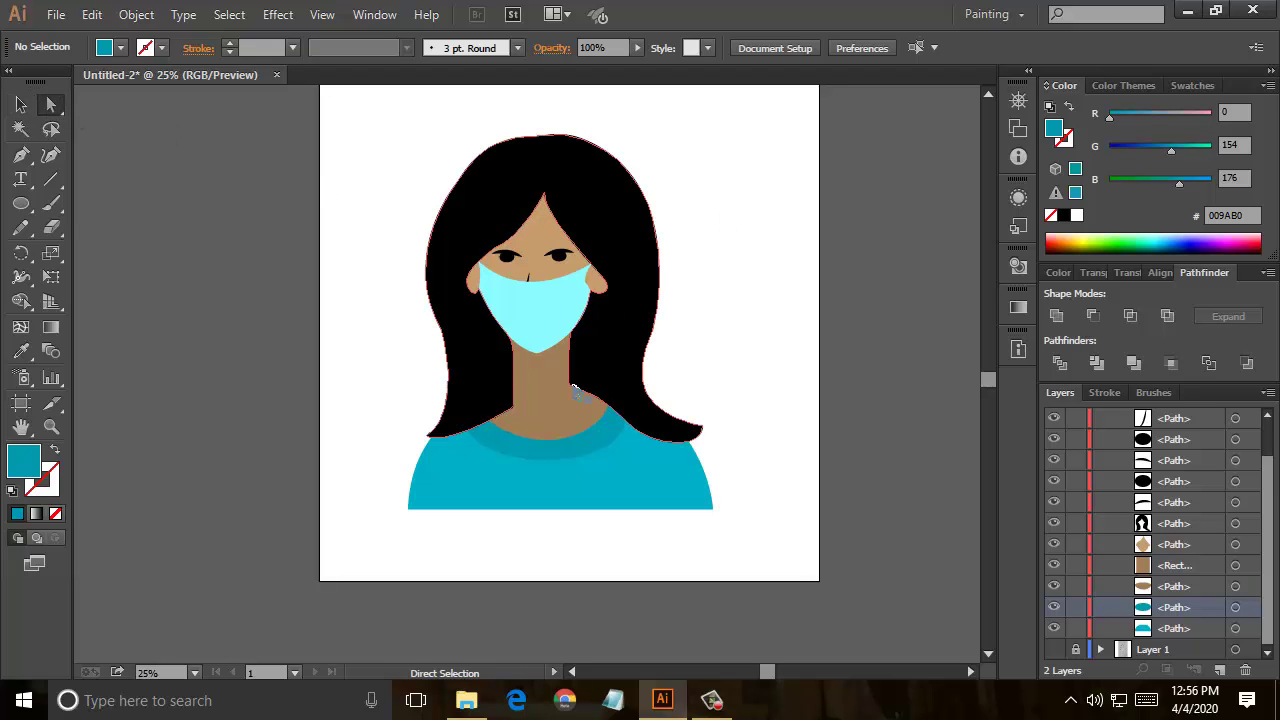
pyautogui.click(650, 426)
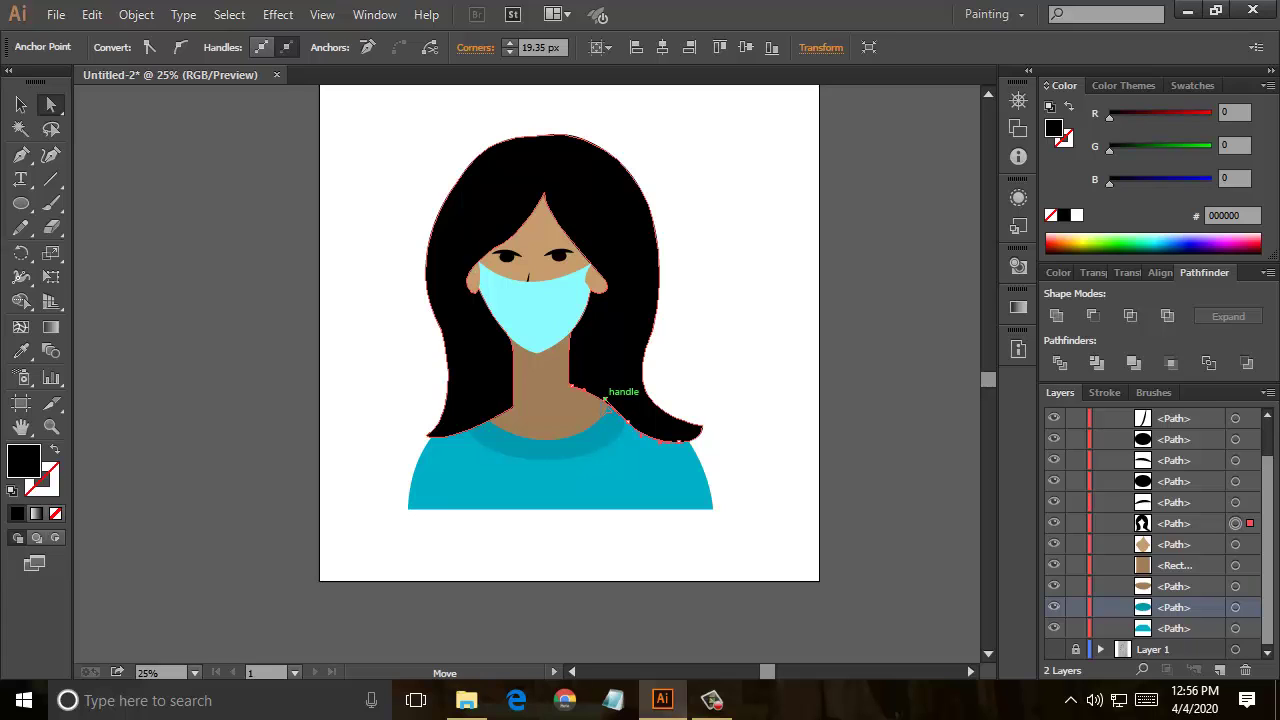
pyautogui.moveTo(608, 402)
pyautogui.mouseDown()
pyautogui.moveTo(603, 412)
pyautogui.moveTo(755, 397)
pyautogui.mouseUp()
pyautogui.click(755, 397)
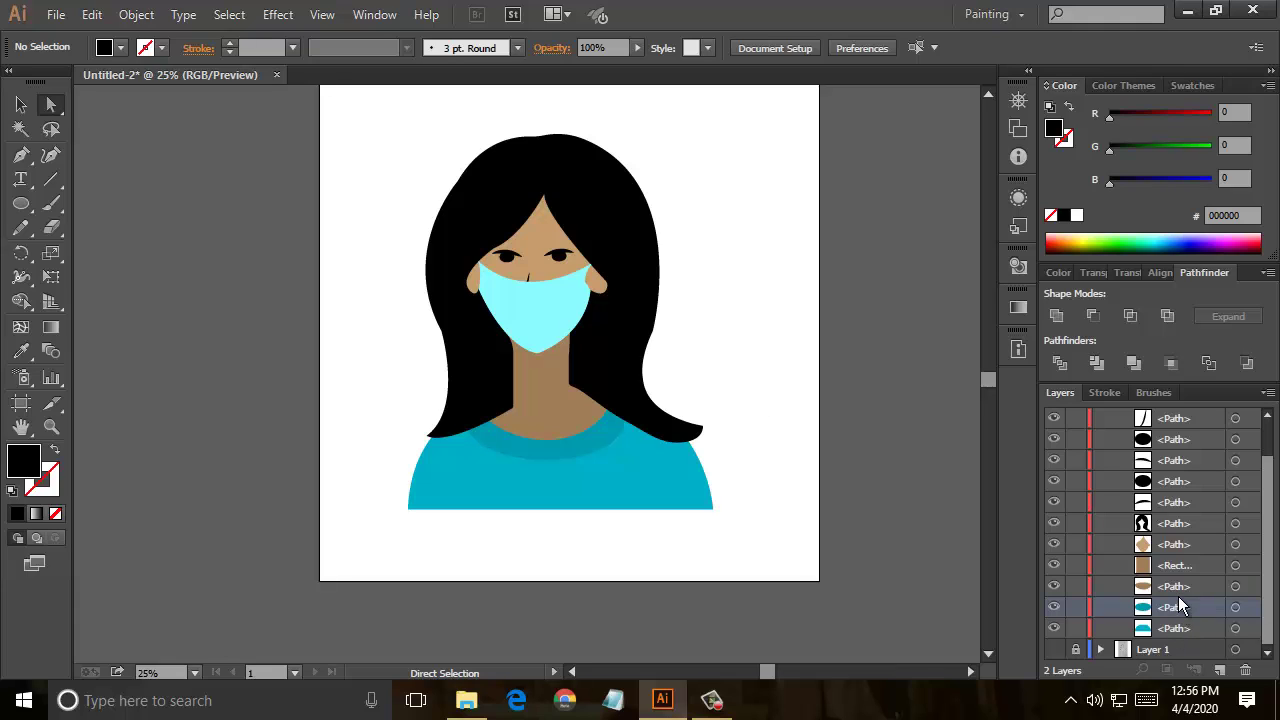
# Step: Toggle the sketch and figure layers' visibility to compare the artwork against the sketch
pyautogui.scroll(2, 1178, 596)
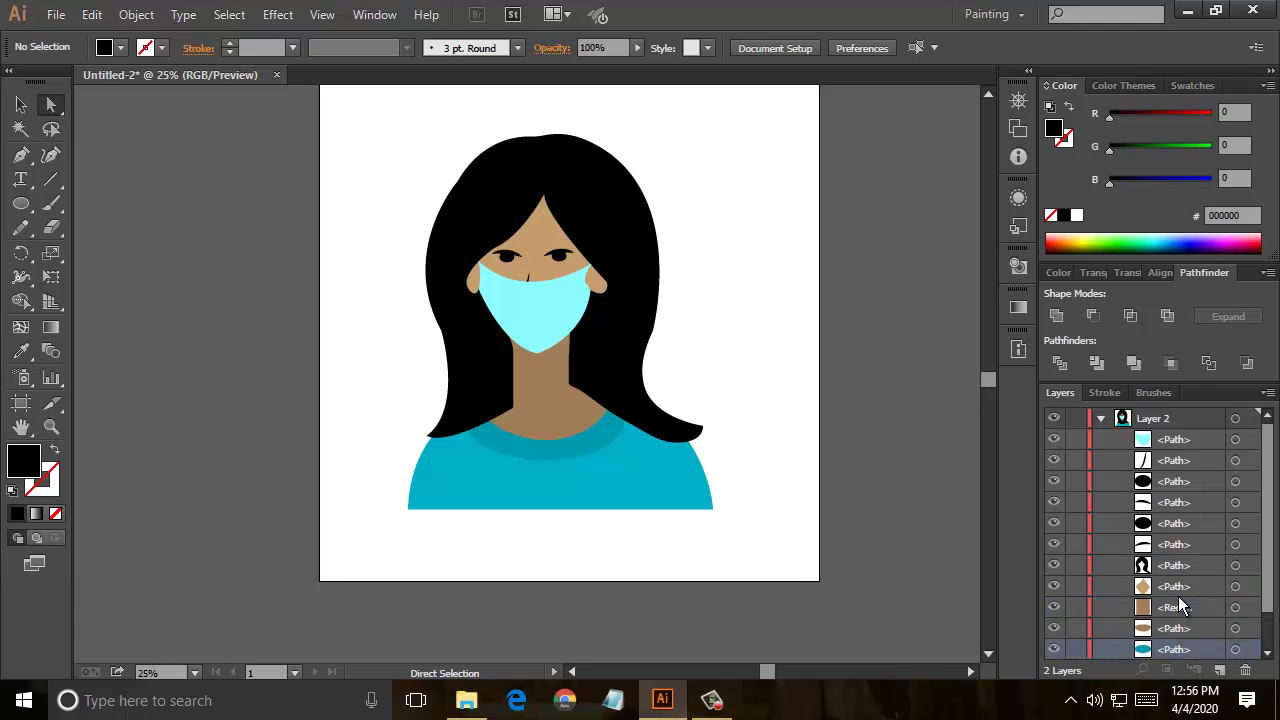
pyautogui.click(1101, 418)
pyautogui.click(1054, 440)
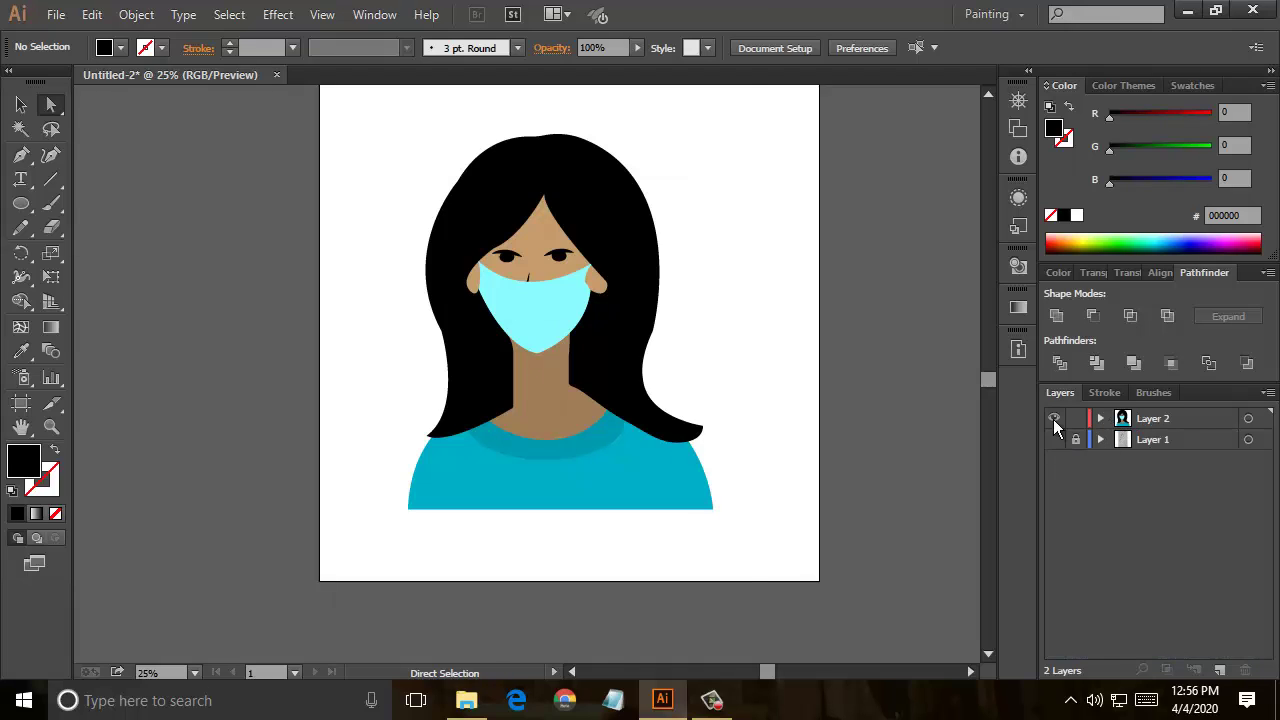
pyautogui.click(1054, 418)
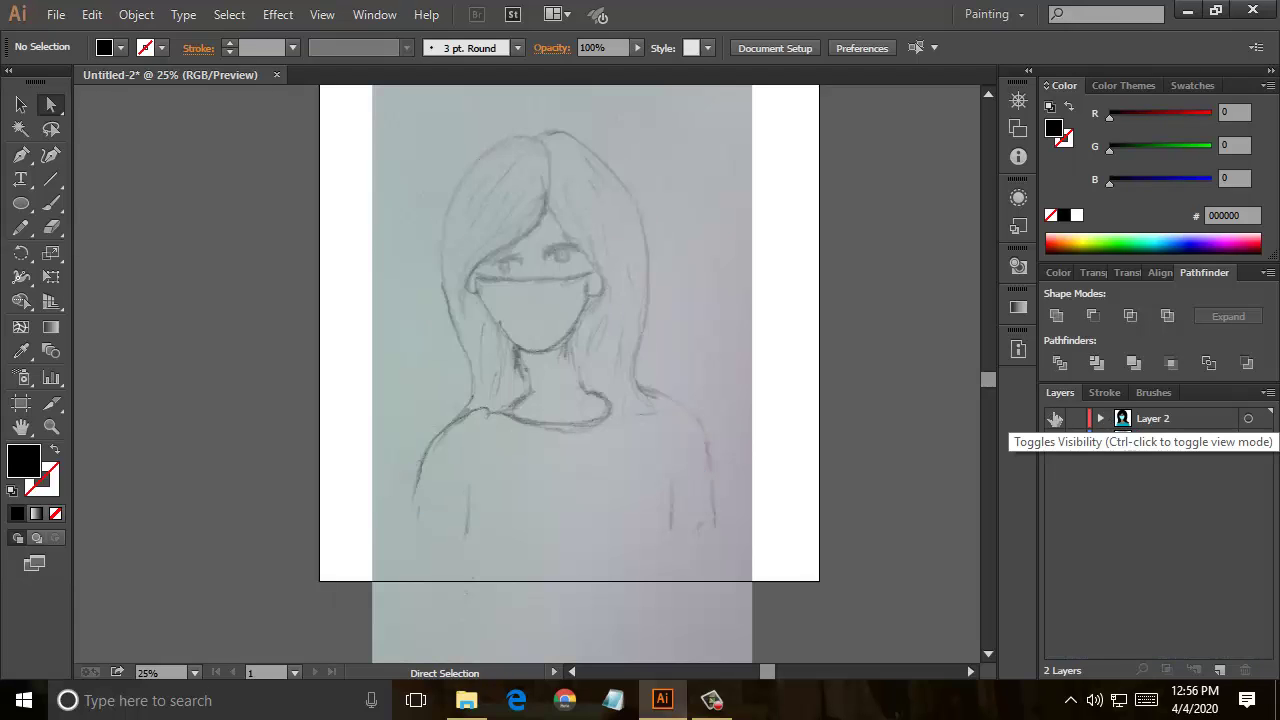
pyautogui.click(1054, 418)
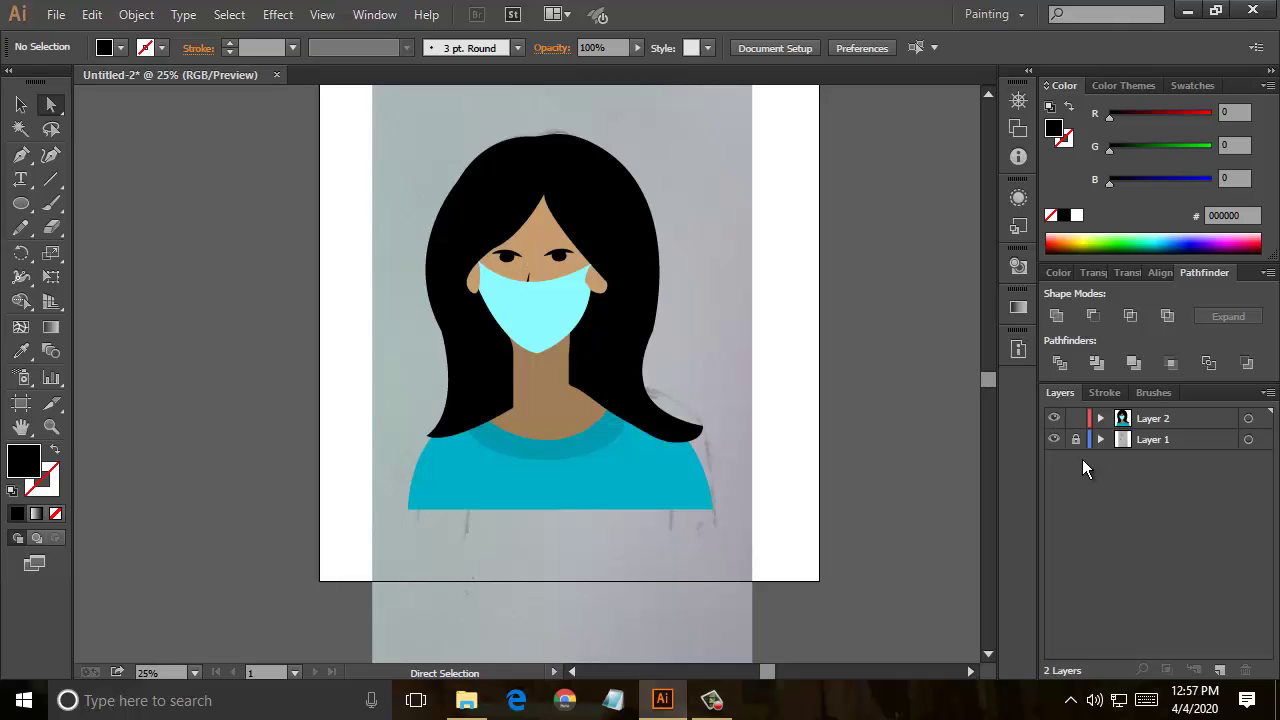
# Step: Delete sketch Layer 1 and add a new empty Layer 3 below Layer 2
pyautogui.click(1131, 448)
pyautogui.click(1245, 670)
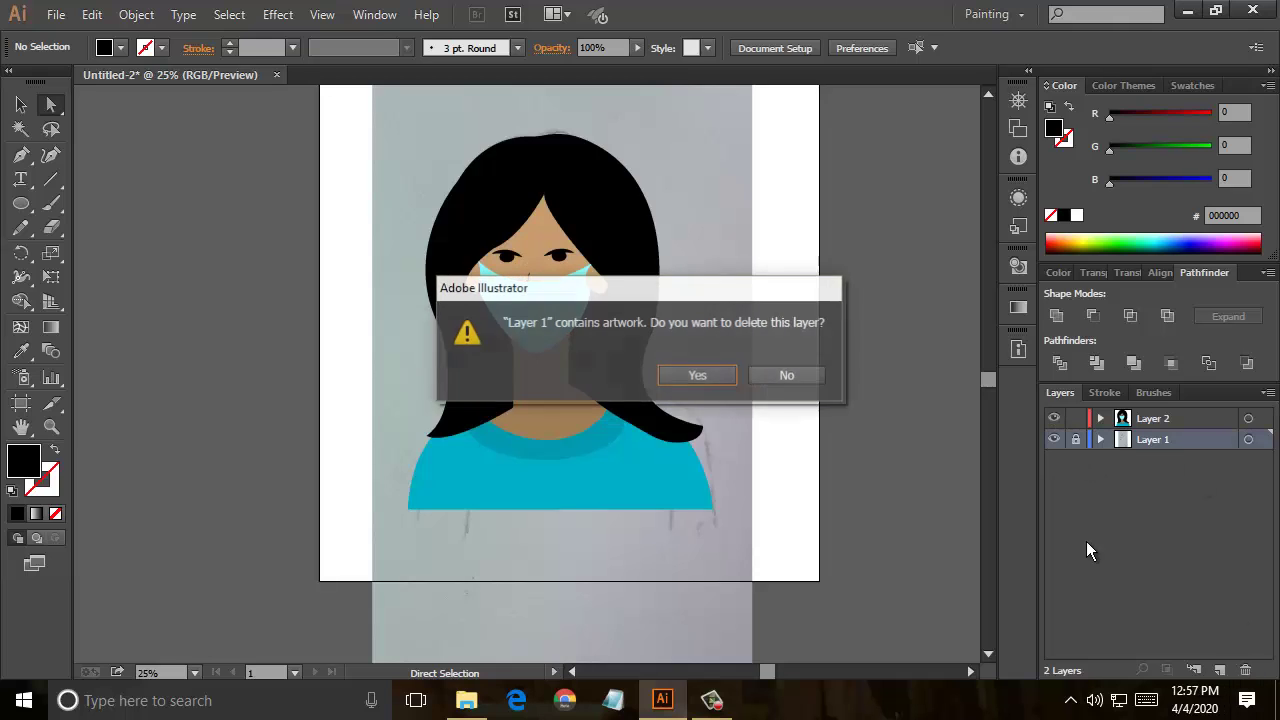
pyautogui.click(722, 377)
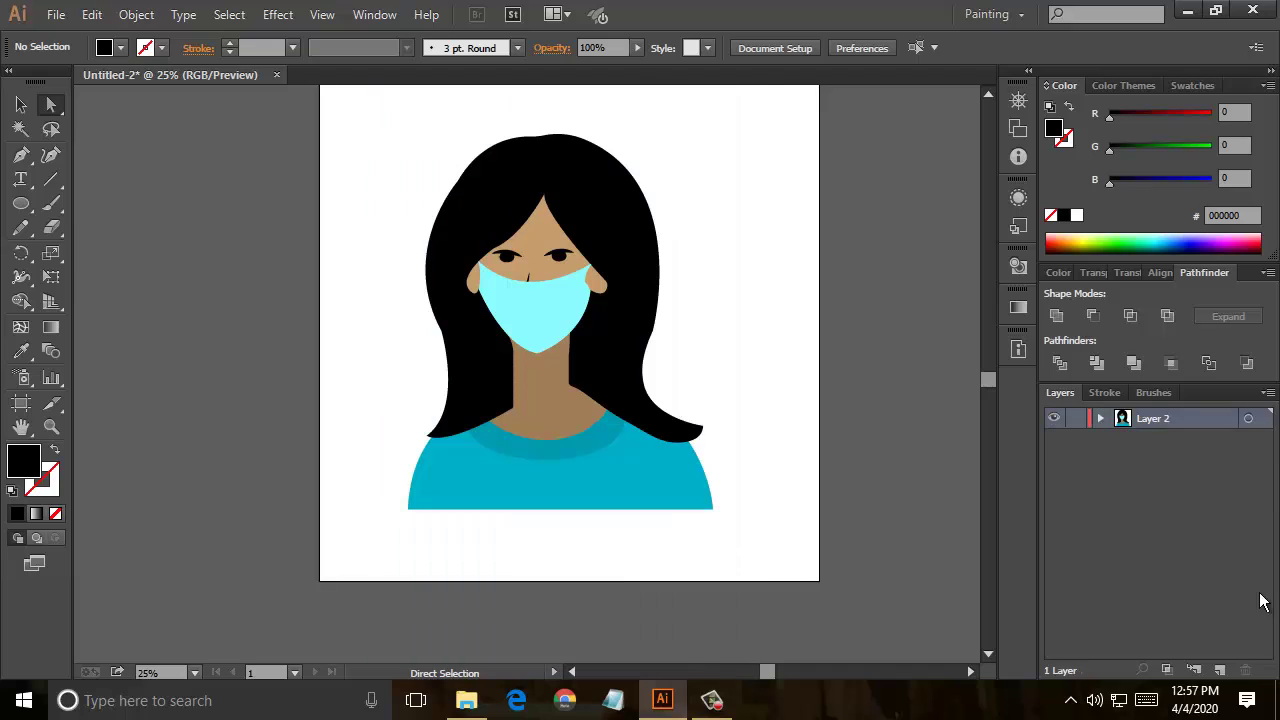
pyautogui.click(1219, 670)
pyautogui.moveTo(1200, 418); pyautogui.dragTo(1205, 458)
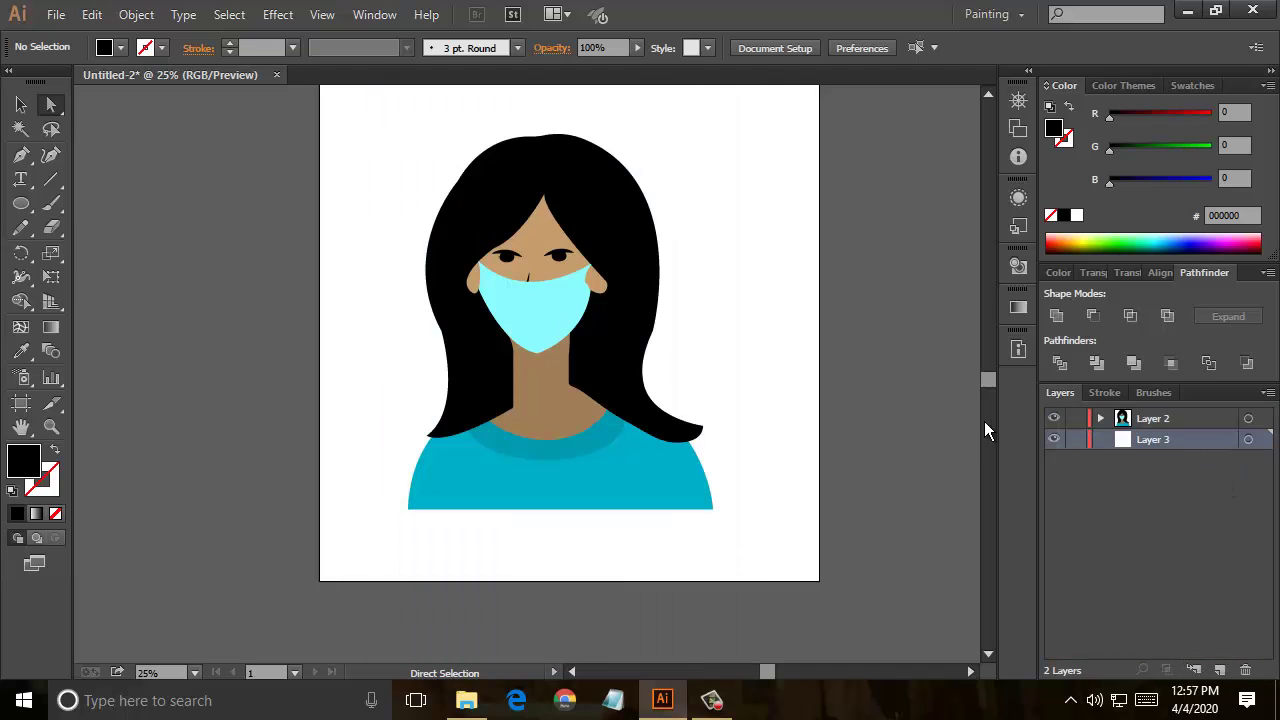
# Step: Draw a large circle around the figure and centre it horizontally and vertically on the artboard
pyautogui.click(20, 203)
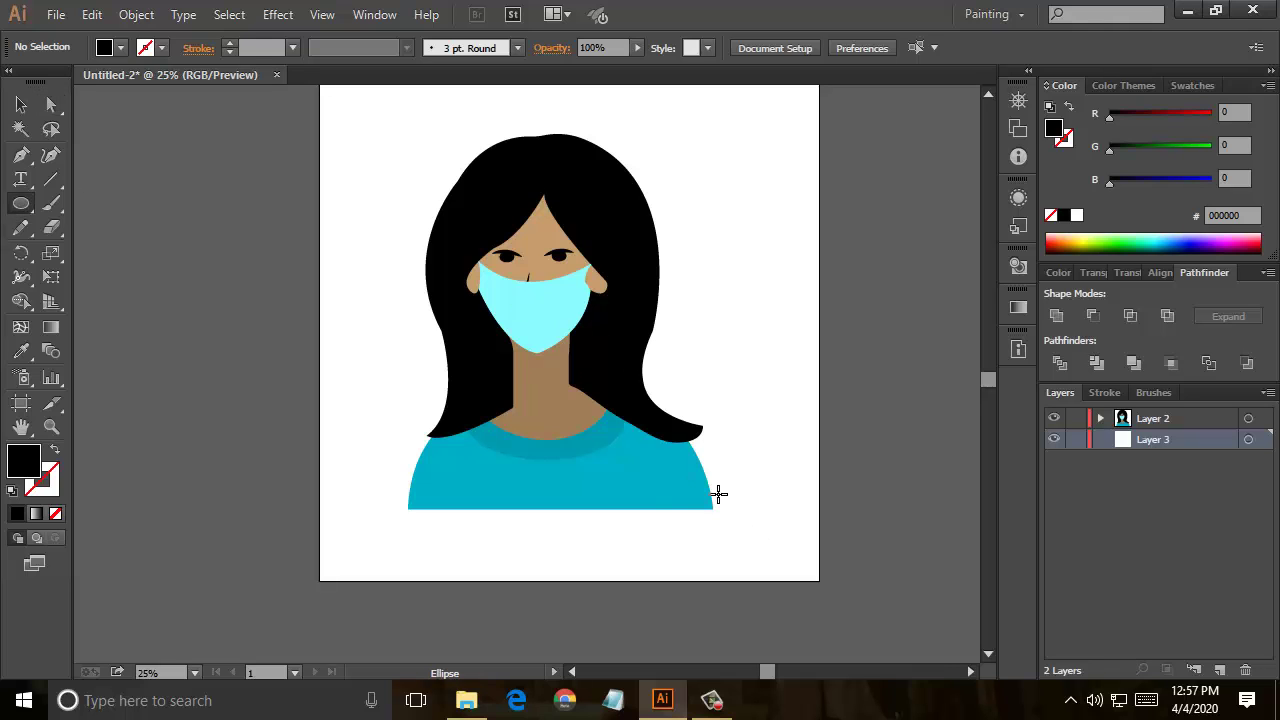
pyautogui.moveTo(755, 537); pyautogui.dragTo(364, 117)
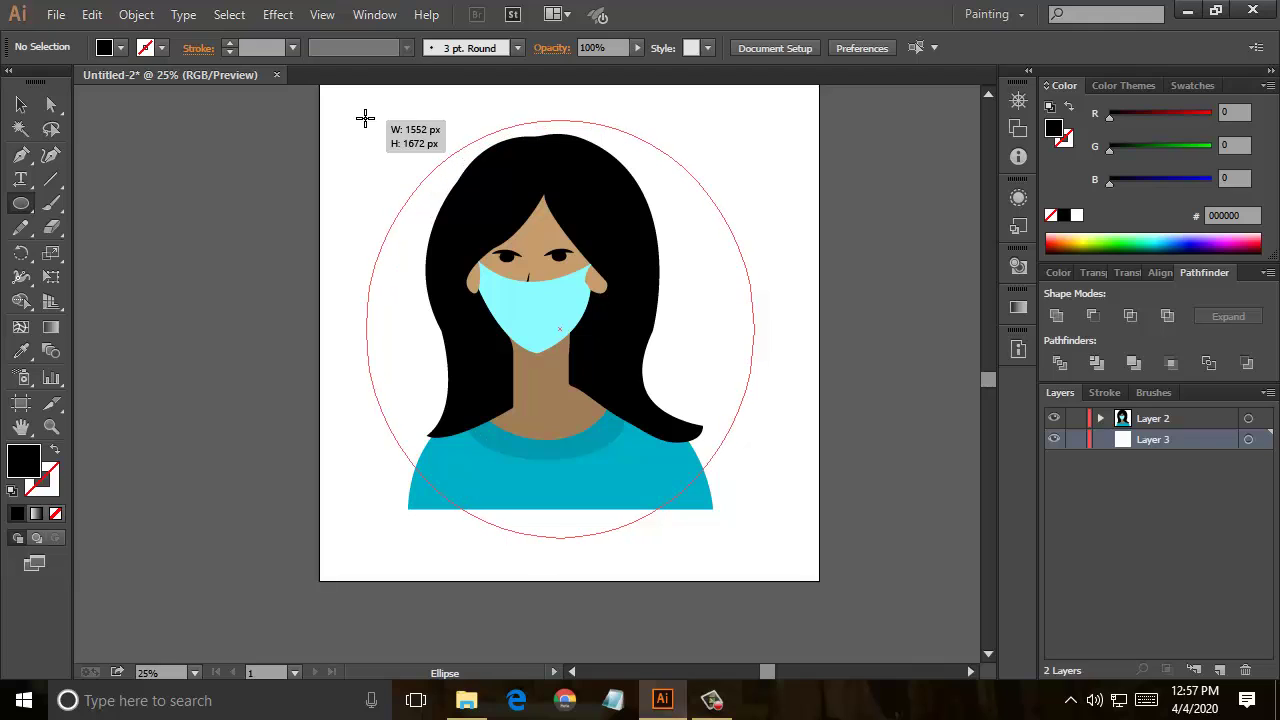
pyautogui.moveTo(364, 117); pyautogui.dragTo(351, 118)
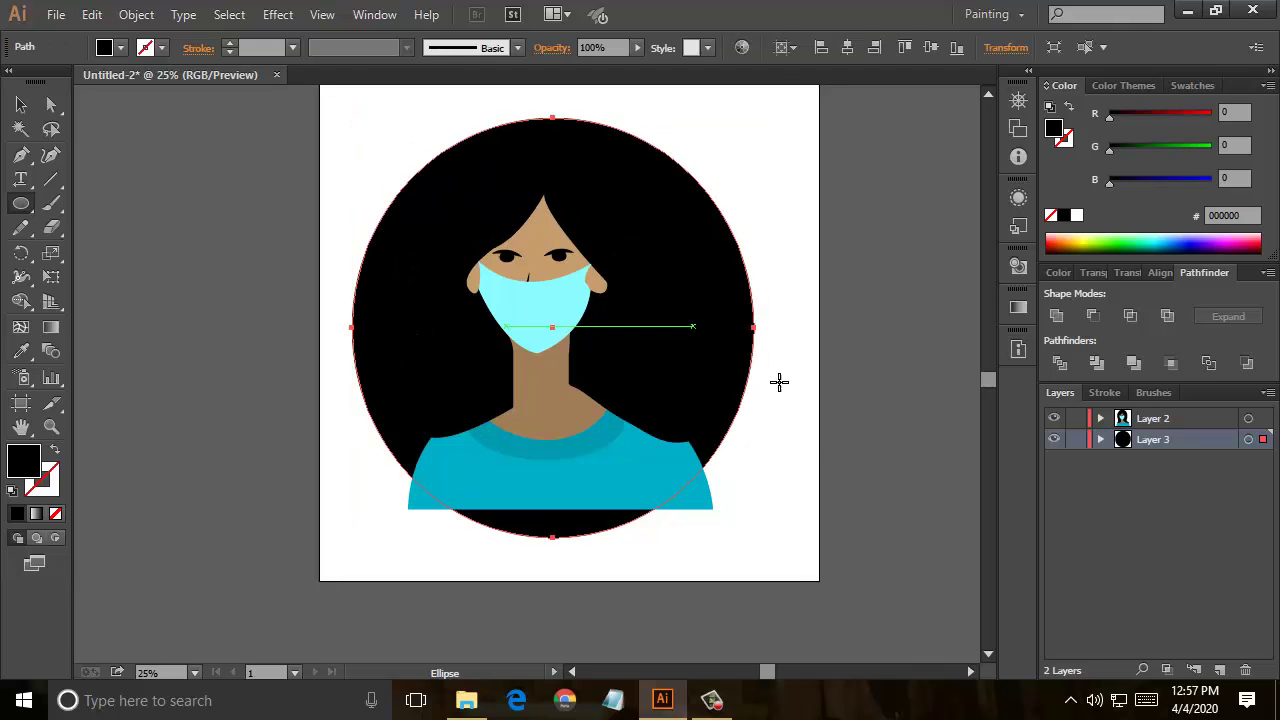
pyautogui.press('v')
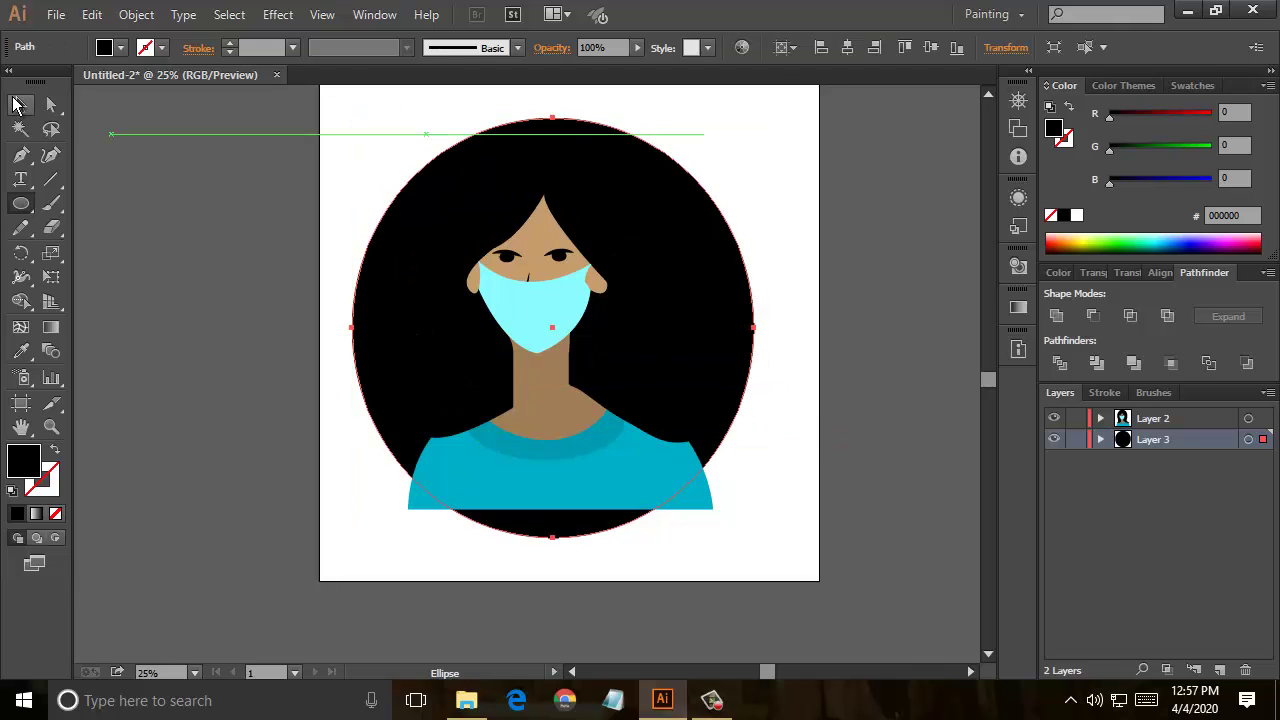
pyautogui.click(913, 50)
pyautogui.click(930, 50)
# Step: Group all of Layer 2's figure artwork and centre the group on the artboard
pyautogui.click(1249, 419)
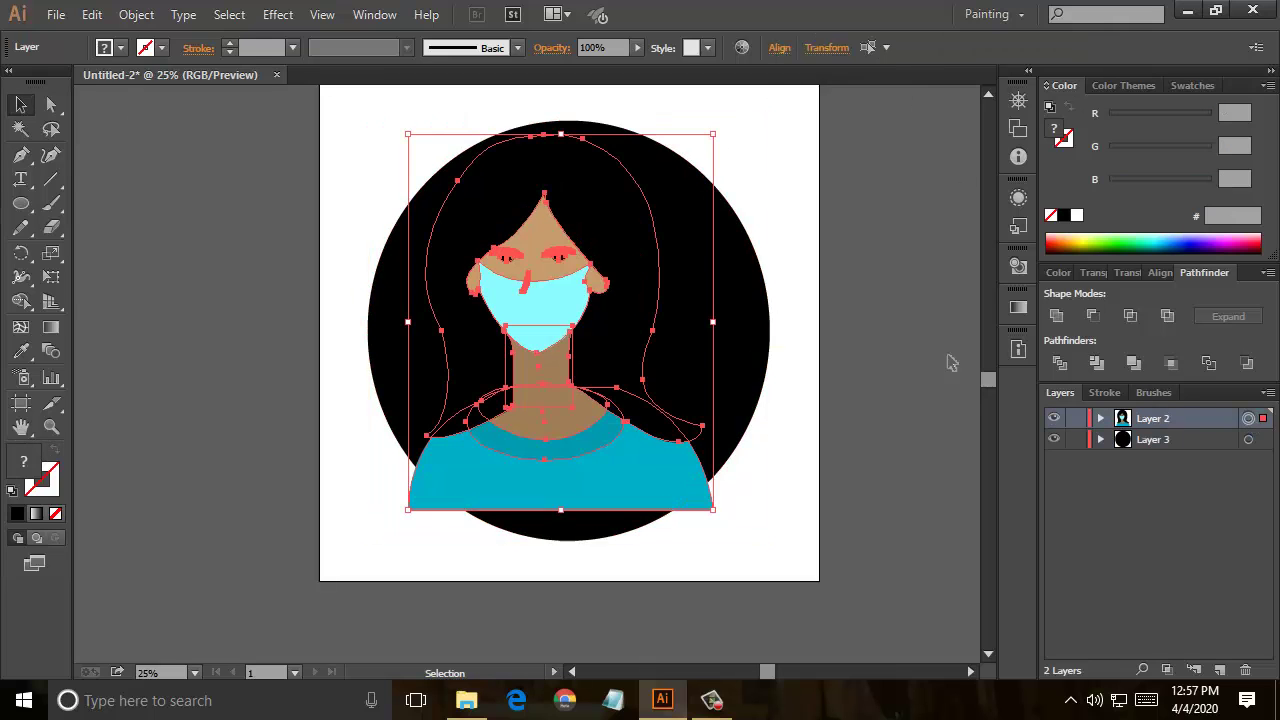
pyautogui.rightClick(530, 268)
pyautogui.click(594, 357)
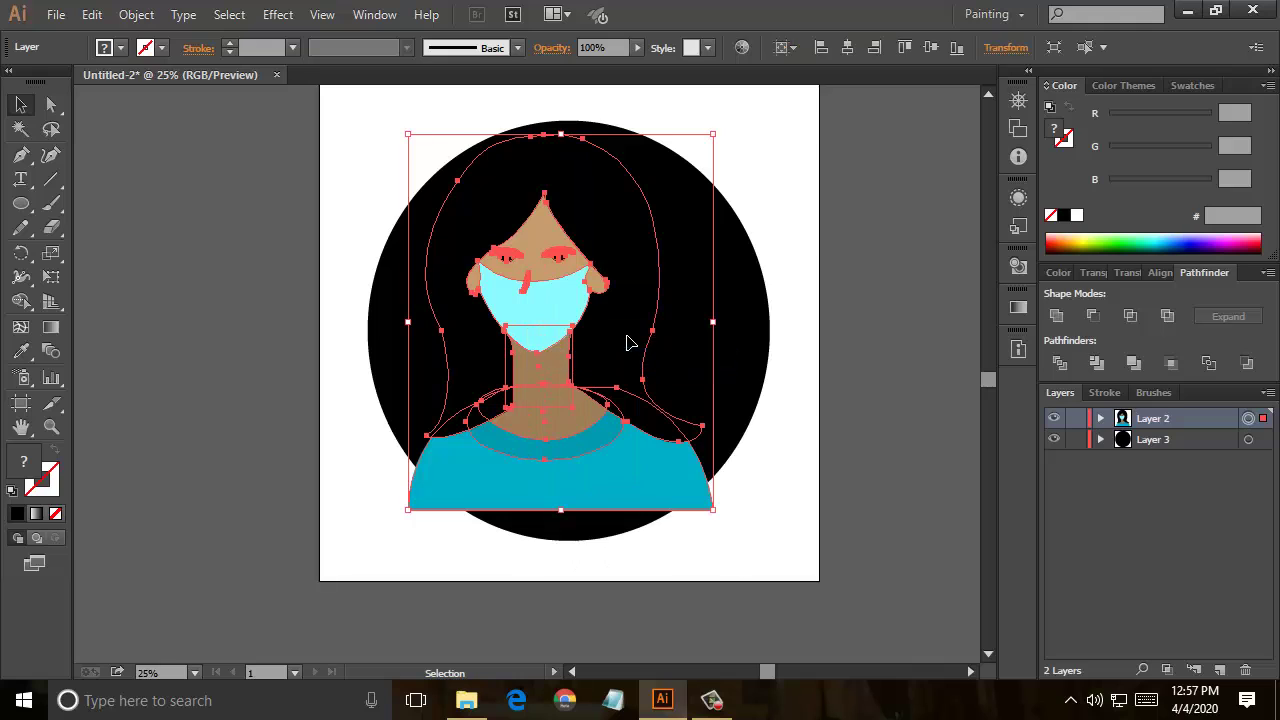
pyautogui.click(905, 48)
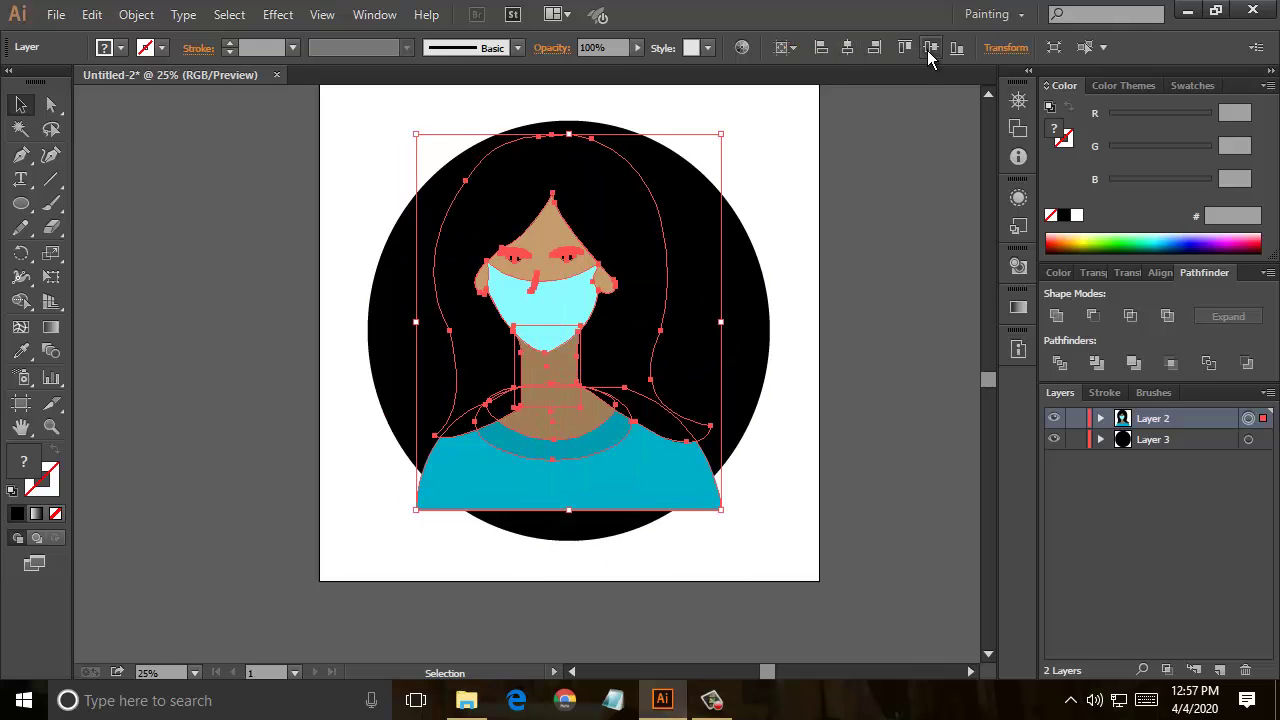
pyautogui.click(930, 48)
pyautogui.click(800, 196)
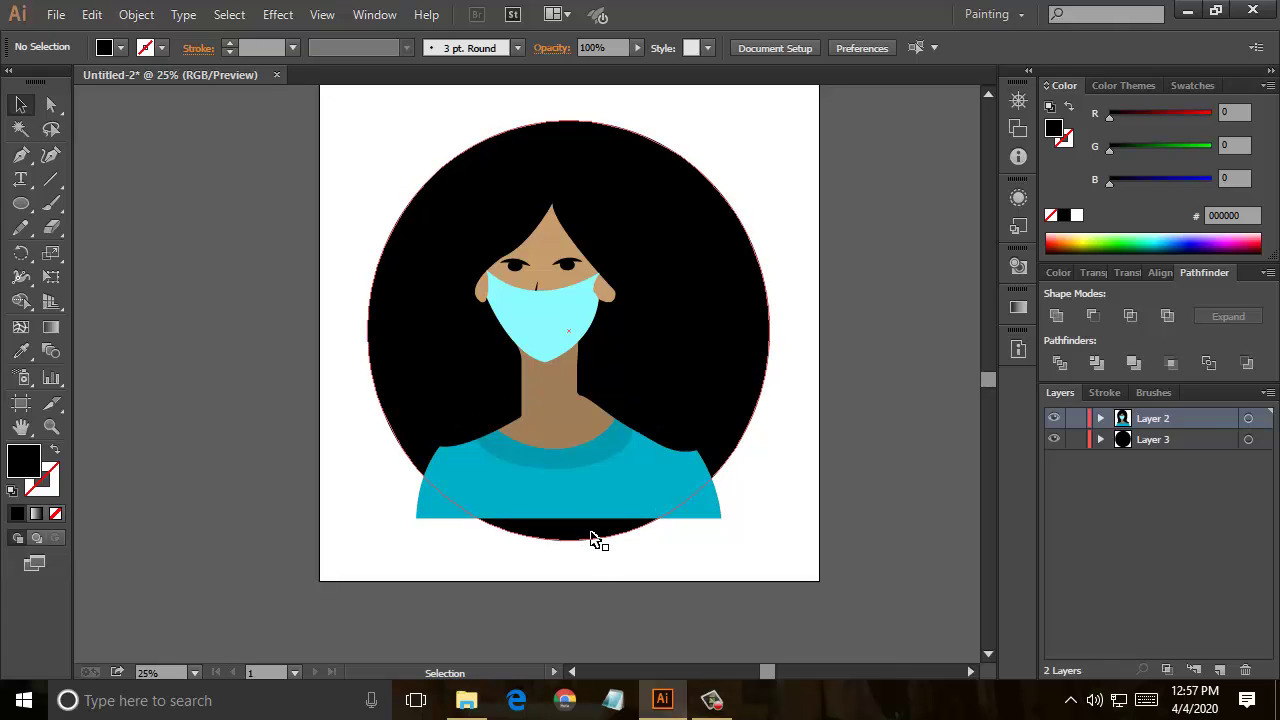
pyautogui.click(590, 538)
# Step: Fill the circle with a tan swatch, then recolour it to pale beige (S 18%, B 92%)
pyautogui.click(590, 538)
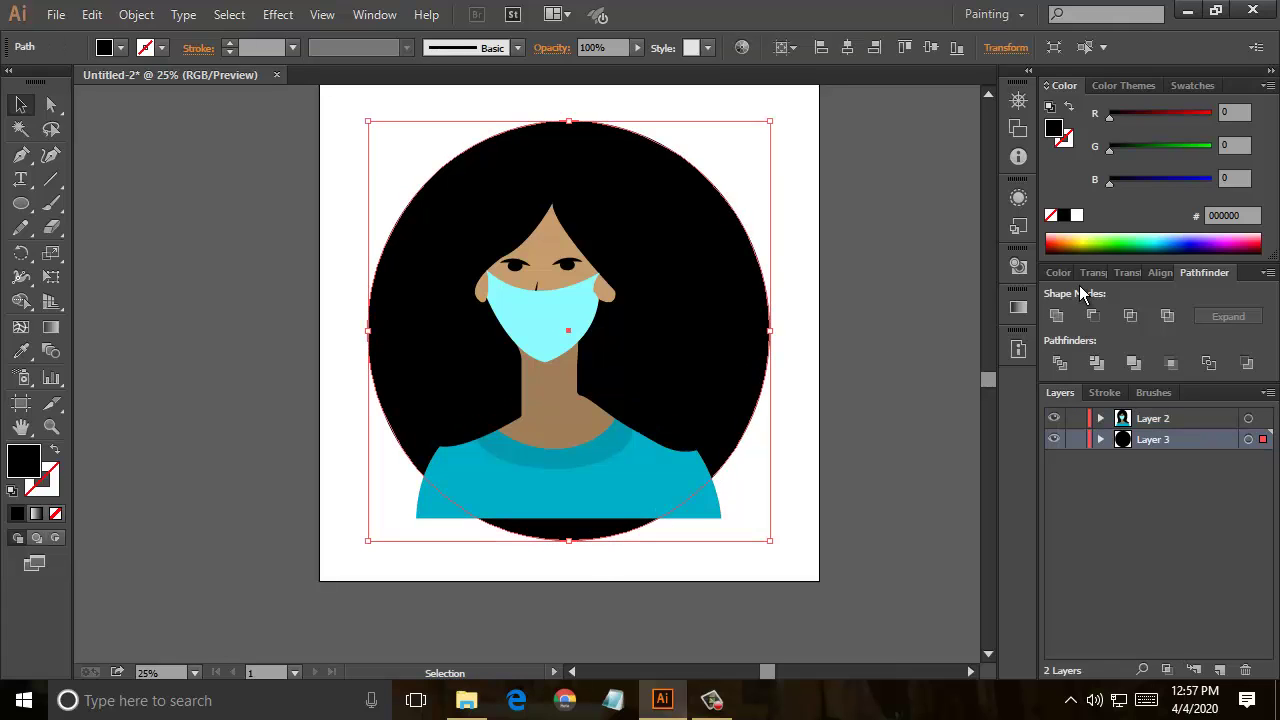
pyautogui.click(1190, 86)
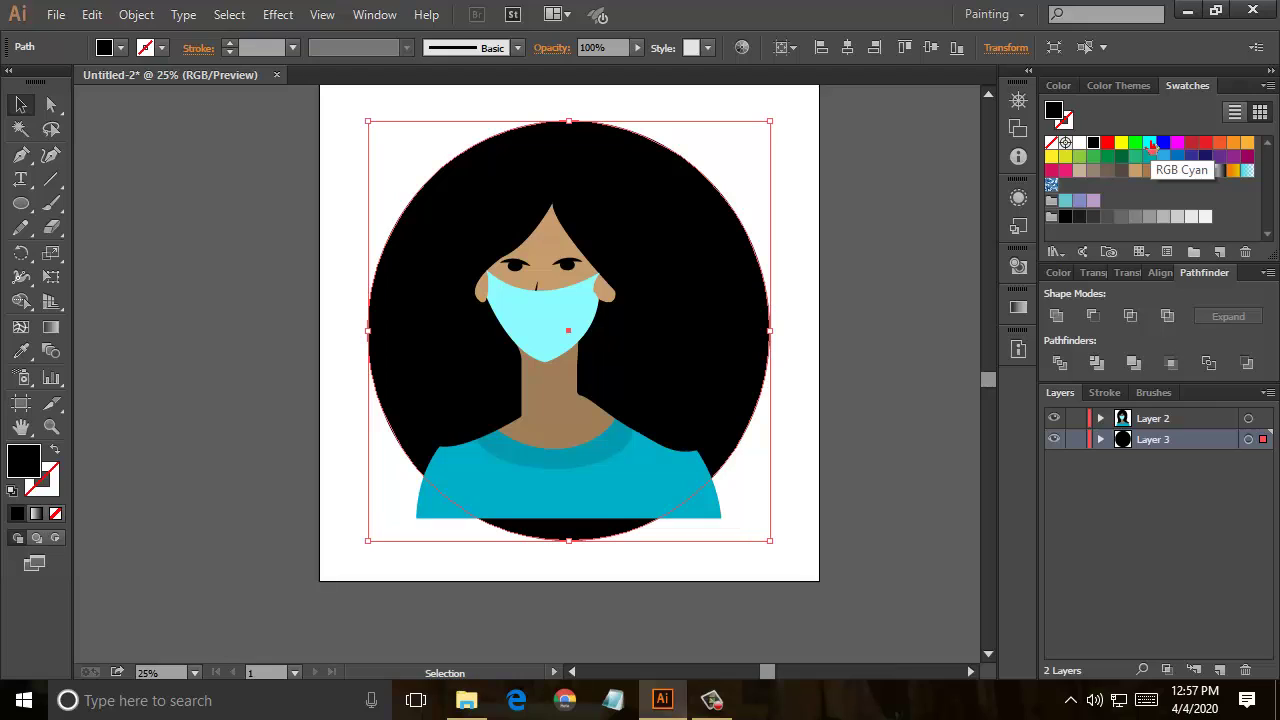
pyautogui.click(1080, 171)
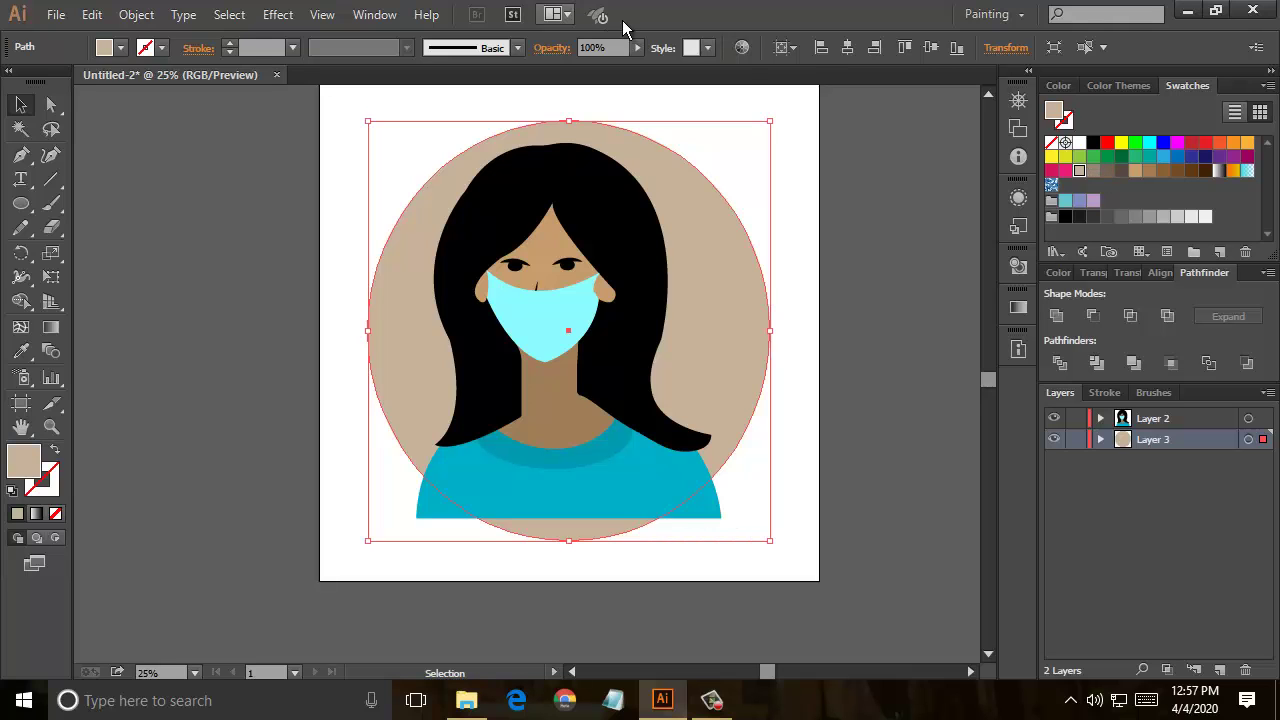
pyautogui.click(741, 47)
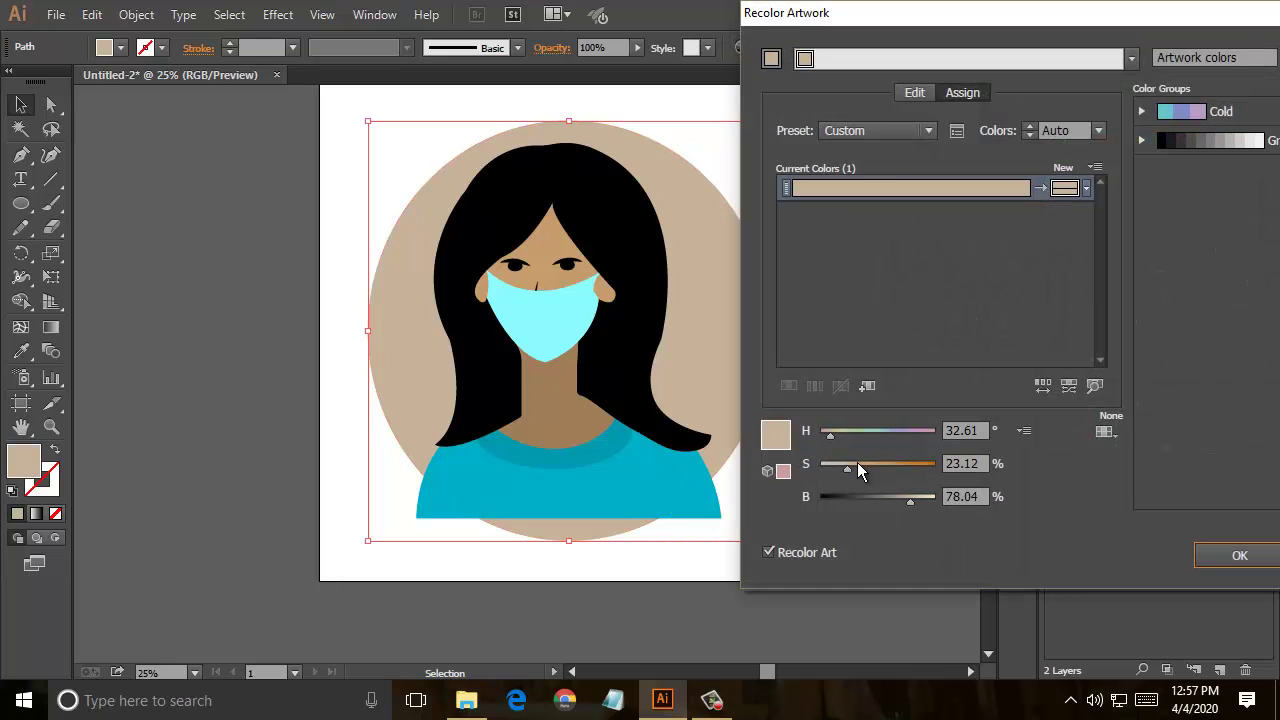
pyautogui.moveTo(850, 470); pyautogui.dragTo(842, 470)
pyautogui.moveTo(915, 500); pyautogui.dragTo(929, 504)
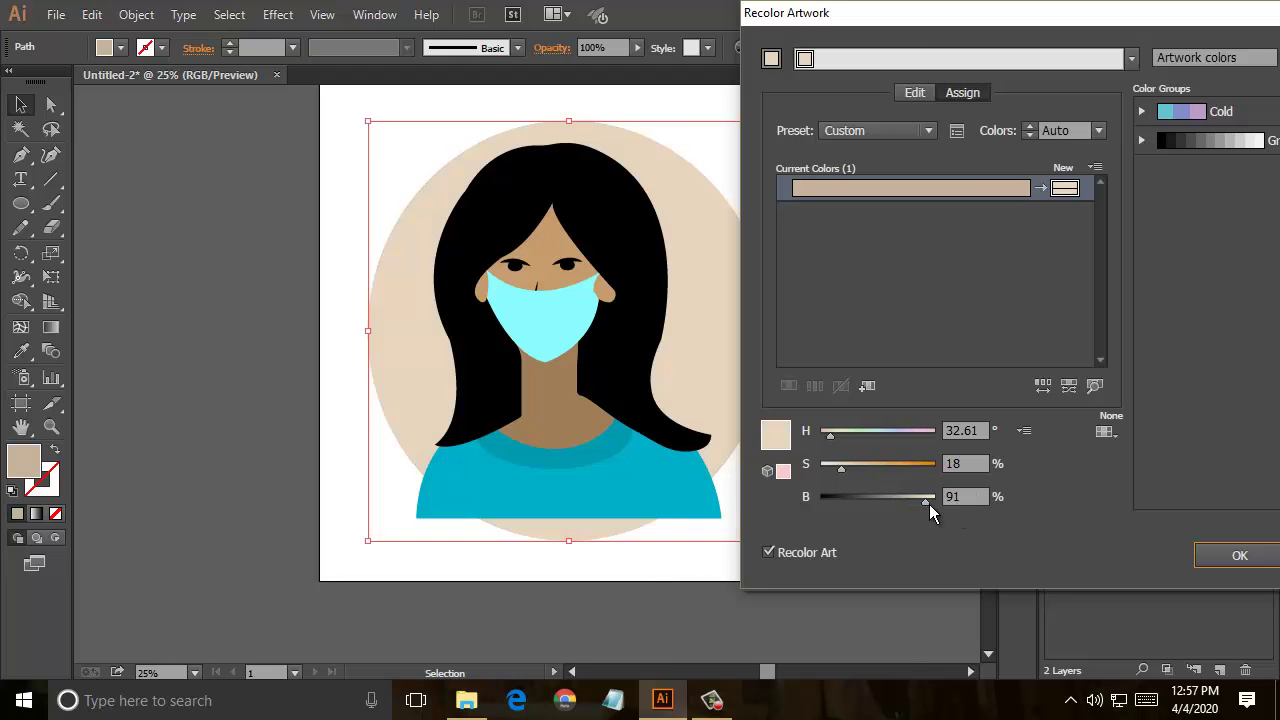
pyautogui.click(1240, 556)
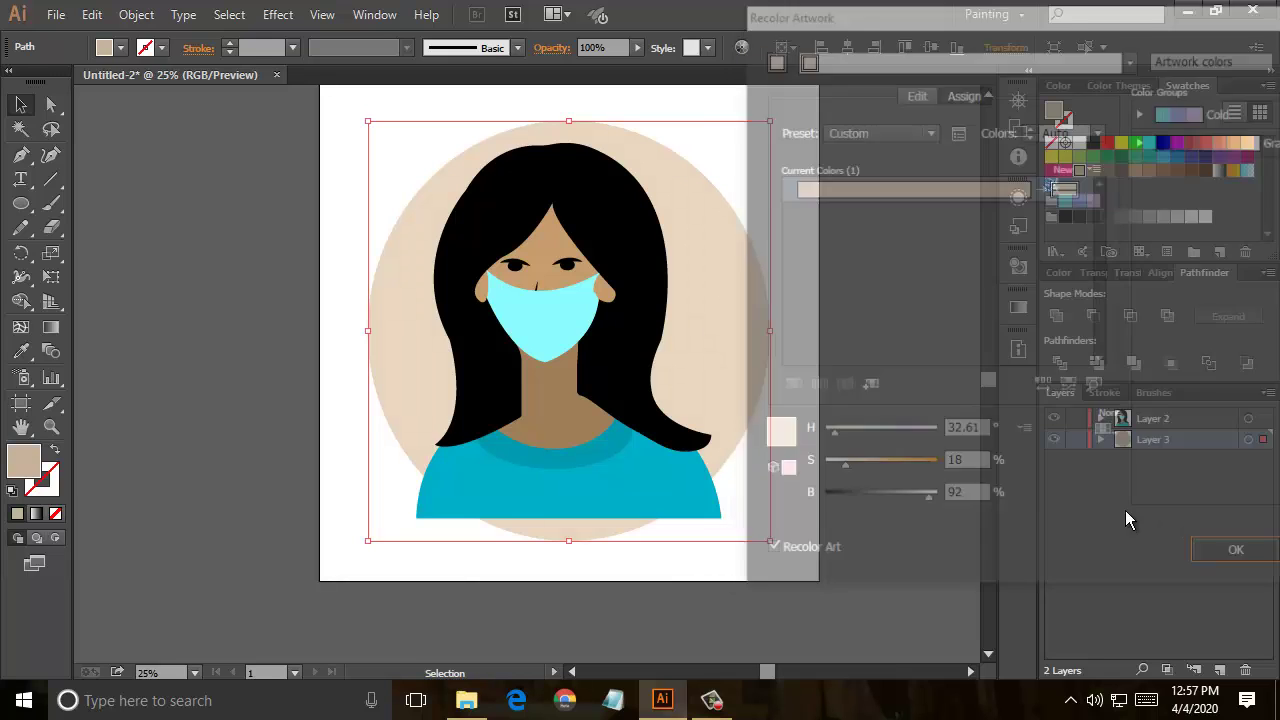
# Step: Give the circle a radial gradient with a blue outer colour stop
pyautogui.click(36, 514)
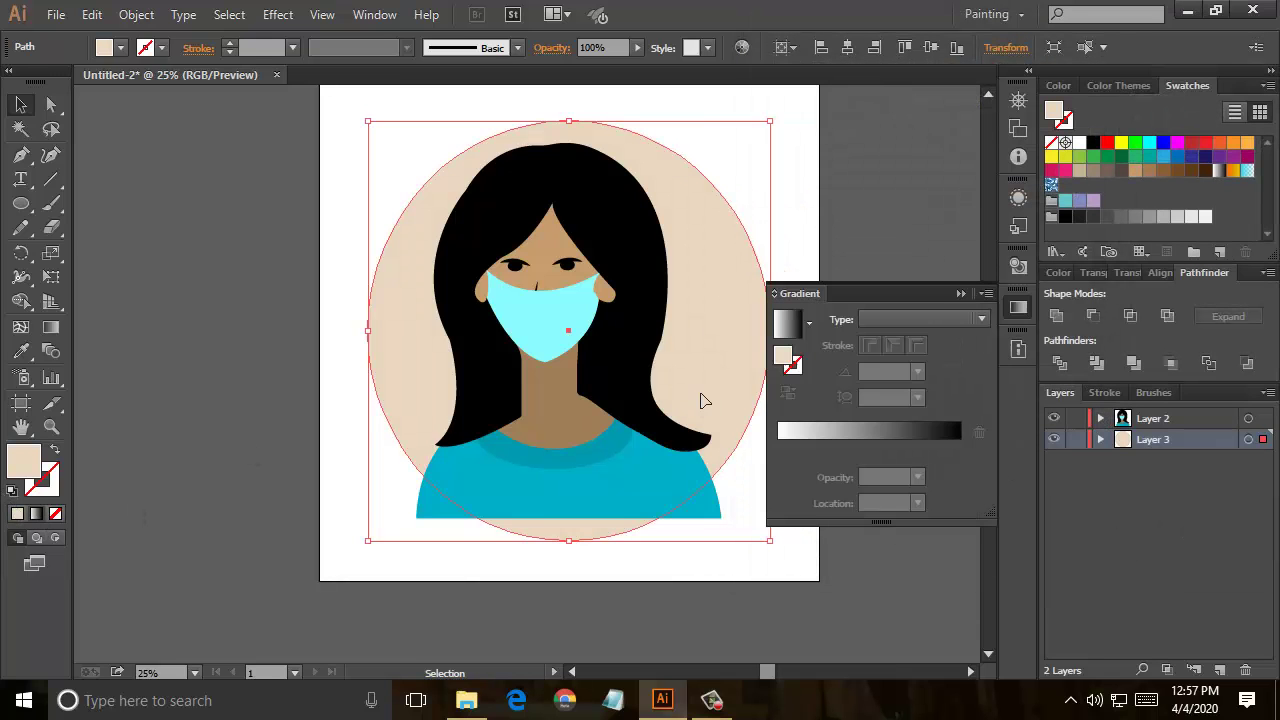
pyautogui.click(968, 317)
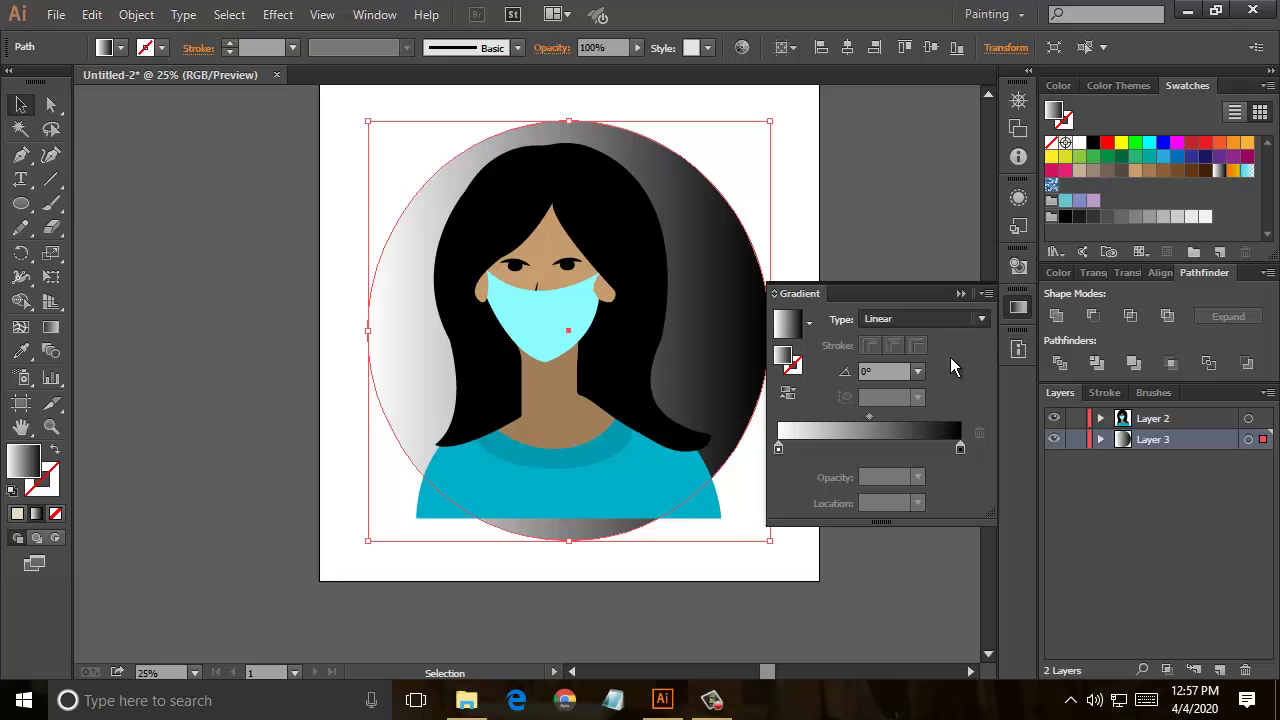
pyautogui.click(950, 357)
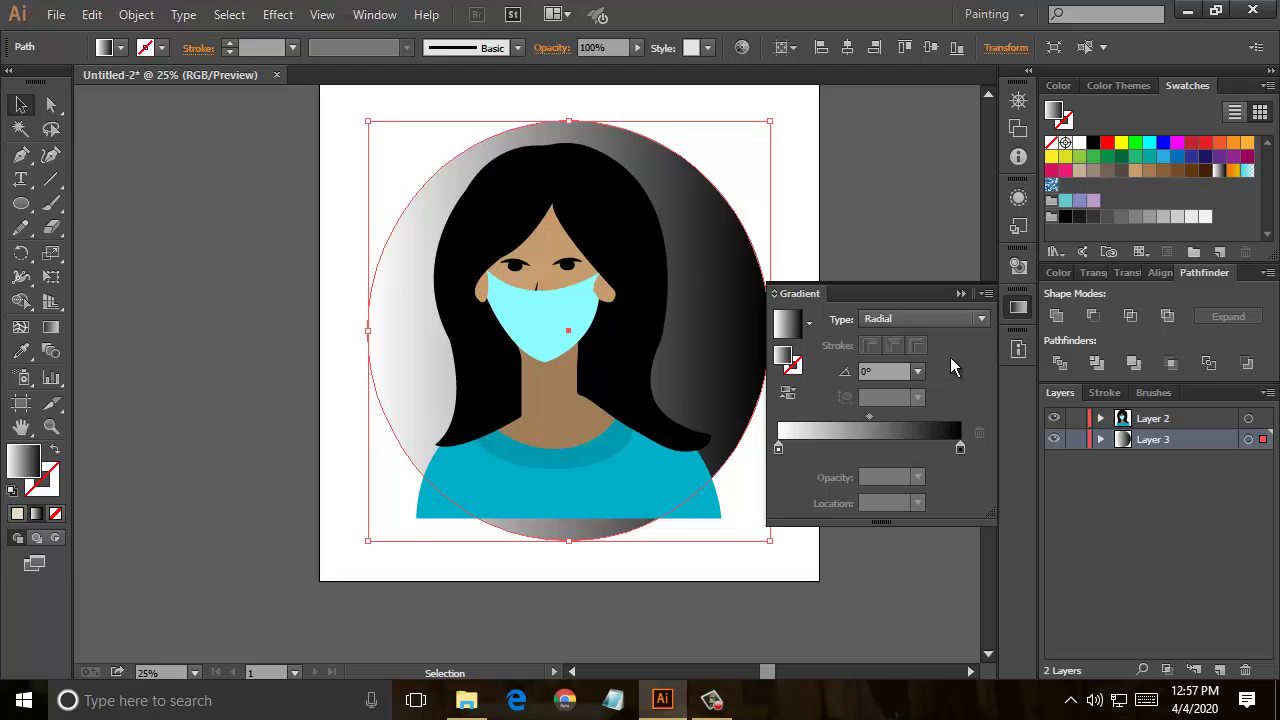
pyautogui.doubleClick(960, 448)
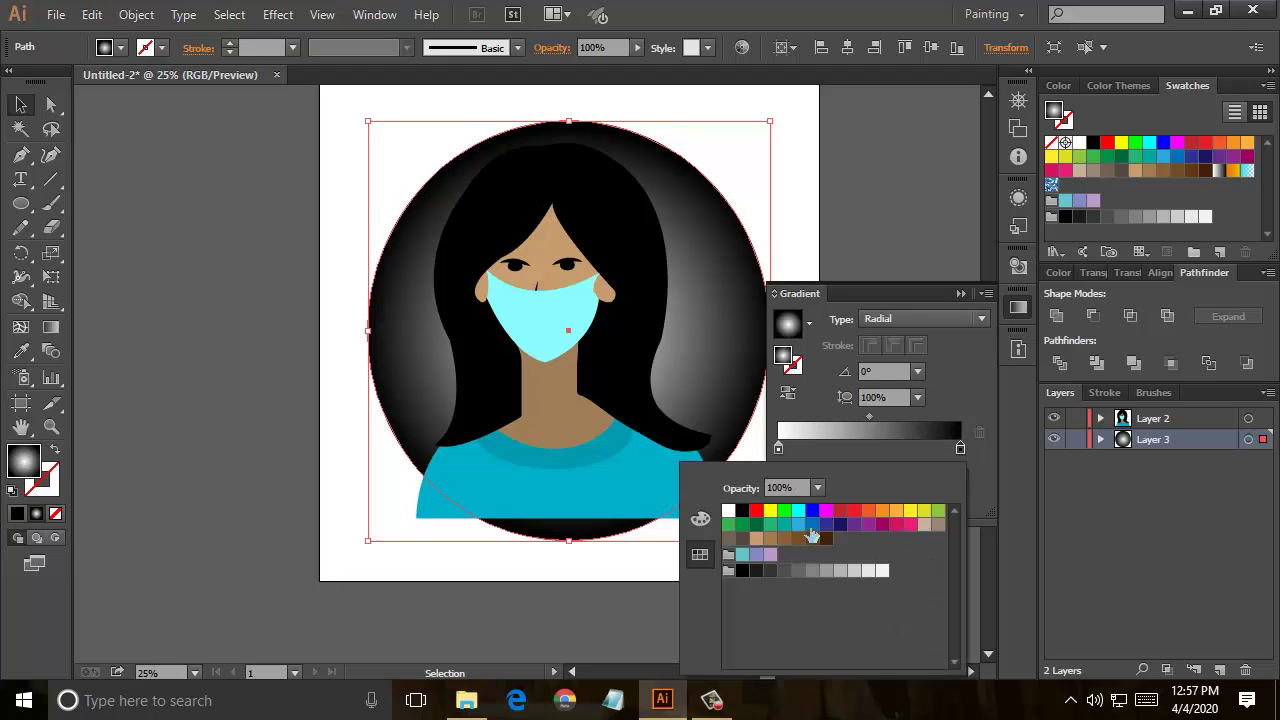
pyautogui.click(798, 511)
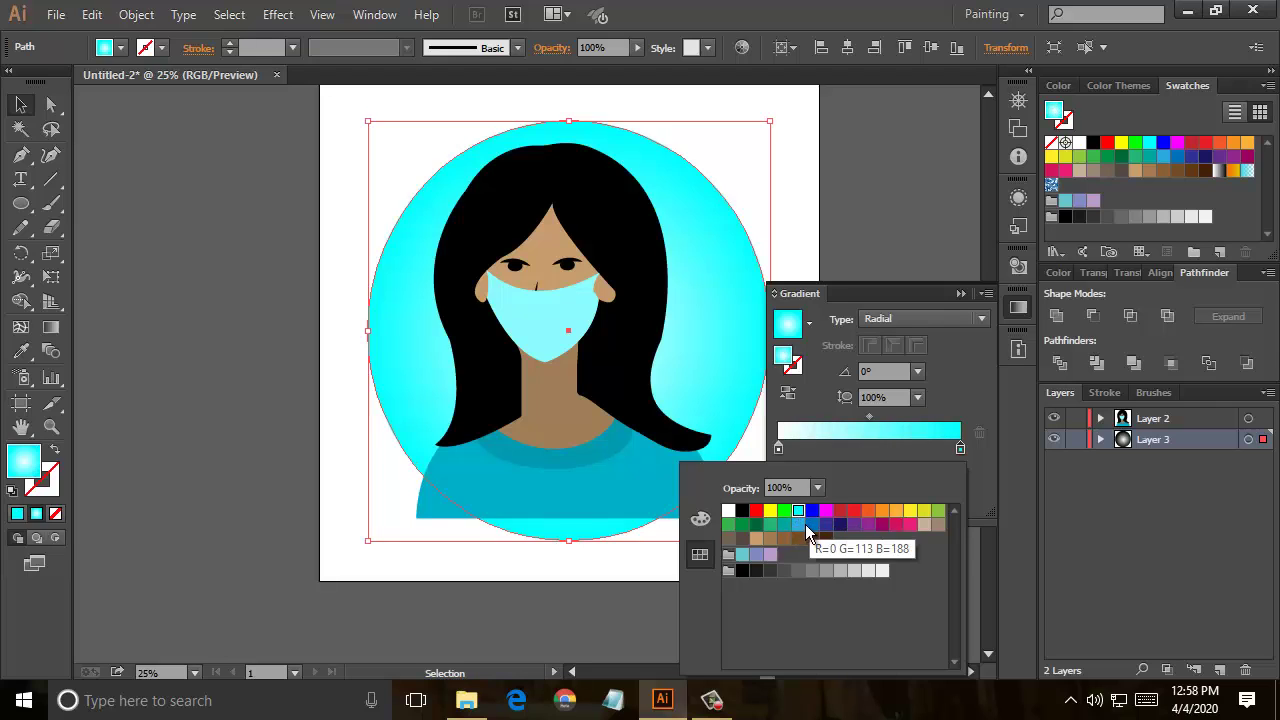
pyautogui.click(805, 524)
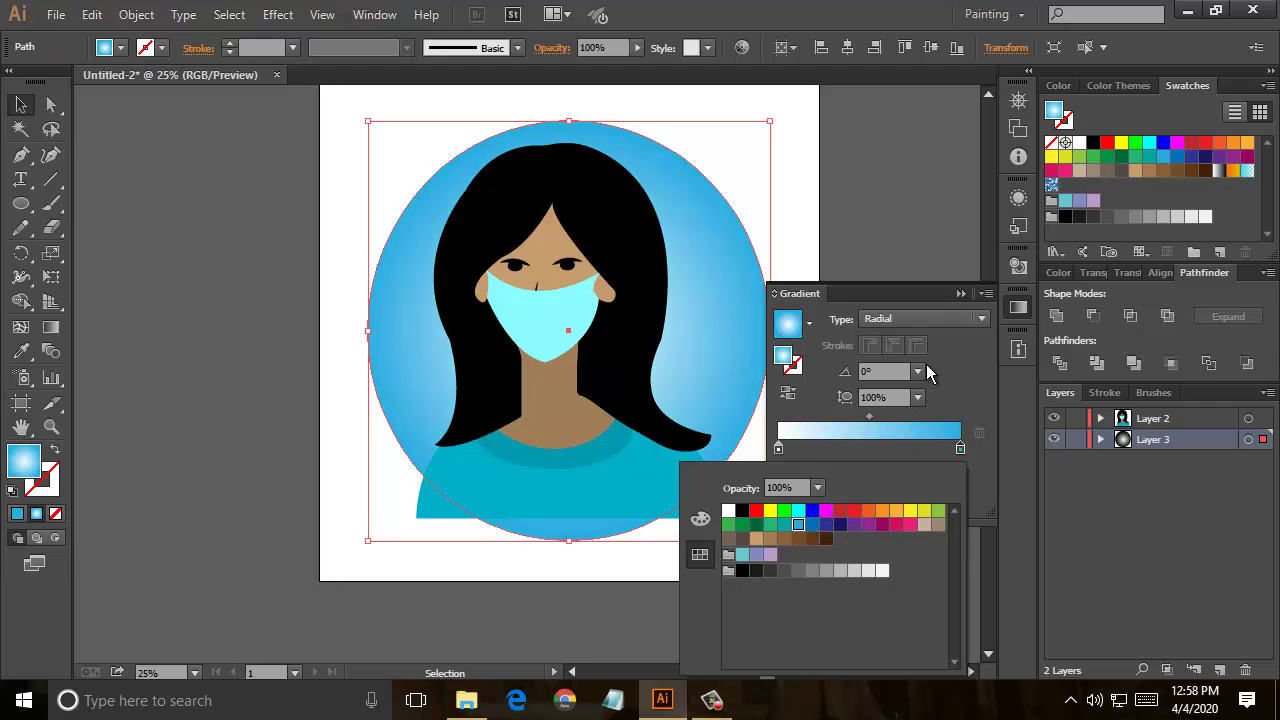
pyautogui.click(962, 294)
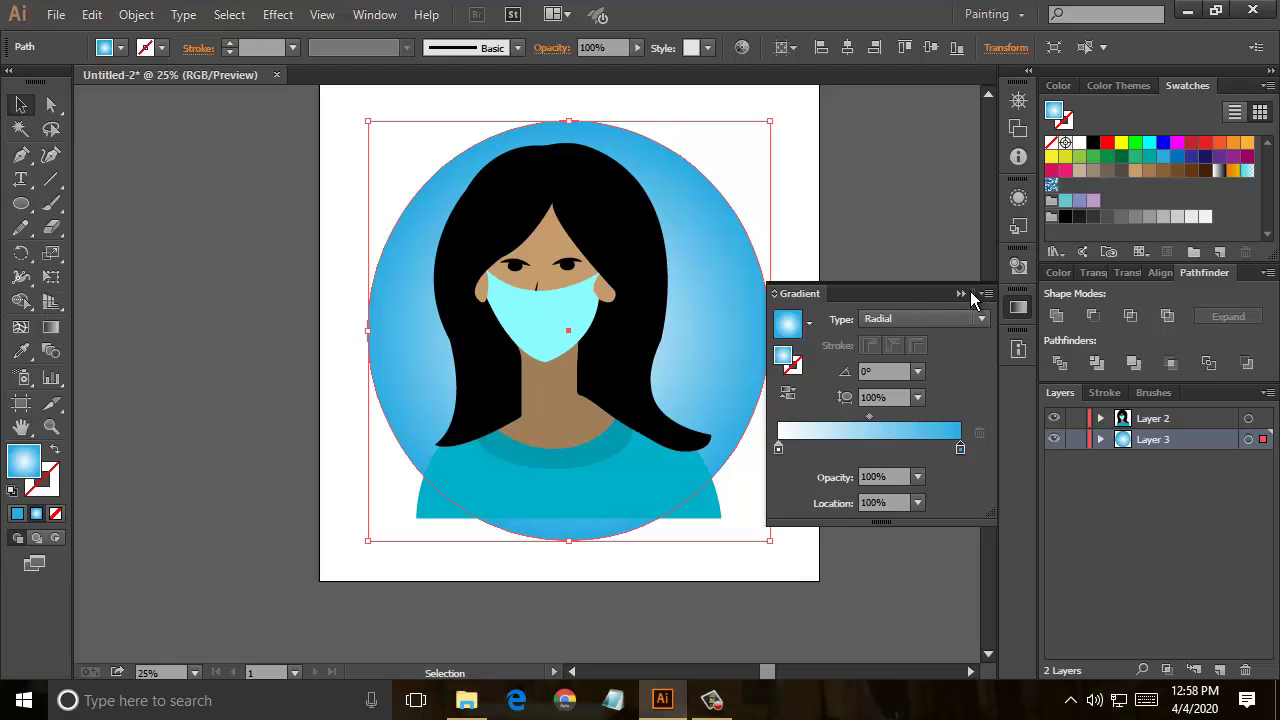
pyautogui.click(962, 295)
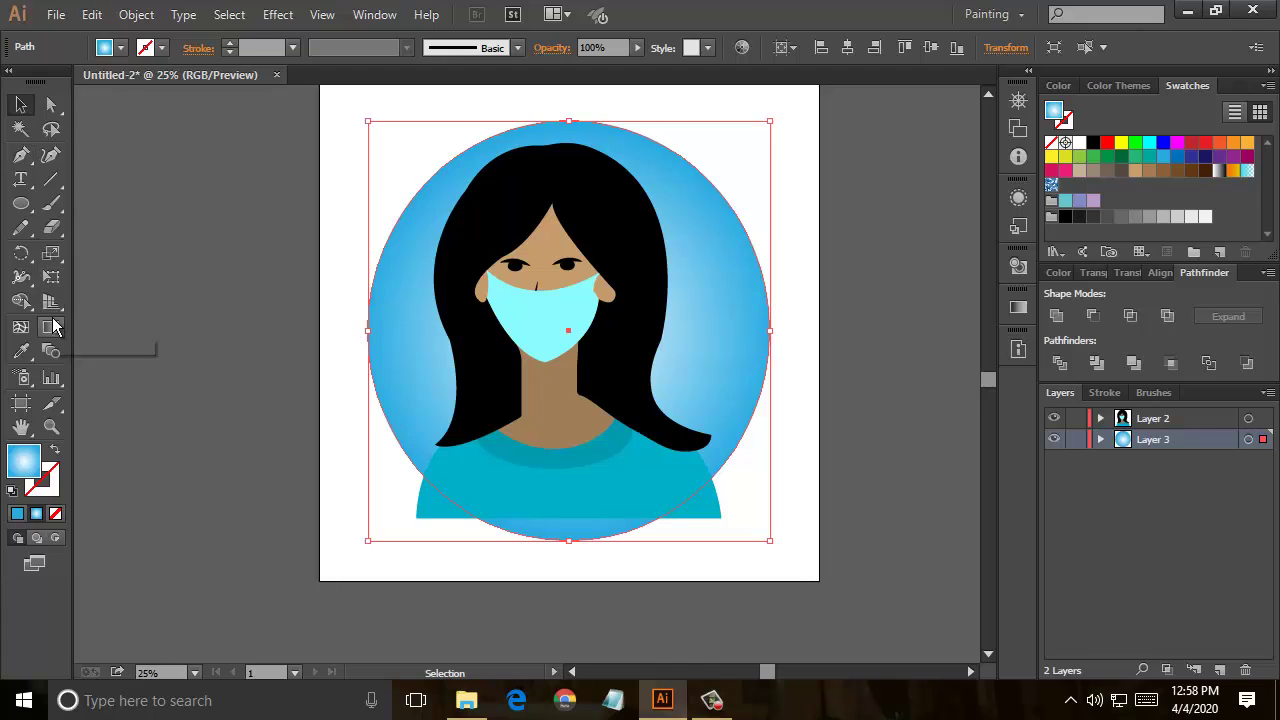
# Step: Drag the gradient's outer colour stop inward with the Gradient tool, then deselect
pyautogui.click(51, 327)
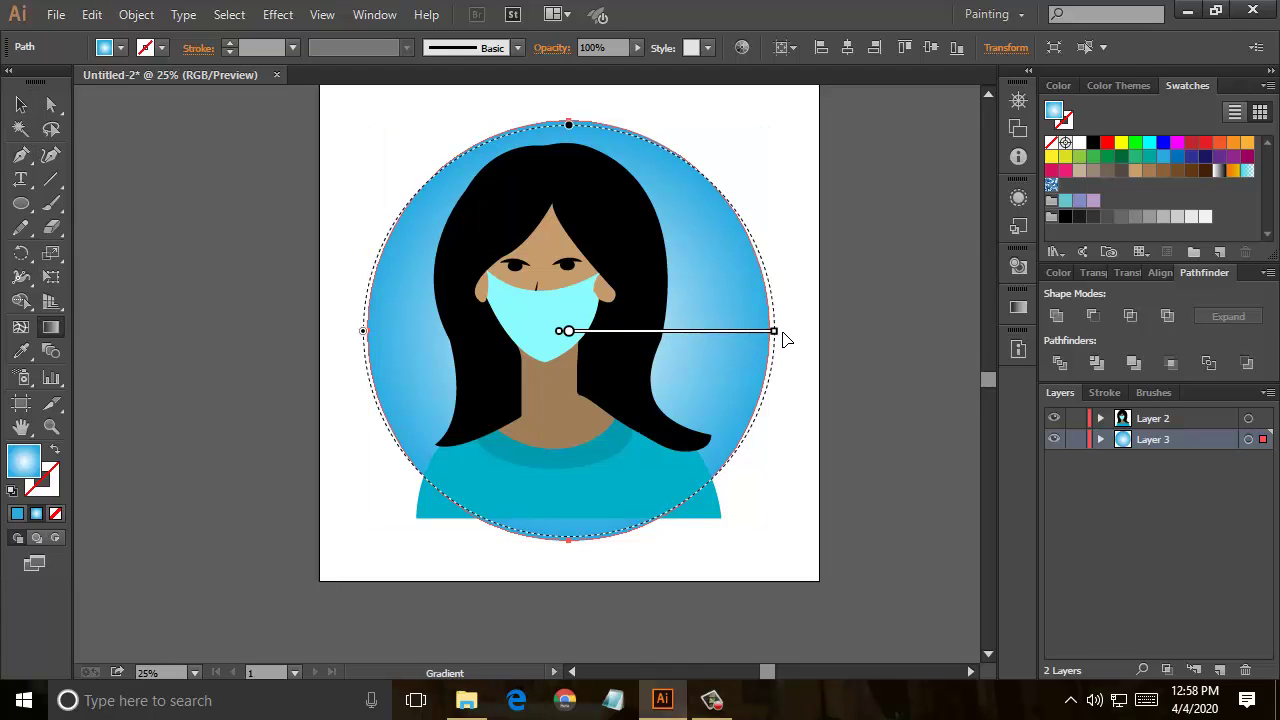
pyautogui.moveTo(773, 334)
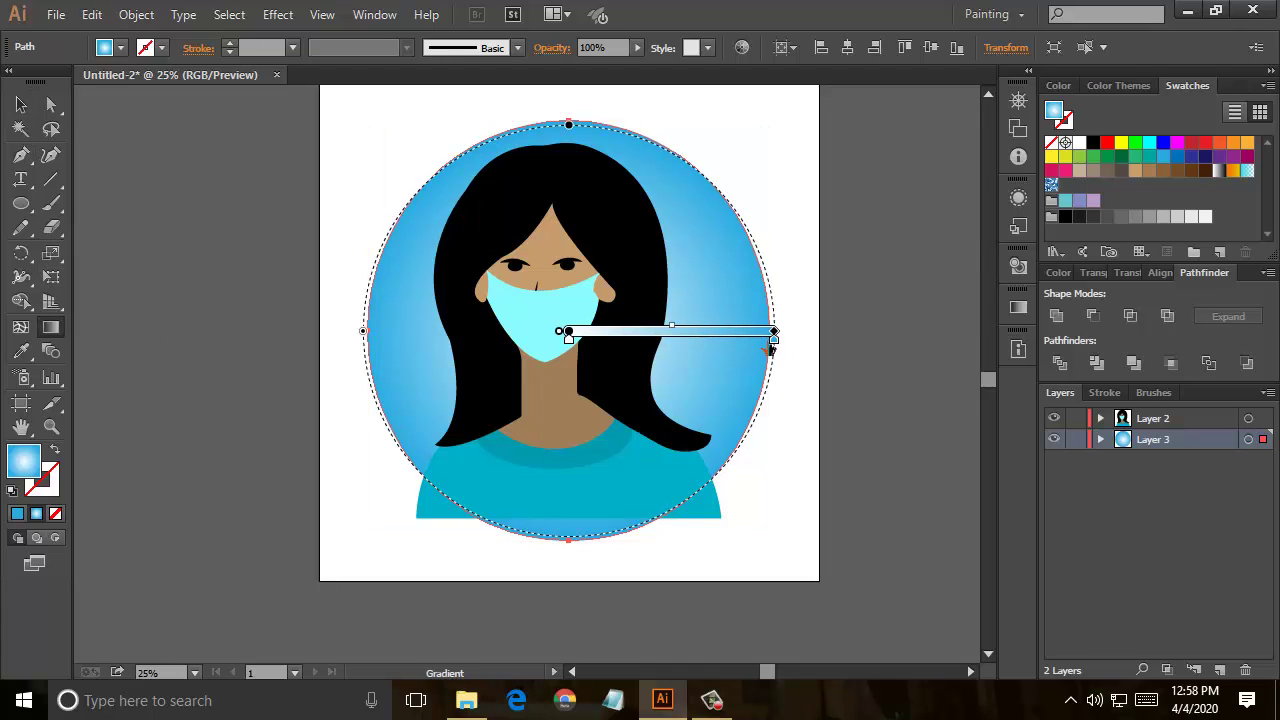
pyautogui.moveTo(773, 340); pyautogui.dragTo(739, 340)
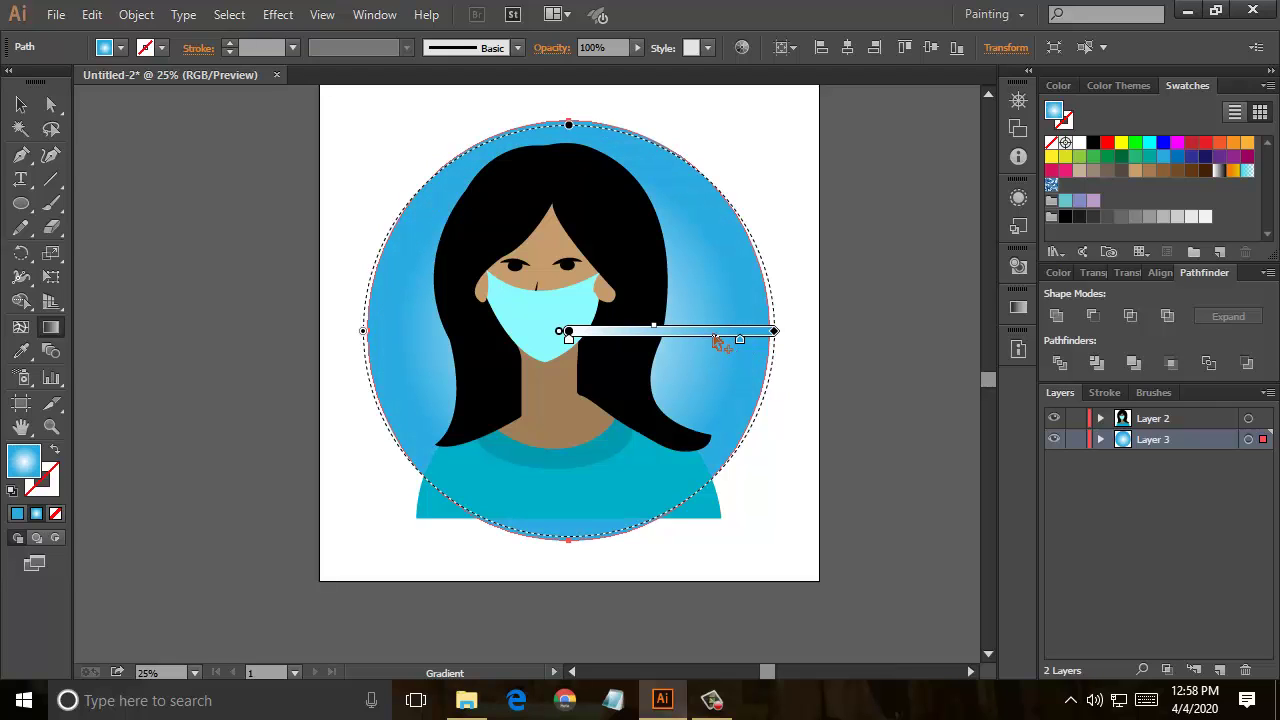
pyautogui.press('v')
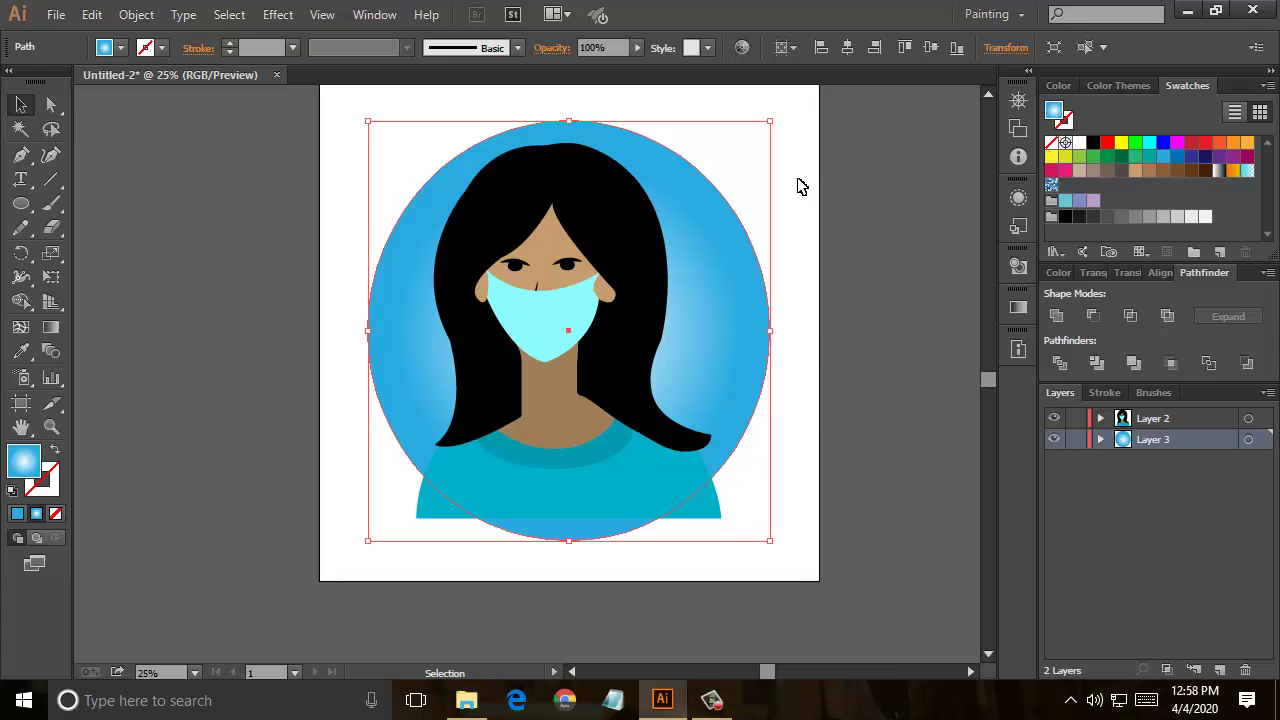
pyautogui.click(798, 180)
# Step: Select the teal shirt on its own and drag its bottom edge down past the circle
pyautogui.moveTo(772, 120); pyautogui.dragTo(350, 516)
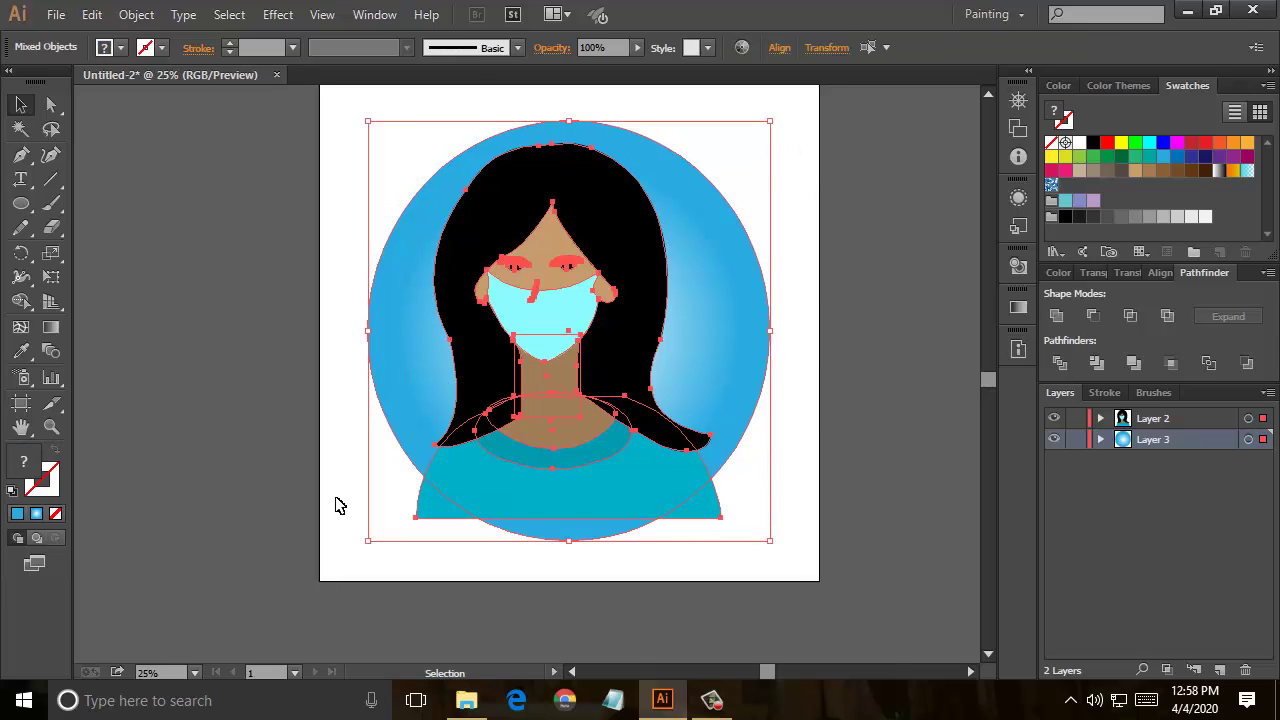
pyautogui.click(21, 301)
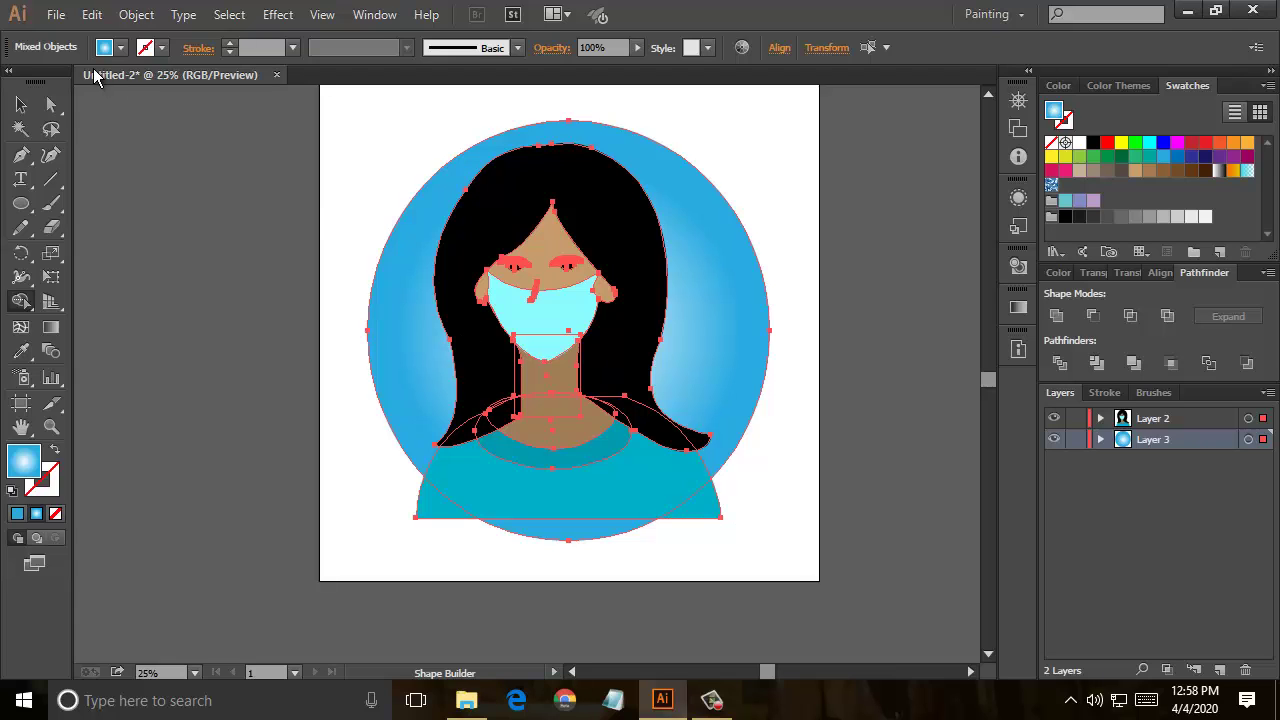
pyautogui.click(21, 104)
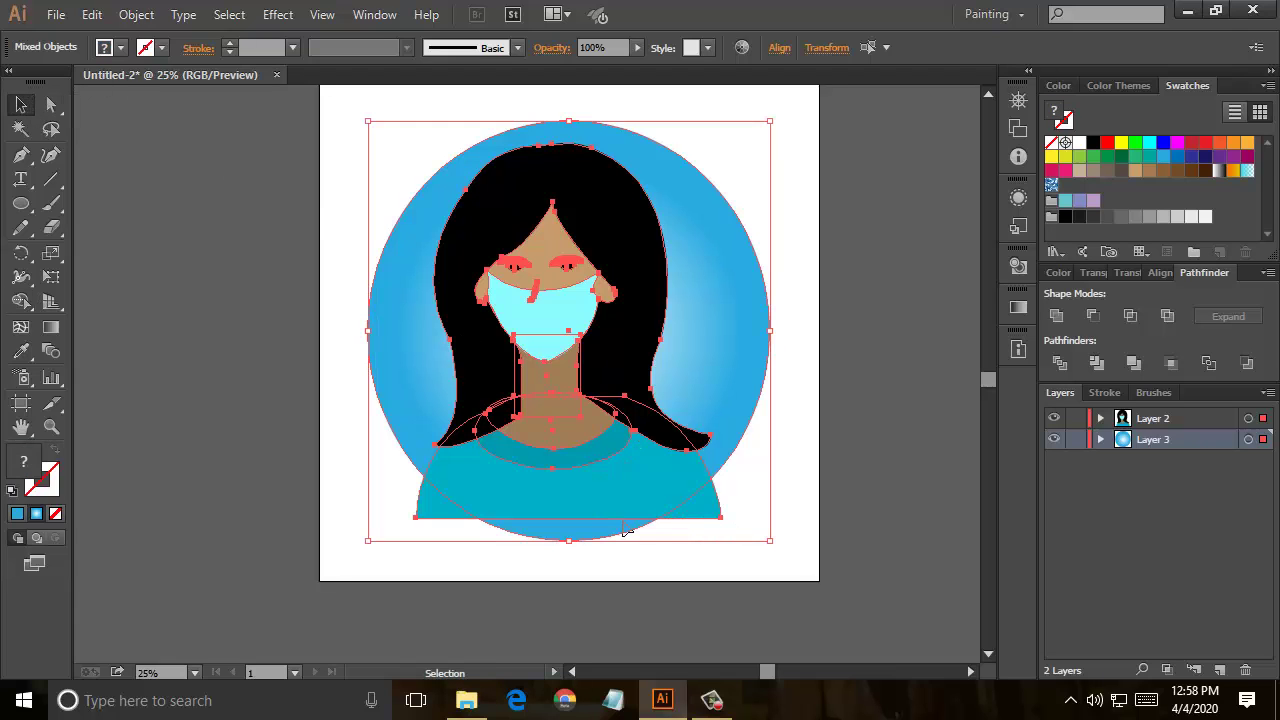
pyautogui.click(51, 104)
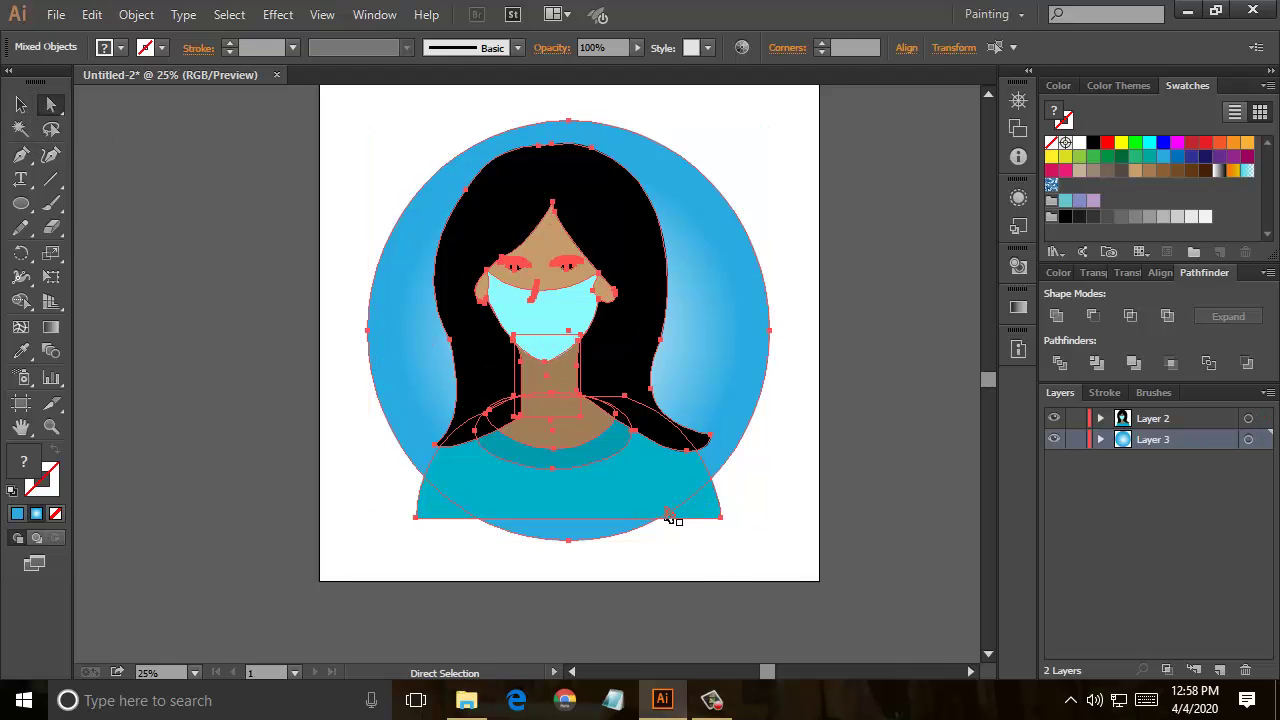
pyautogui.click(660, 513)
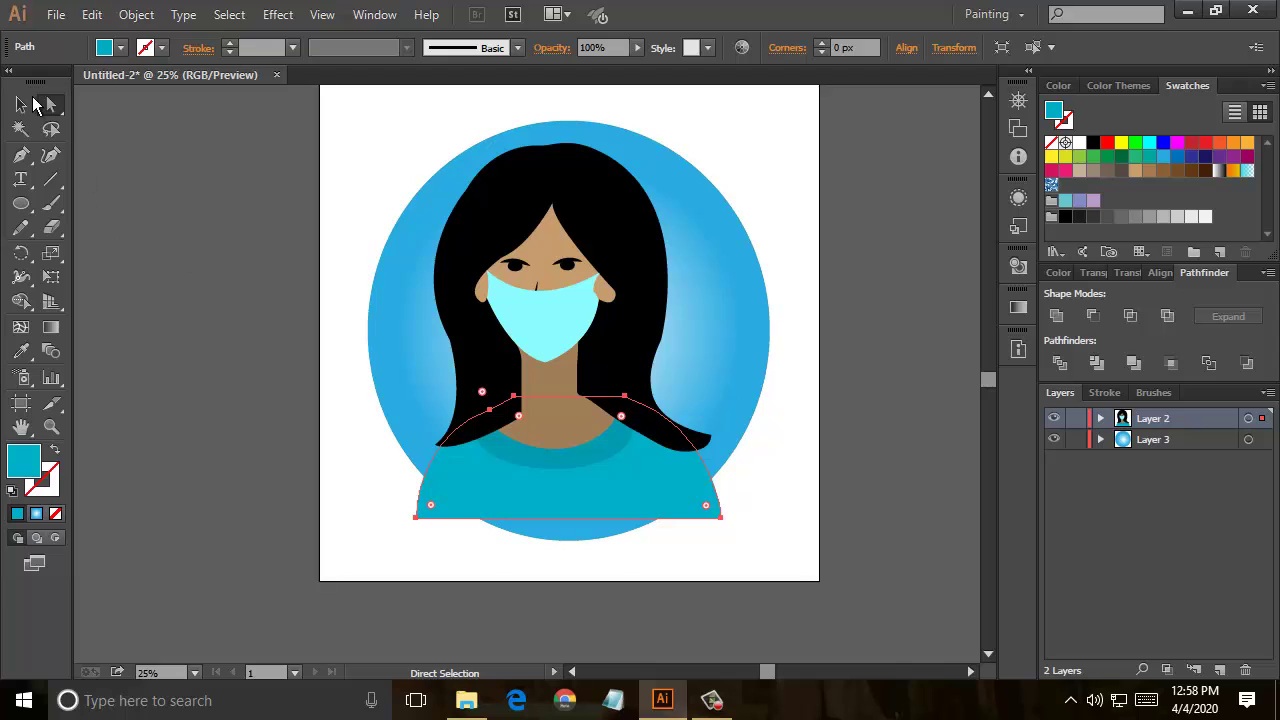
pyautogui.click(21, 104)
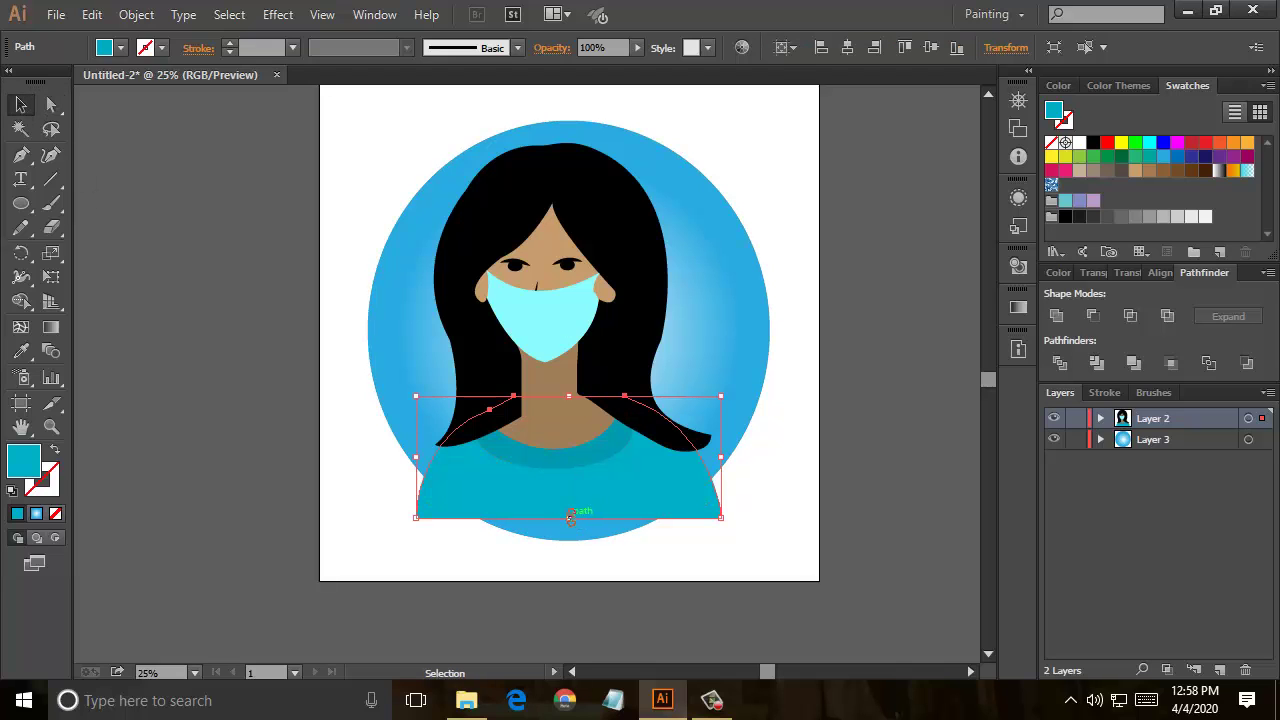
pyautogui.moveTo(570, 517); pyautogui.dragTo(570, 541)
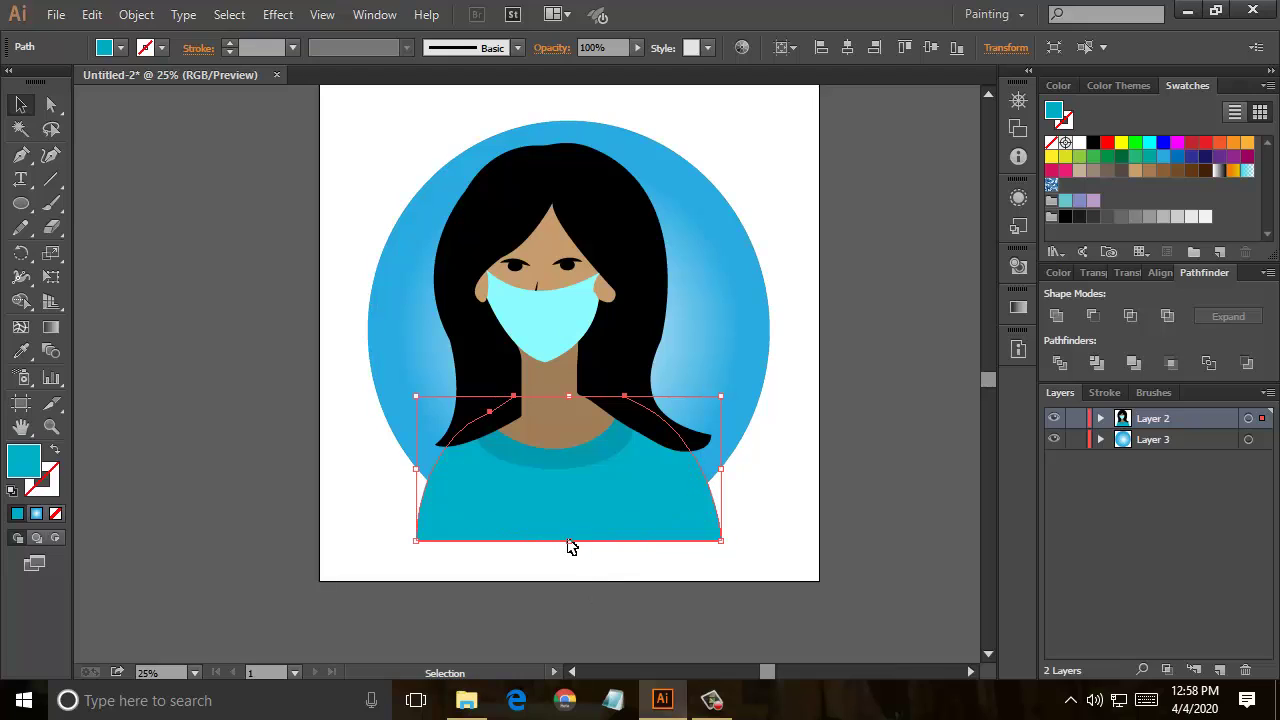
pyautogui.click(766, 527)
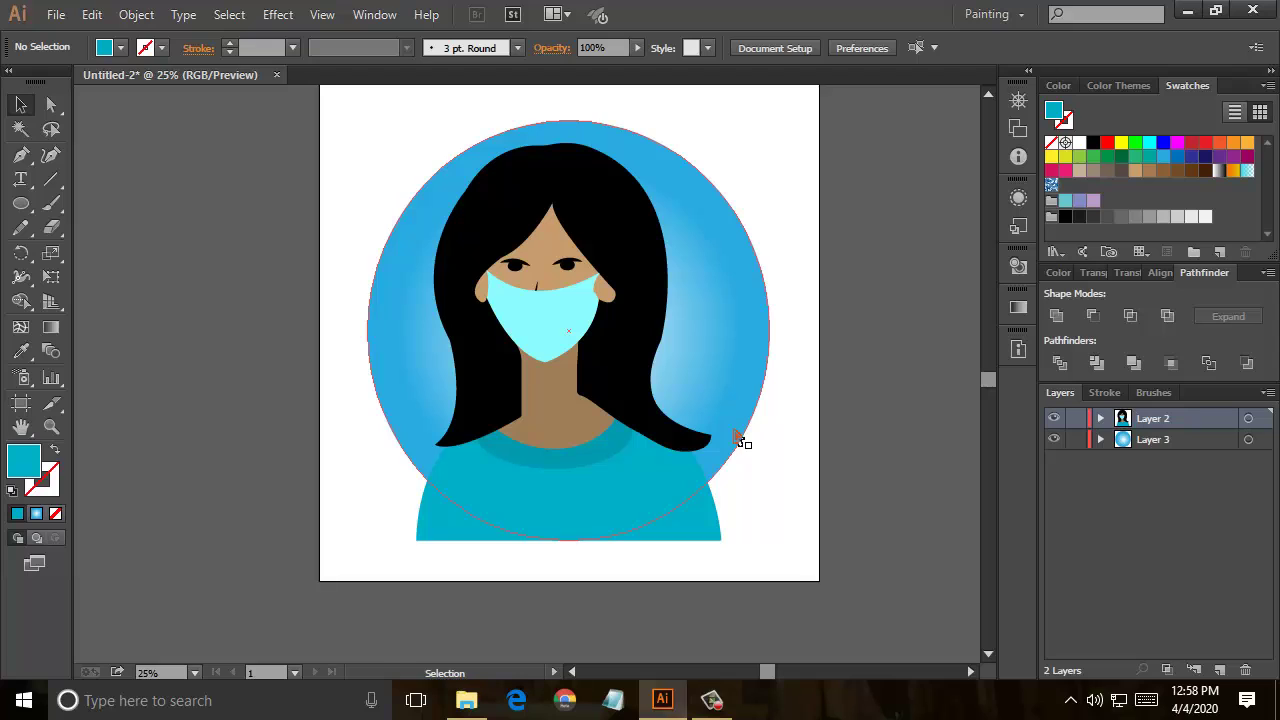
# Step: Select all artwork and use Shape Builder to remove the shirt piece outside the circle
pyautogui.press('a')
pyautogui.press('v')
pyautogui.hotkey('ctrl', 'a')
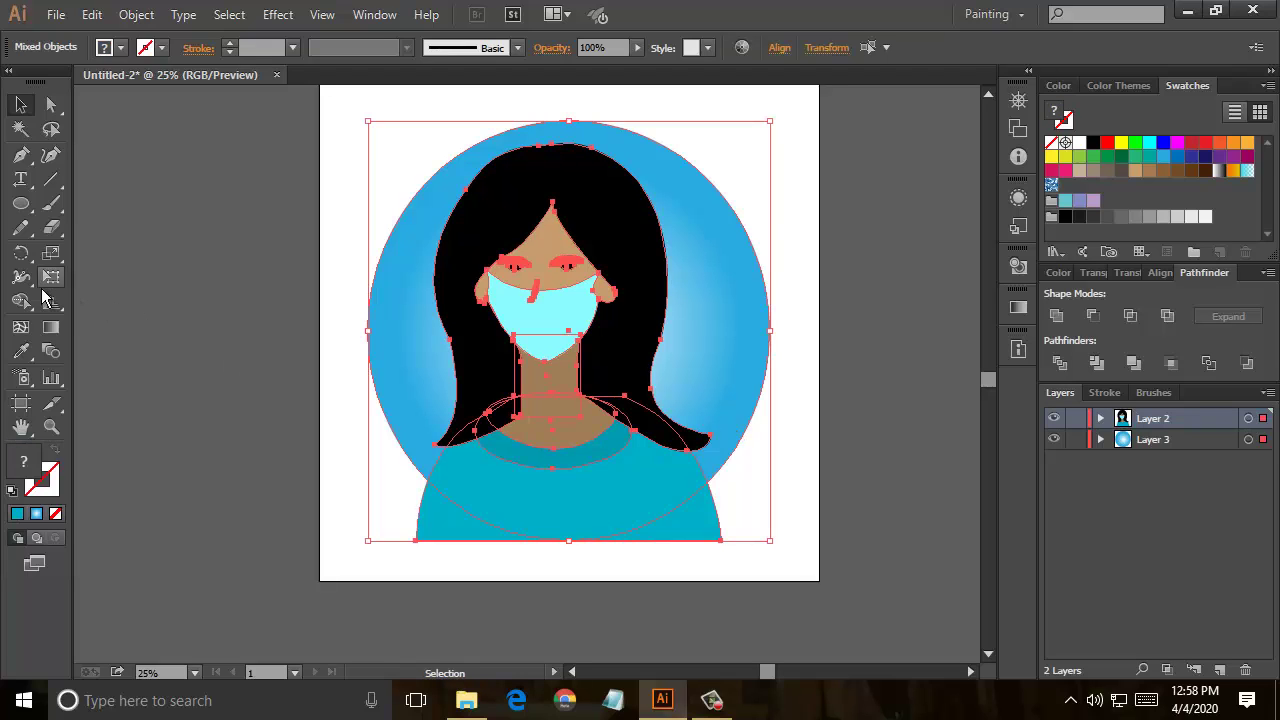
pyautogui.hotkey('shift', 'm')
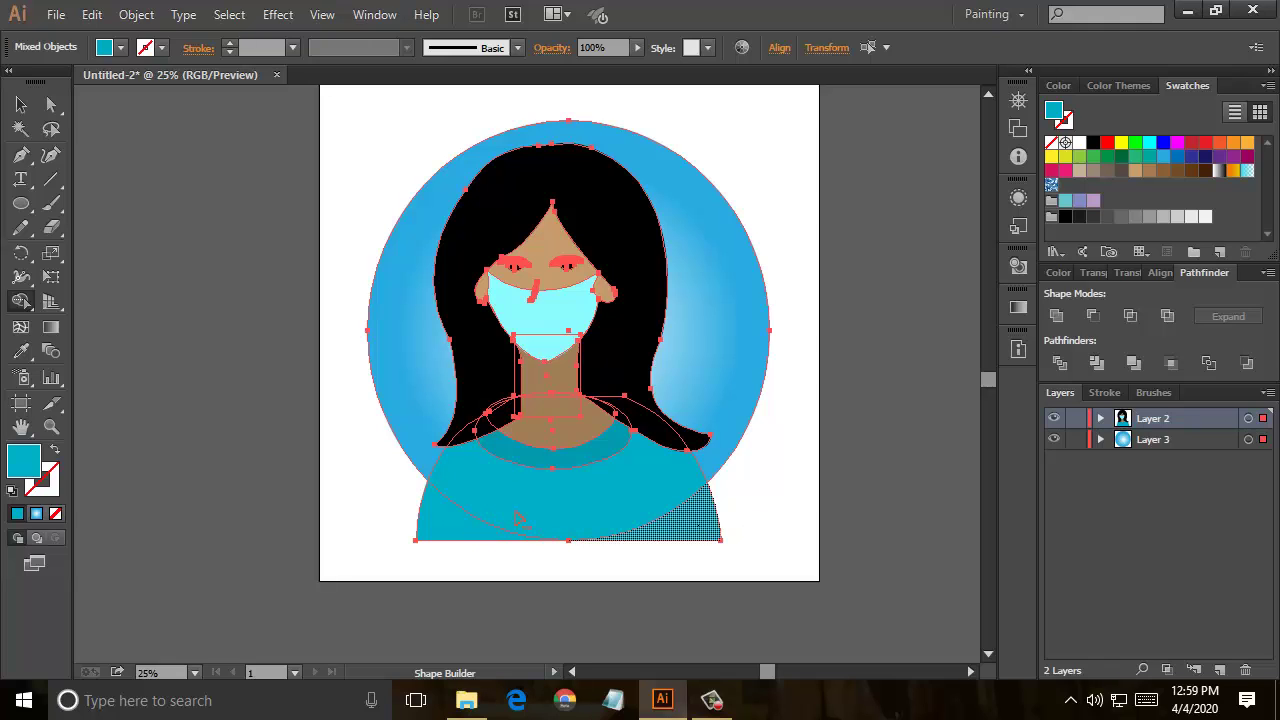
pyautogui.keyDown('alt'); pyautogui.click(448, 517); pyautogui.keyUp('alt')
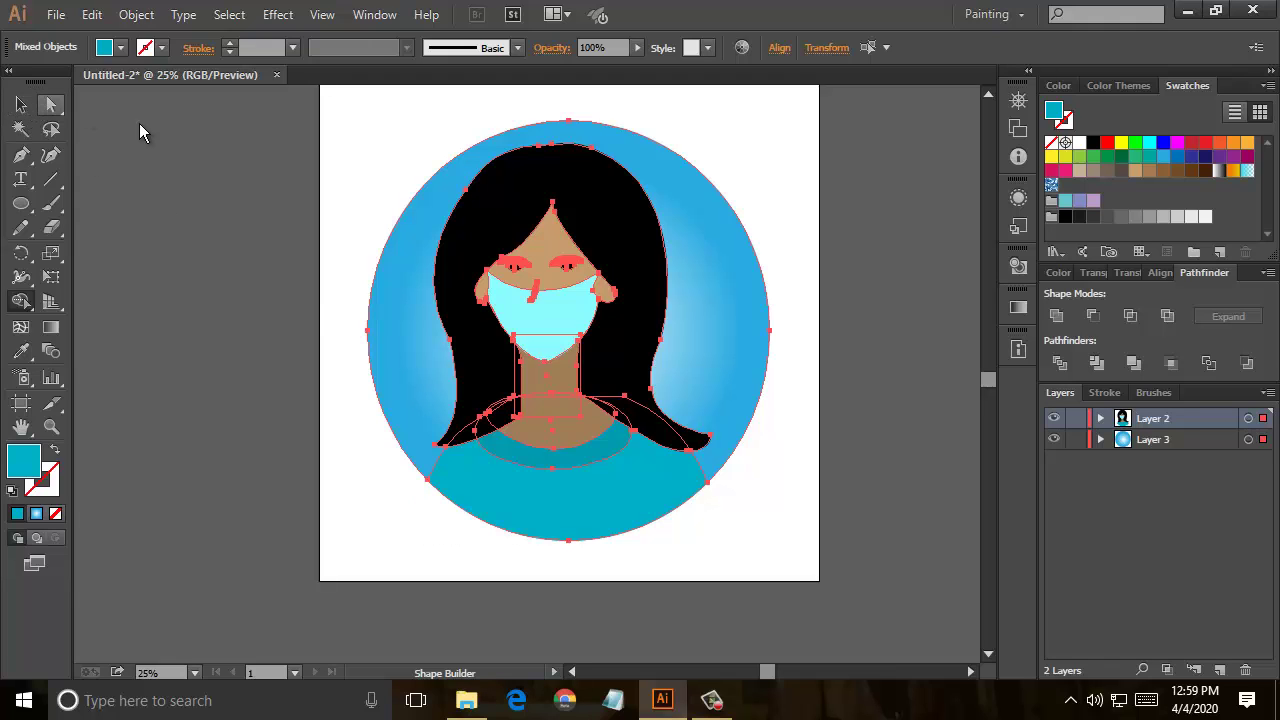
pyautogui.press('a')
pyautogui.click(797, 480)
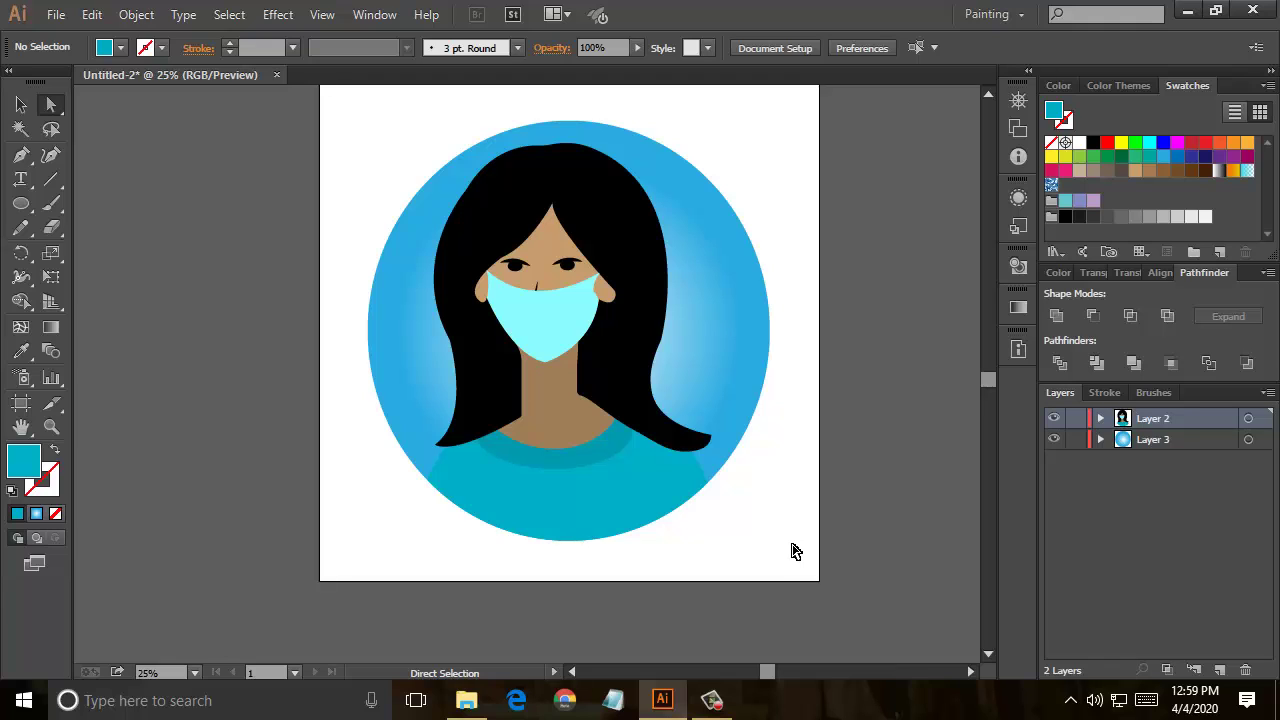
pyautogui.click(671, 510)
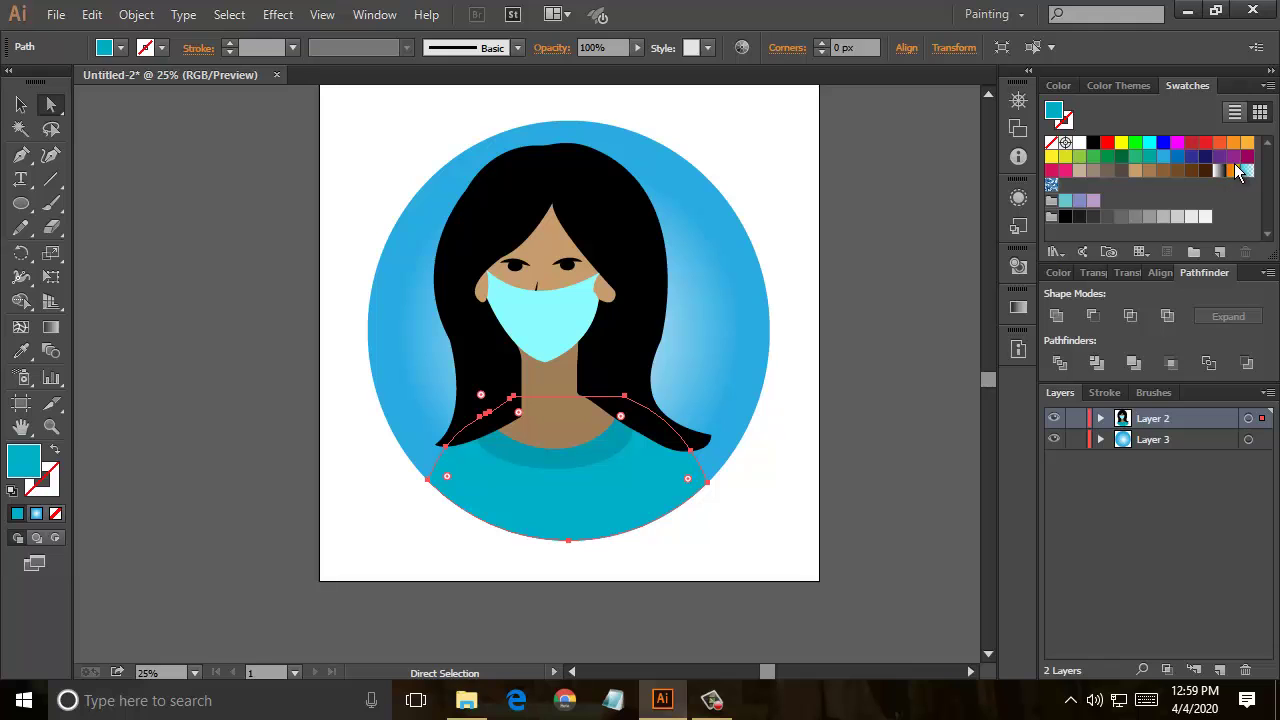
# Step: Use Recolor Artwork to set the shirt to H 187.46°, S 70%, B 44%
pyautogui.click(743, 46)
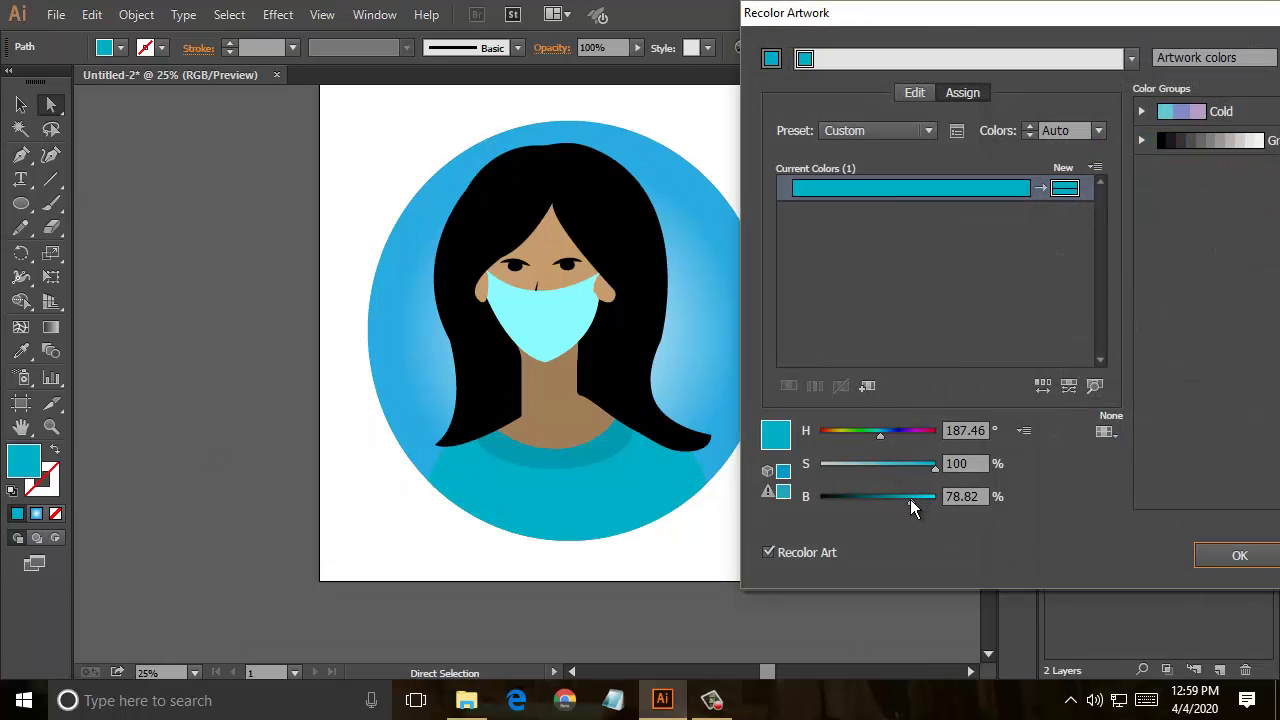
pyautogui.moveTo(908, 504); pyautogui.dragTo(904, 504)
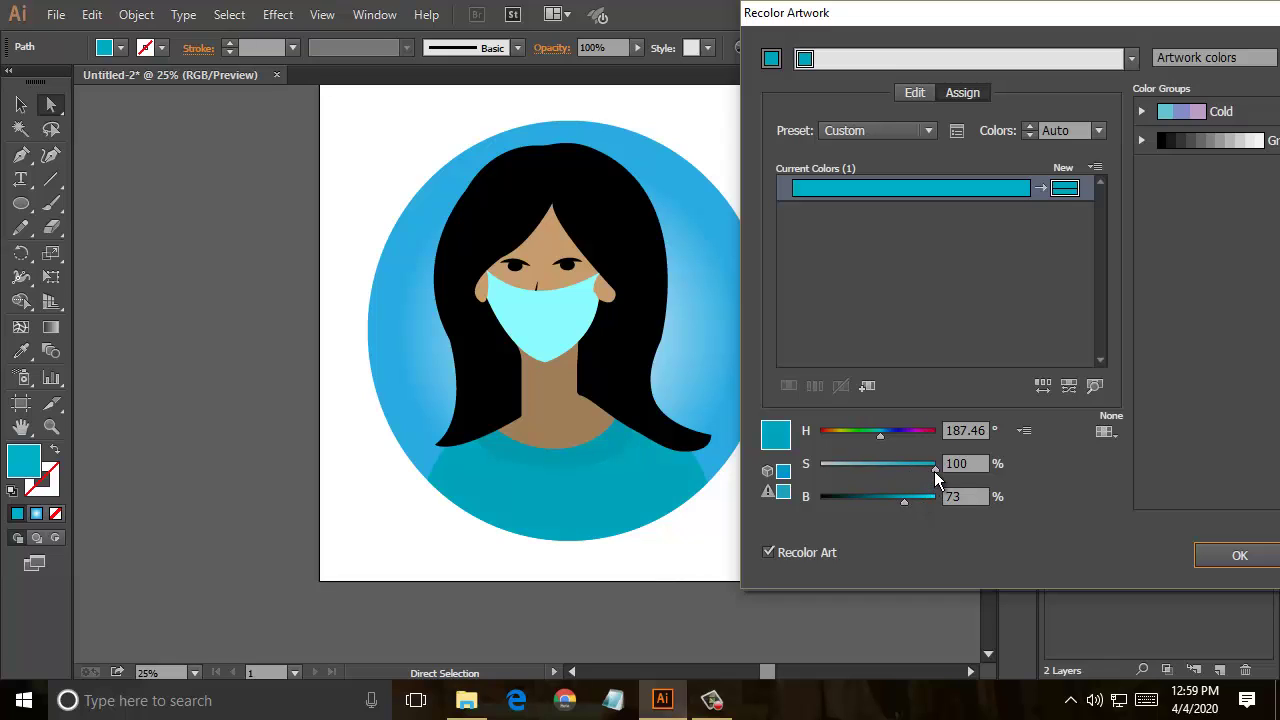
pyautogui.moveTo(934, 467); pyautogui.dragTo(900, 467)
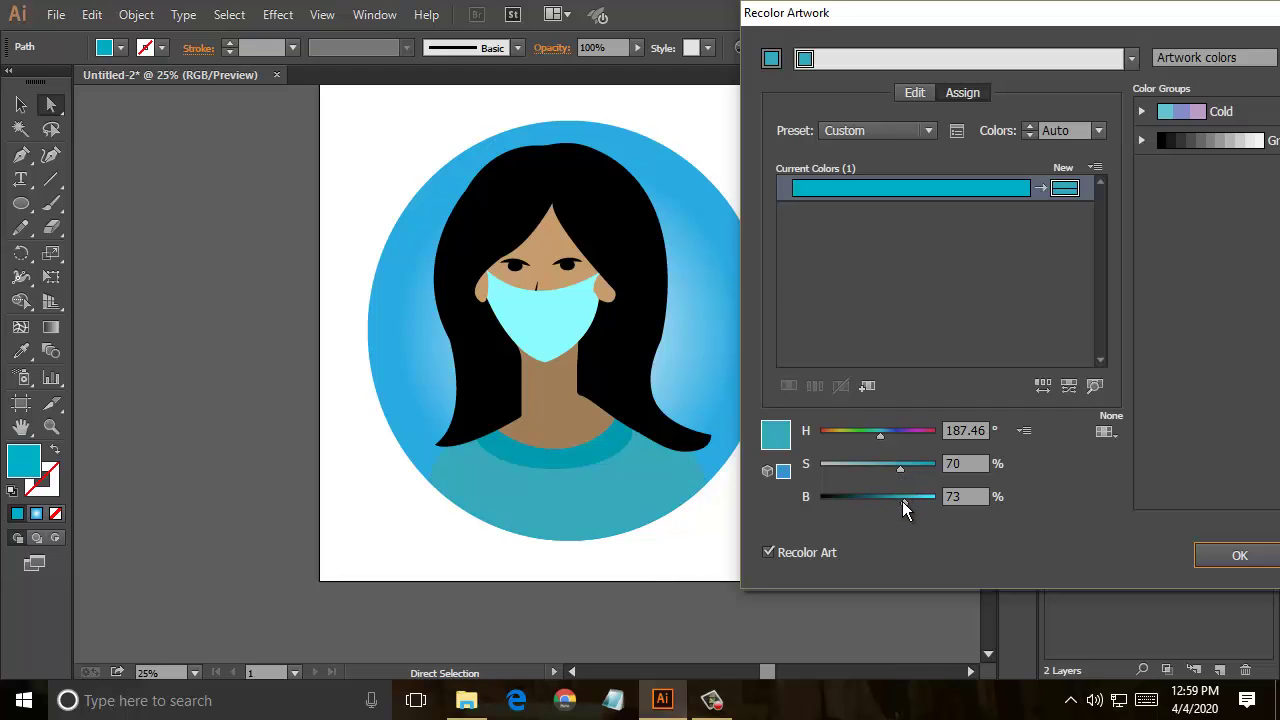
pyautogui.moveTo(903, 503); pyautogui.dragTo(868, 504)
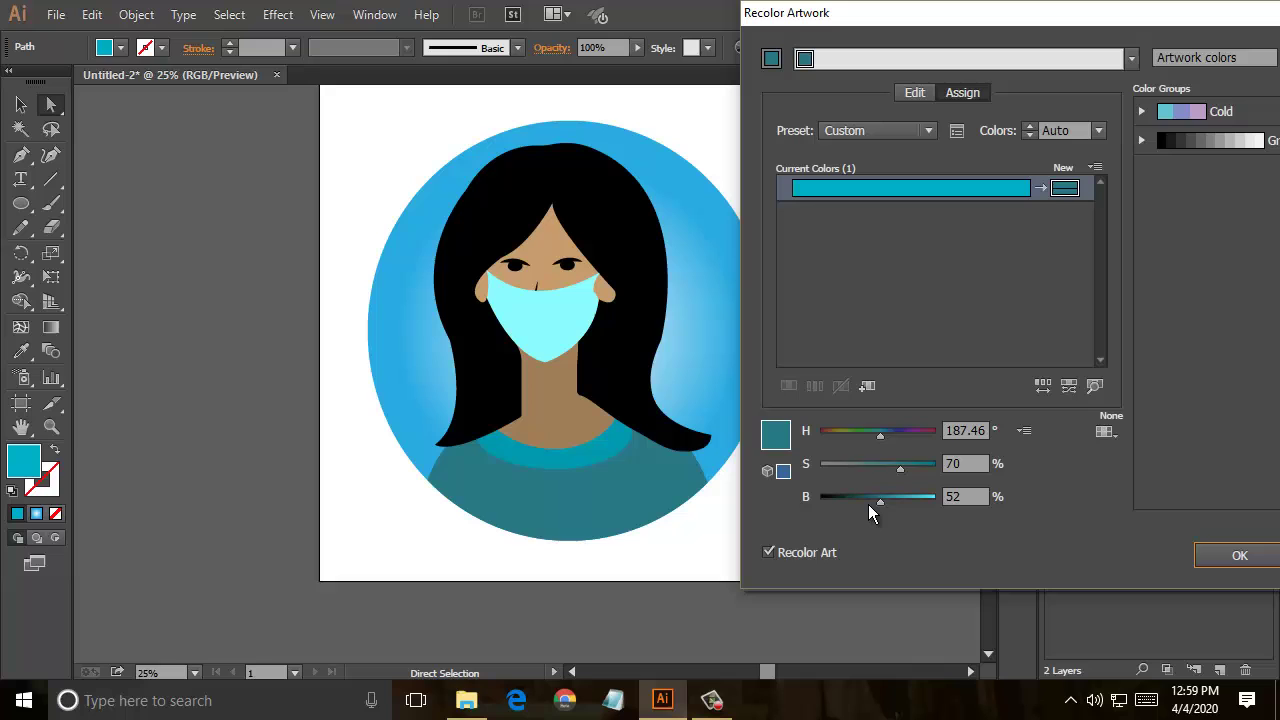
pyautogui.click(1200, 553)
pyautogui.click(21, 104)
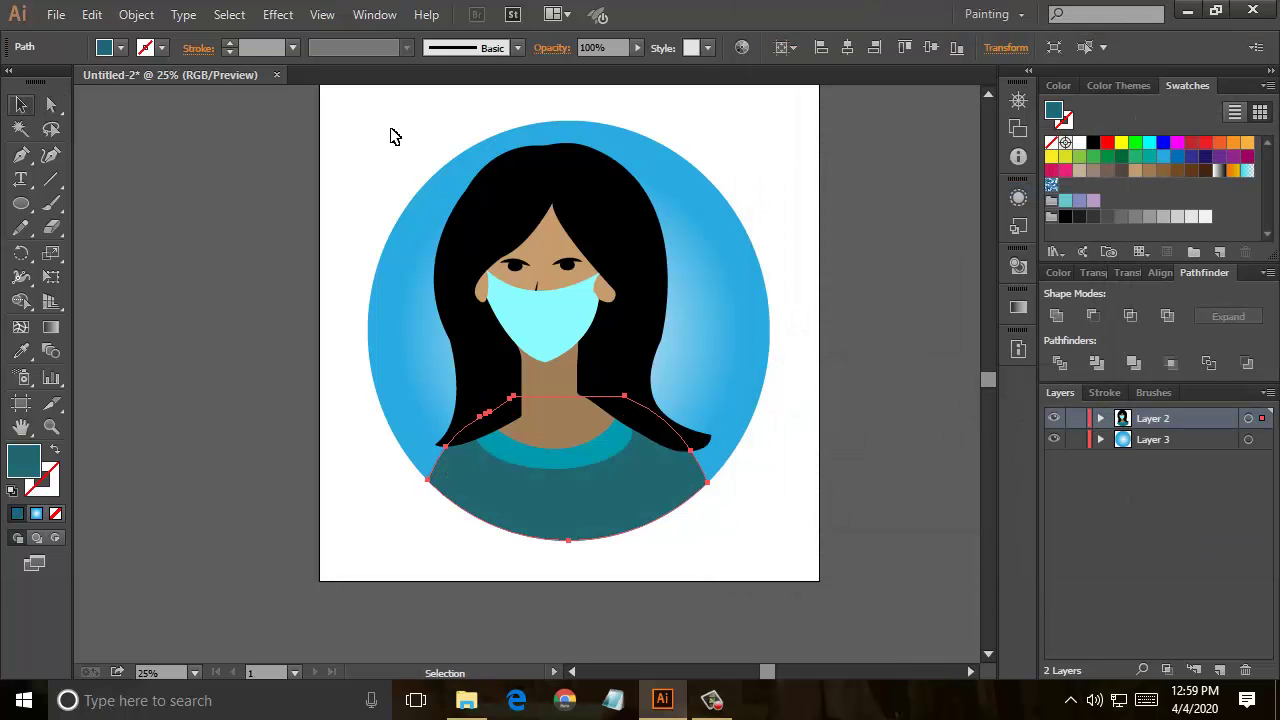
# Step: Zoom in on the neck and move the hair anchor where it meets the neck
pyautogui.click(751, 137)
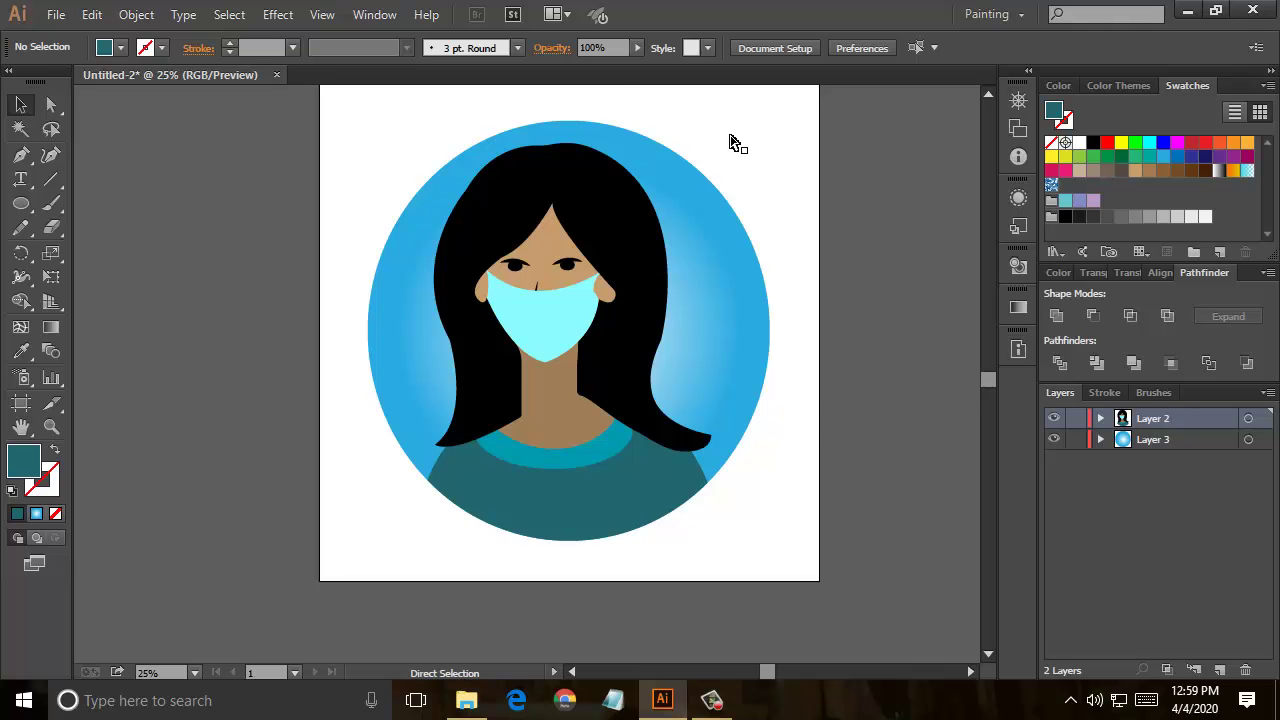
pyautogui.hotkey('ctrl', '=')
pyautogui.hotkey('ctrl', '=')
pyautogui.hotkey('ctrl', '=')
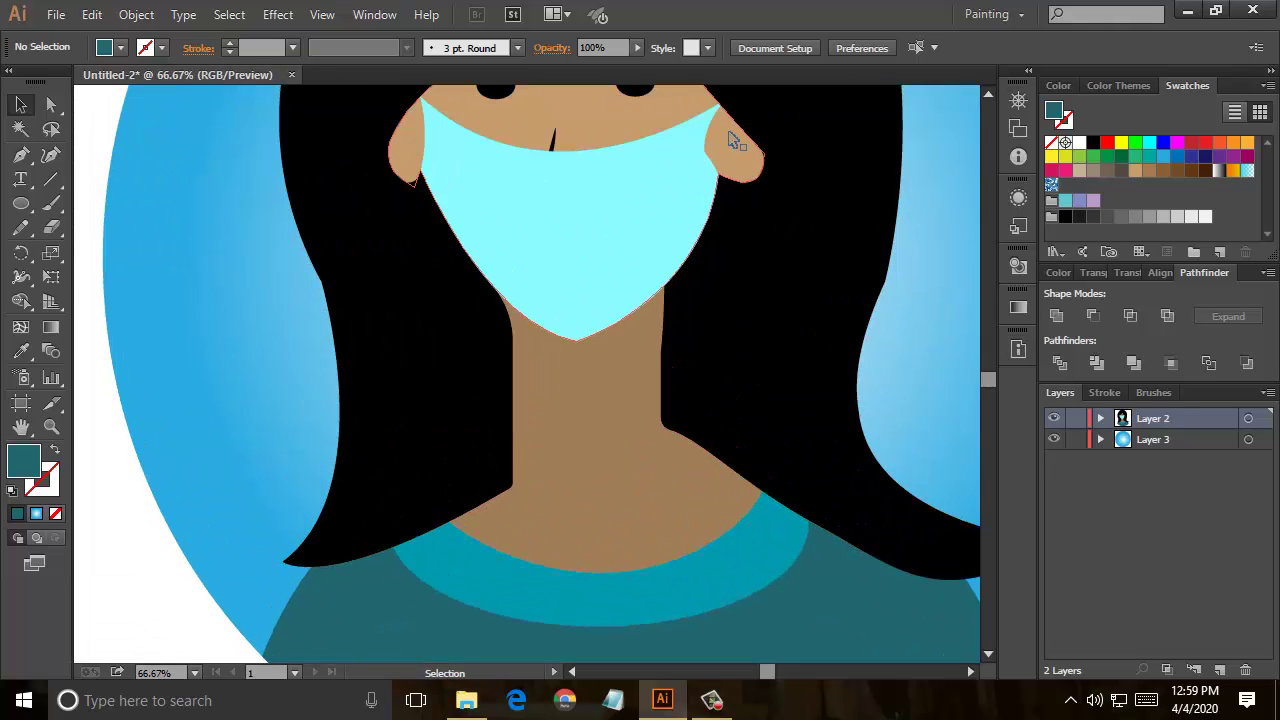
pyautogui.press('a')
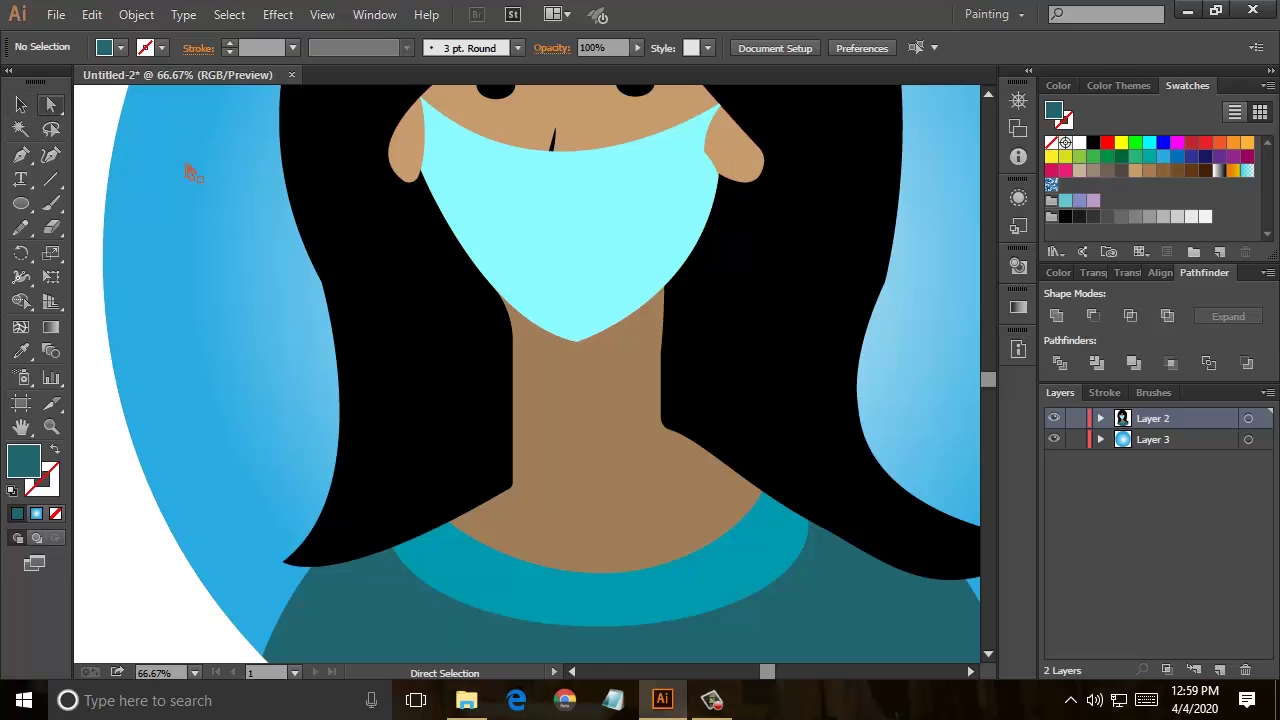
pyautogui.click(506, 484)
pyautogui.click(506, 484)
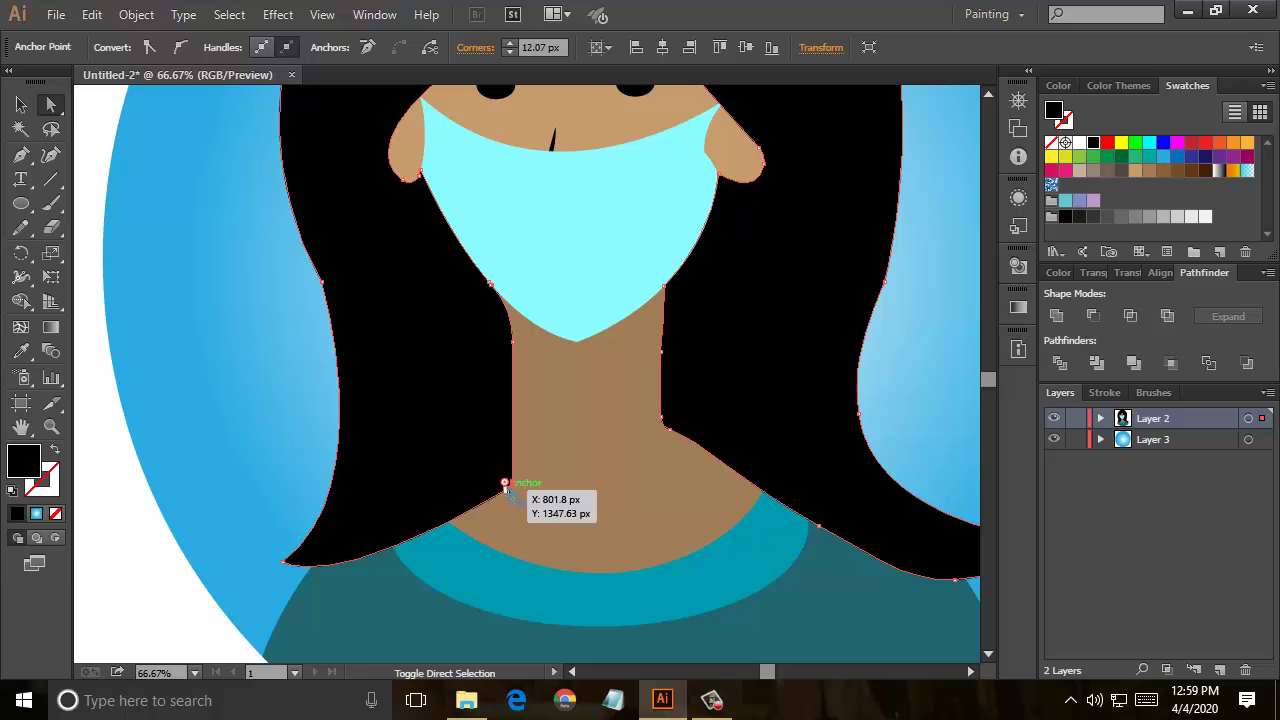
pyautogui.moveTo(506, 484)
pyautogui.mouseDown()
pyautogui.moveTo(513, 432)
pyautogui.moveTo(516, 470)
pyautogui.moveTo(537, 487)
pyautogui.mouseUp()
# Step: Remove the extra anchor points on the hair's lower-left edge beside the neck
pyautogui.click(510, 478)
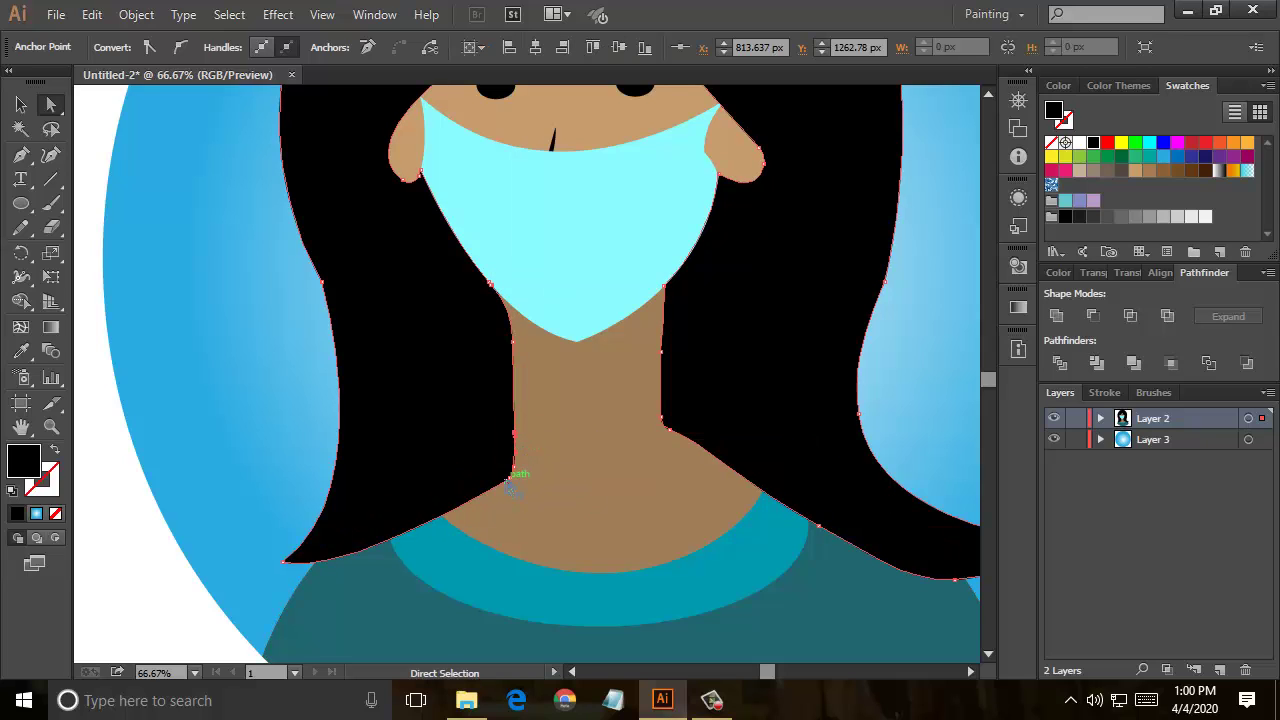
pyautogui.click(14, 160)
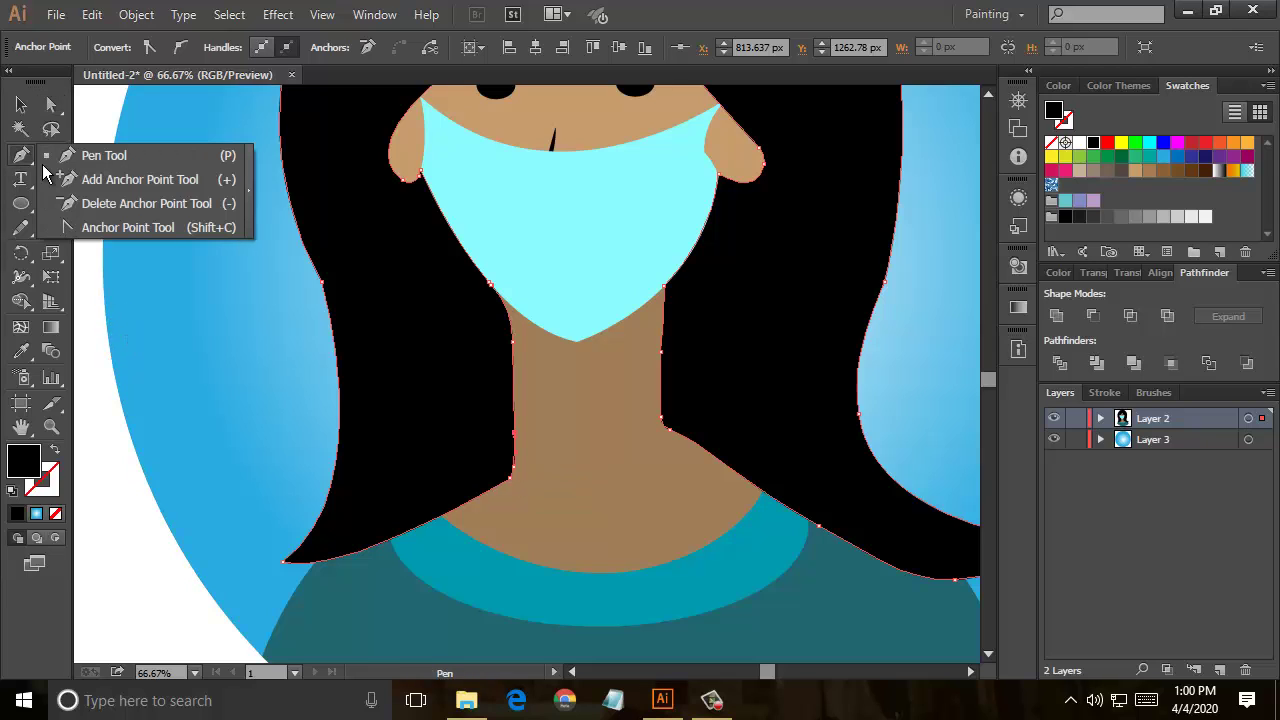
pyautogui.moveTo(12, 168); pyautogui.dragTo(115, 200)
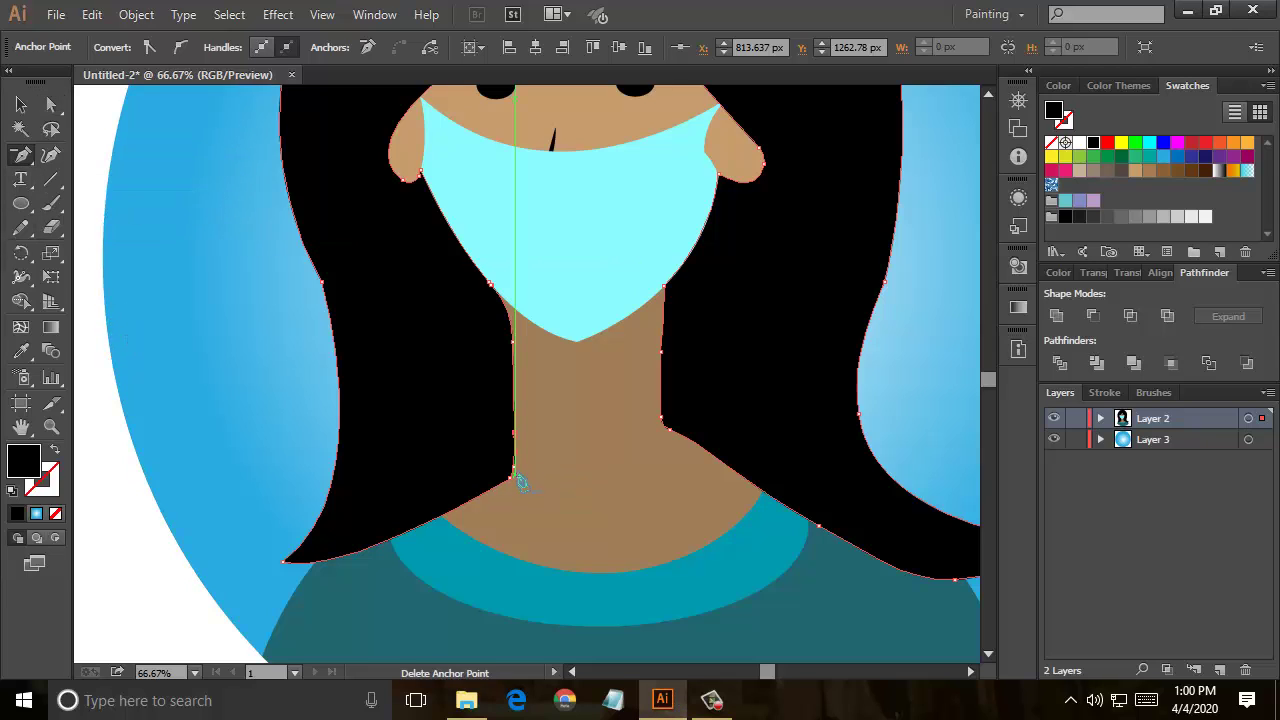
pyautogui.click(512, 468)
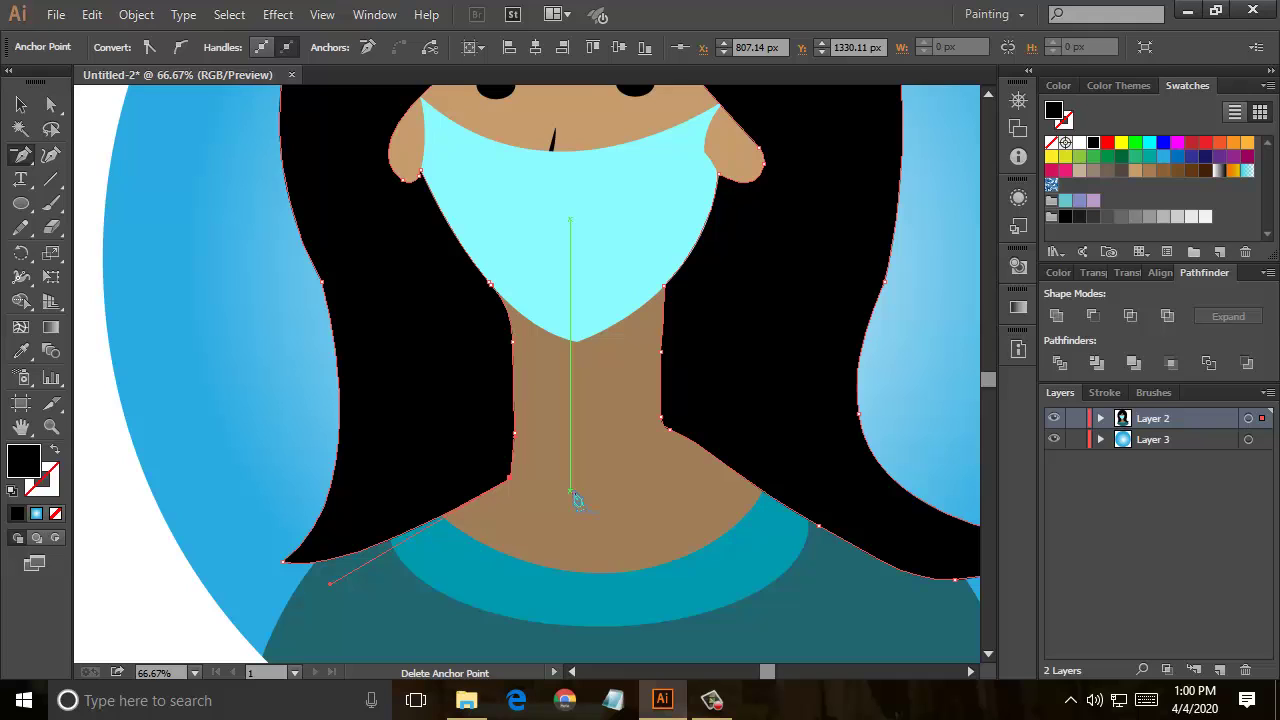
pyautogui.click(509, 479)
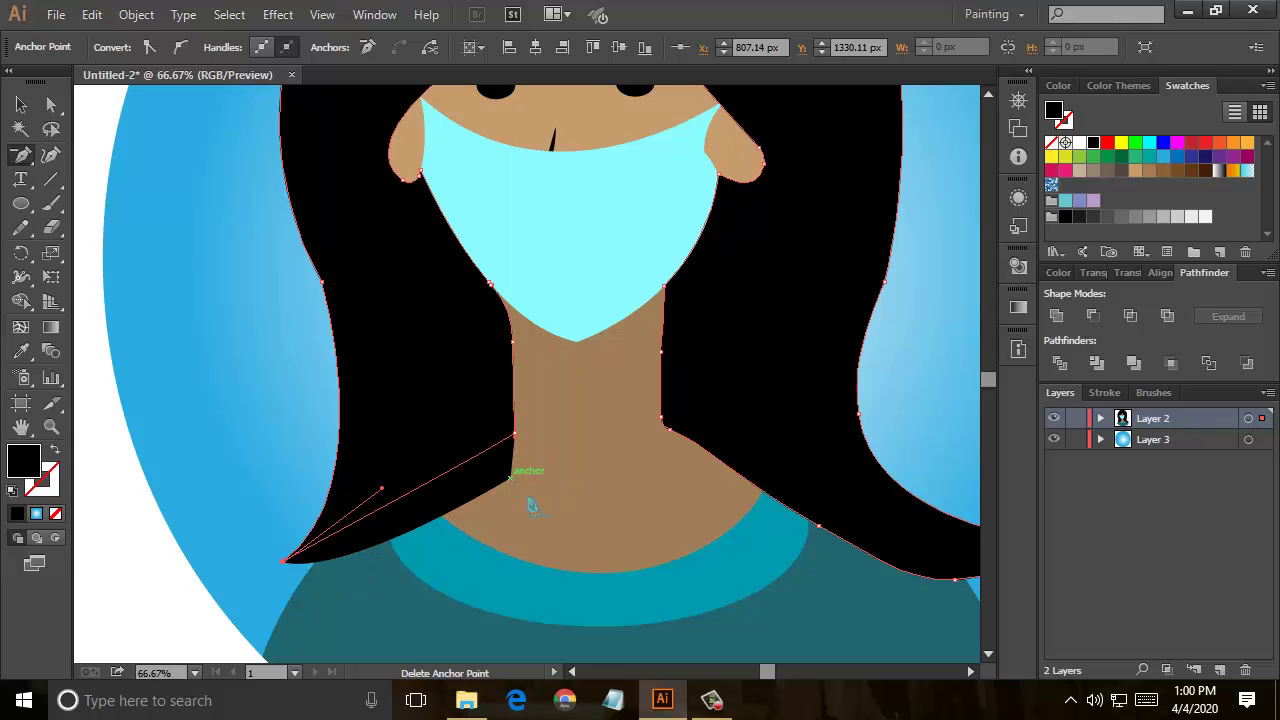
# Step: Move the hair's bottom-left anchor and bend its direction handle to reshape the curve
pyautogui.press('a')
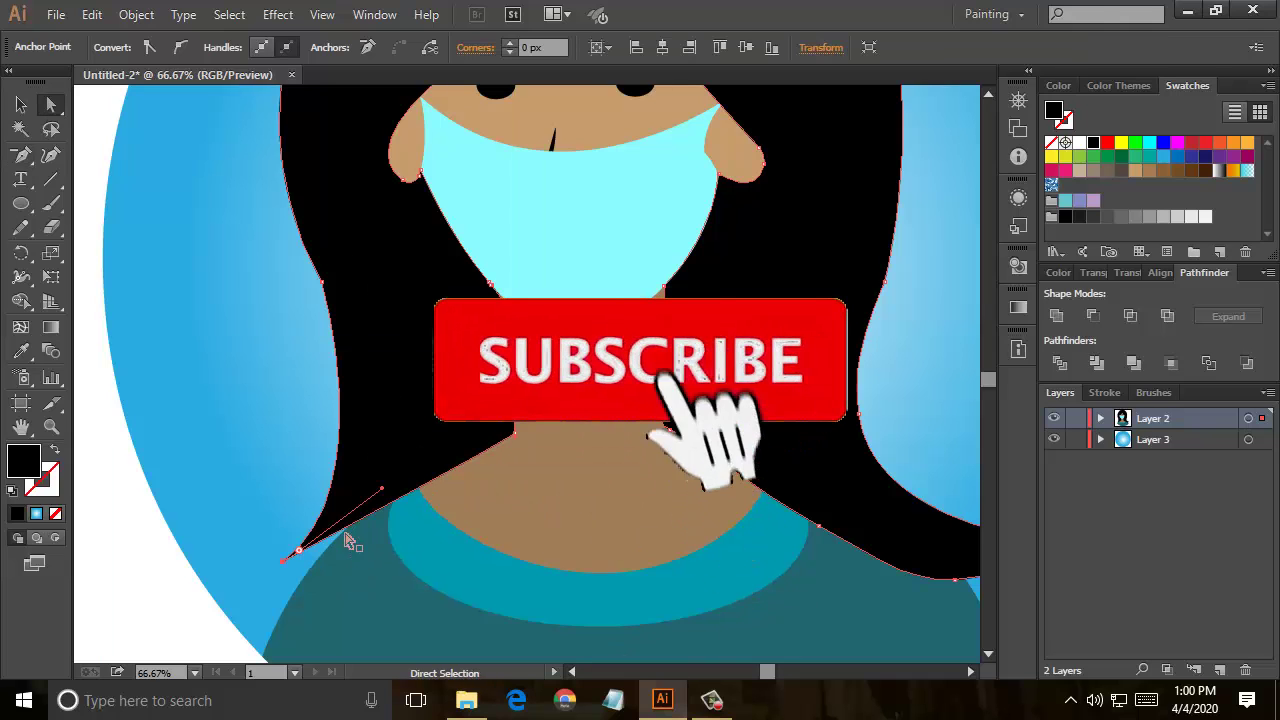
pyautogui.moveTo(286, 565); pyautogui.dragTo(285, 562)
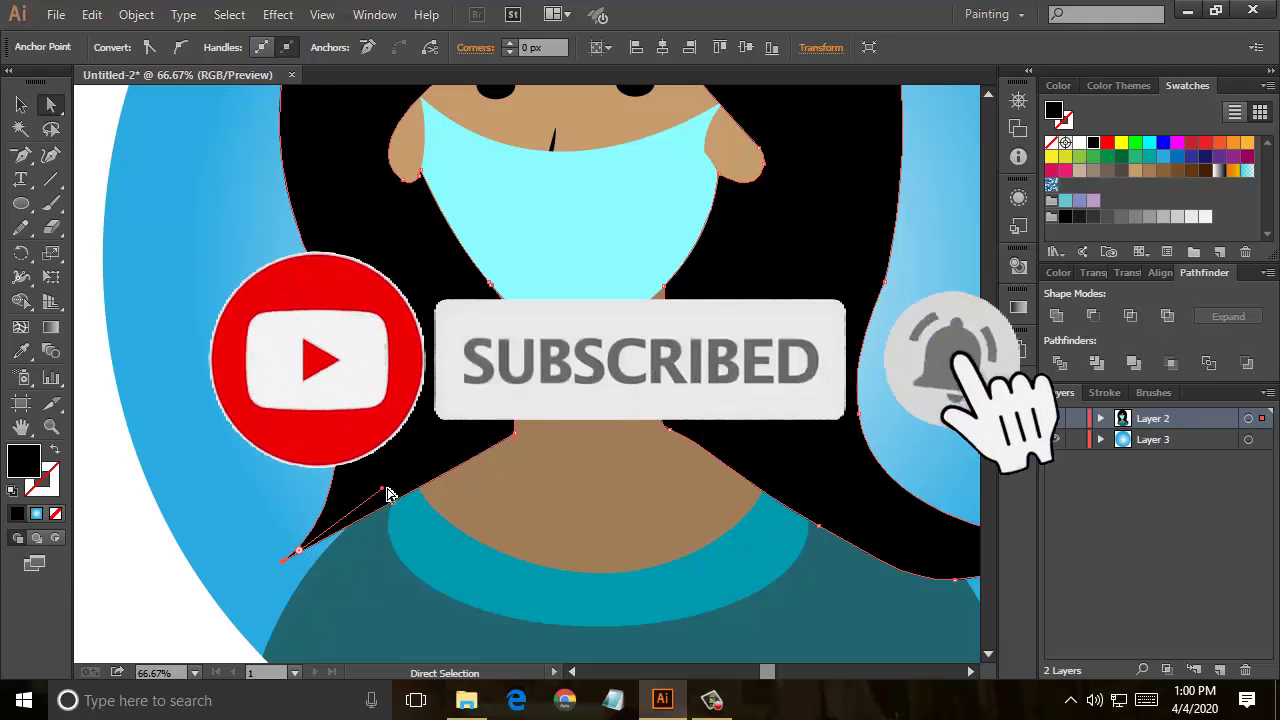
pyautogui.moveTo(384, 488)
pyautogui.mouseDown()
pyautogui.moveTo(312, 562)
pyautogui.moveTo(285, 567)
pyautogui.moveTo(322, 565)
pyautogui.moveTo(428, 399)
pyautogui.mouseUp()
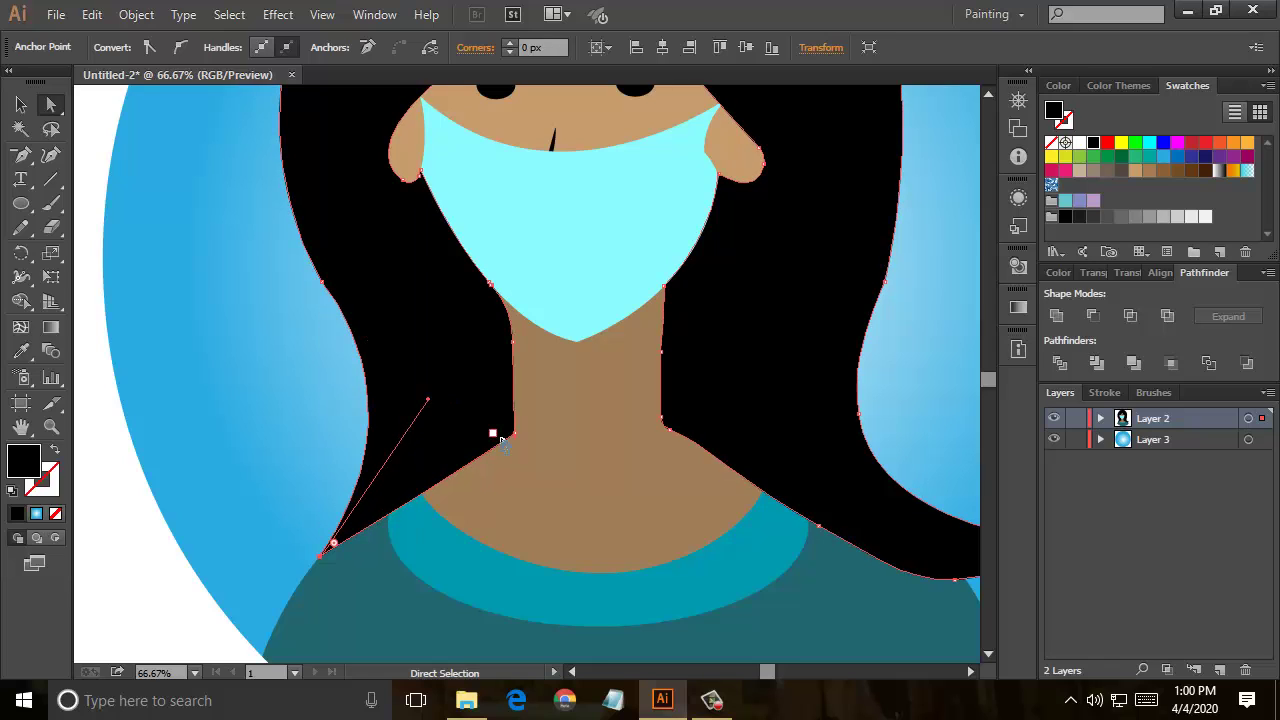
pyautogui.click(514, 434)
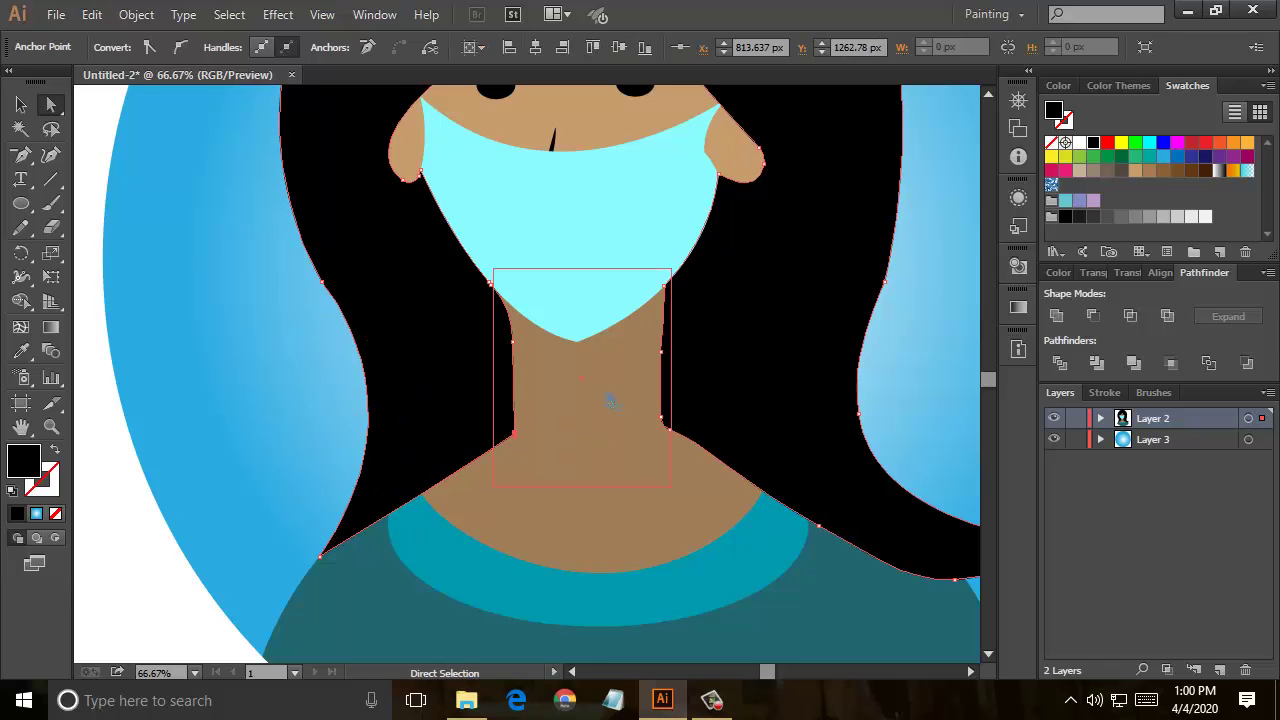
# Step: Drag the live-corner widget on the hair corner beside the neck to an 82.7 px radius
pyautogui.press('ctrl')
pyautogui.scroll(2, 612, 401)
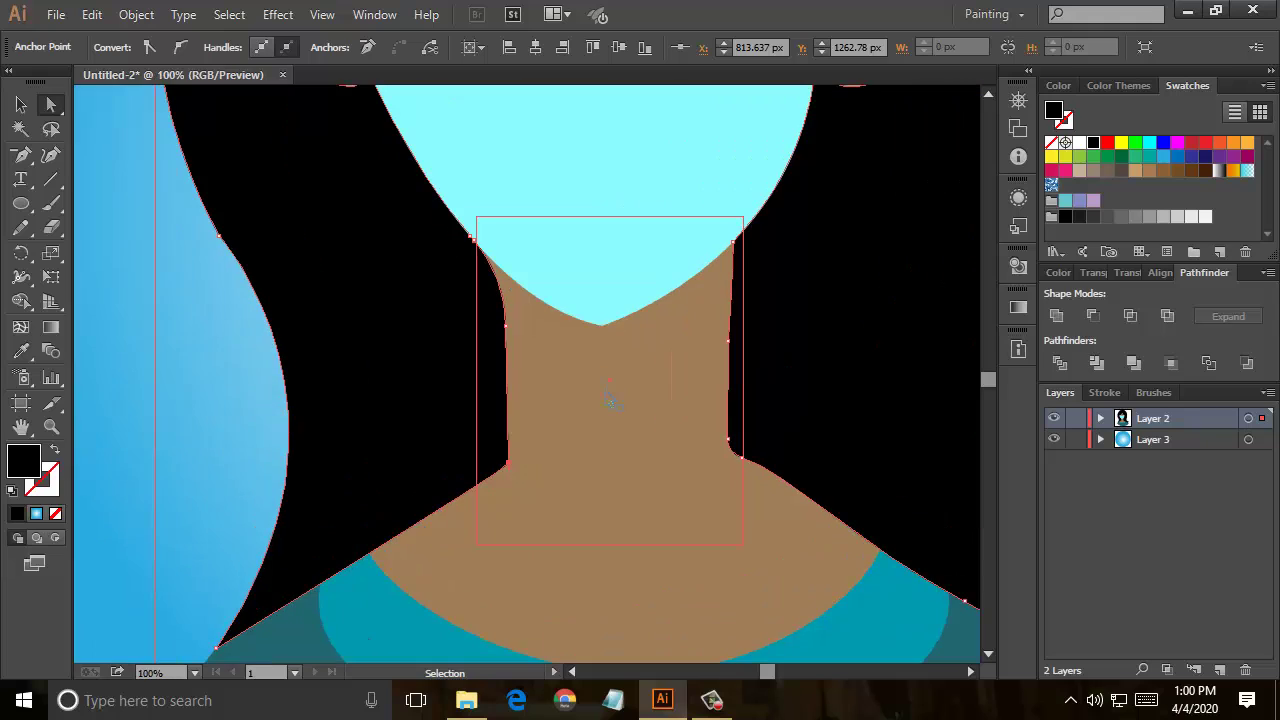
pyautogui.scroll(1, 612, 401)
pyautogui.scroll(-2, 612, 401)
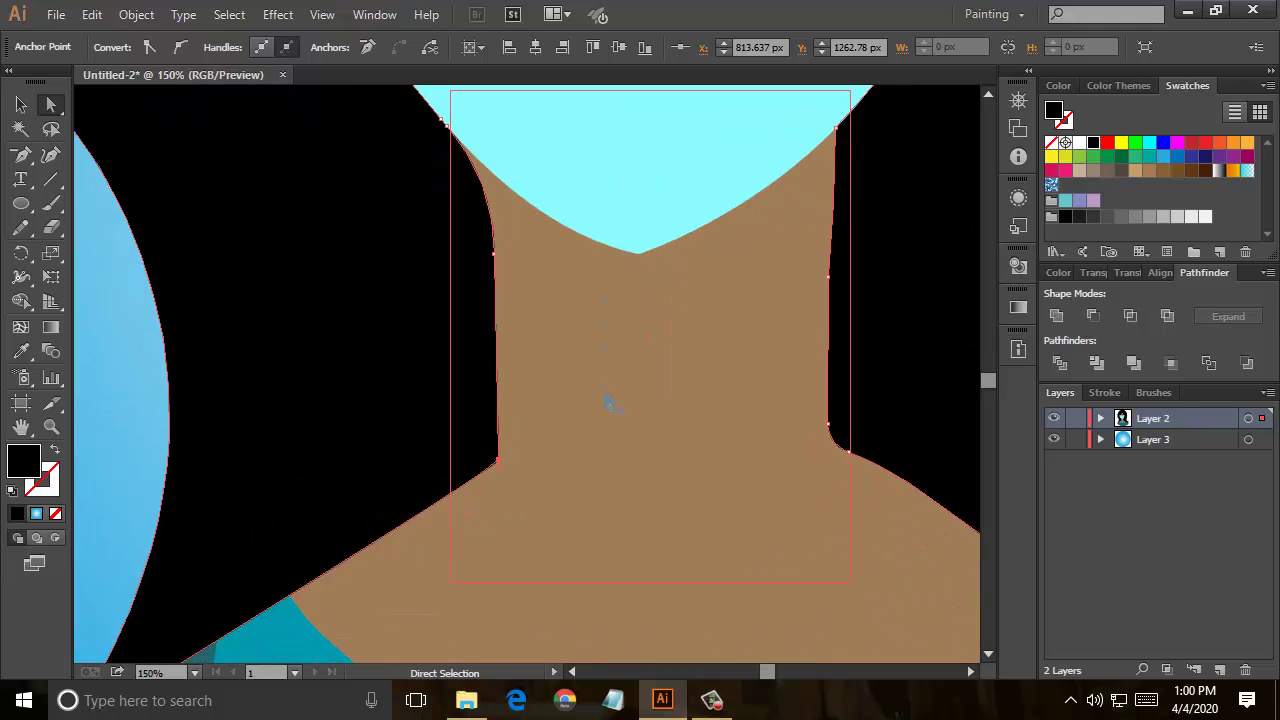
pyautogui.scroll(-1, 612, 401)
pyautogui.click(499, 440)
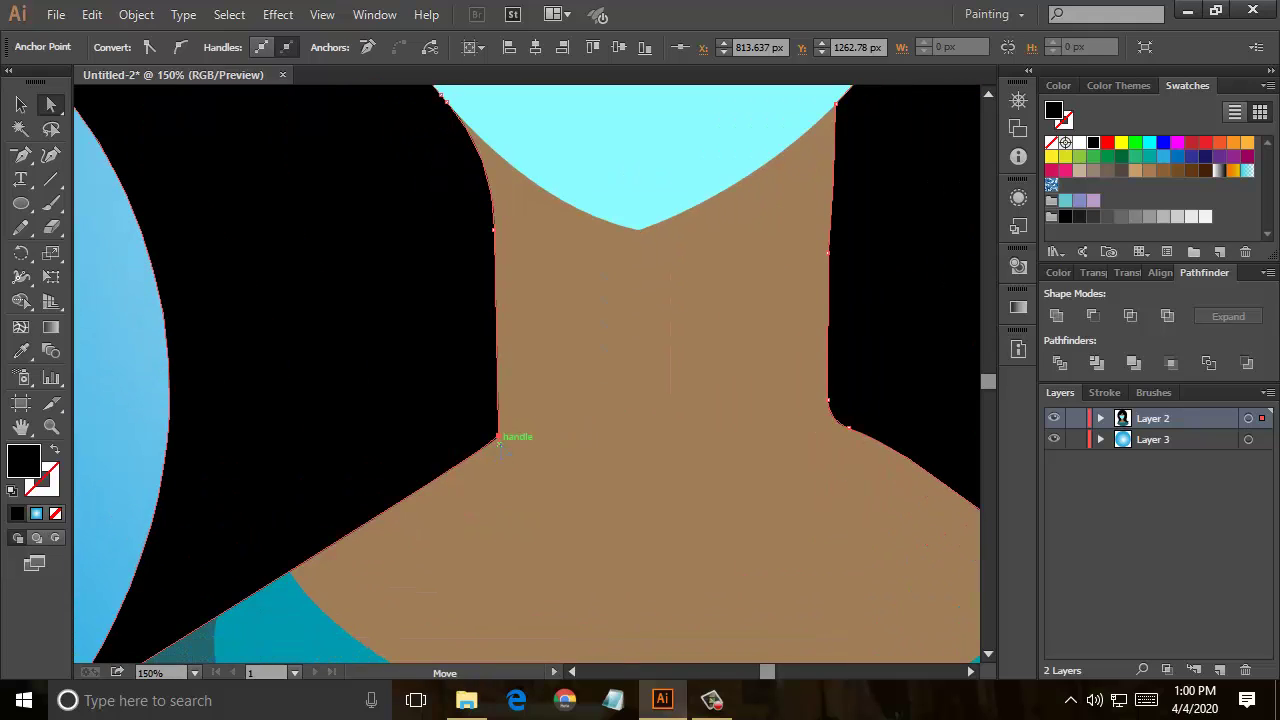
pyautogui.moveTo(503, 450); pyautogui.dragTo(505, 460)
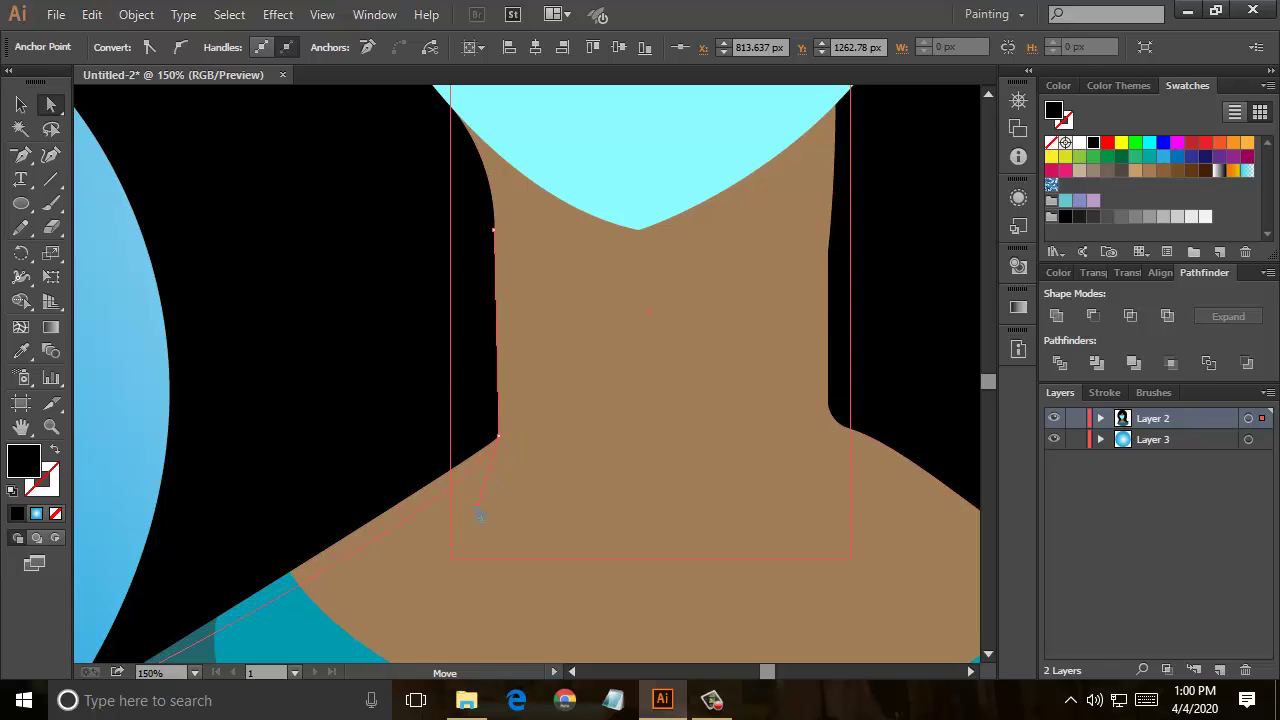
pyautogui.moveTo(480, 515); pyautogui.dragTo(491, 500)
pyautogui.moveTo(480, 437); pyautogui.dragTo(363, 424)
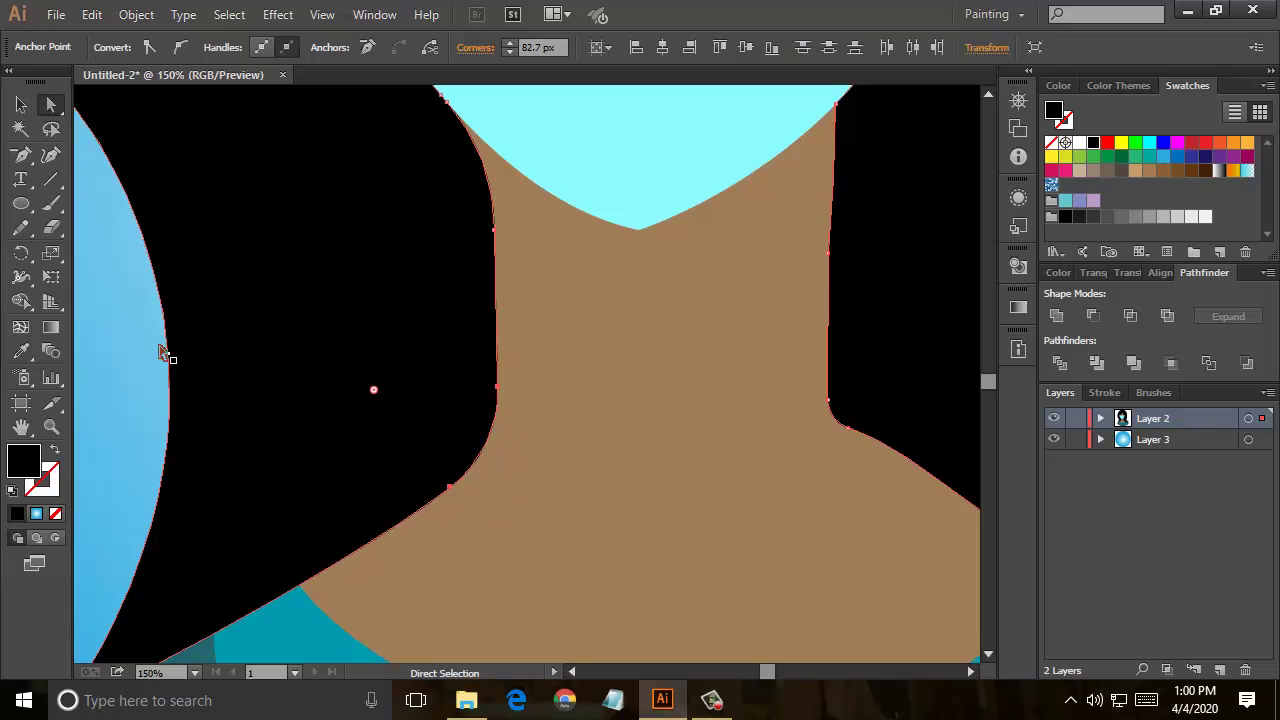
pyautogui.click(125, 355)
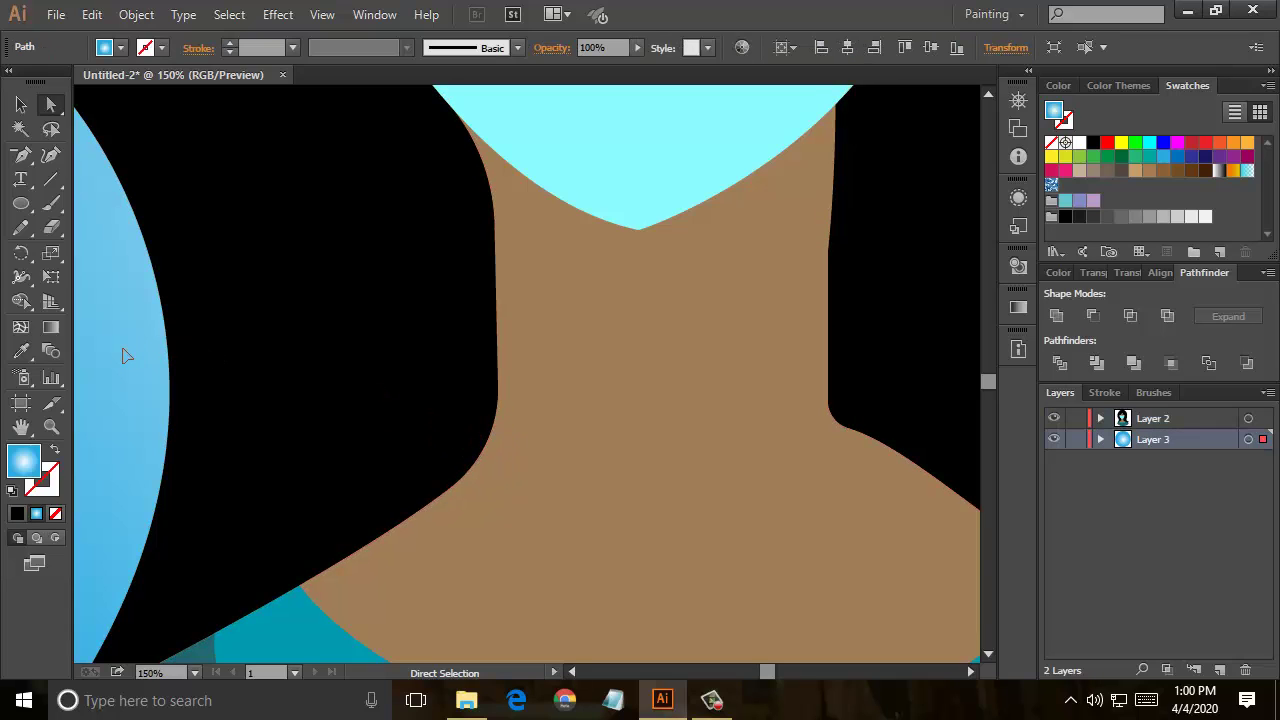
pyautogui.hotkey('ctrl', '-')
pyautogui.hotkey('ctrl', '-')
pyautogui.hotkey('ctrl', '-')
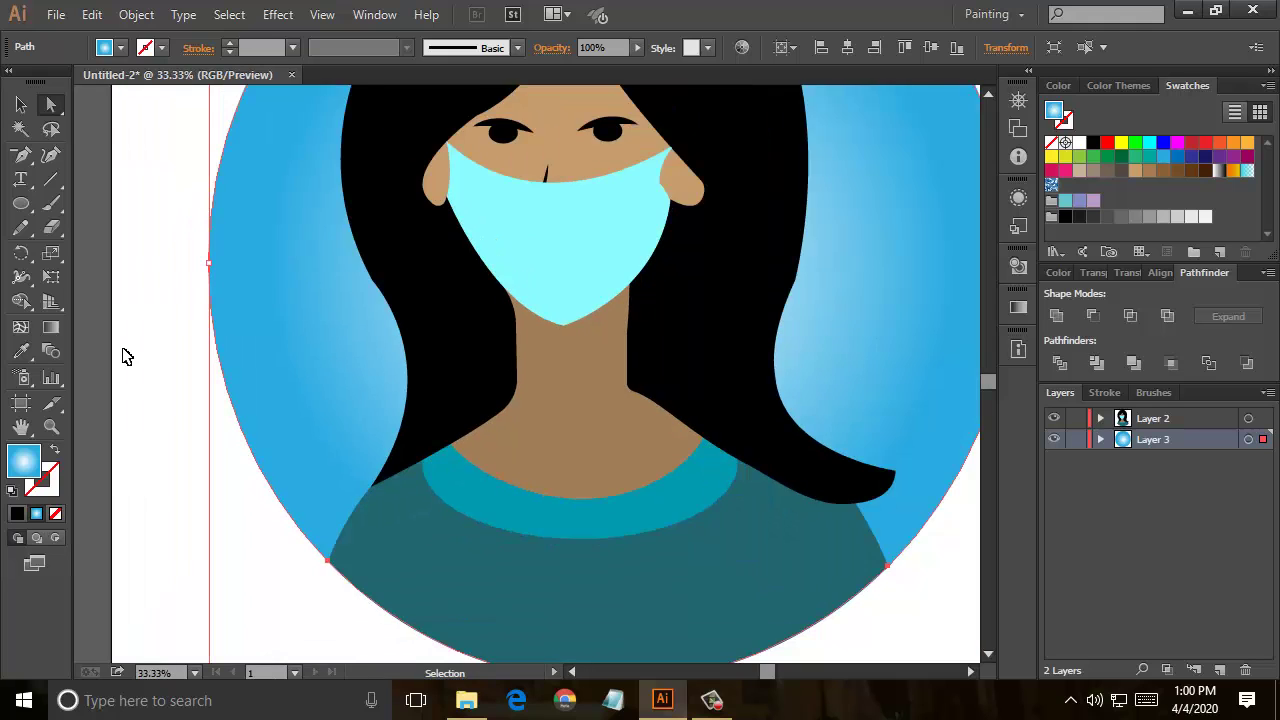
# Step: Drag the hair's bottom-left tip anchor down and to the left
pyautogui.press('a')
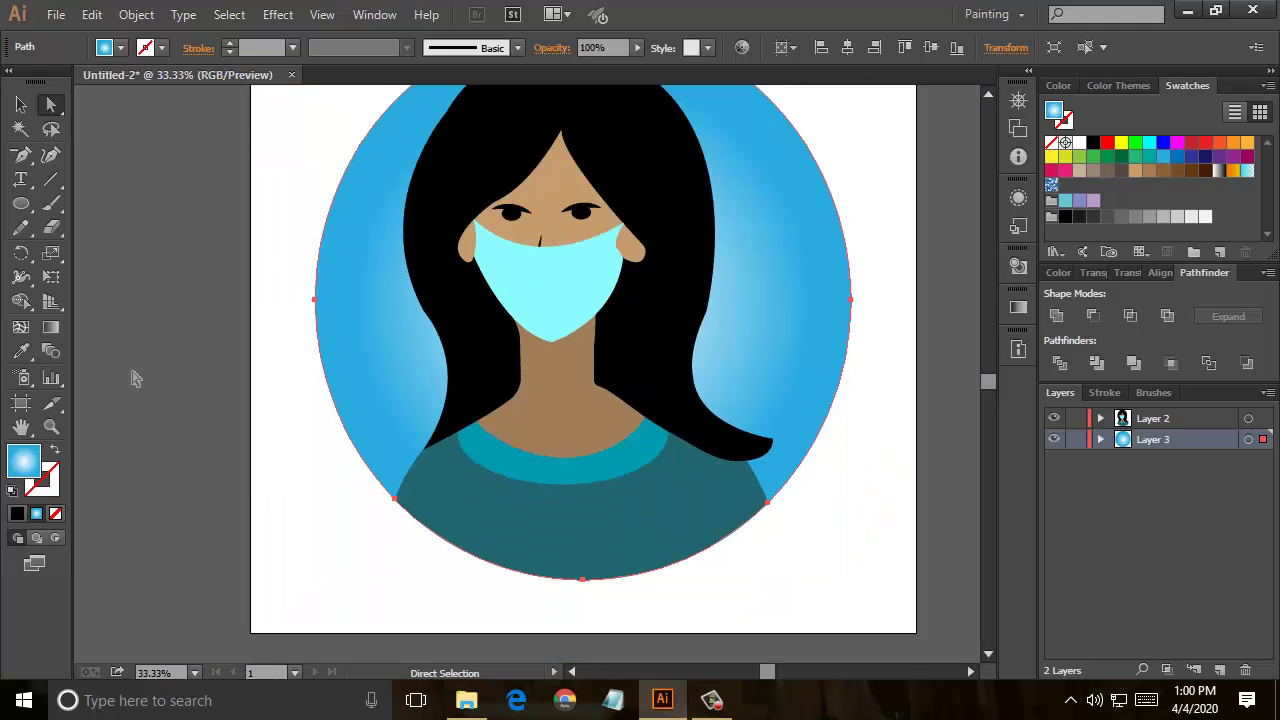
pyautogui.click(424, 450)
pyautogui.moveTo(424, 450); pyautogui.dragTo(424, 456)
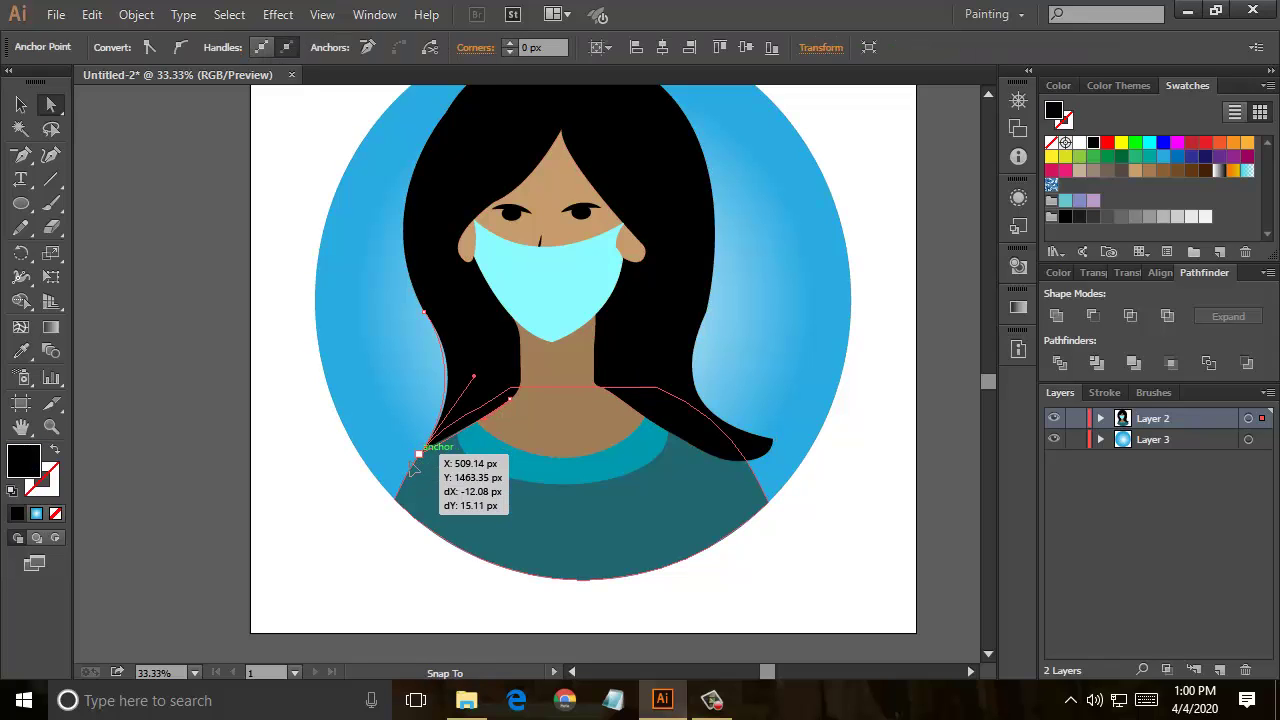
pyautogui.moveTo(424, 456); pyautogui.dragTo(397, 466)
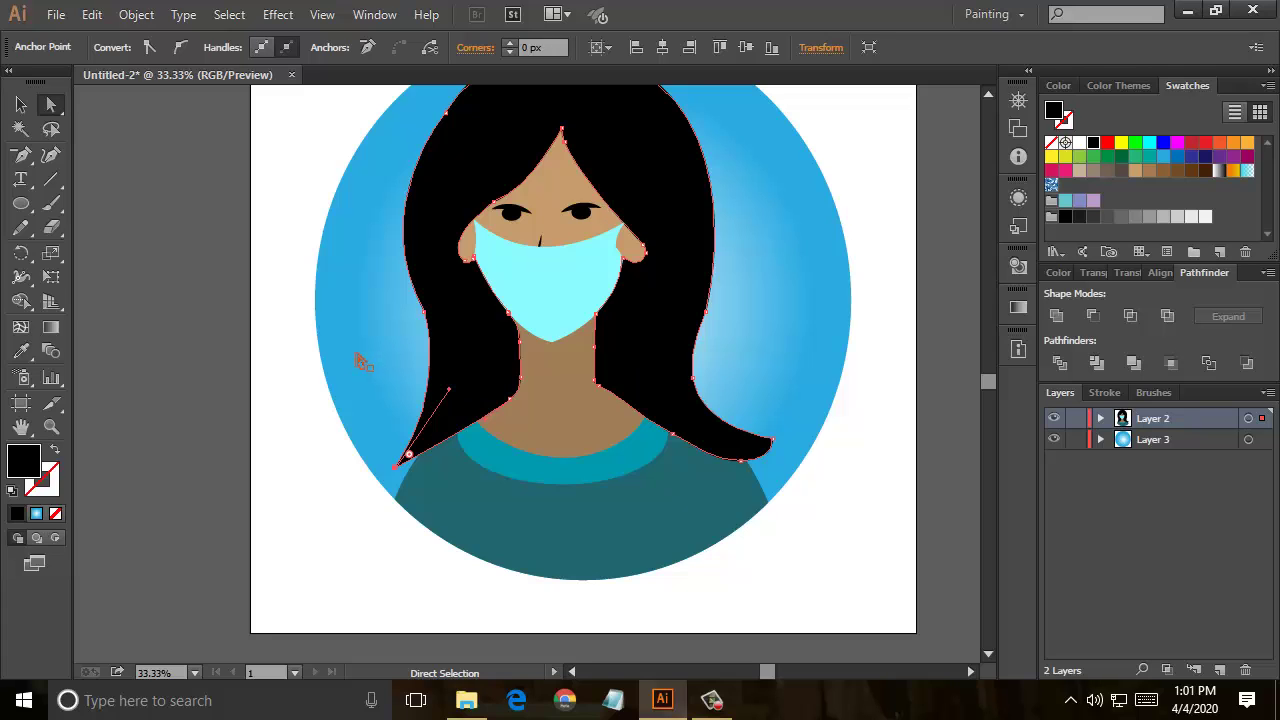
pyautogui.click(305, 400)
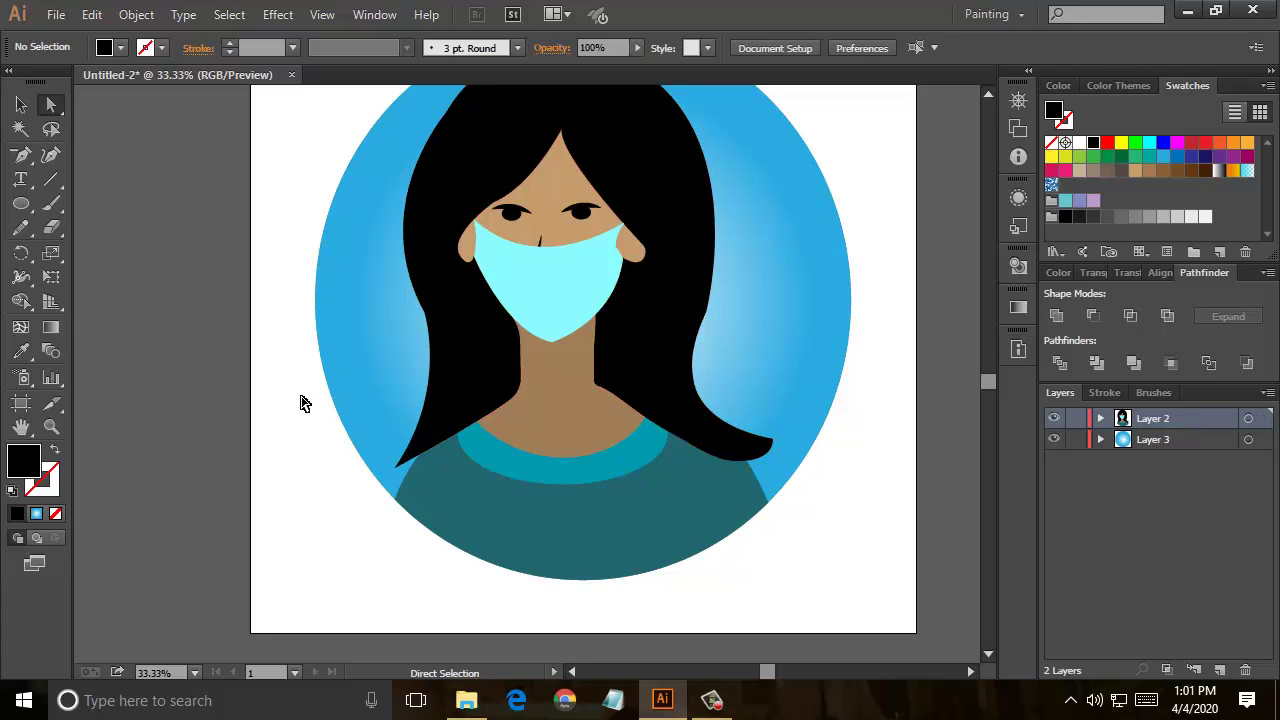
# Step: Round the left hair tip to 11.64 px and the right tail tip to 45.05 px
pyautogui.click(400, 464)
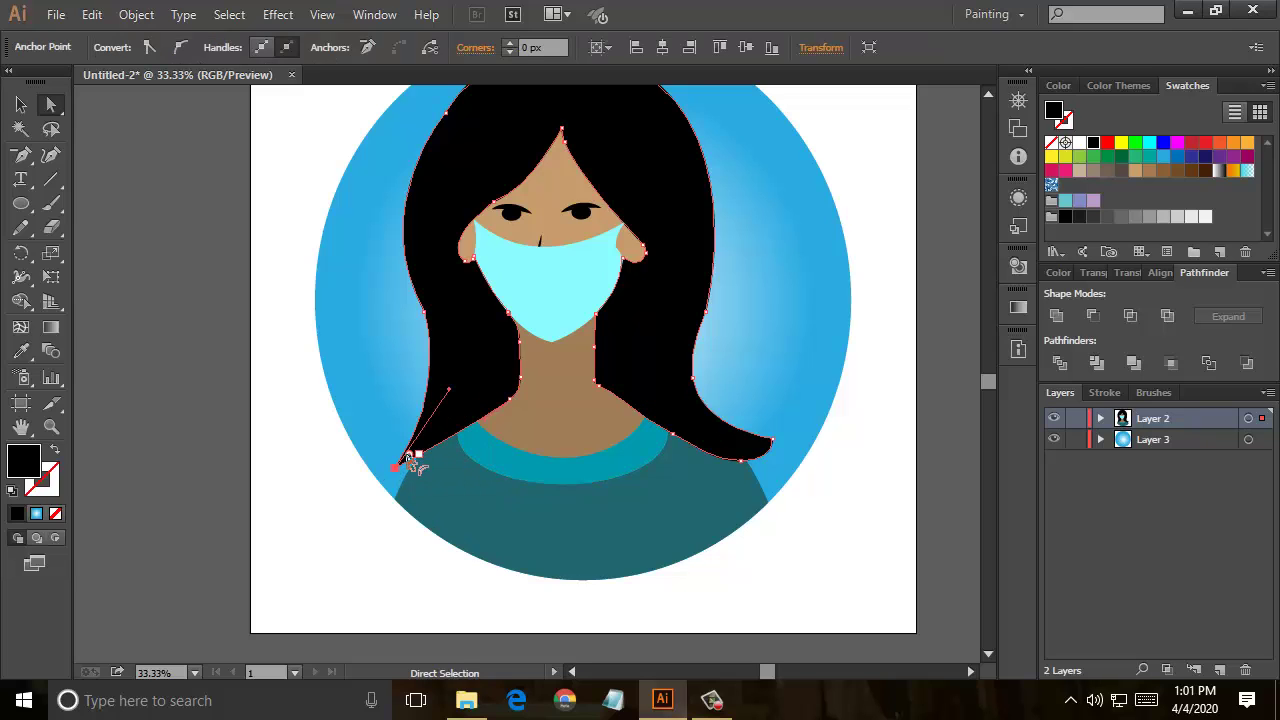
pyautogui.moveTo(412, 458); pyautogui.dragTo(404, 457)
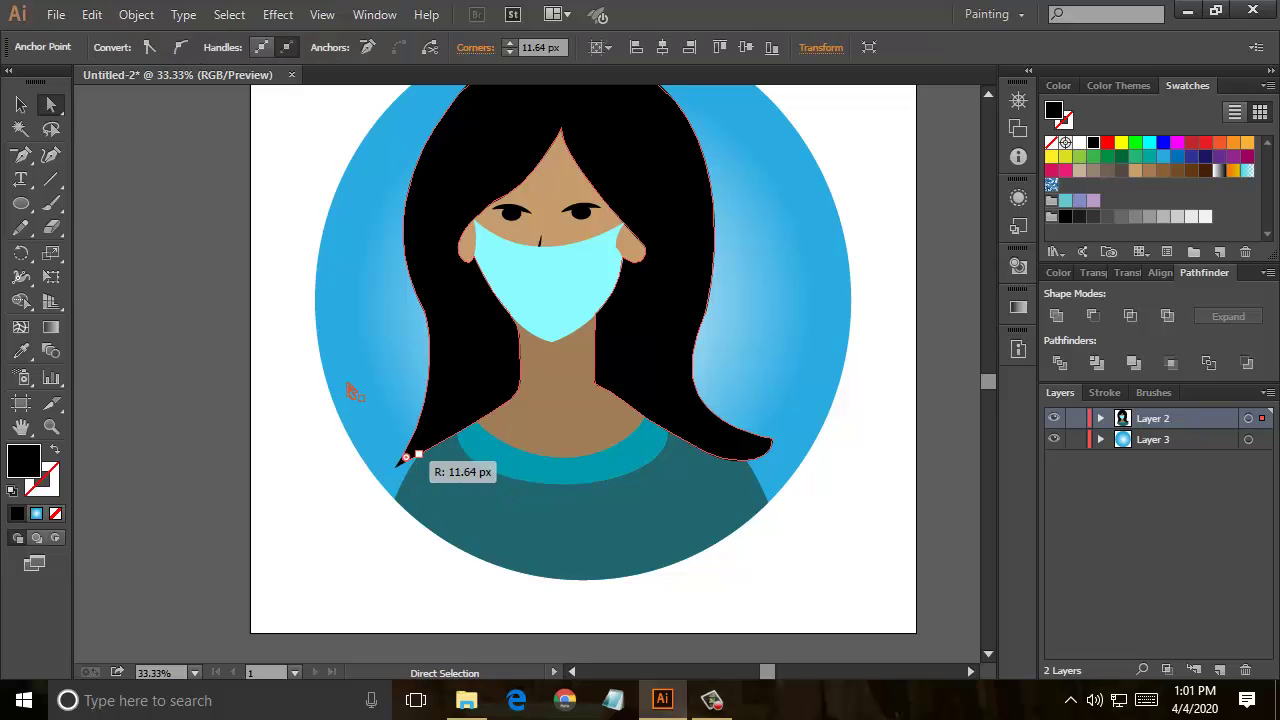
pyautogui.hotkey('ctrl', 'shift', 'a')
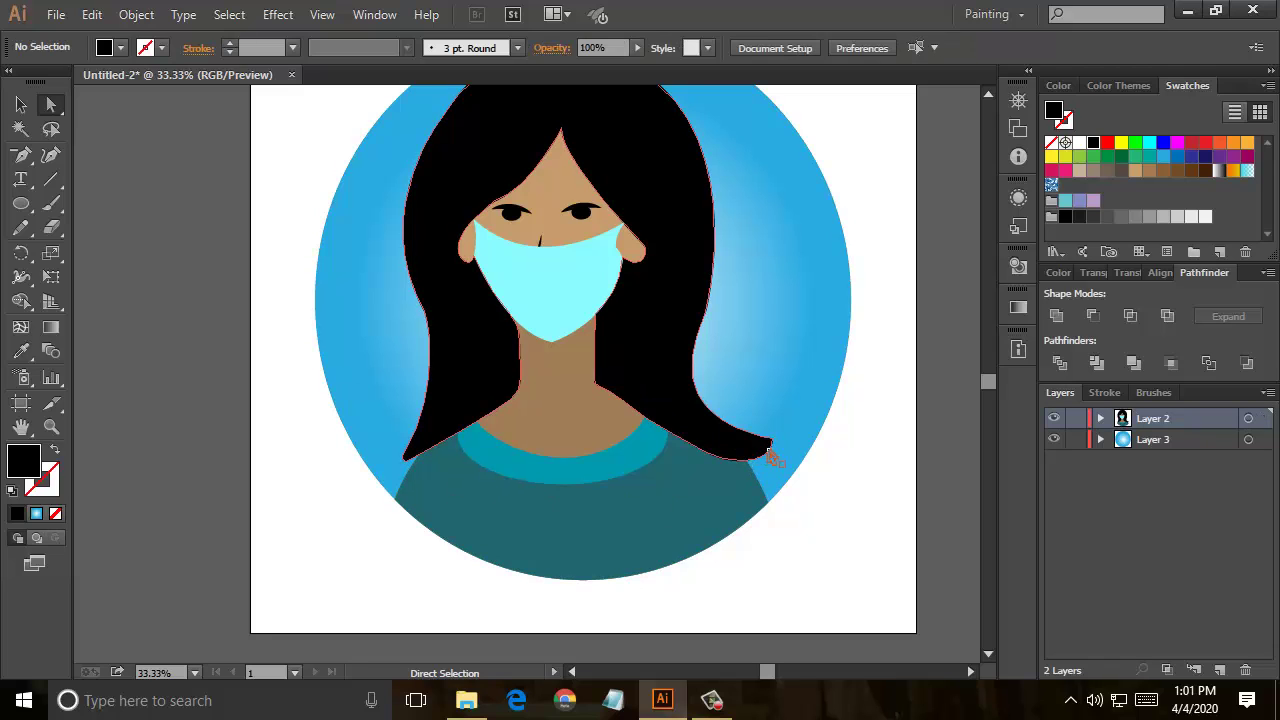
pyautogui.moveTo(772, 440); pyautogui.dragTo(740, 448)
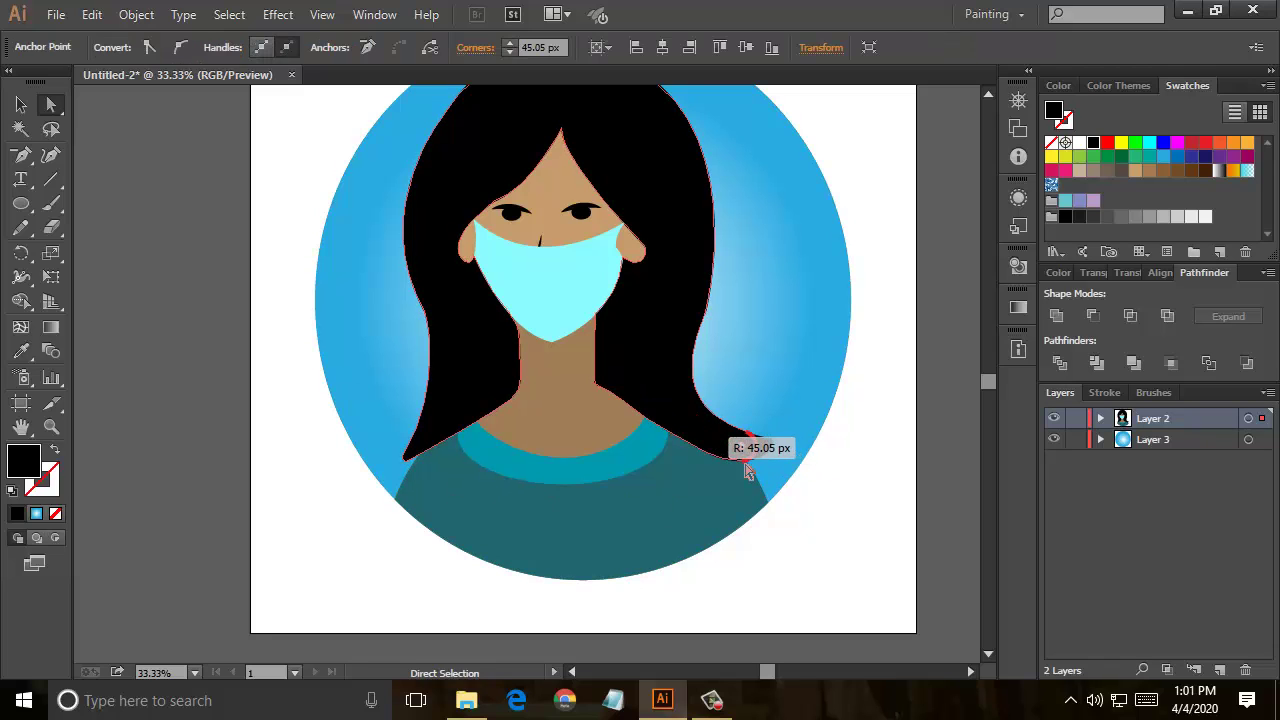
pyautogui.click(845, 512)
pyautogui.scroll(3, 845, 512)
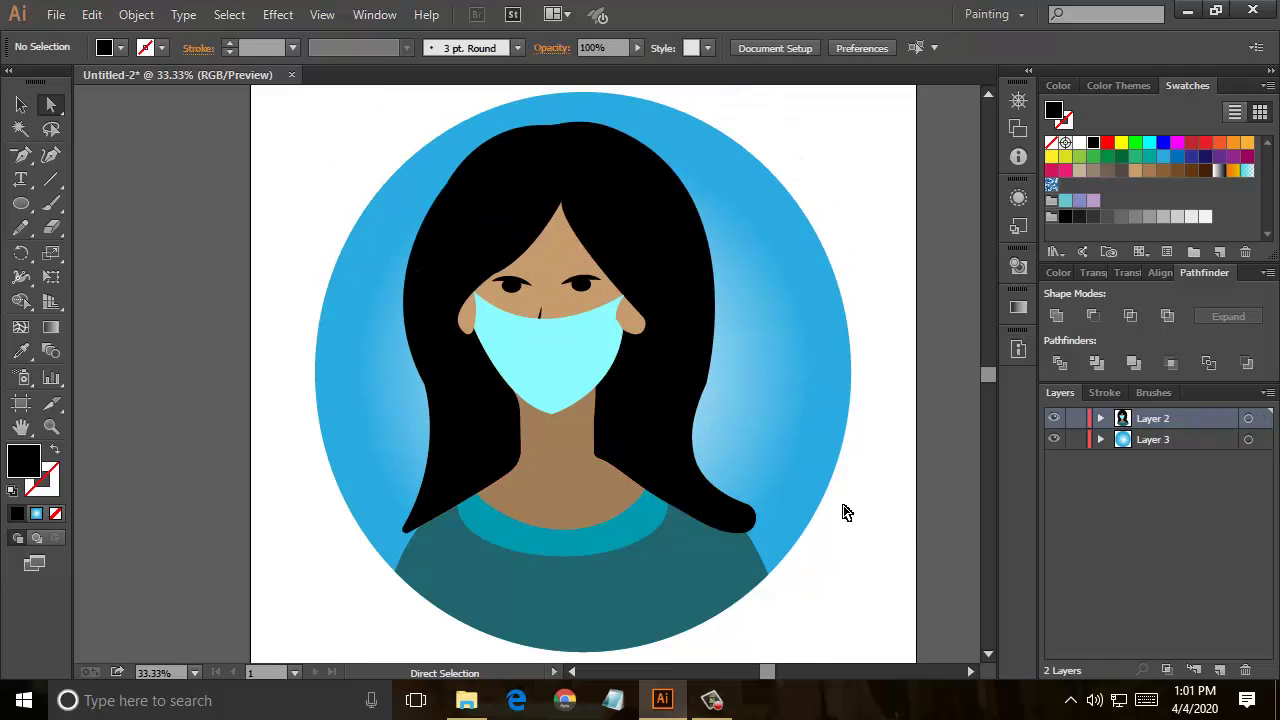
# Step: Round the mask's right corner anchor beside the ear to about 33.53 px with its live-corner widget
pyautogui.scroll(-1, 857, 497)
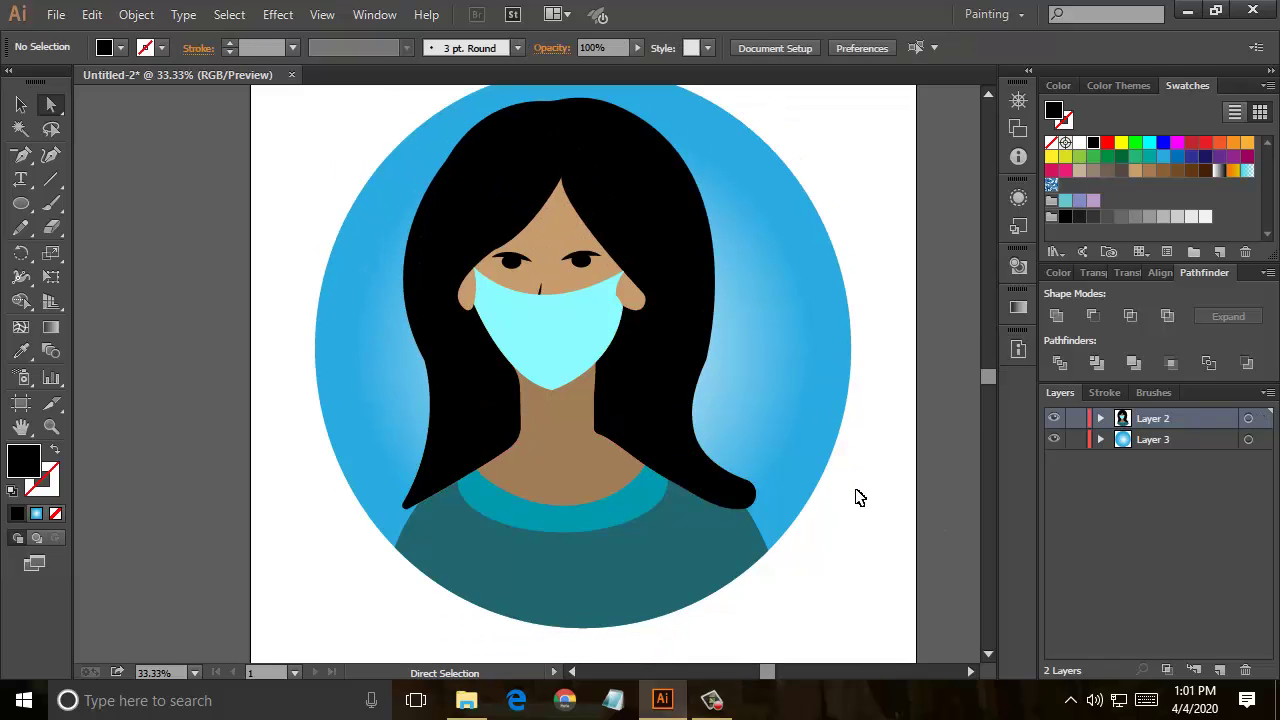
pyautogui.hotkey('ctrl', '-')
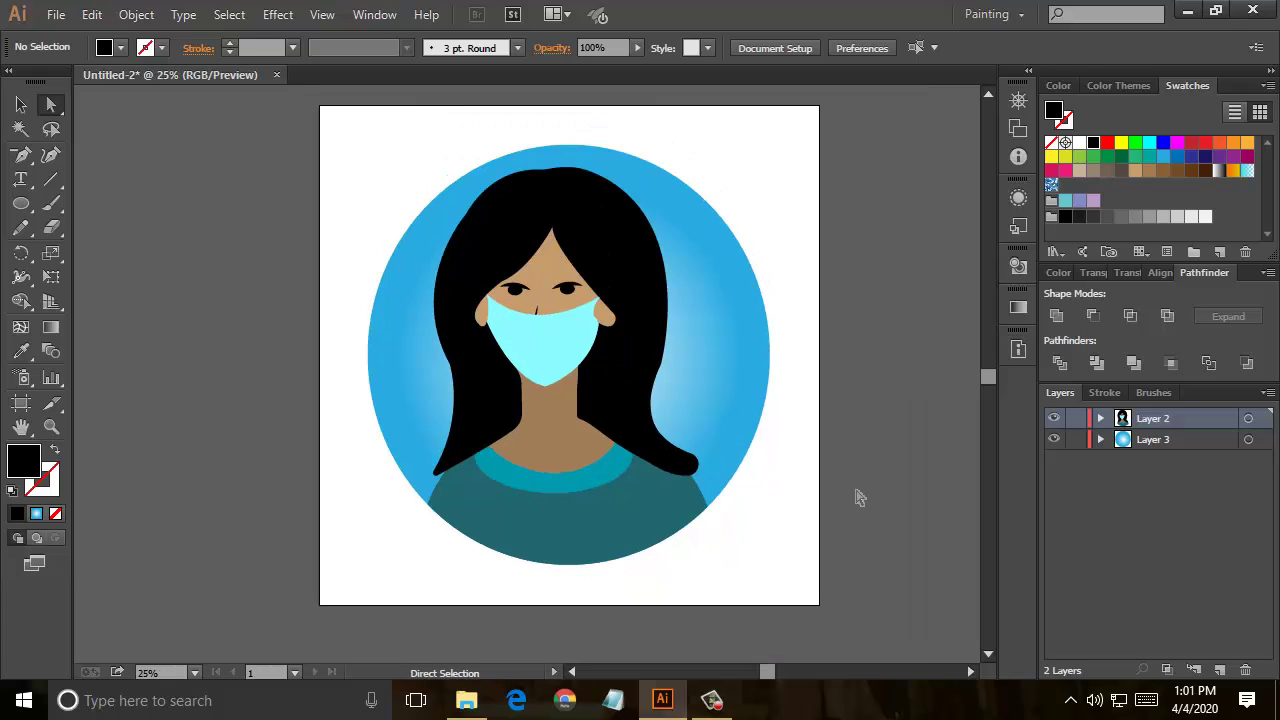
pyautogui.hotkey('ctrl', '+')
pyautogui.hotkey('ctrl', '+')
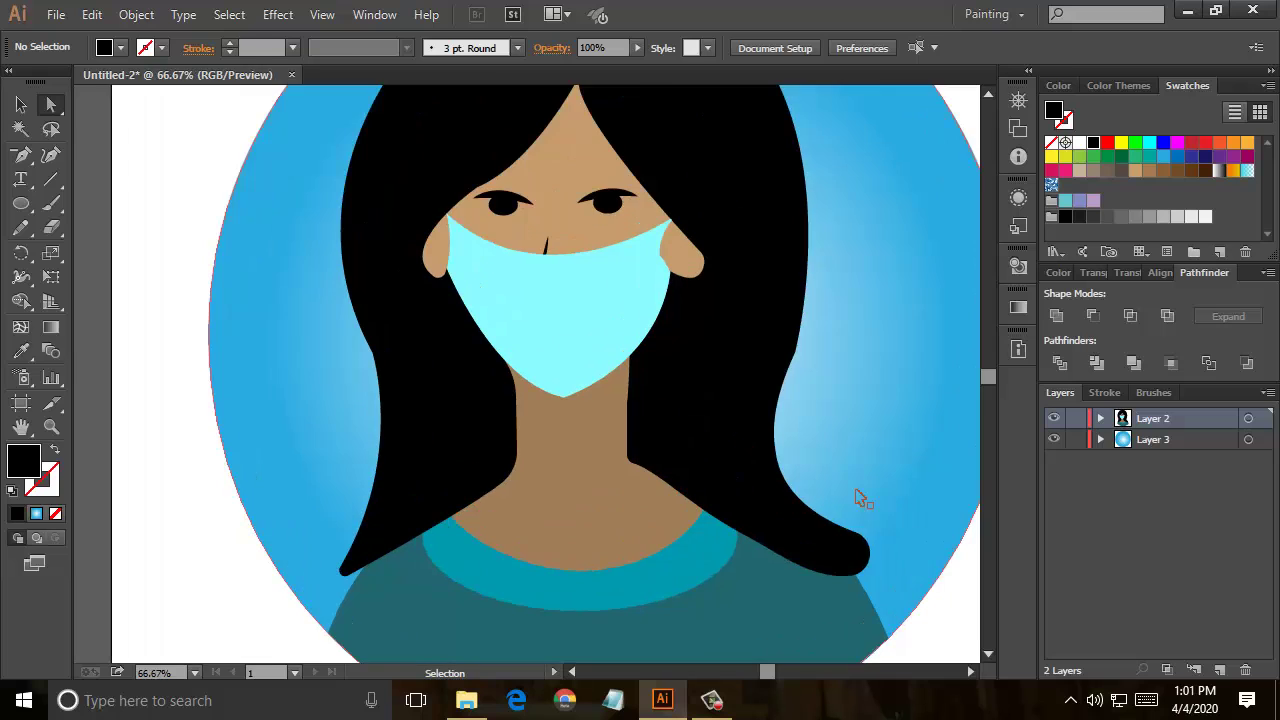
pyautogui.hotkey('ctrl', '+')
pyautogui.hotkey('ctrl', '+')
pyautogui.scroll(5, 857, 497)
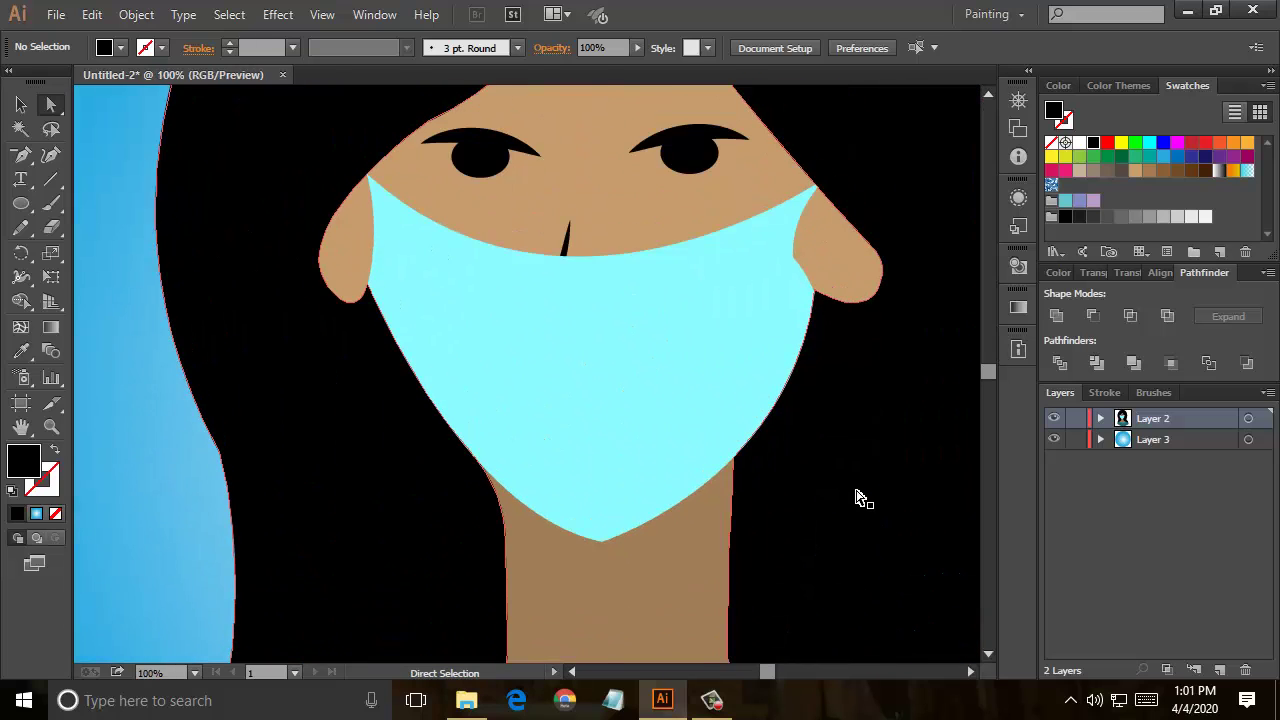
pyautogui.scroll(5, 857, 497)
pyautogui.scroll(-3, 857, 497)
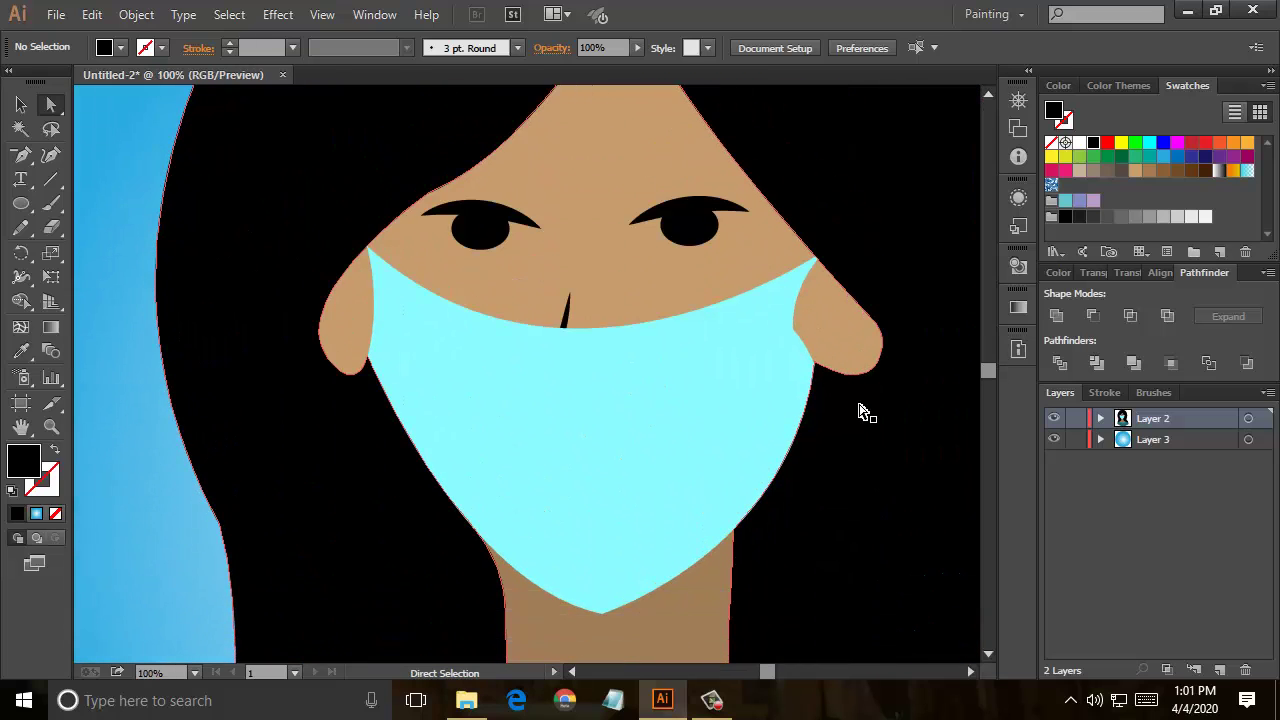
pyautogui.click(799, 335)
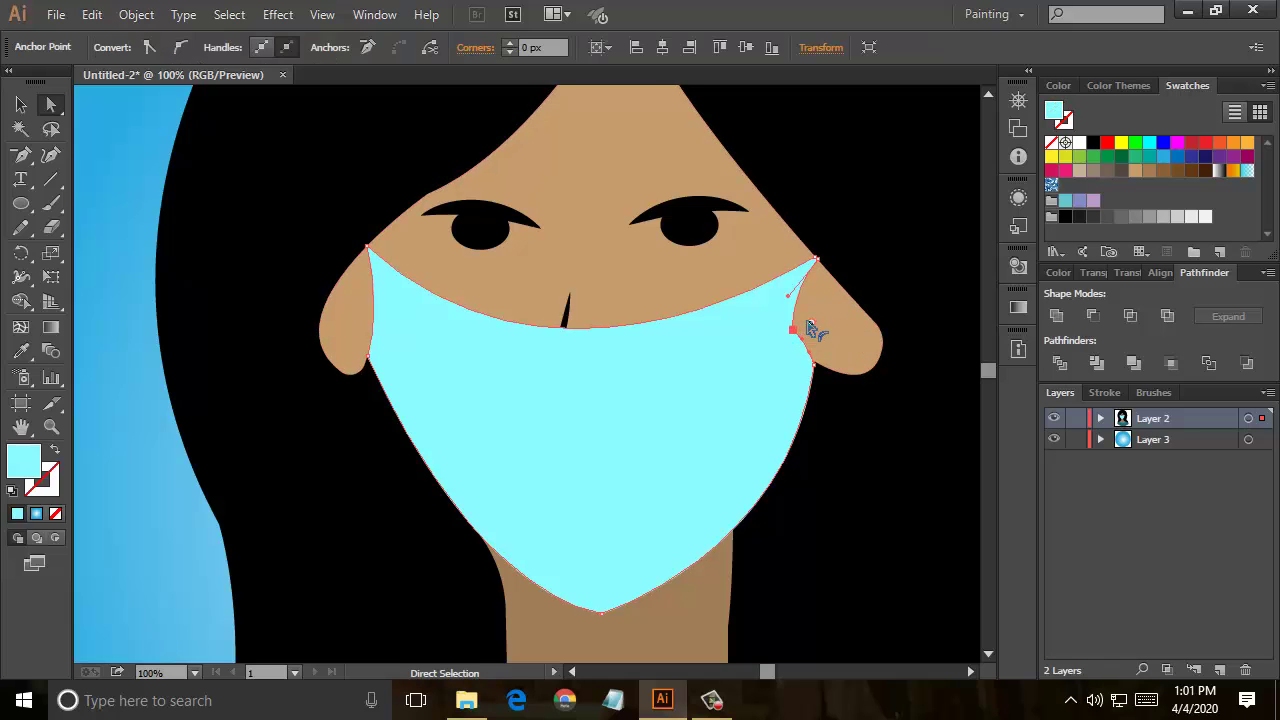
pyautogui.moveTo(808, 329); pyautogui.dragTo(829, 333)
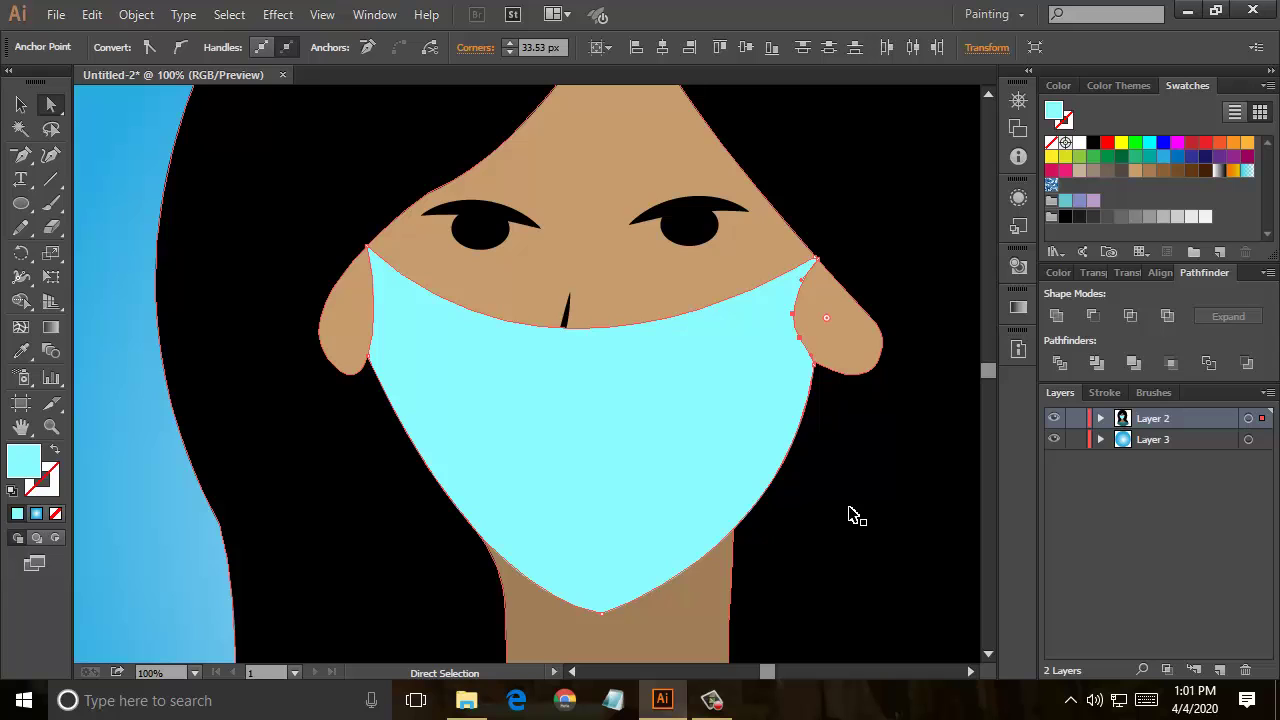
pyautogui.press('v')
pyautogui.hotkey('ctrl', '-')
pyautogui.hotkey('ctrl', '-')
pyautogui.hotkey('ctrl', '-')
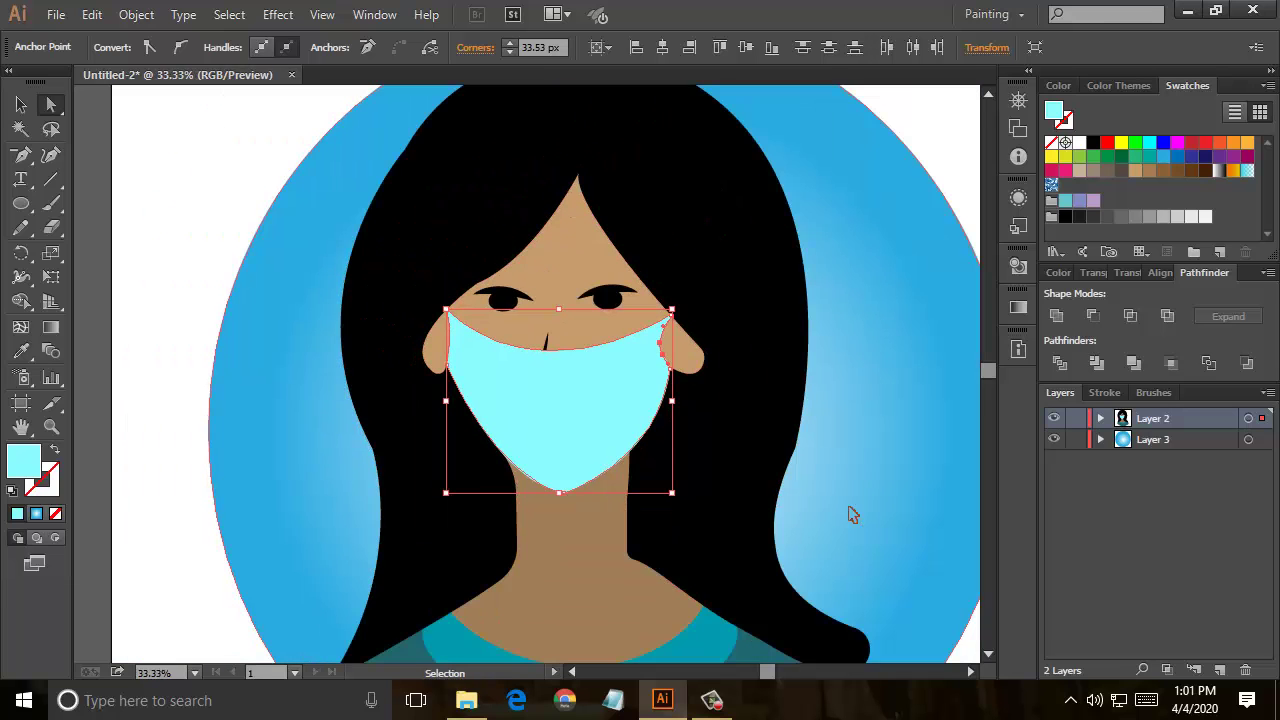
pyautogui.hotkey('ctrl', '-')
pyautogui.hotkey('ctrl', '-')
pyautogui.press('a')
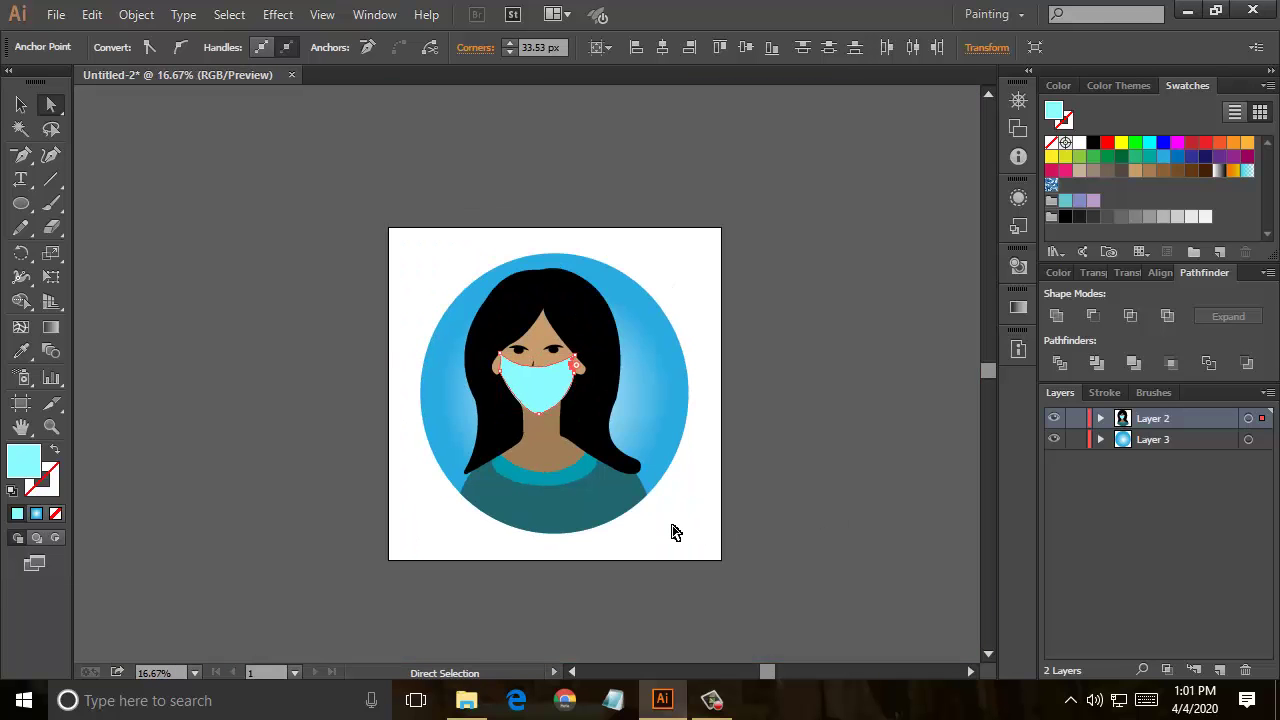